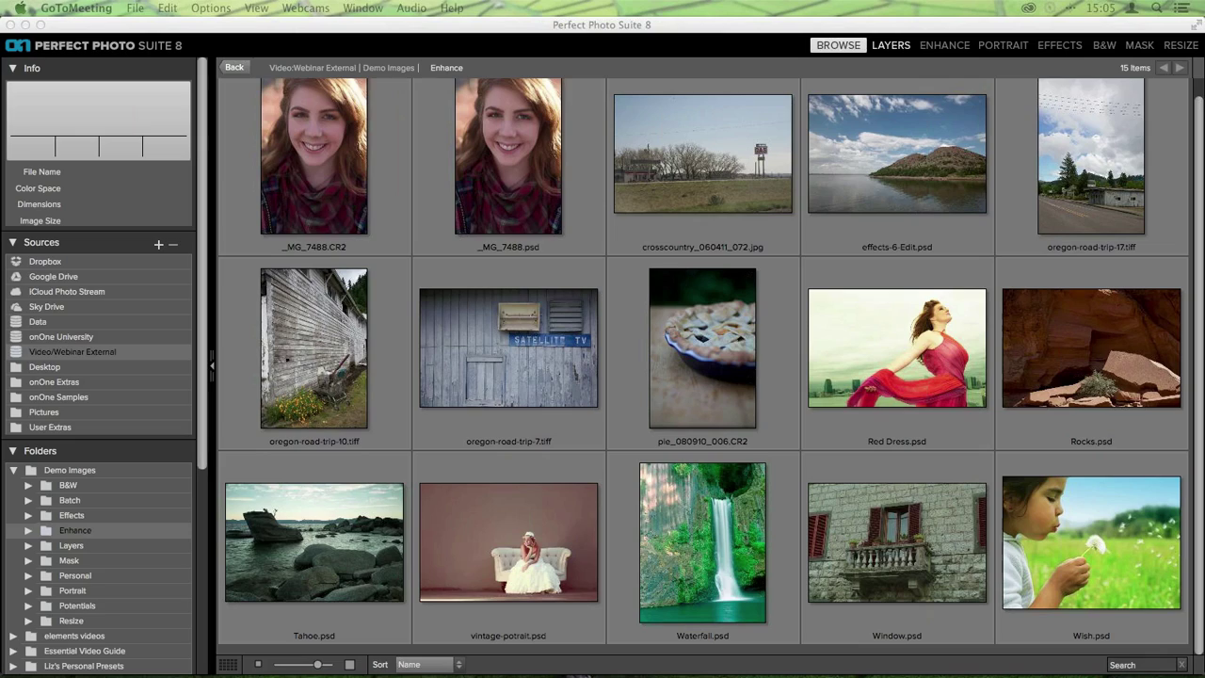
Open oregon-road-trip-7.tiff from the Enhance folder of Demo Images as a large preview
left_click(953, 27)
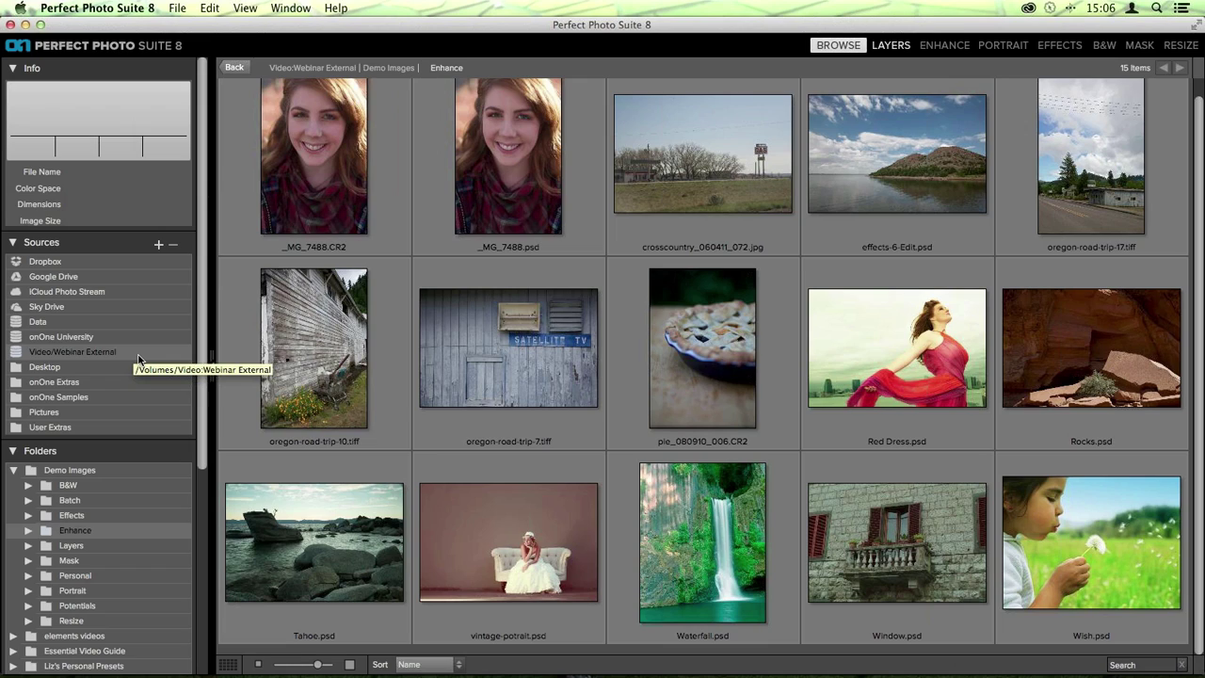
scroll(139, 360, "down", 3)
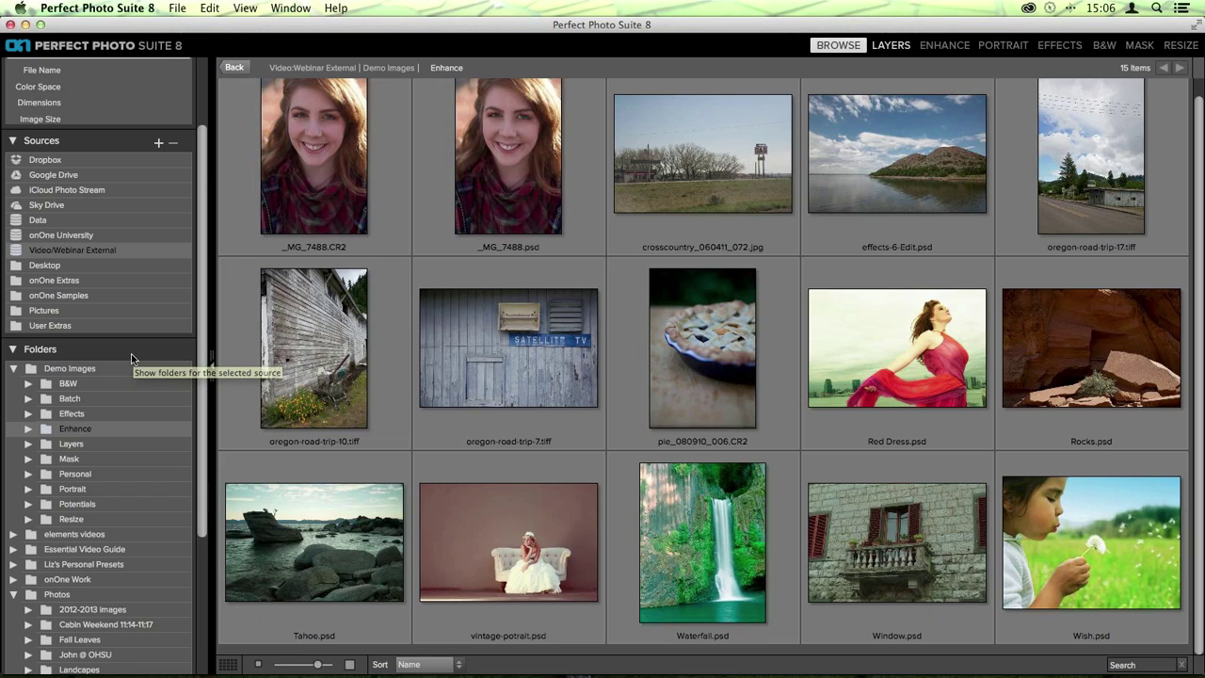
left_click(47, 416)
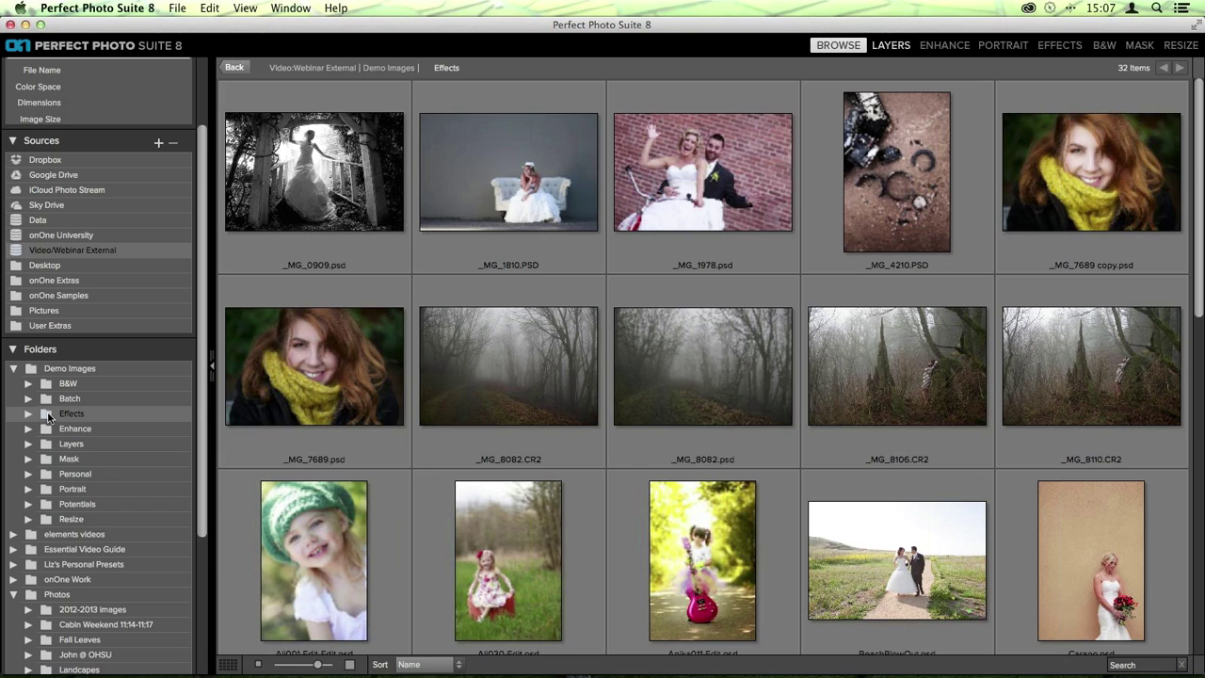
left_click(73, 428)
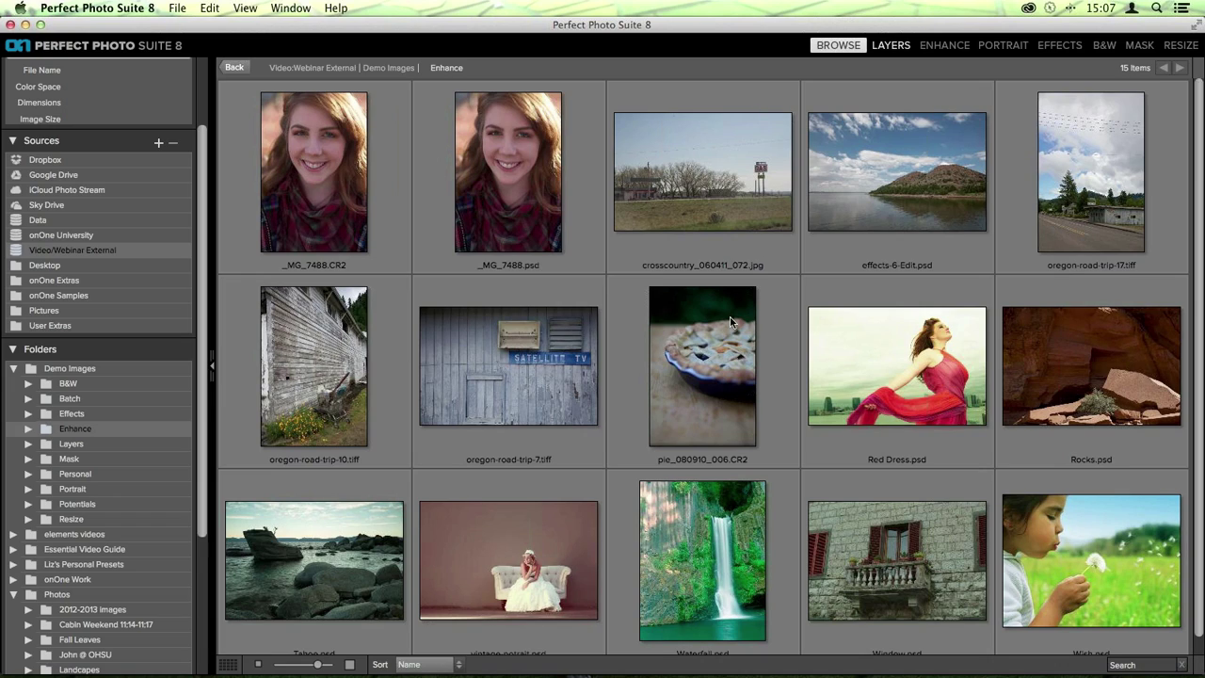
left_click(553, 434)
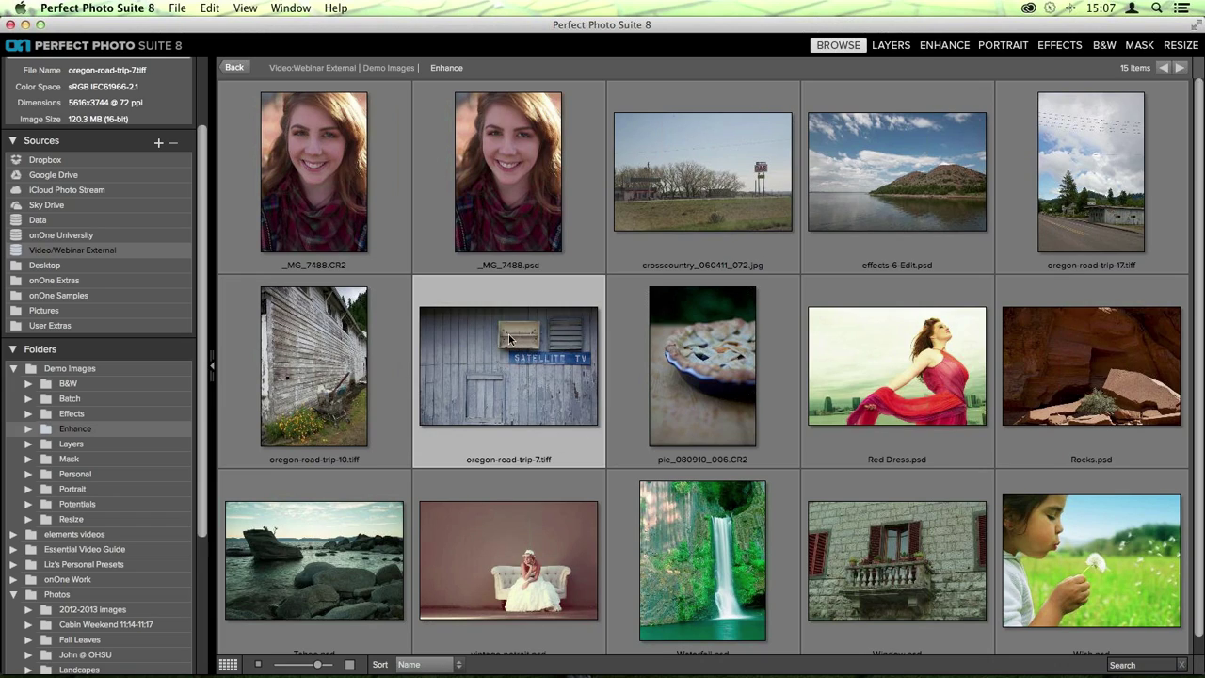
scroll(68, 326, "up", 5)
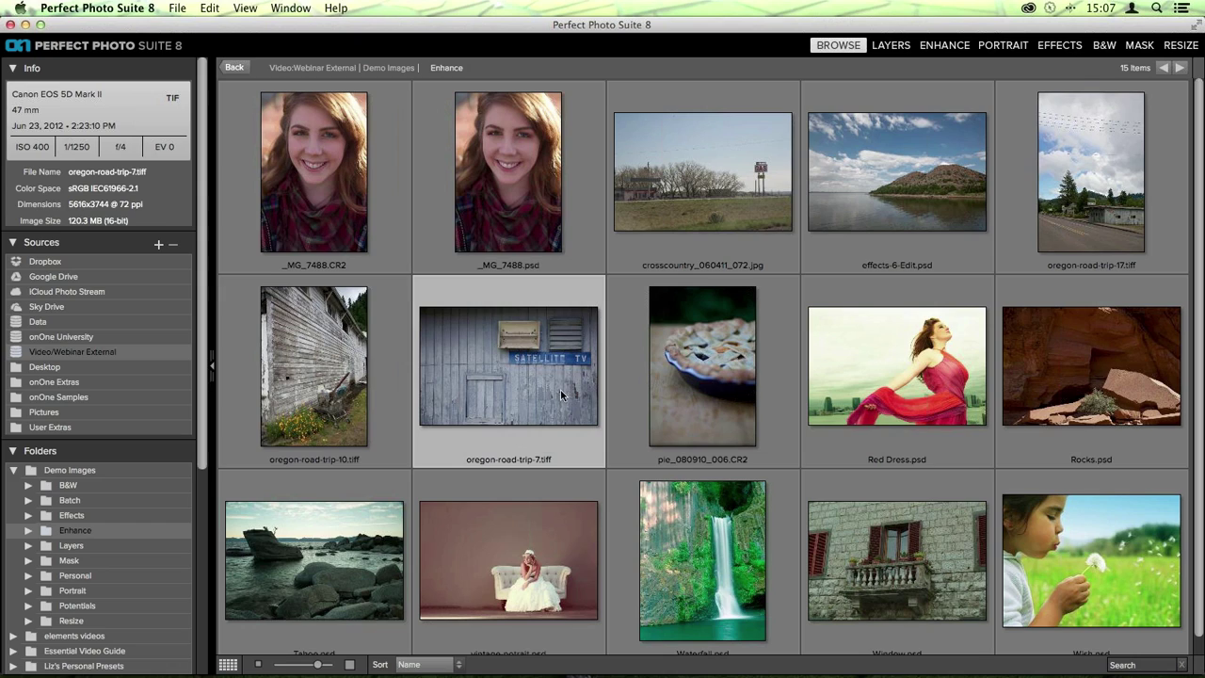
double_click(512, 360)
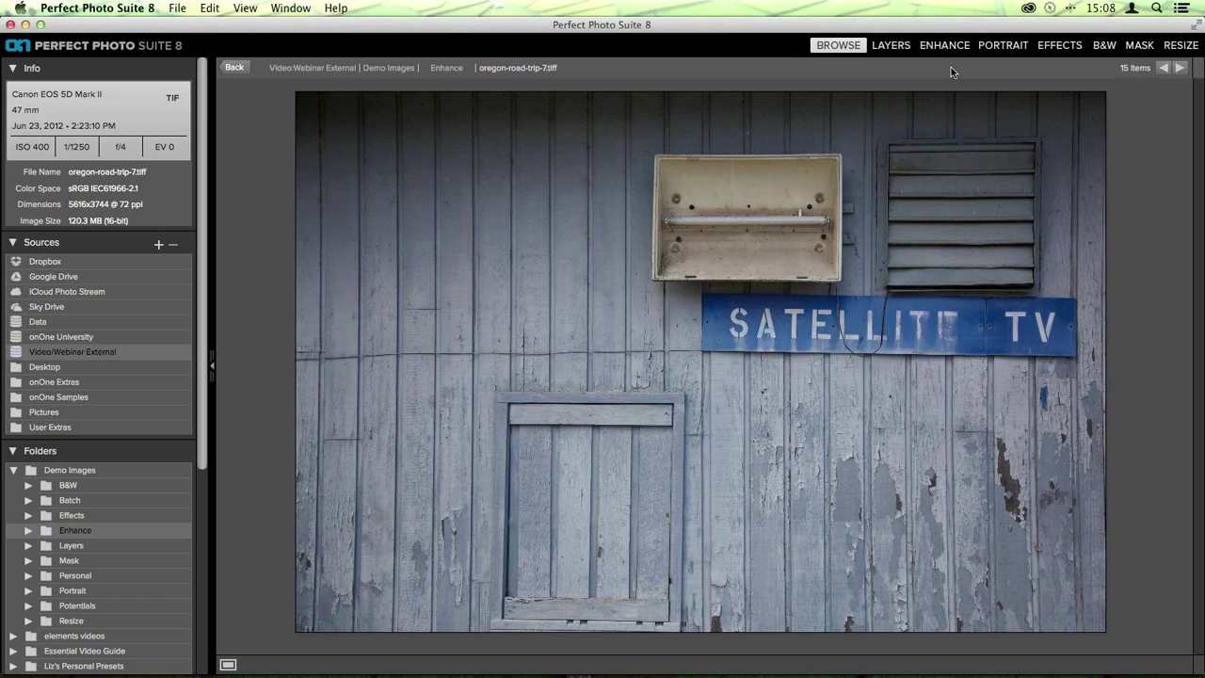
Edit a copy of the photo in the Enhance module, using Photoshop format, Adobe RGB (1998) and 8 bit depth
left_click(929, 52)
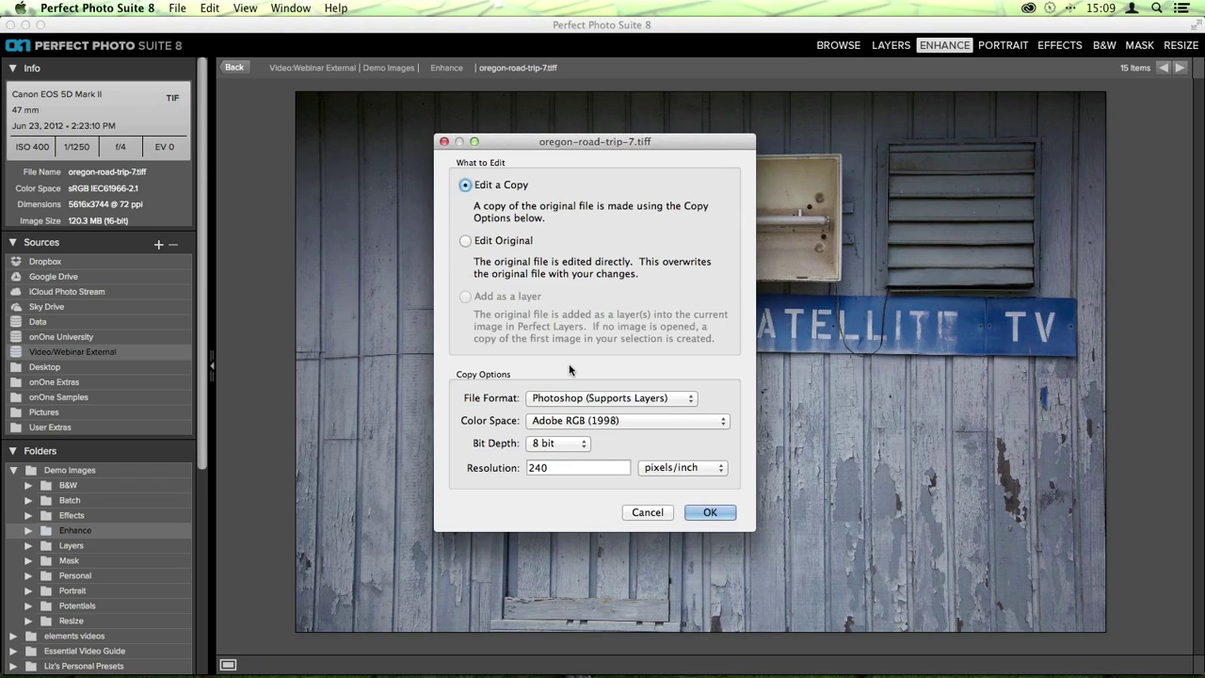
left_click(661, 397)
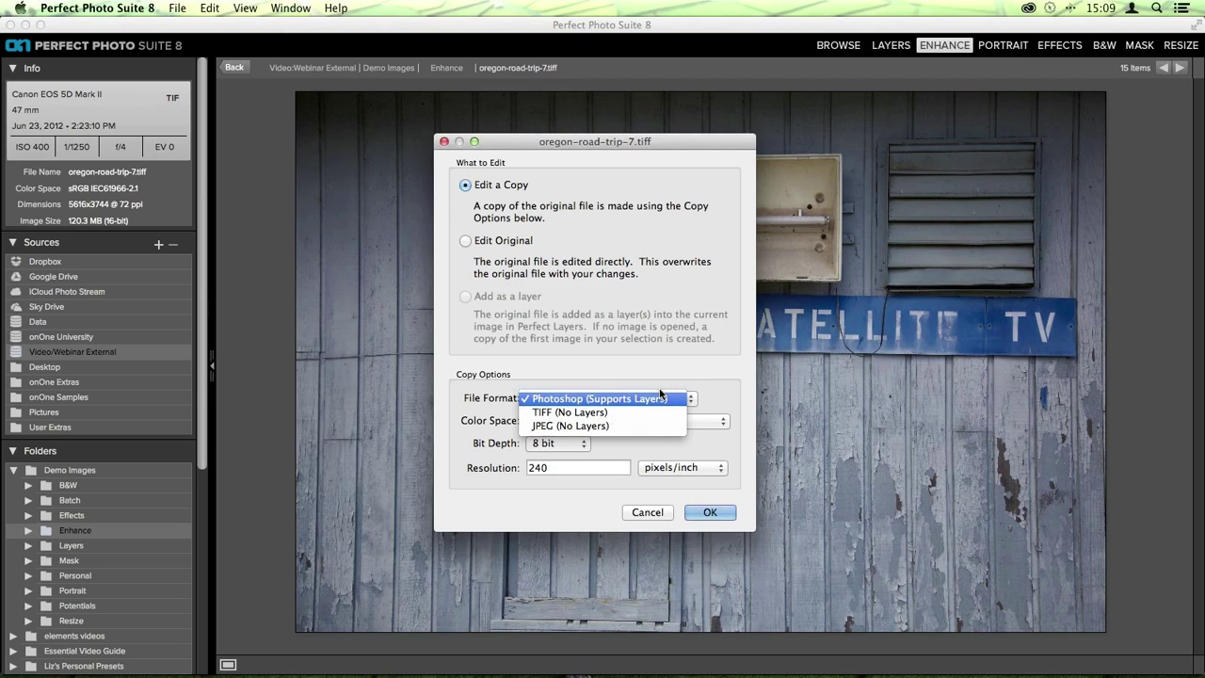
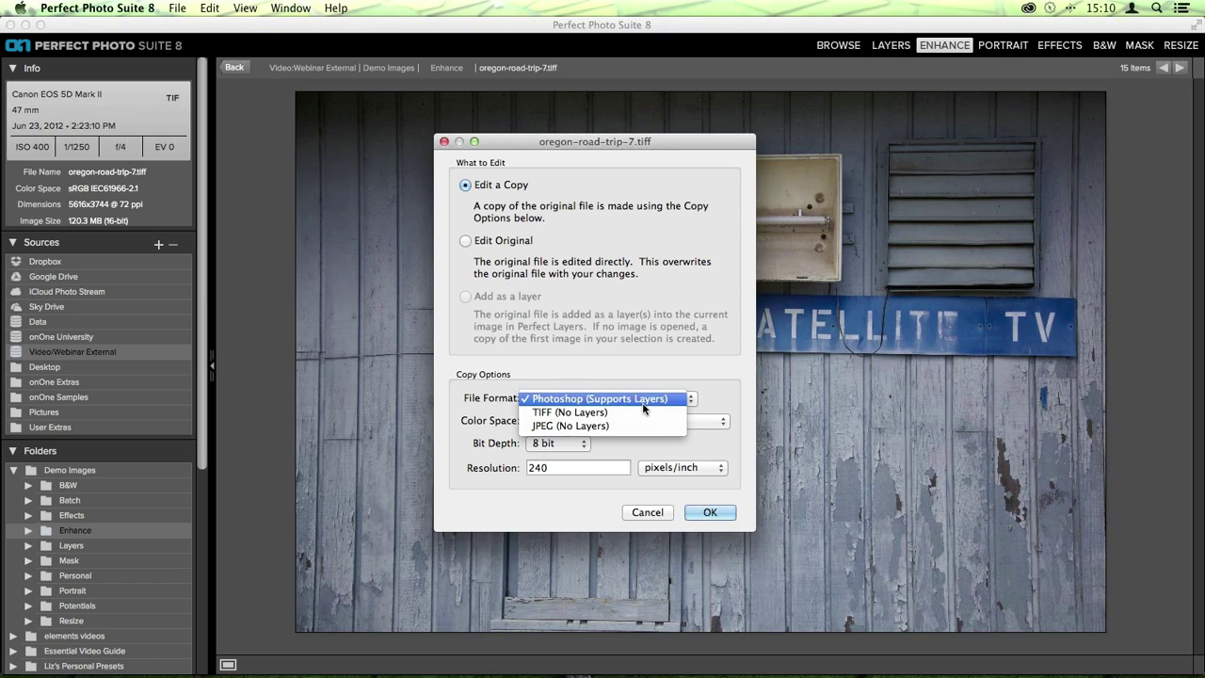
left_click(612, 399)
left_click(609, 422)
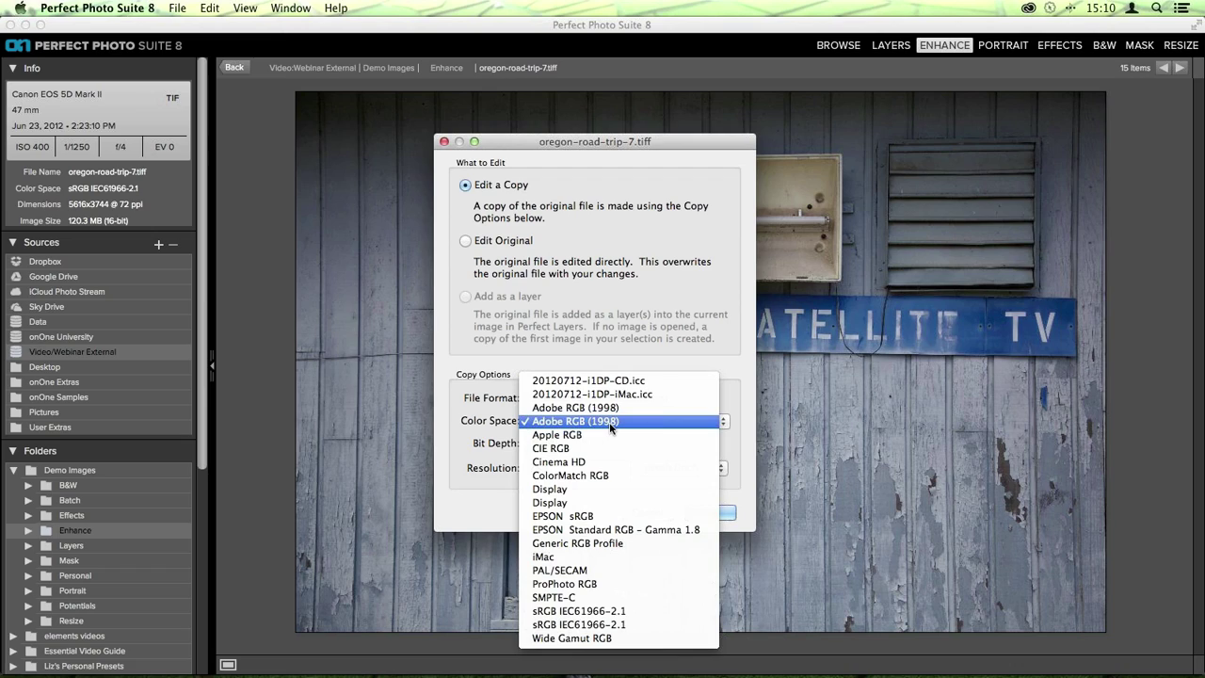
left_click(610, 424)
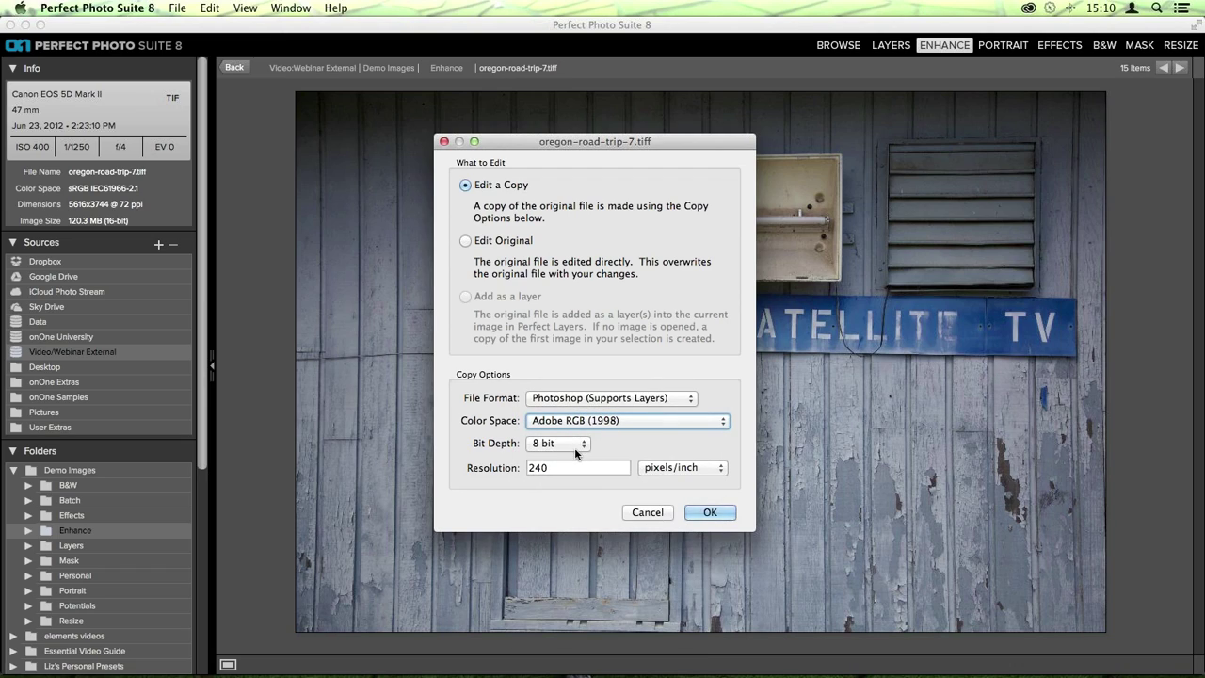
left_click(576, 444)
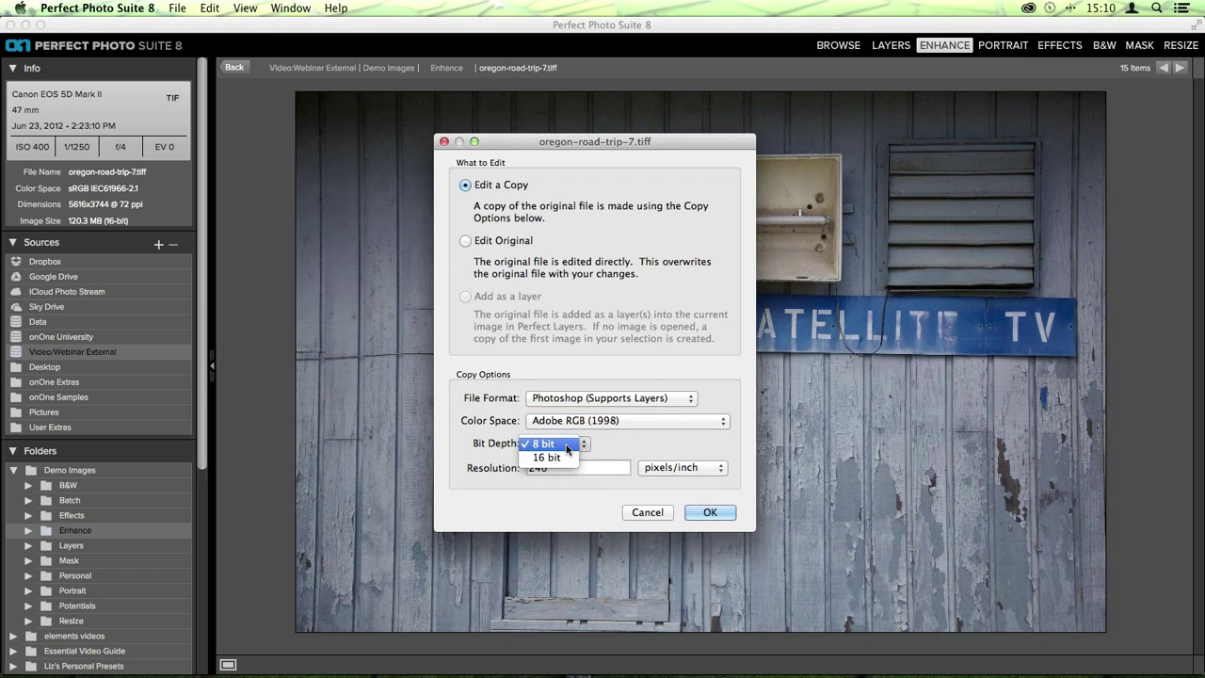
left_click(557, 445)
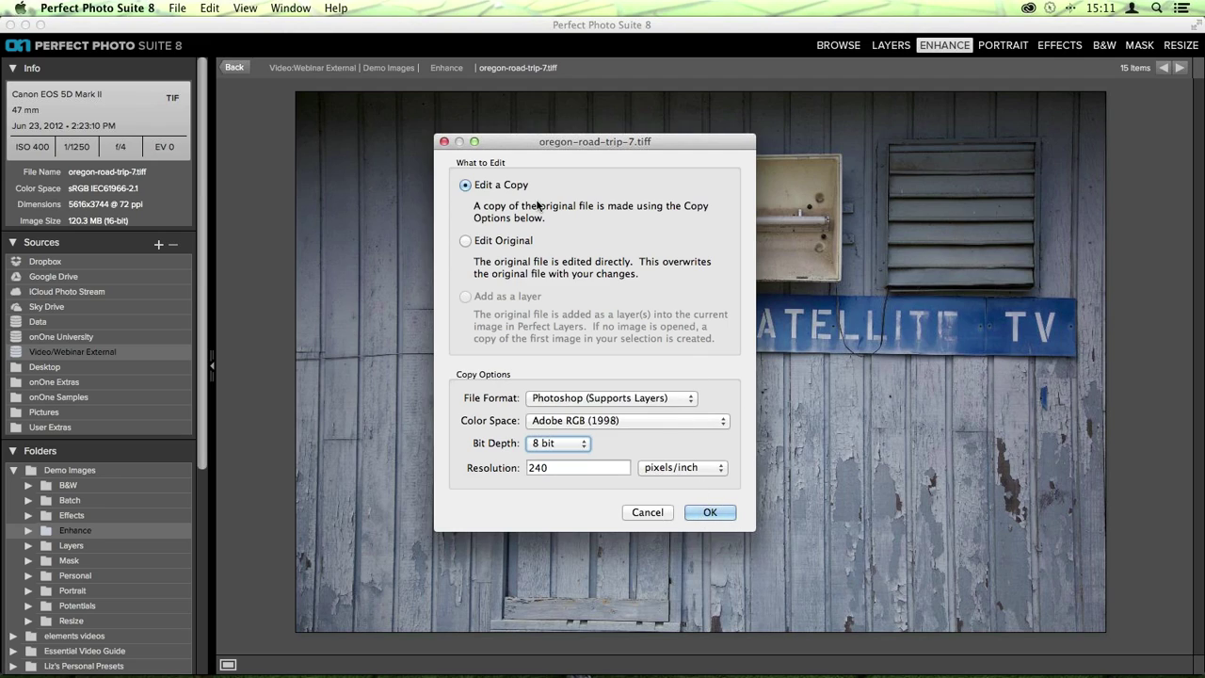
left_click(714, 509)
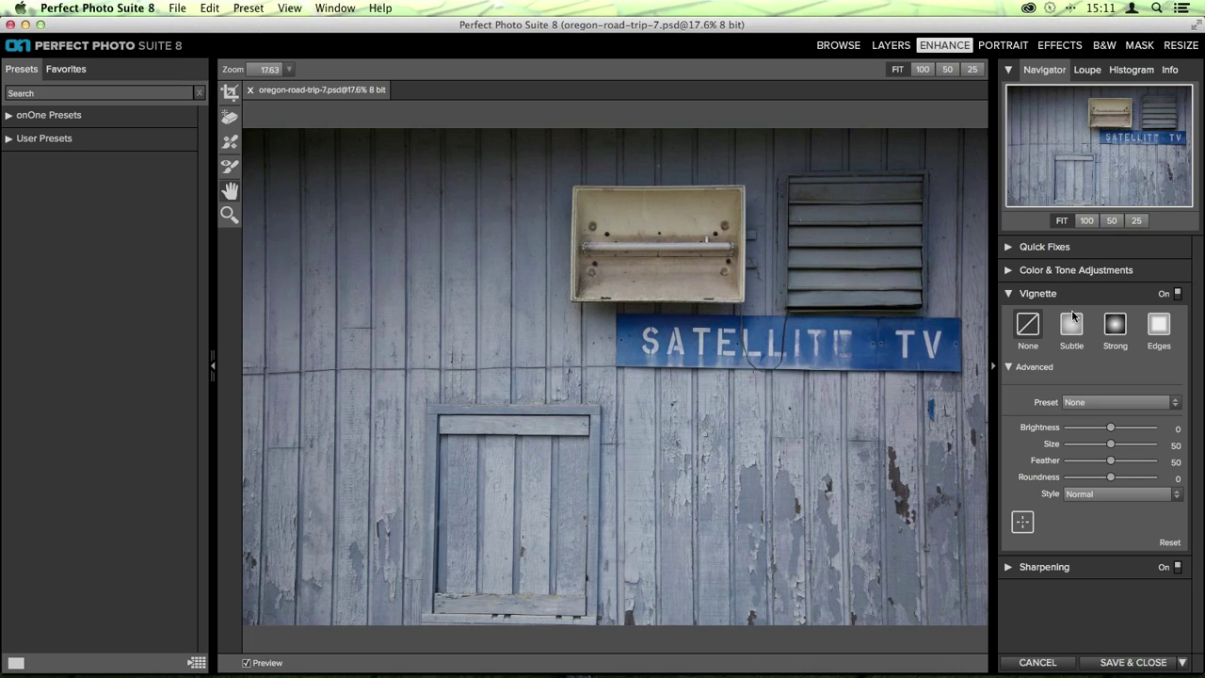
Expand the Quick Fixes and Color & Tone Adjustments, and apply Auto Levels and Auto Color to the photo
left_click(1046, 247)
left_click(1040, 420)
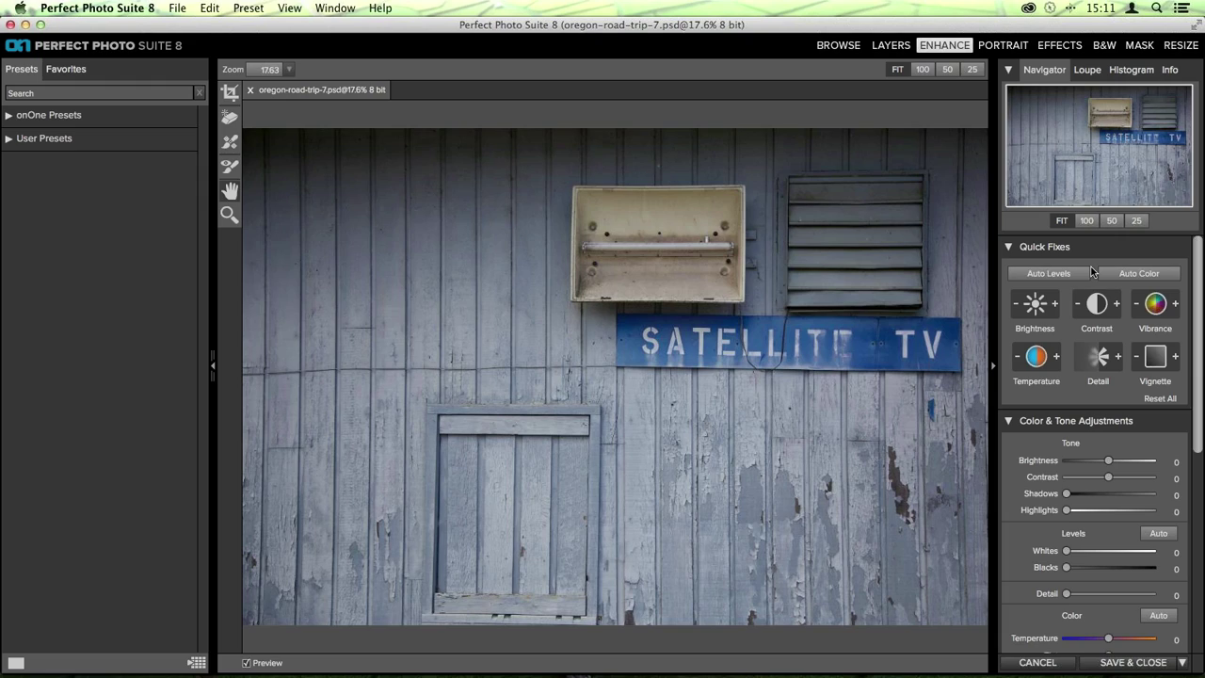
left_click(1044, 279)
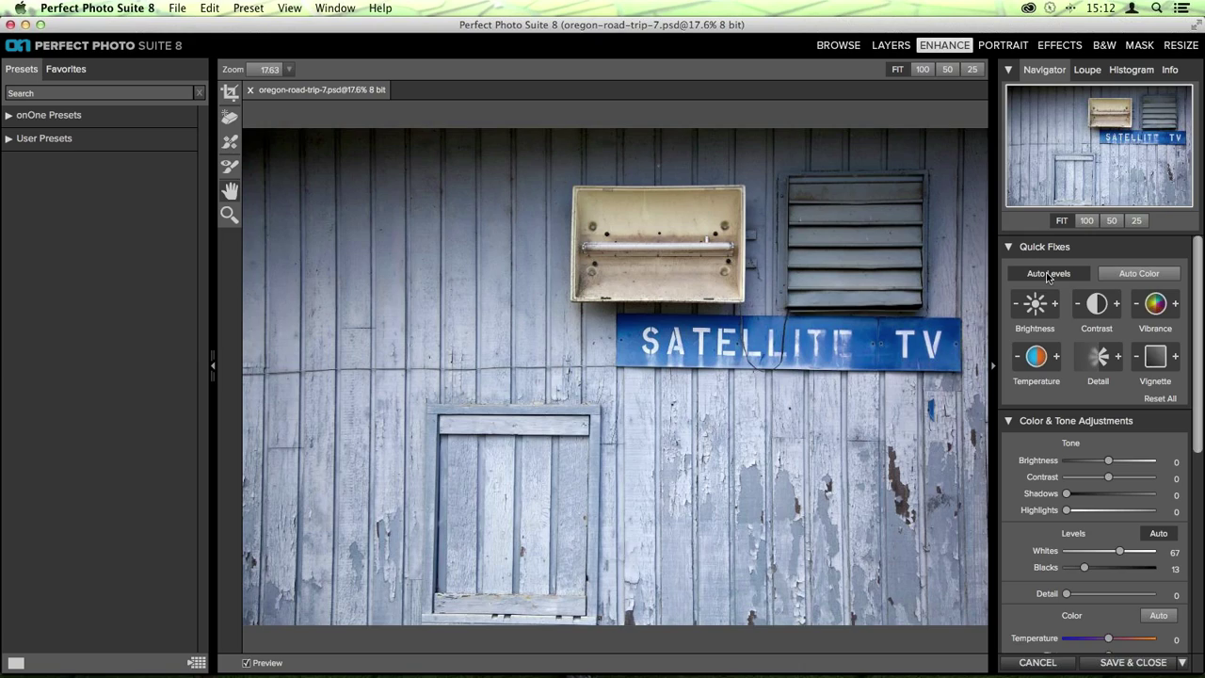
left_click(1123, 275)
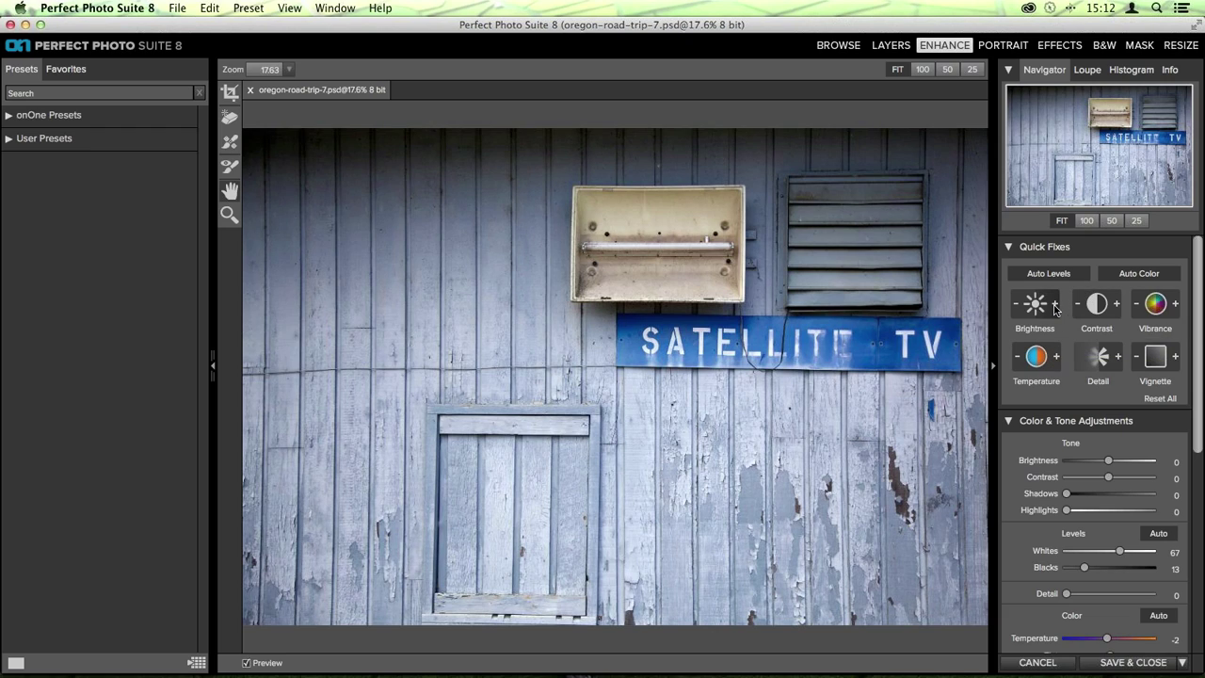
Try brightening the photo with the Brightness quick fix, and settle on a brightness of -10
left_click(1054, 305)
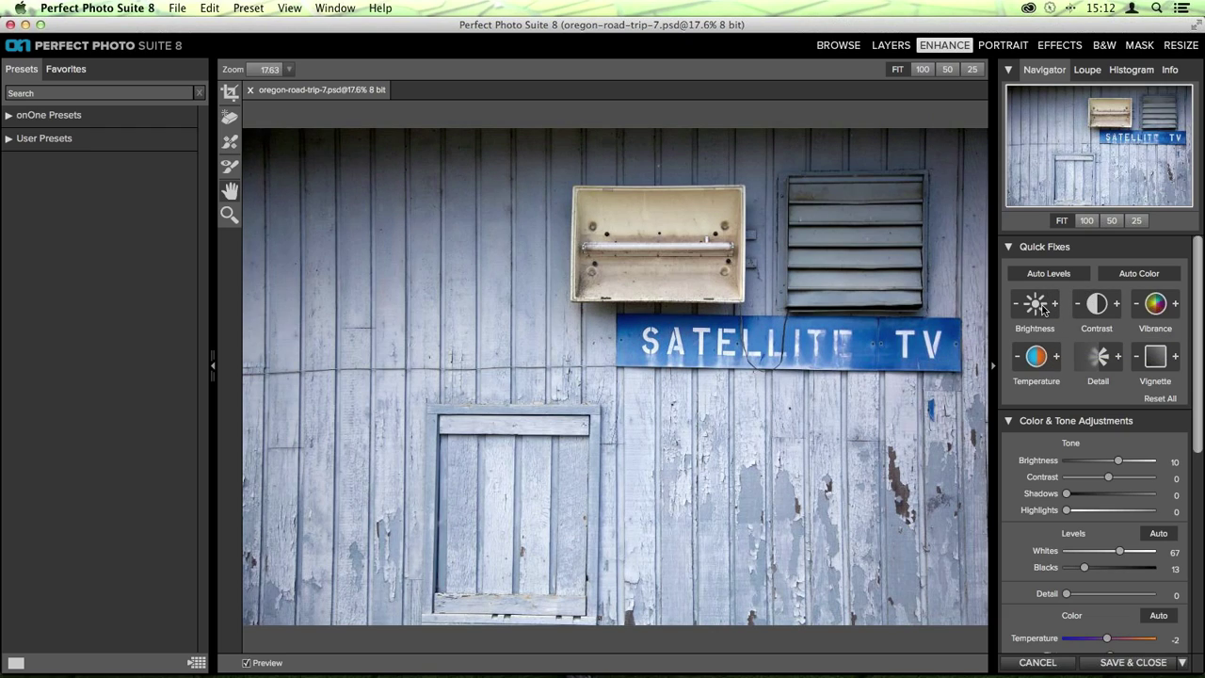
left_click(1017, 304)
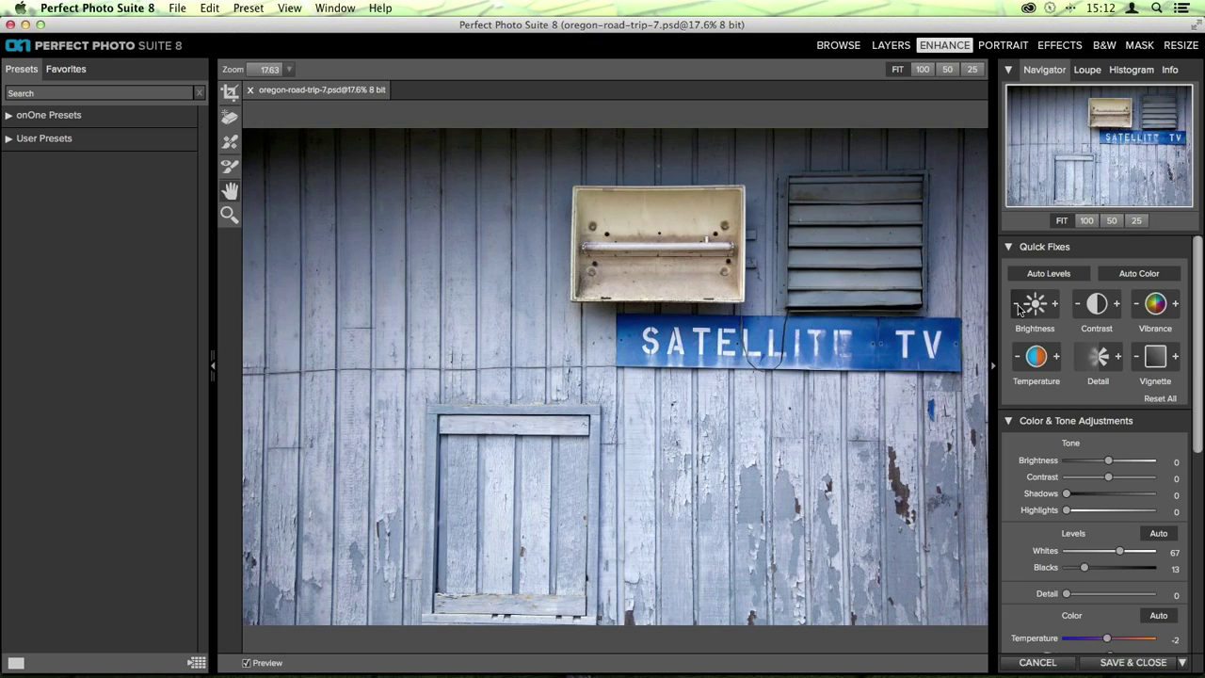
left_click(1018, 305)
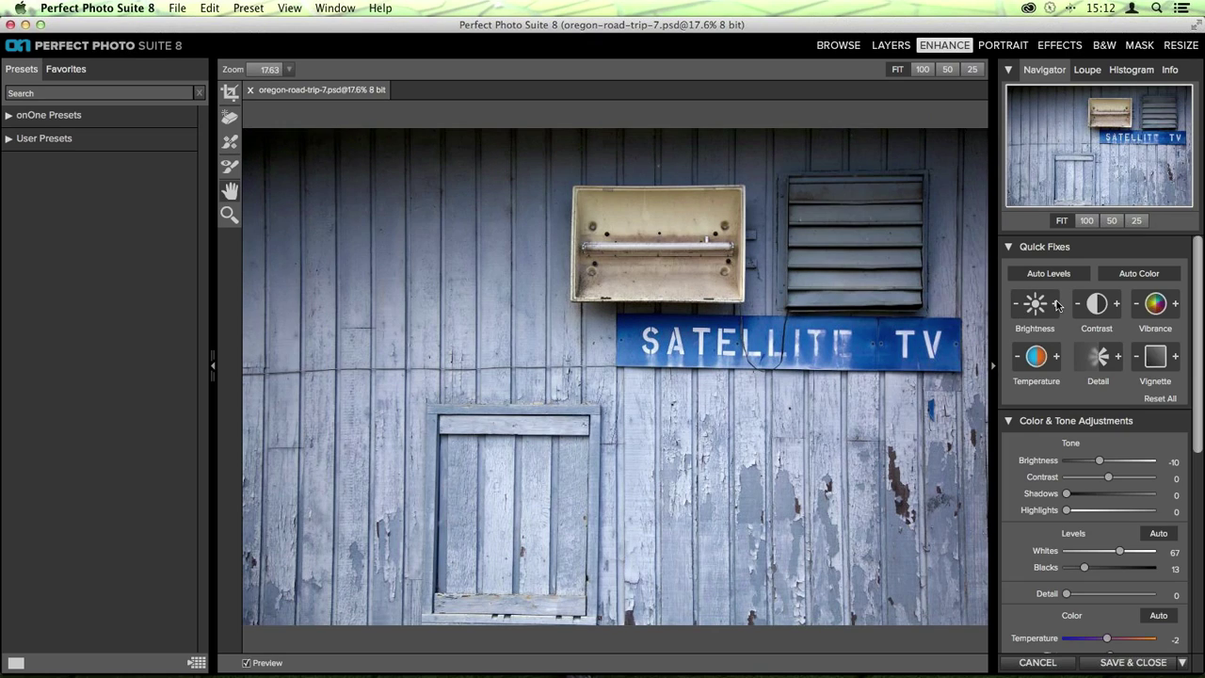
Try the Contrast and Temperature quick fixes in both directions, returning contrast to 0 and temperature to -2
left_click(1117, 303)
left_click(1079, 305)
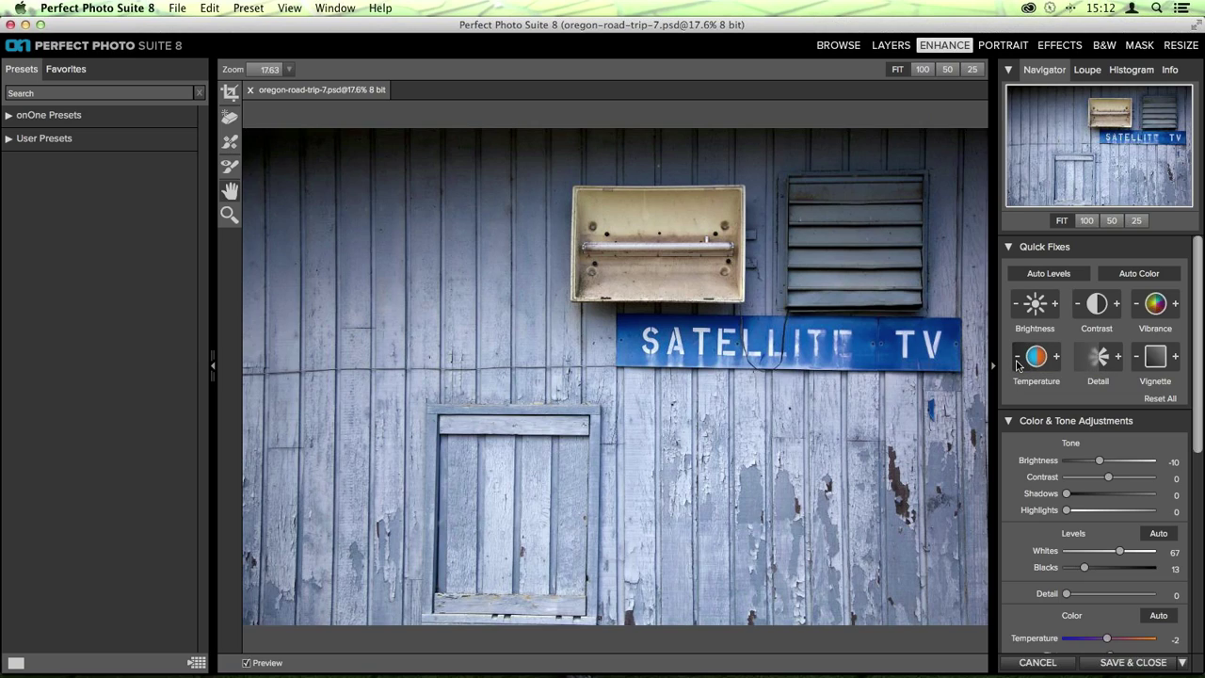
left_click(1017, 365)
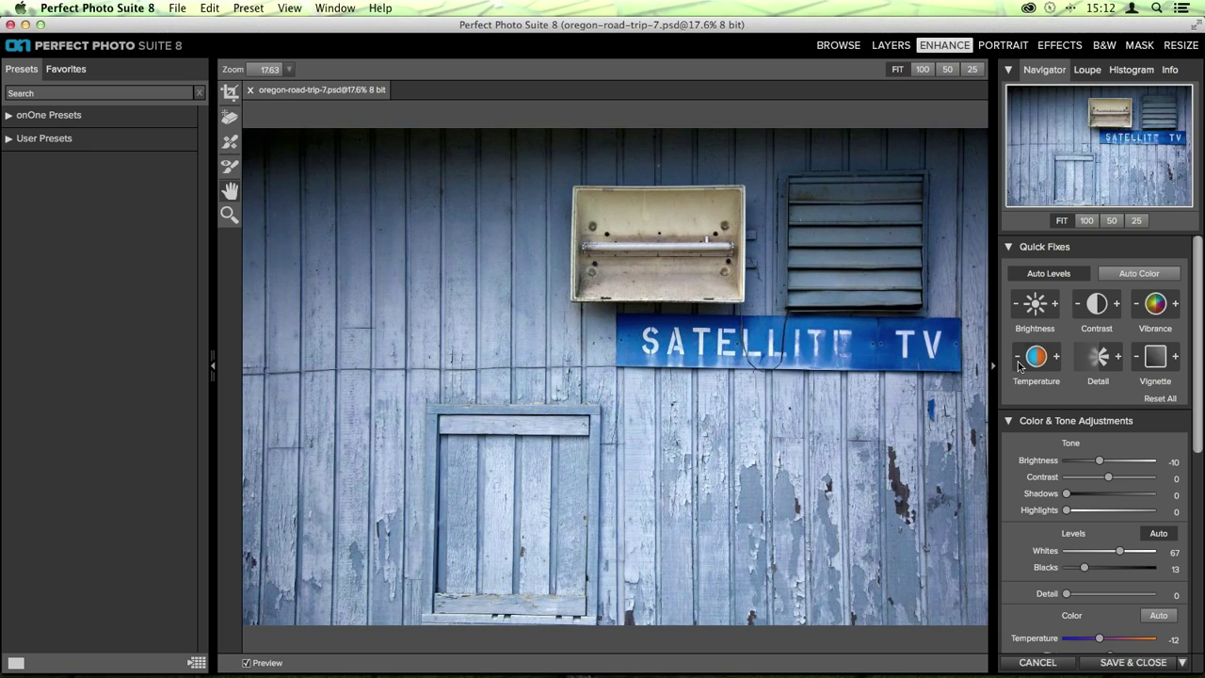
left_click(1019, 365)
left_click(1058, 357)
left_click(1058, 357)
left_click(1058, 357)
left_click(1019, 356)
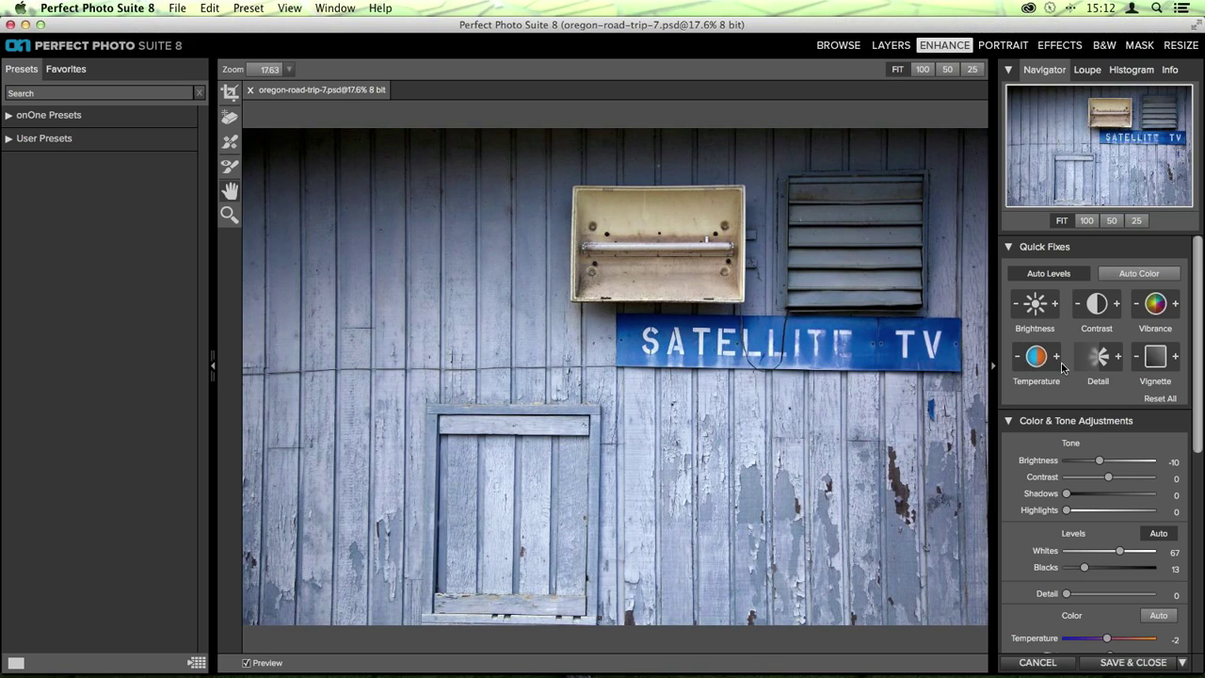
Raise the photo's detail to 20 and try out the Vignette quick fix on its edges
left_click(1119, 357)
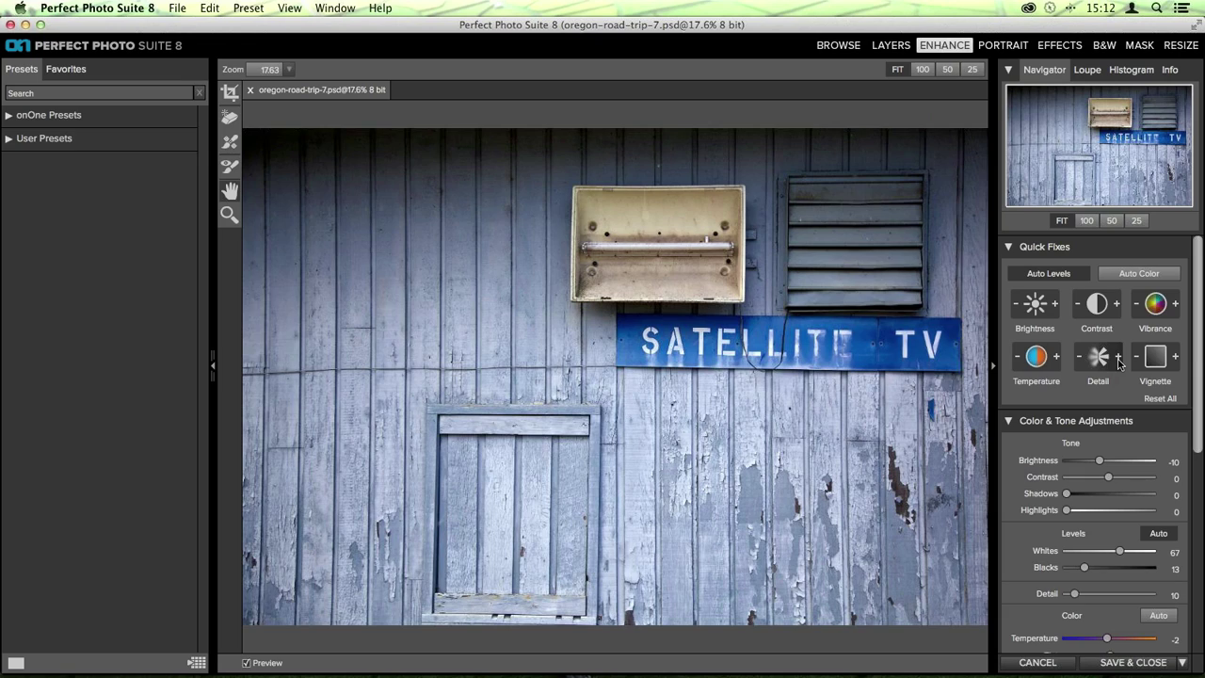
left_click(1119, 361)
left_click(1142, 361)
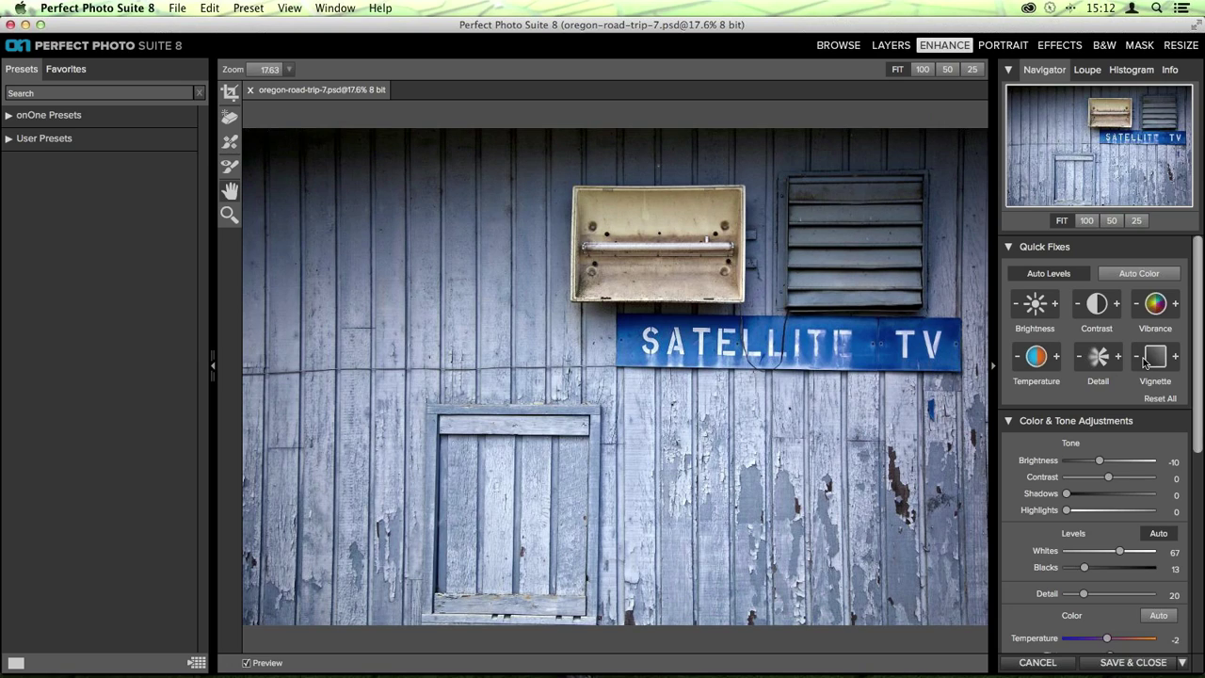
left_click(1140, 364)
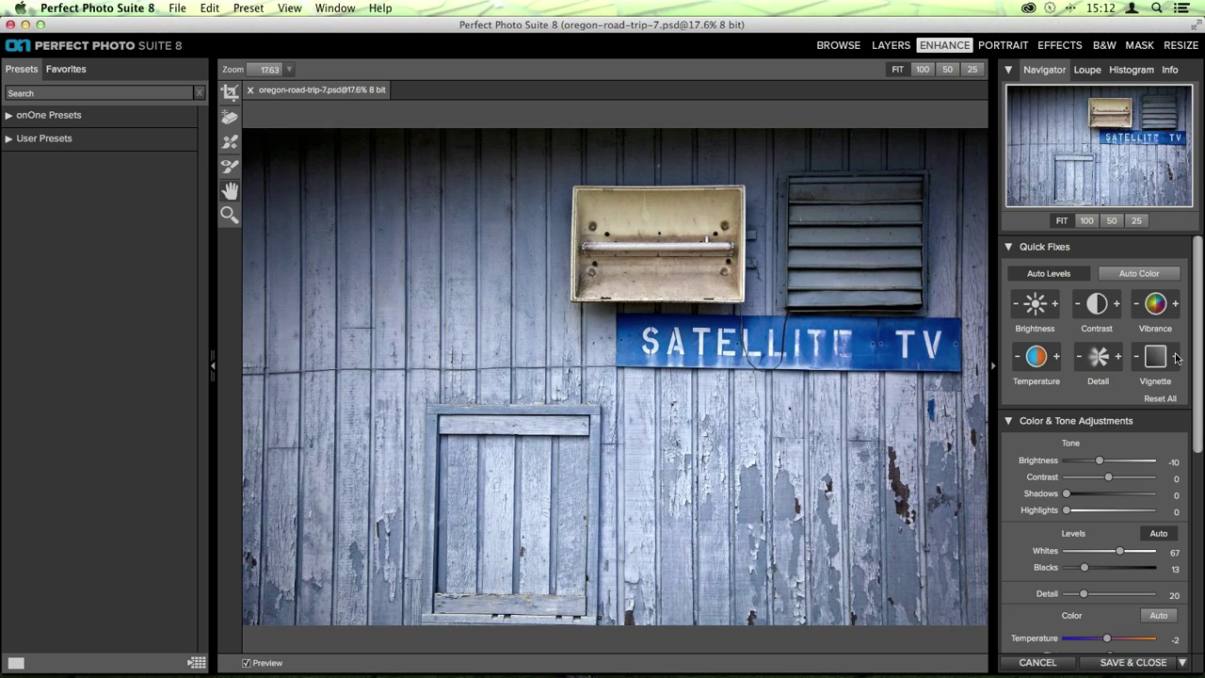
left_click(1177, 357)
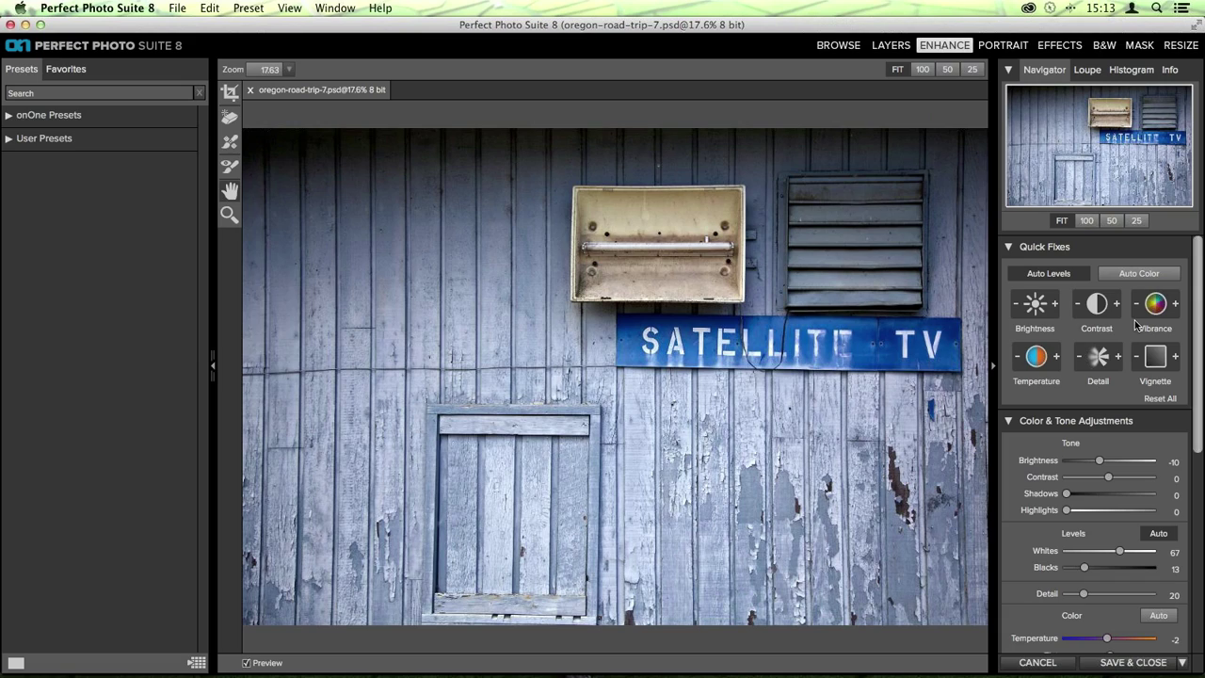
Try lightening the photo's shadows in the tone adjustments, and bring the Shadows value back to 0
scroll(1130, 320, "down", 5)
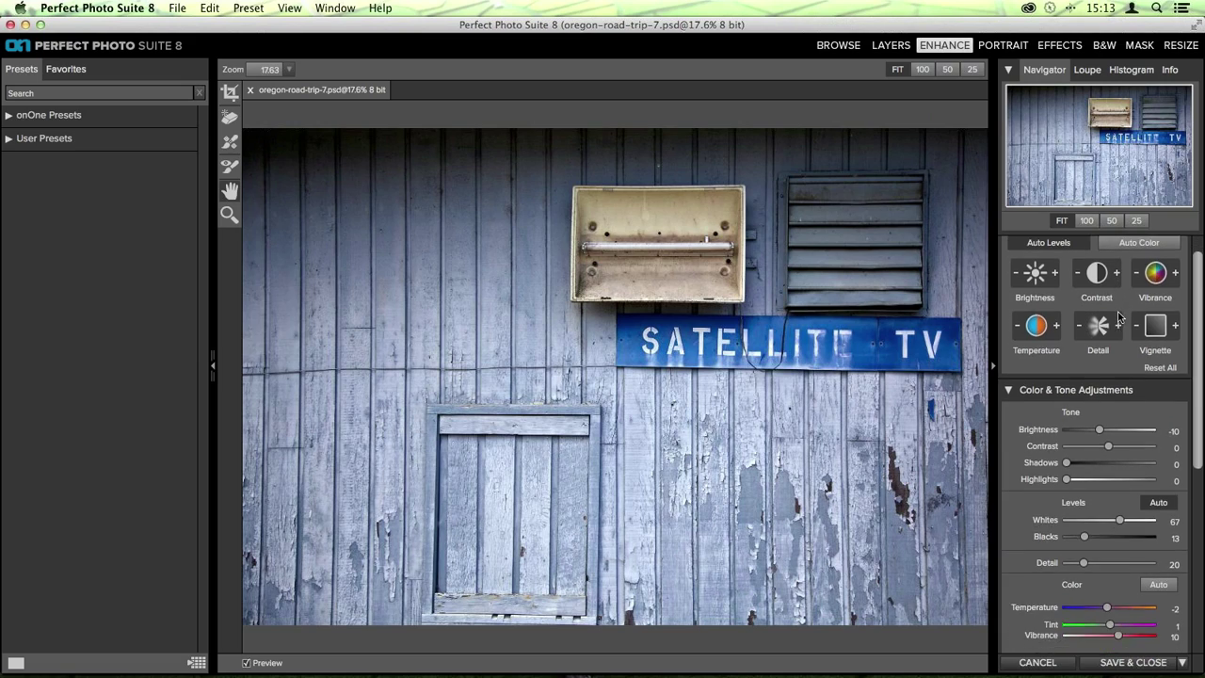
scroll(1130, 310, "down", 1)
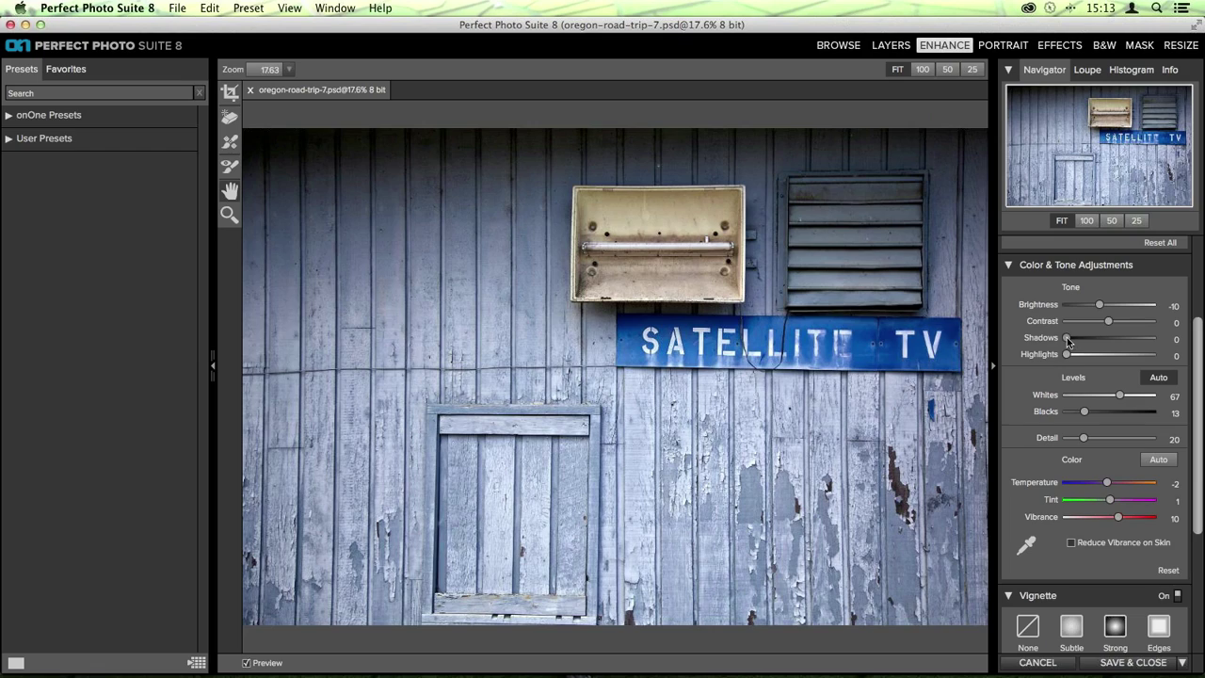
left_click_drag(1070, 342, 1104, 344)
left_click_drag(1099, 338, 1052, 338)
Switch the automatic levels adjustment off and back on to compare the photo without and with it
scroll(1097, 403, "down", 2)
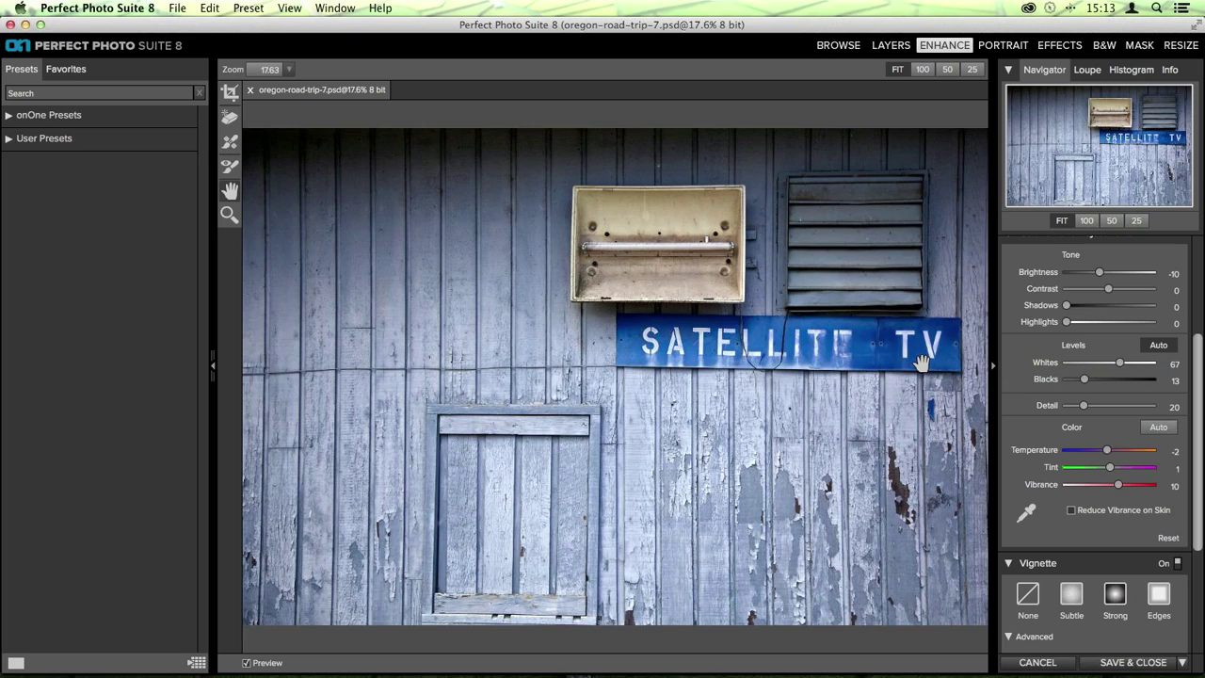
left_click(1155, 349)
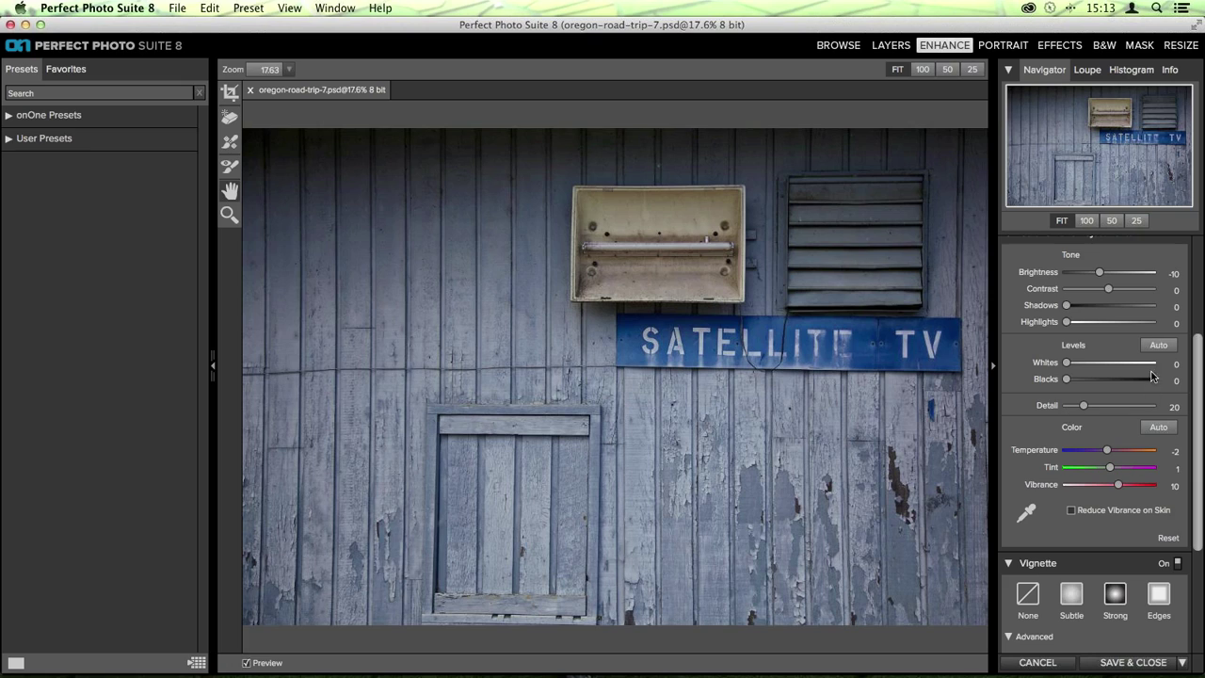
left_click(1171, 347)
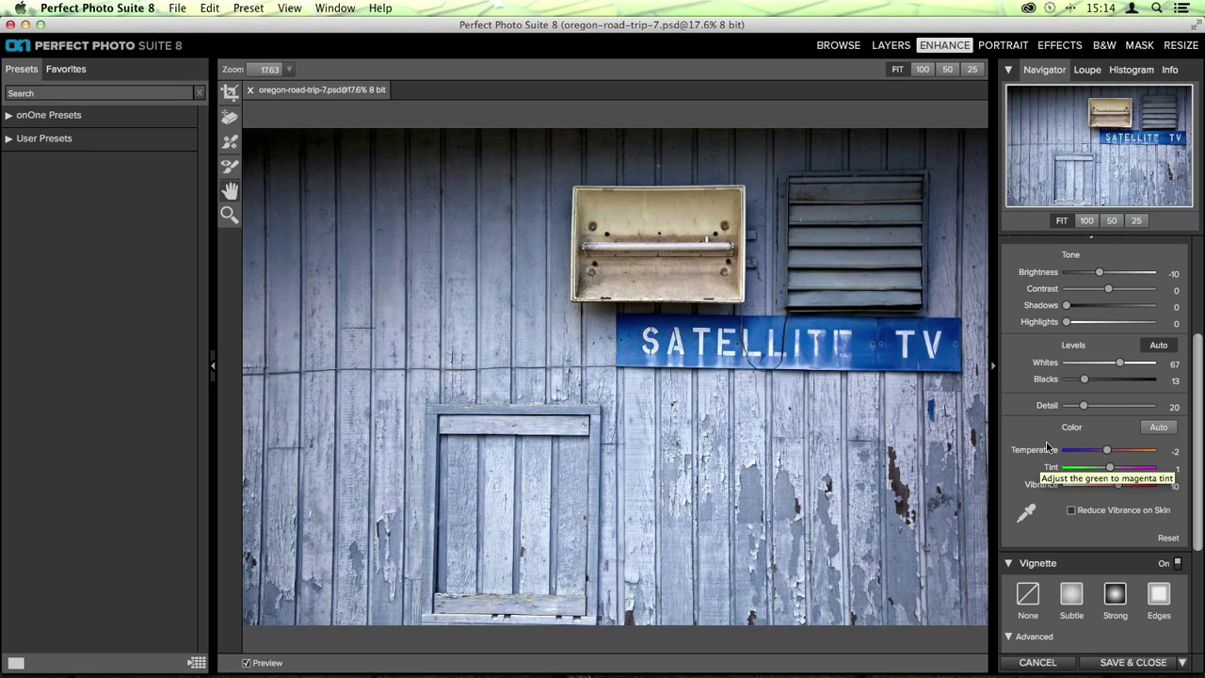
scroll(1092, 415, "down", 3)
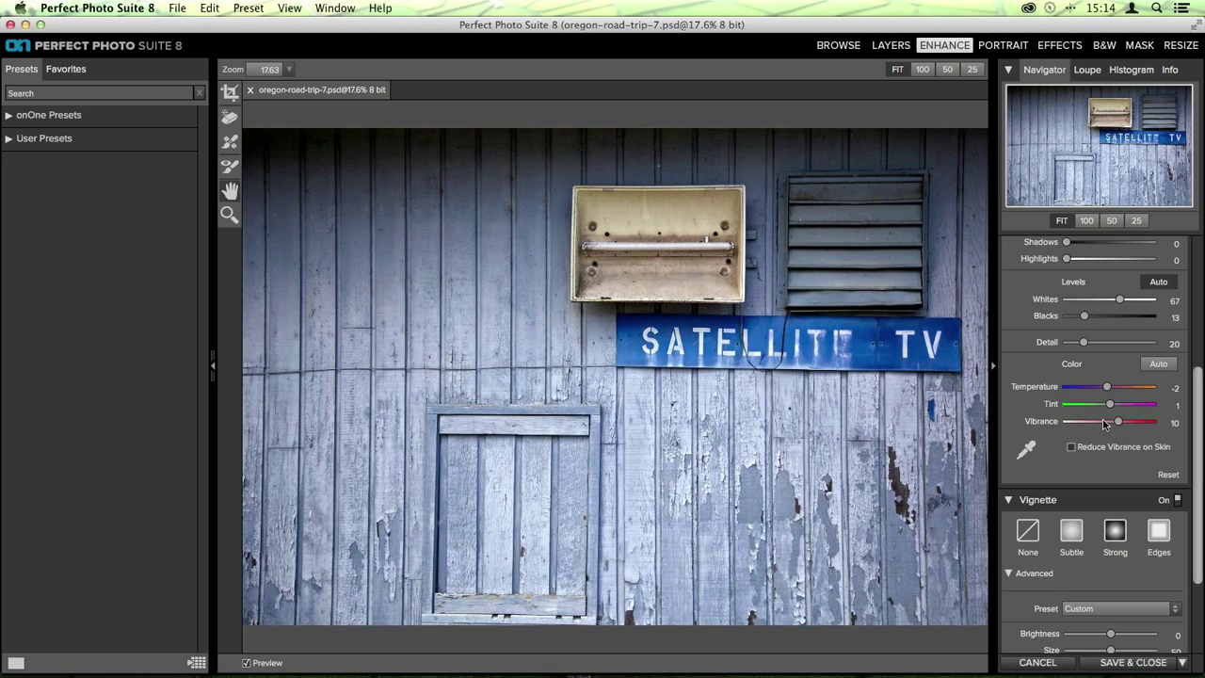
scroll(1103, 419, "down", 2)
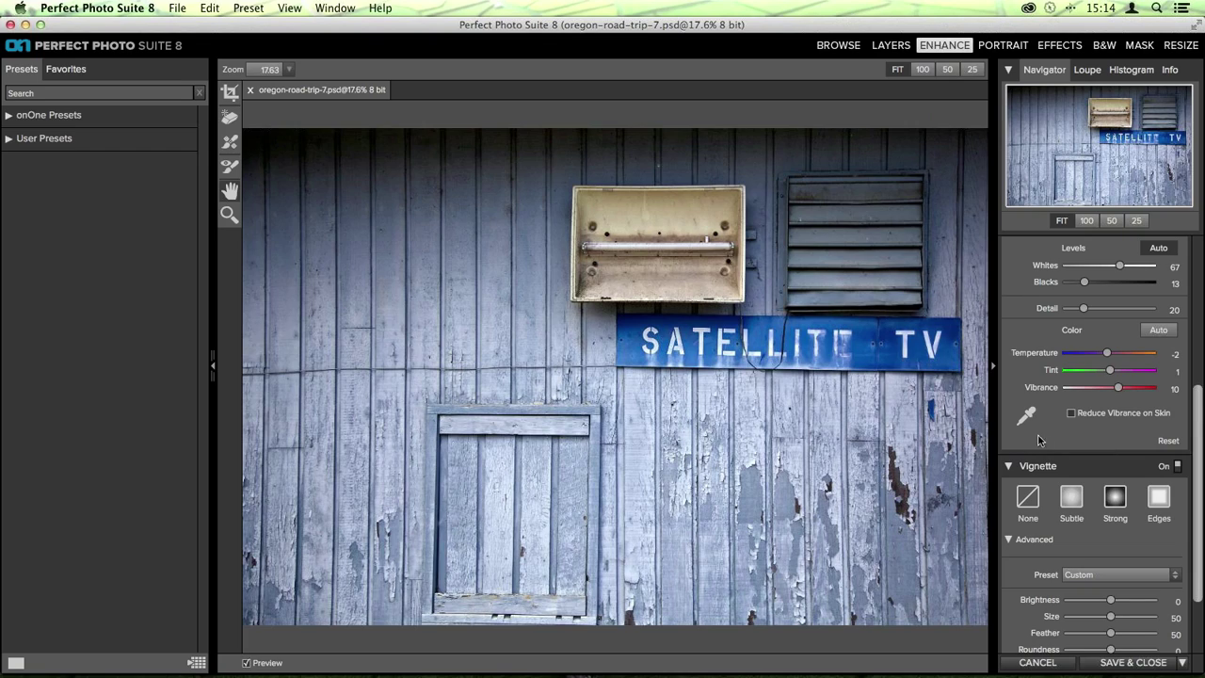
Reveal the photo's Sharpening options beneath the color and vignette adjustments
left_click(1031, 421)
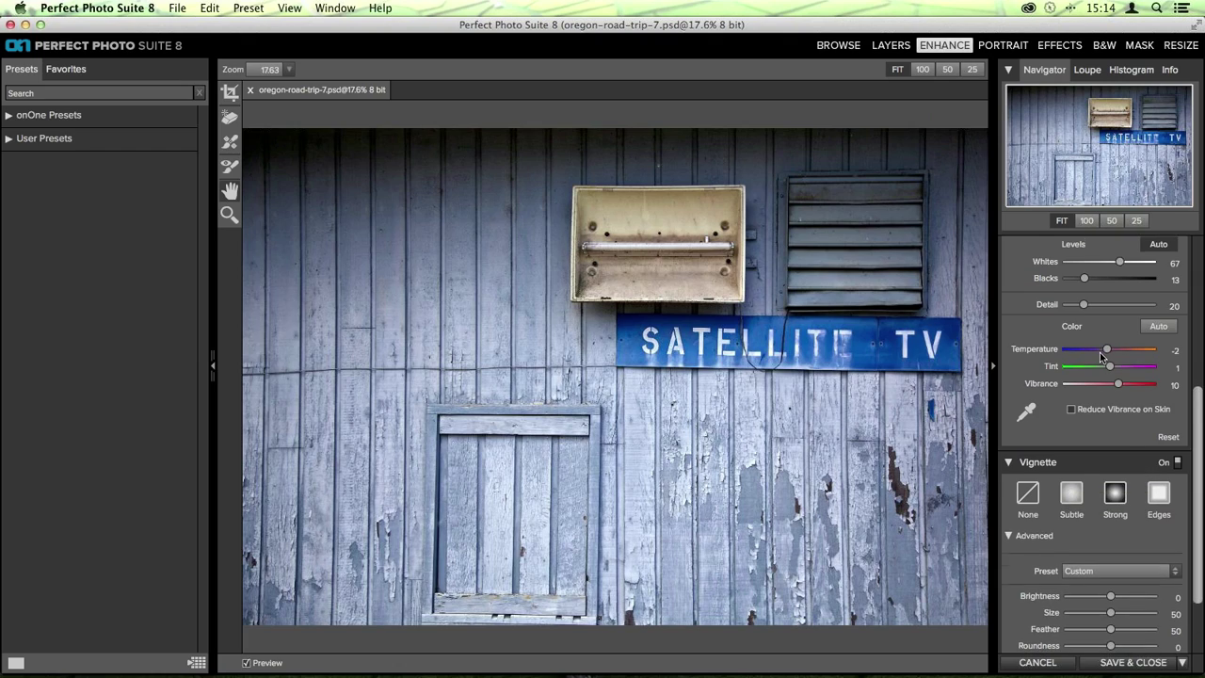
scroll(1100, 353, "down", 3)
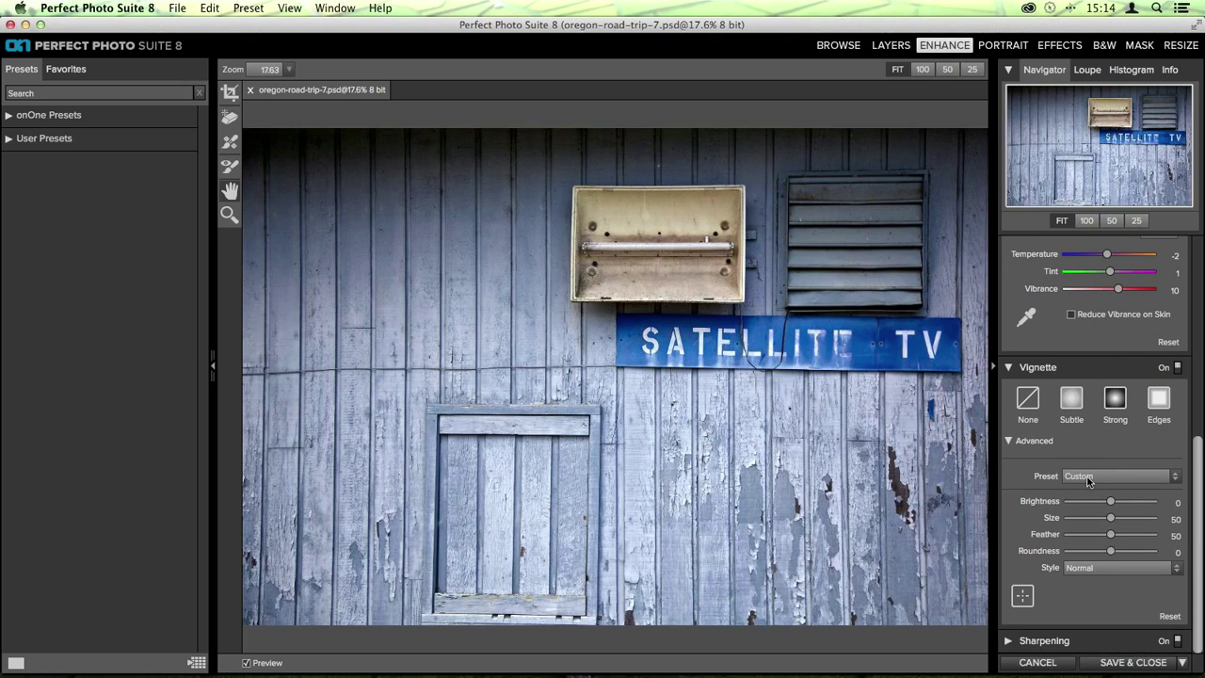
left_click(1015, 643)
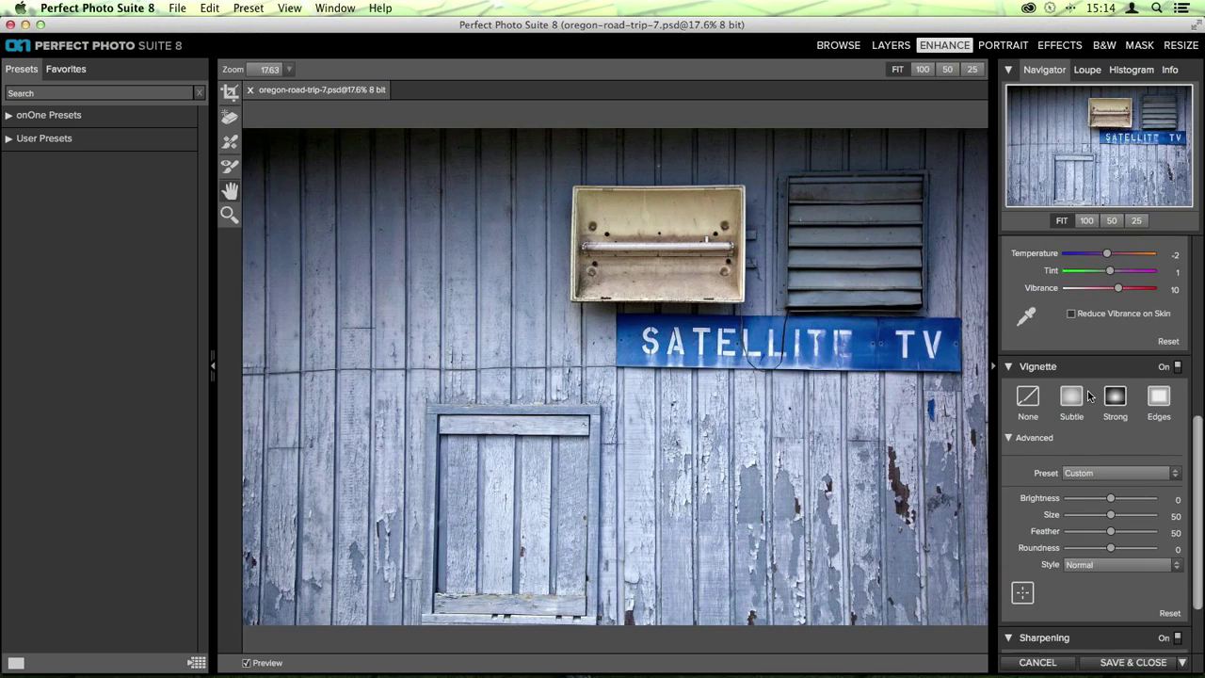
scroll(1090, 395, "down", 2)
scroll(1089, 396, "up", 2)
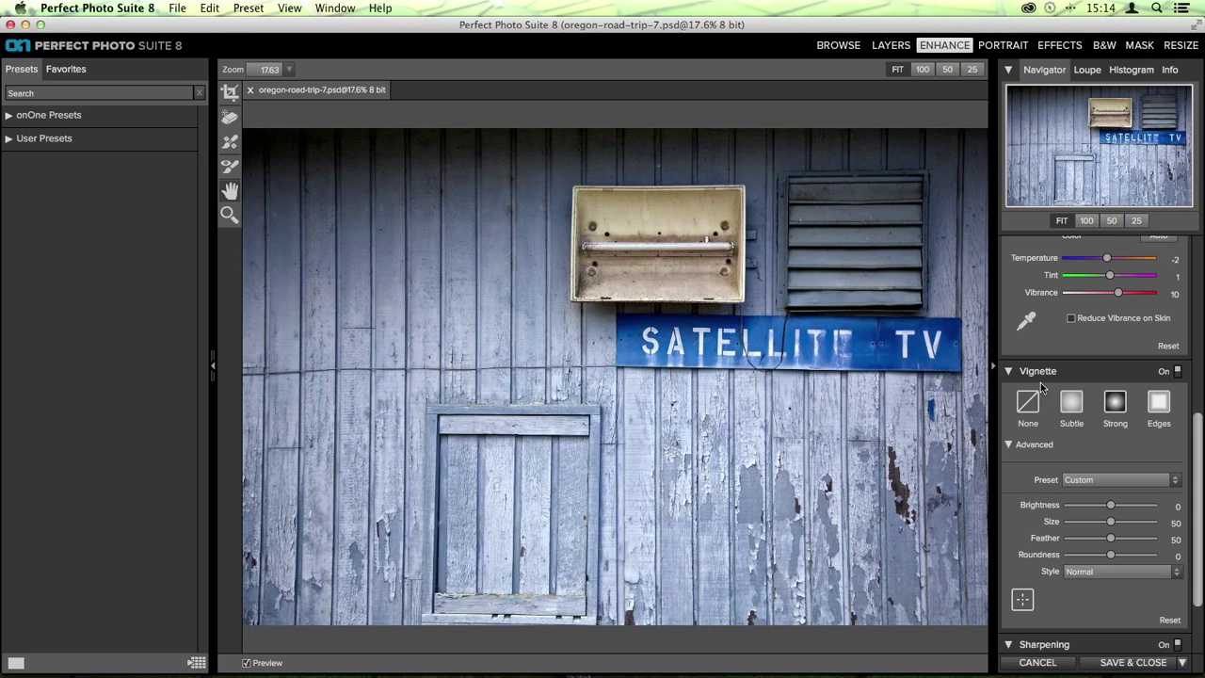
scroll(1018, 396, "down", 3)
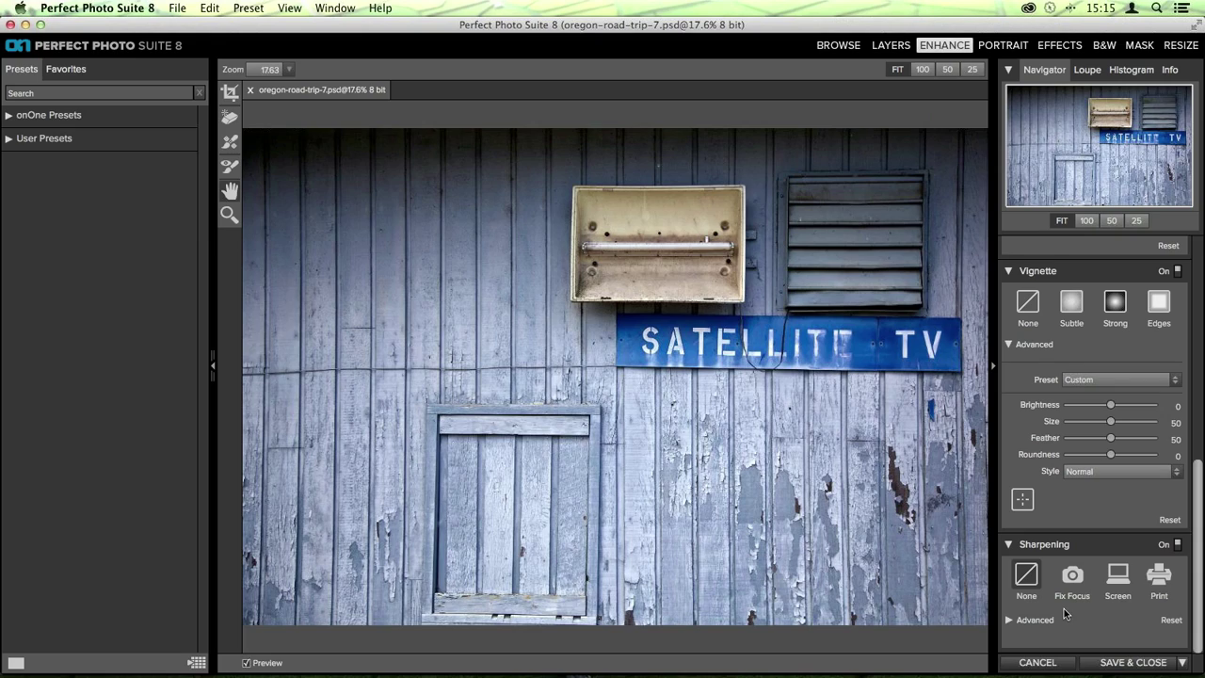
Apply the Subtle vignette to the photo and collapse the vignette's advanced settings
scroll(1065, 613, "up", 1)
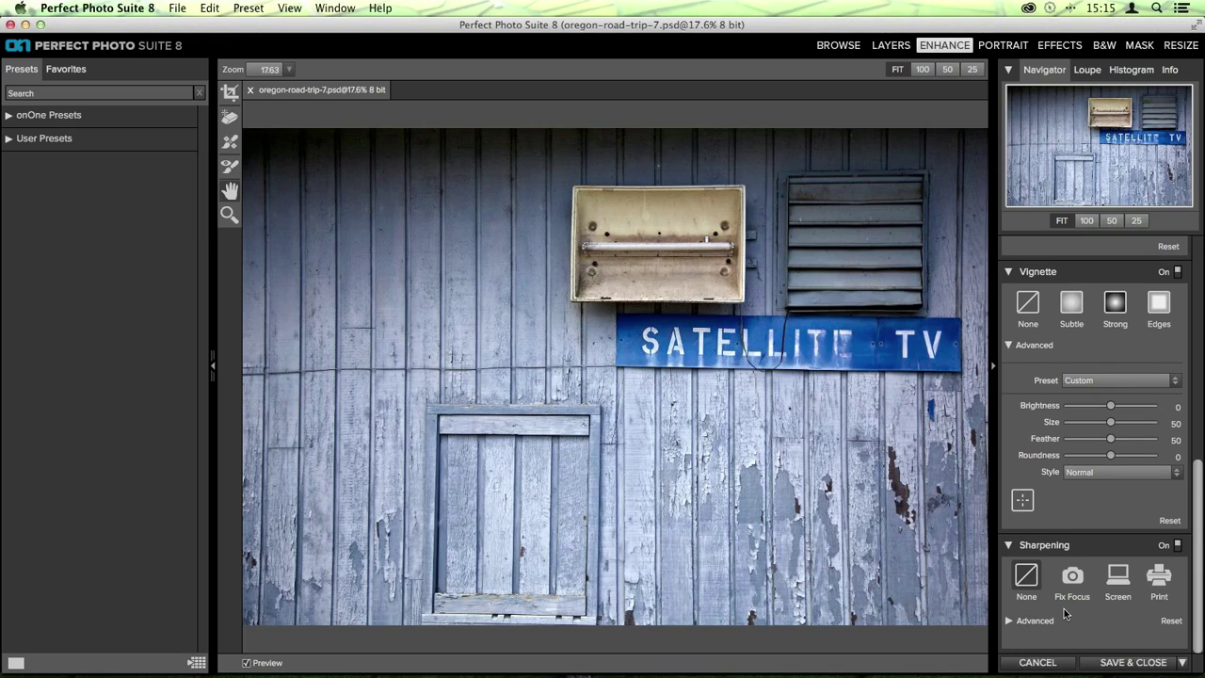
scroll(1064, 608, "up", 3)
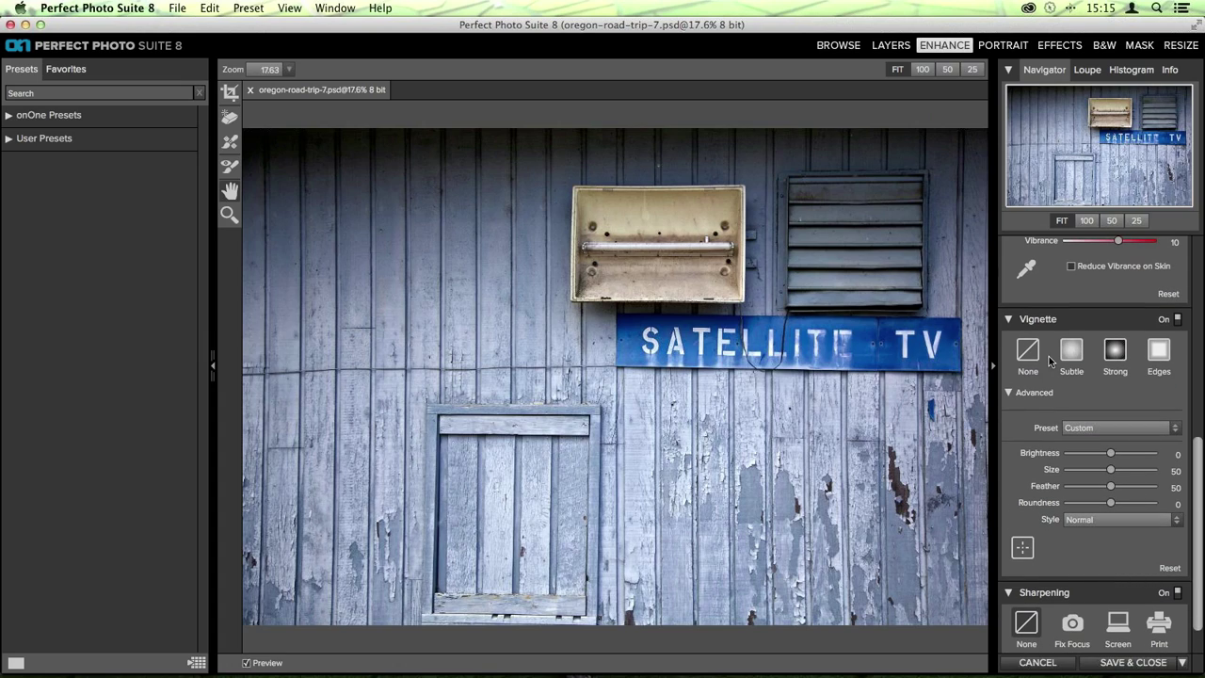
left_click(1074, 357)
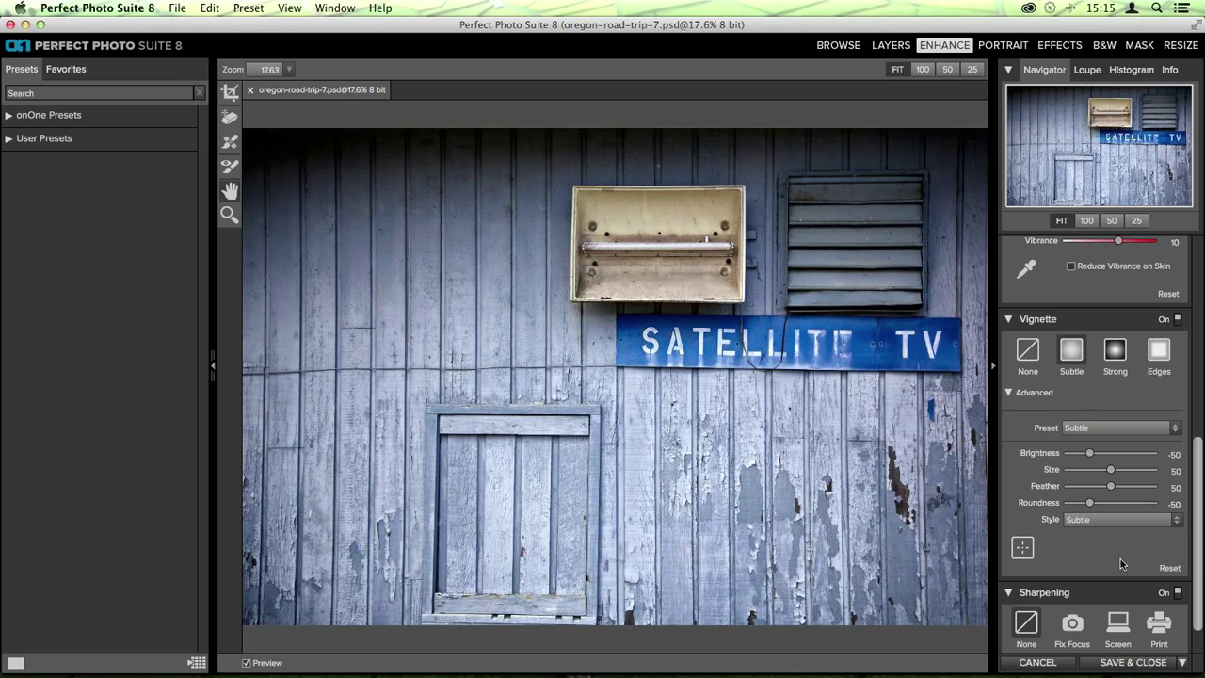
left_click(1010, 394)
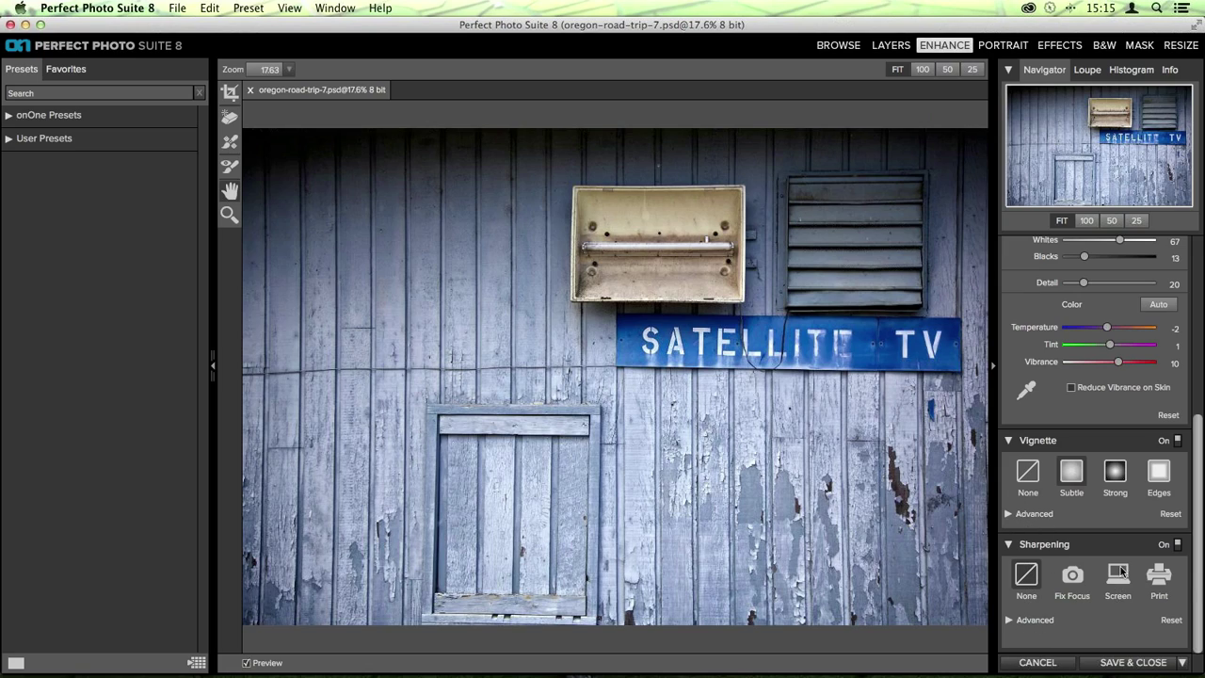
Apply Print sharpening with an amount of 23, and expand the vignette's advanced settings again
left_click(1157, 576)
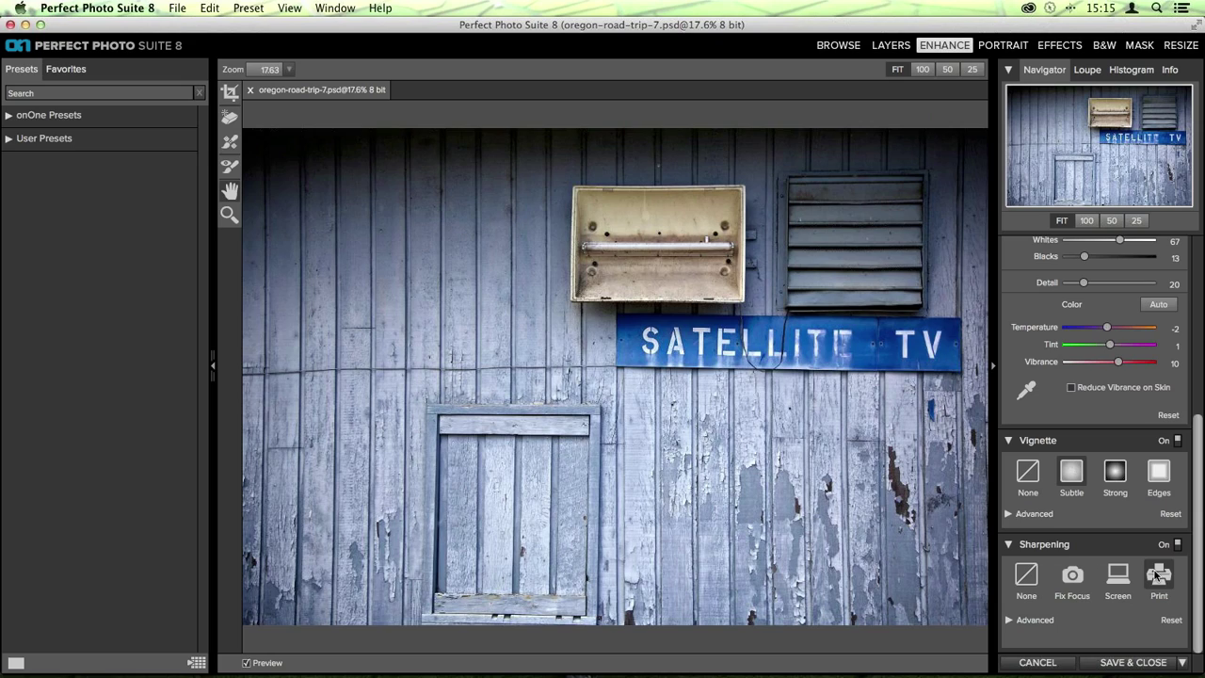
left_click(1009, 620)
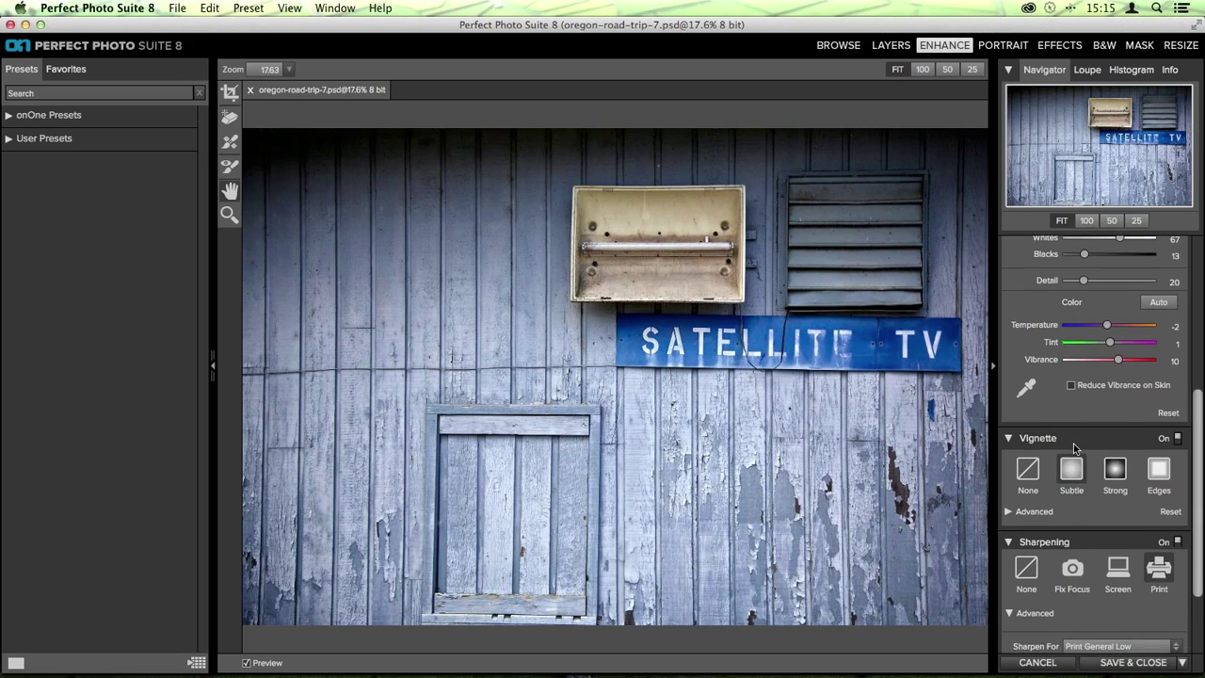
scroll(1073, 445, "down", 3)
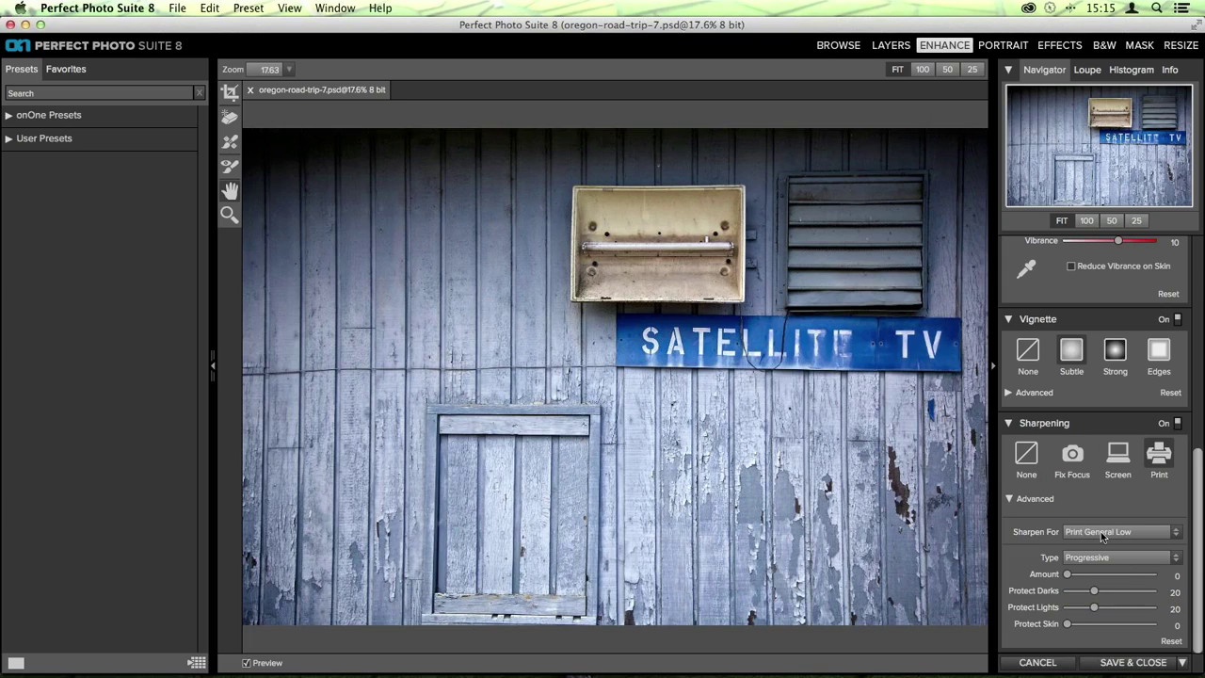
left_click_drag(1070, 575, 1088, 583)
scroll(1086, 577, "up", 2)
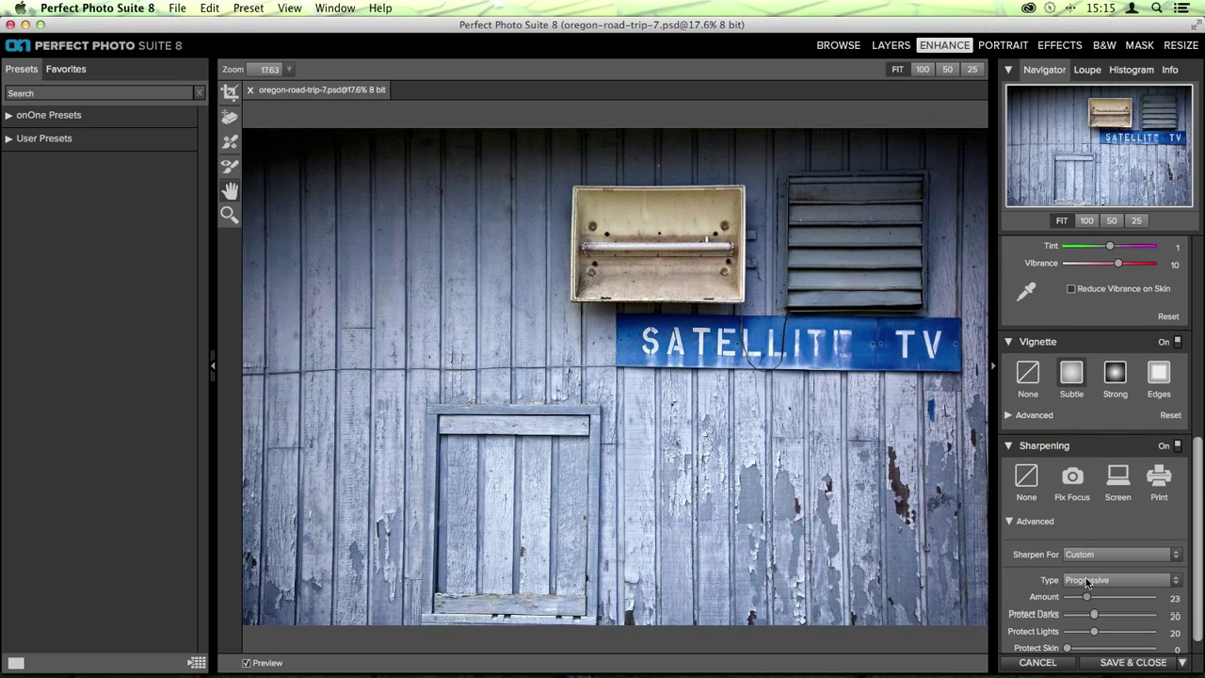
left_click(1034, 417)
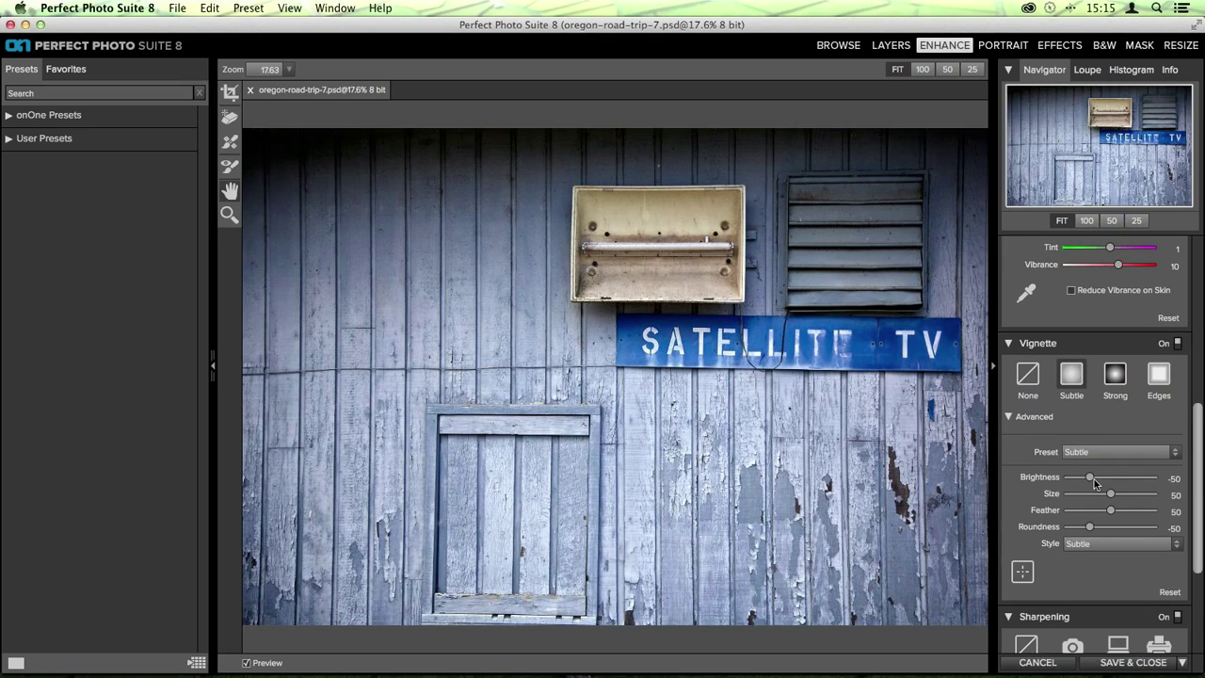
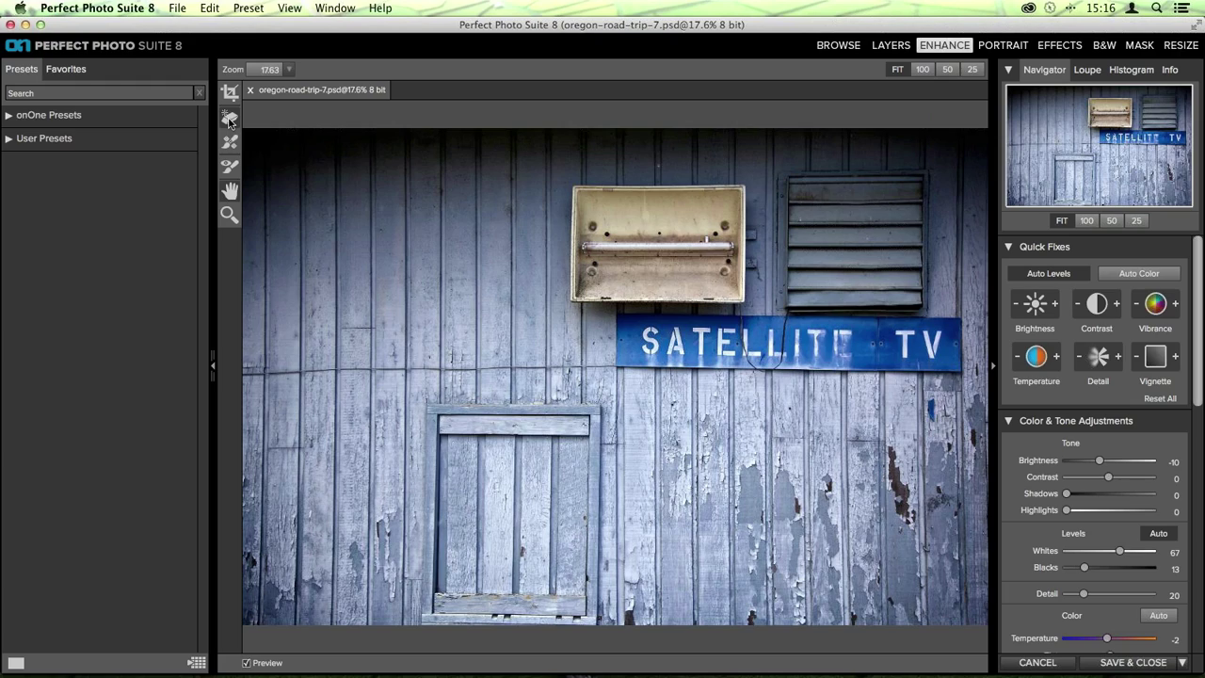
Erase the blue paint mark and a small spot on the boards below the SATELLITE TV sign
left_click(229, 118)
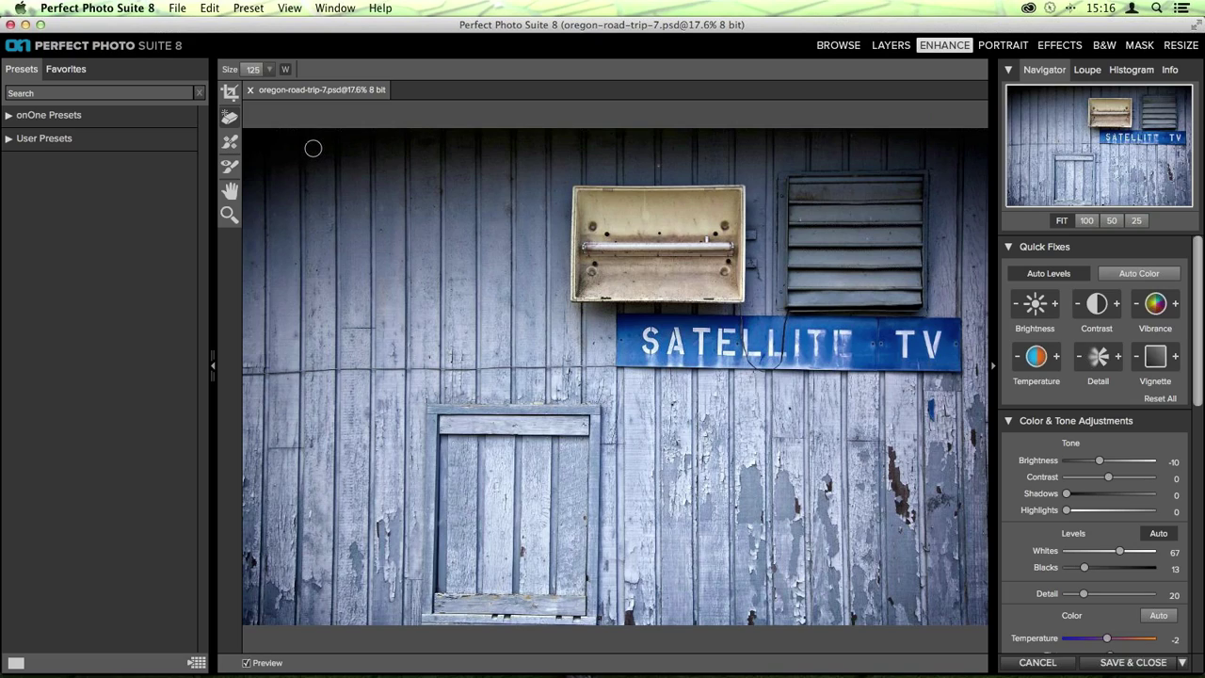
left_click(228, 123)
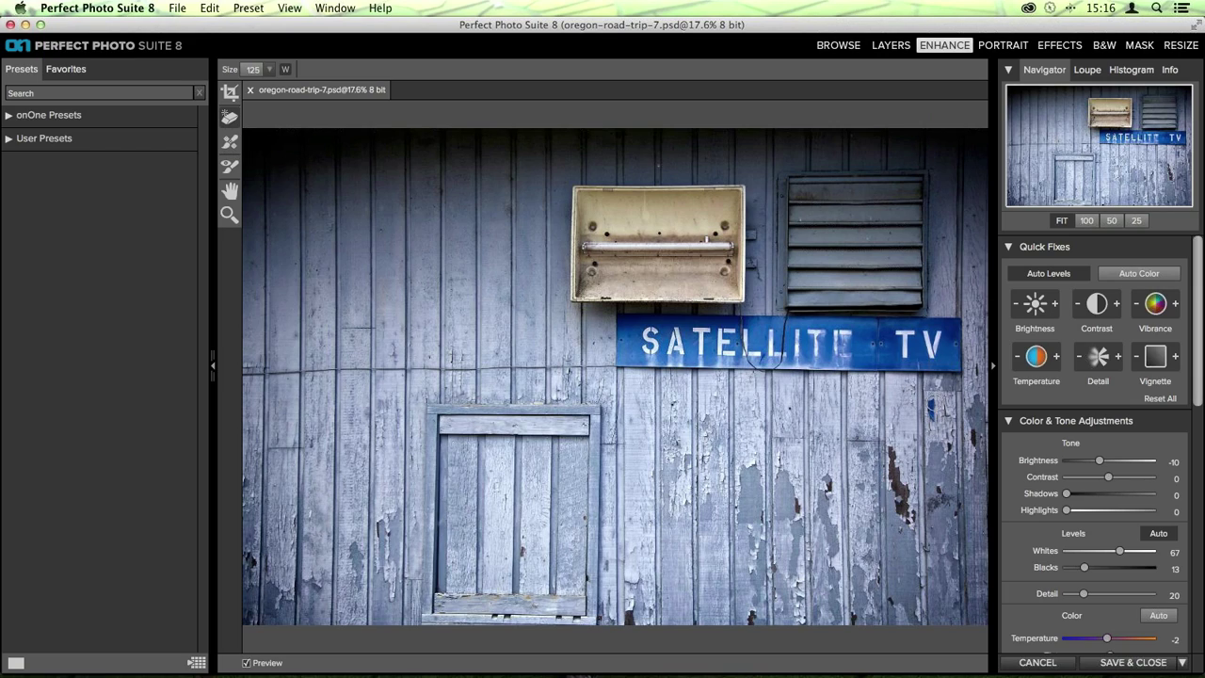
key("bracketleft")
left_click(930, 402)
left_click_drag(930, 403, 934, 427)
left_click(791, 410)
Erase the cable running across the boards from the photo's left edge to the sign, and retouch its remains
key("bracketright")
left_click_drag(246, 372, 612, 368)
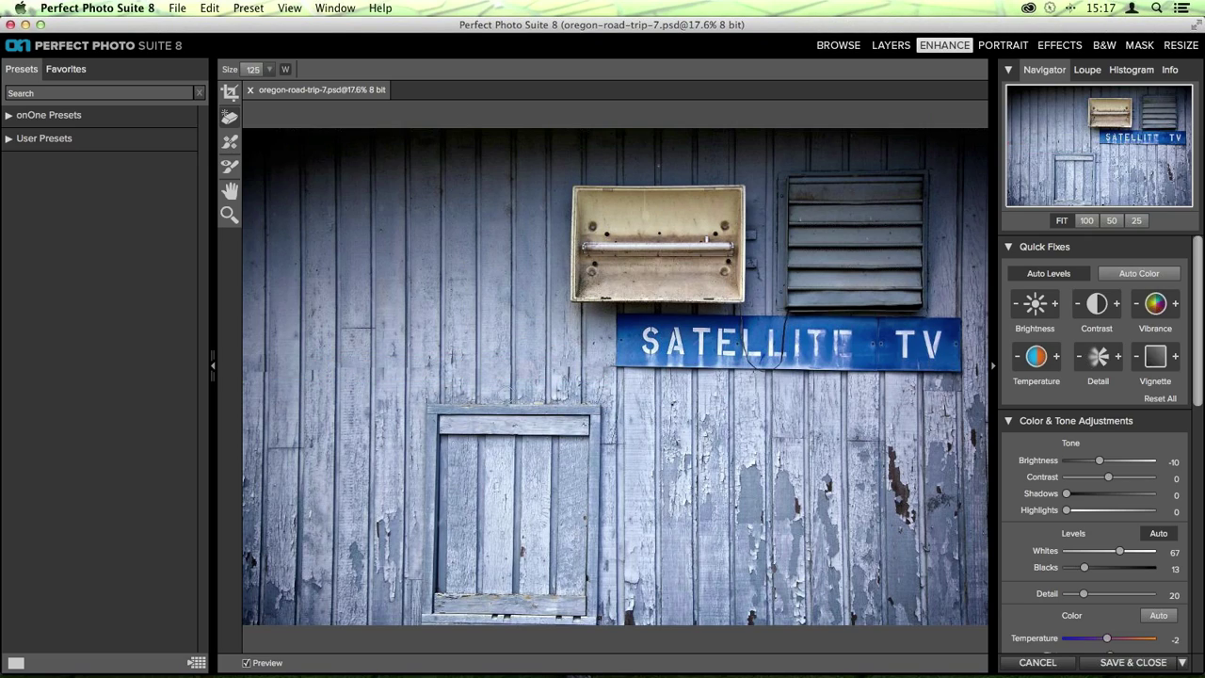
left_click(317, 375)
left_click(568, 373)
Apply the enhancements and continue editing the photo in Perfect B&W
left_click(1182, 663)
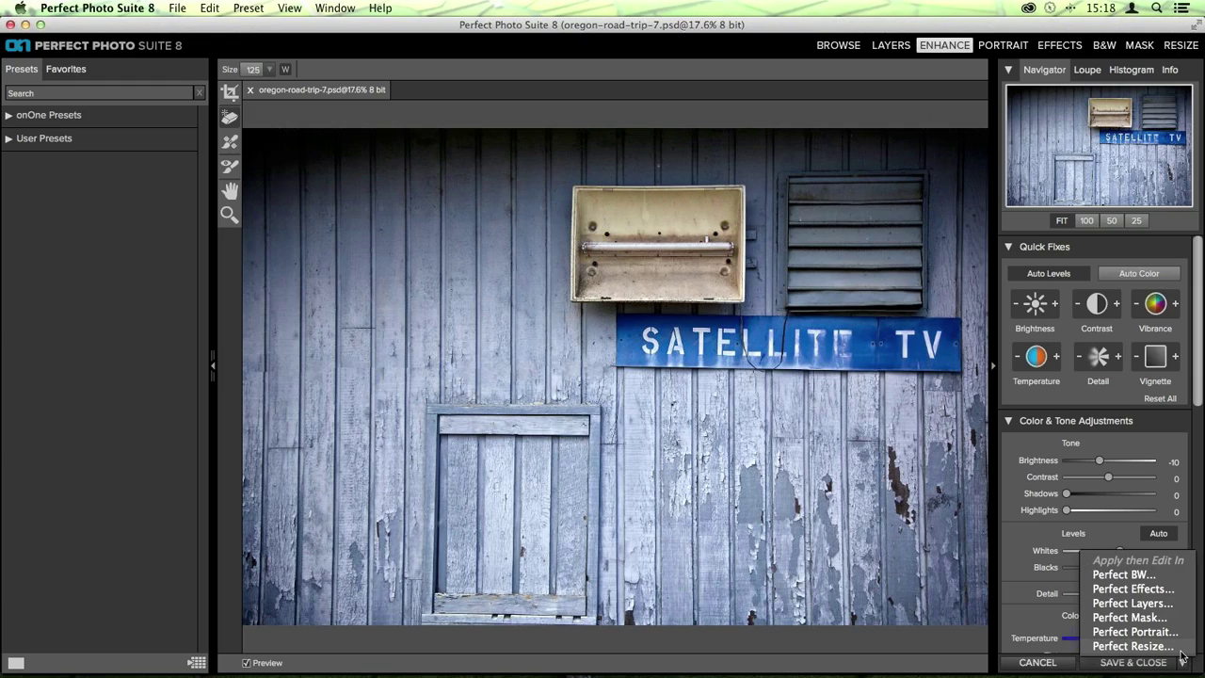
left_click(1143, 576)
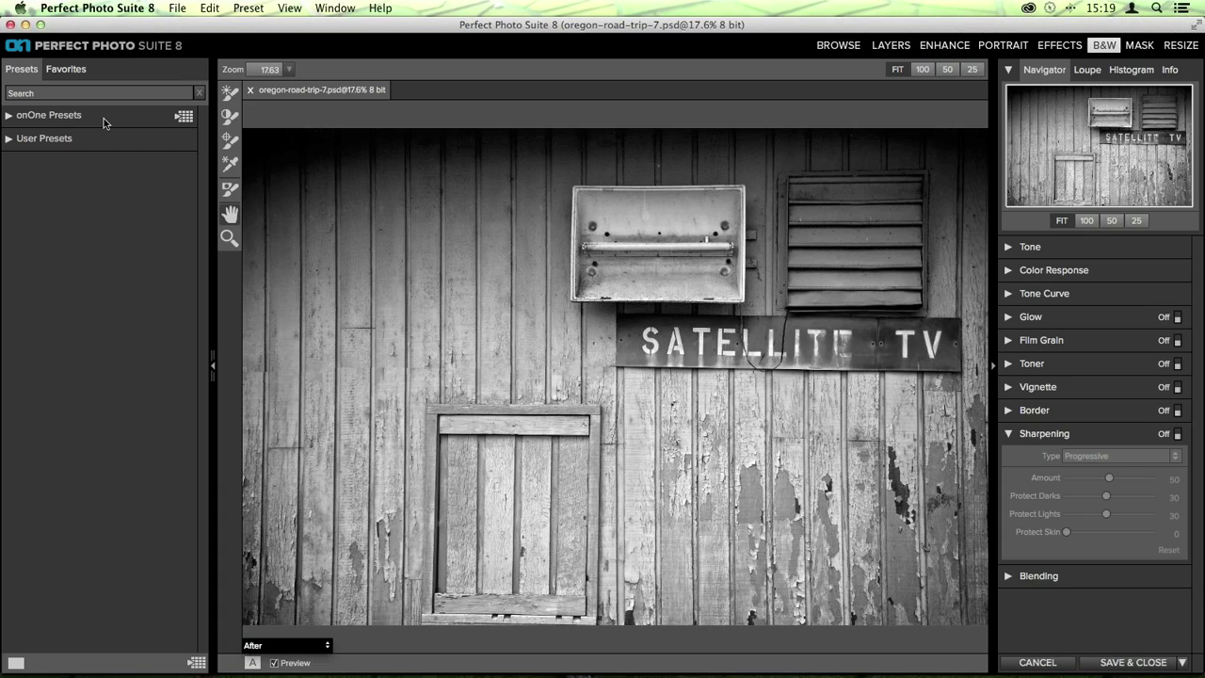
Look through the personal black-and-white presets among the user presets
left_click(12, 141)
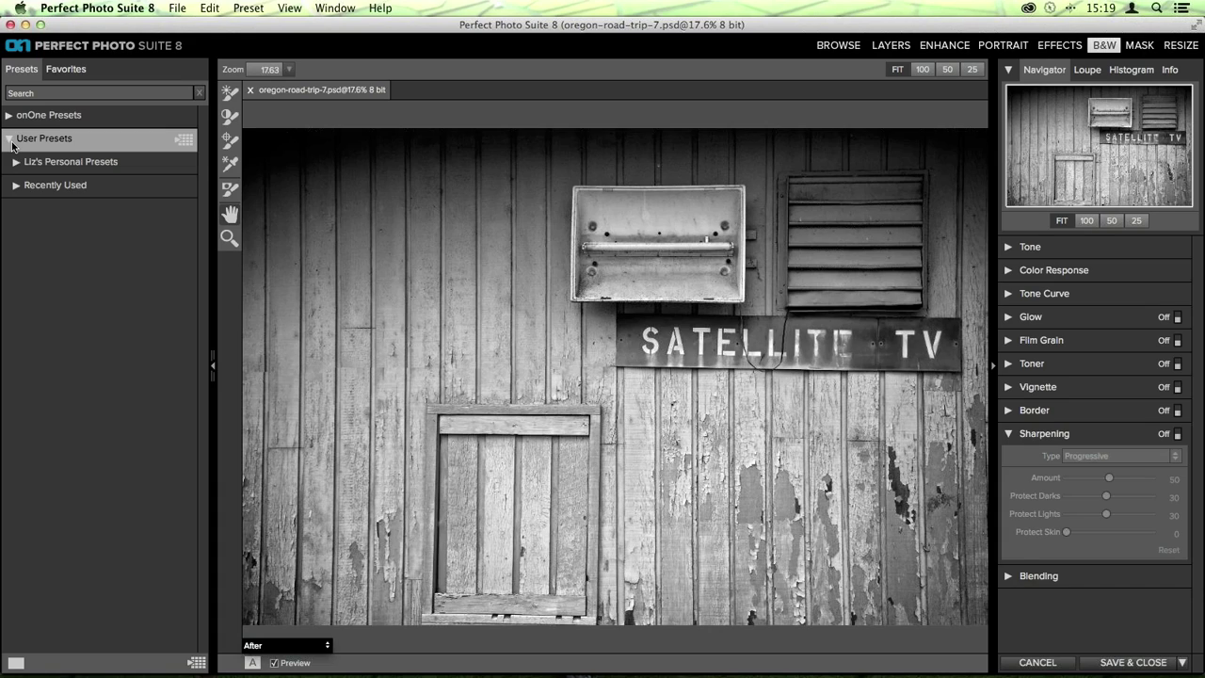
left_click(14, 169)
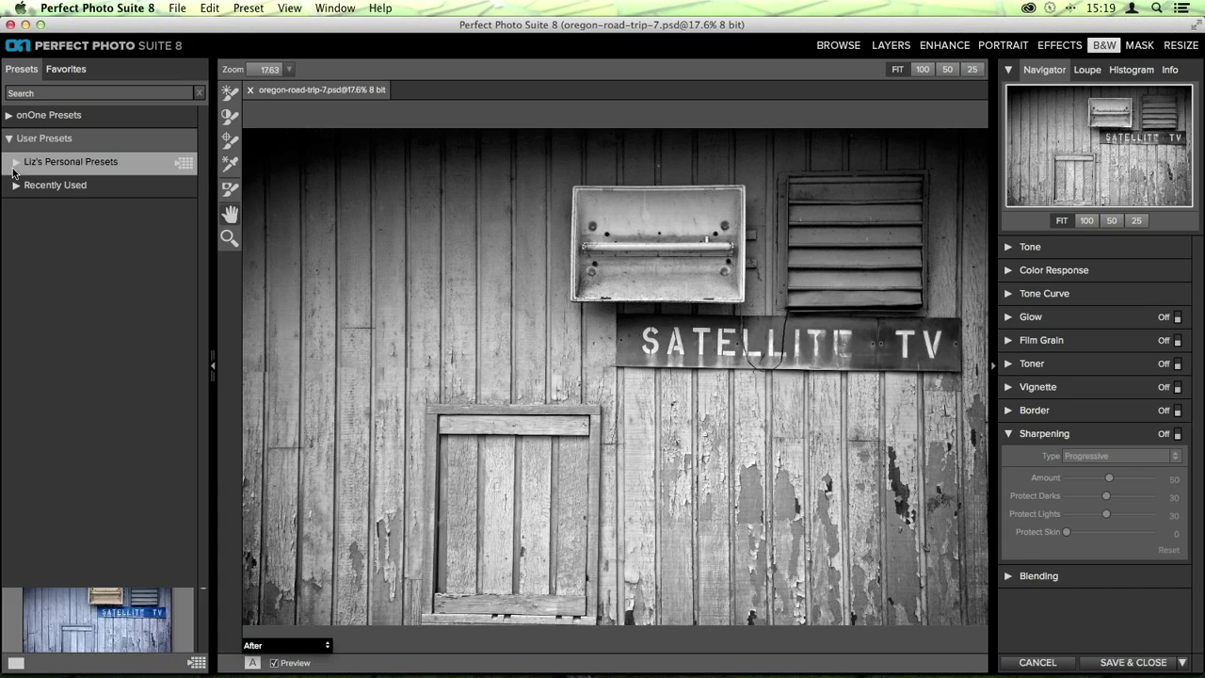
left_click(15, 166)
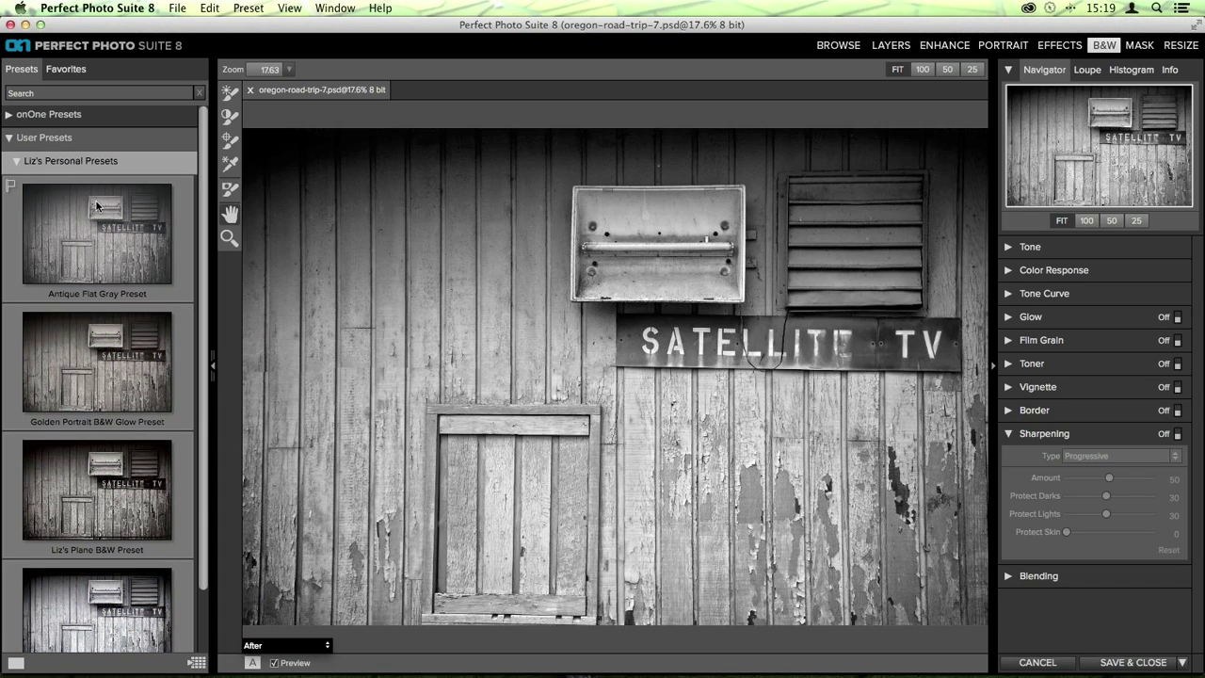
scroll(96, 205, "down", 3)
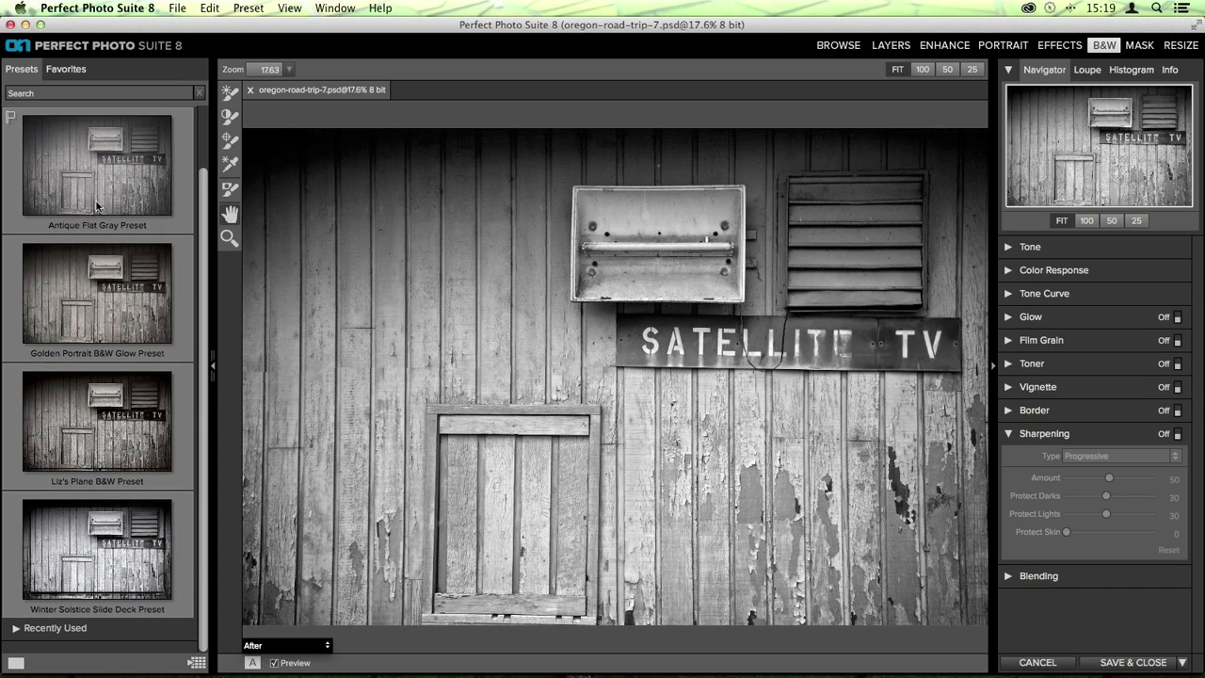
scroll(96, 203, "up", 3)
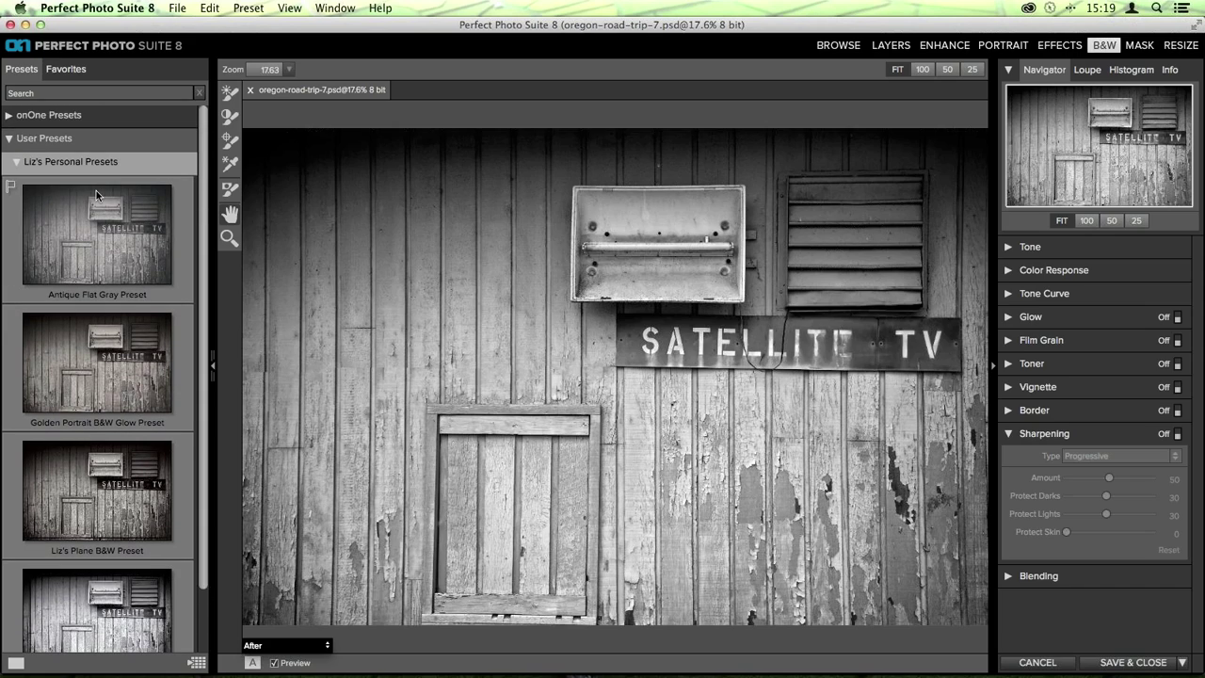
Look through the 20th Century Classic Silver black-and-white presets among the onOne presets
left_click(45, 117)
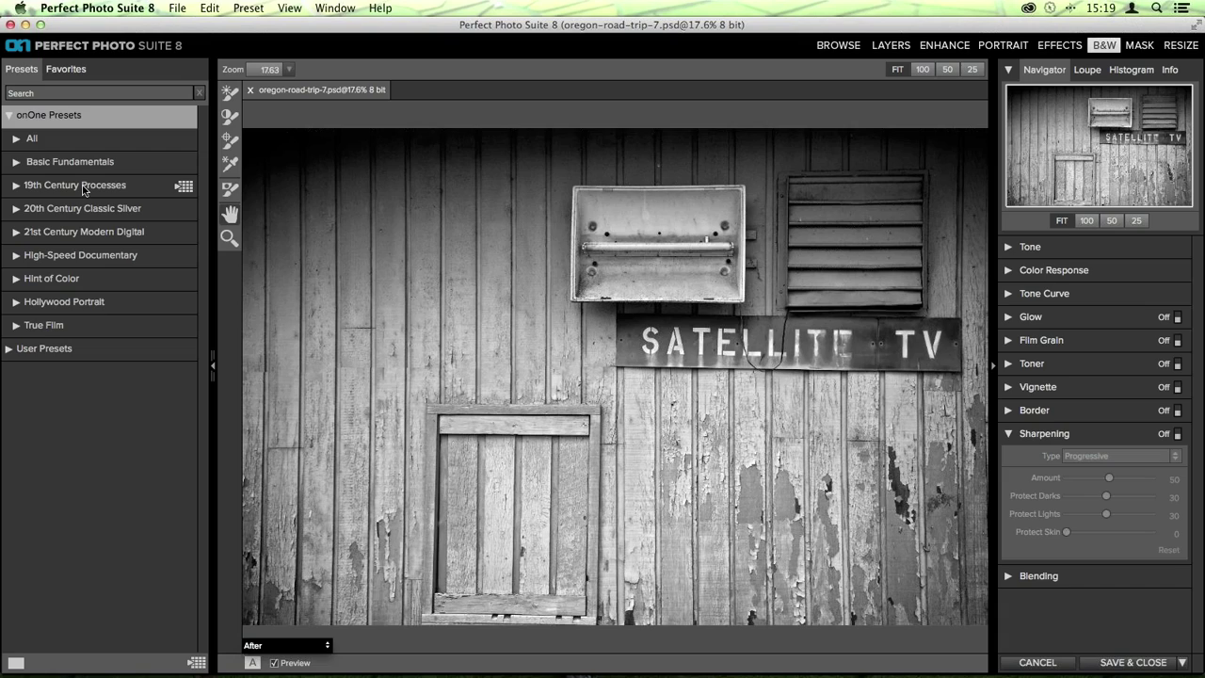
left_click(38, 220)
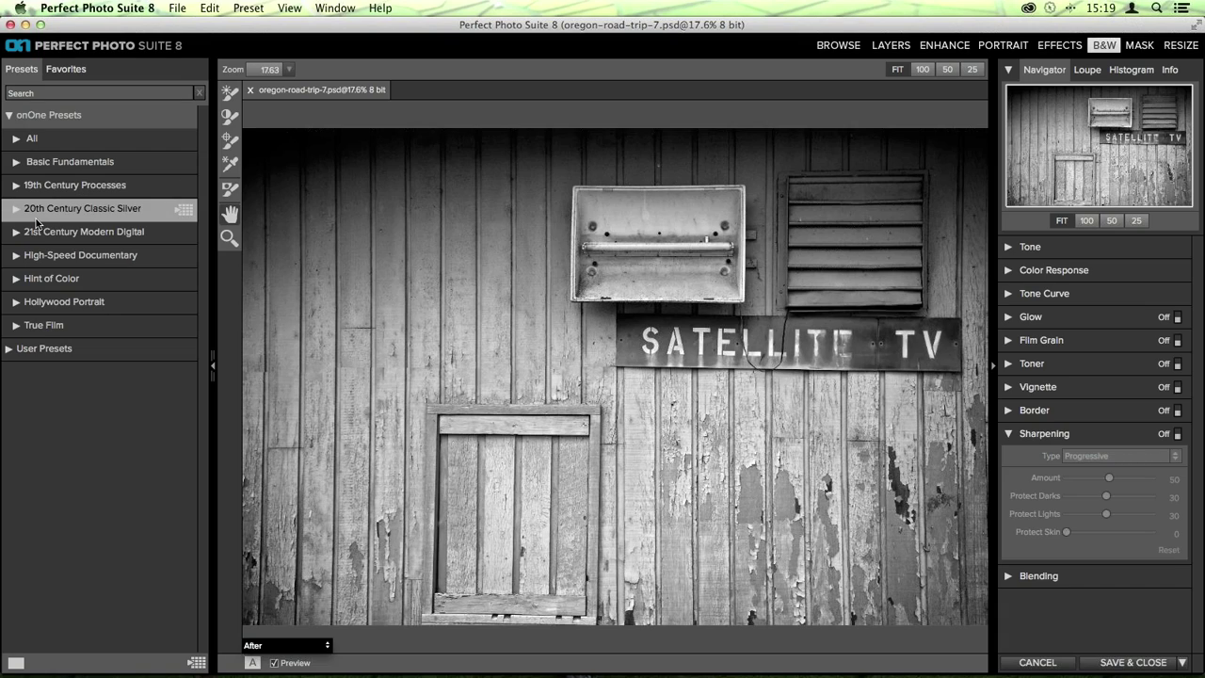
left_click(36, 218)
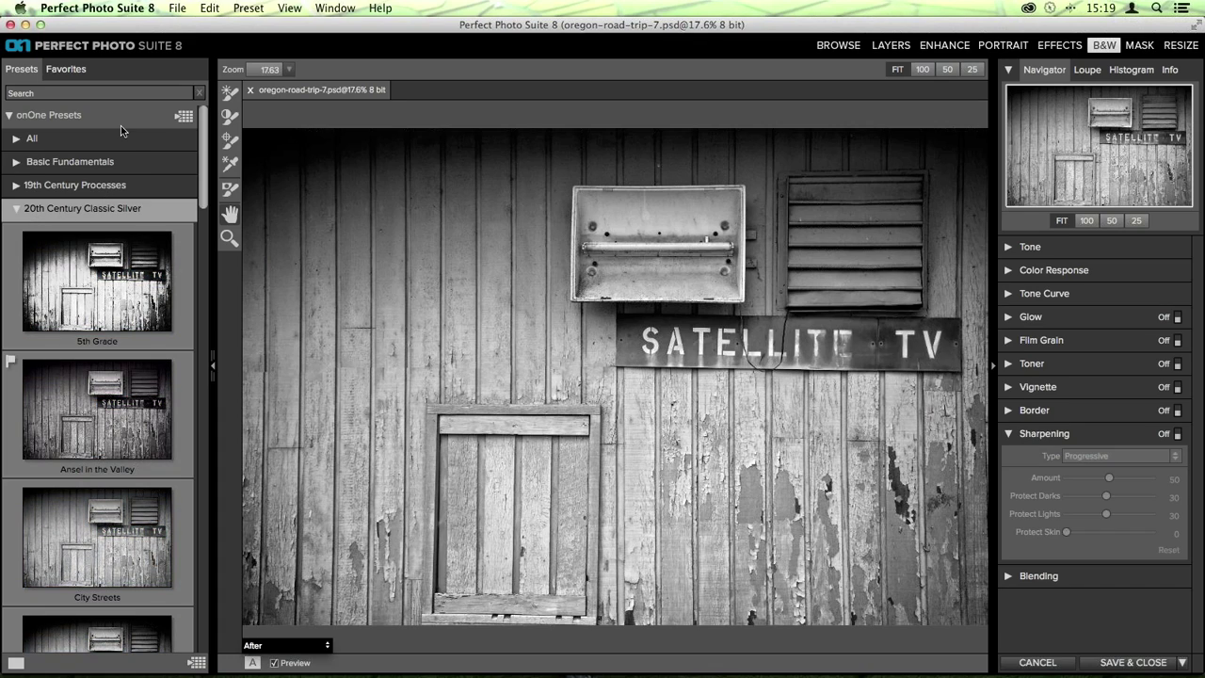
scroll(133, 125, "down", 2)
scroll(133, 125, "down", 1)
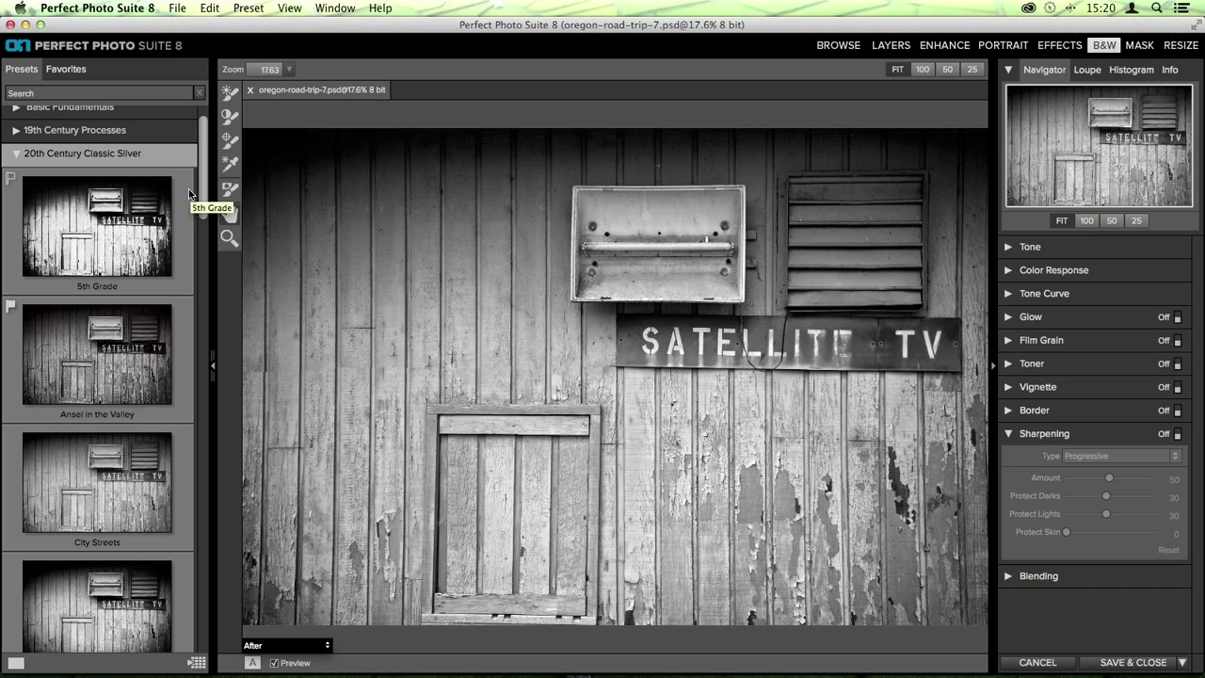
scroll(188, 192, "down", 1)
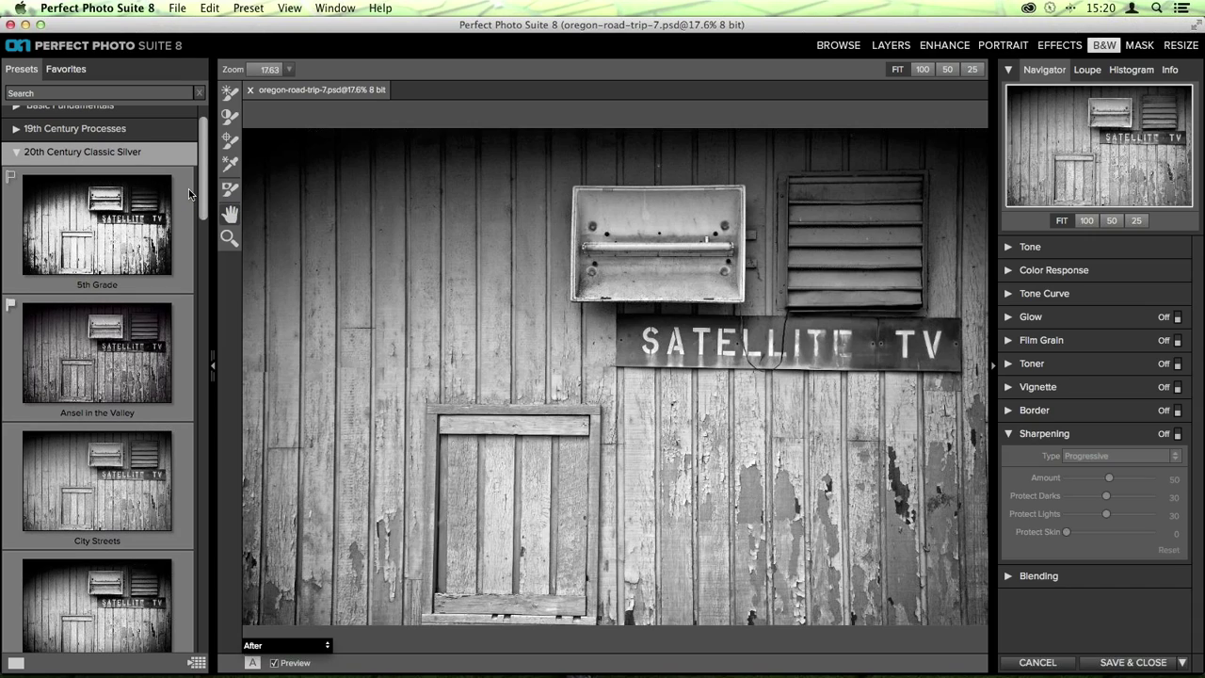
scroll(189, 193, "down", 5)
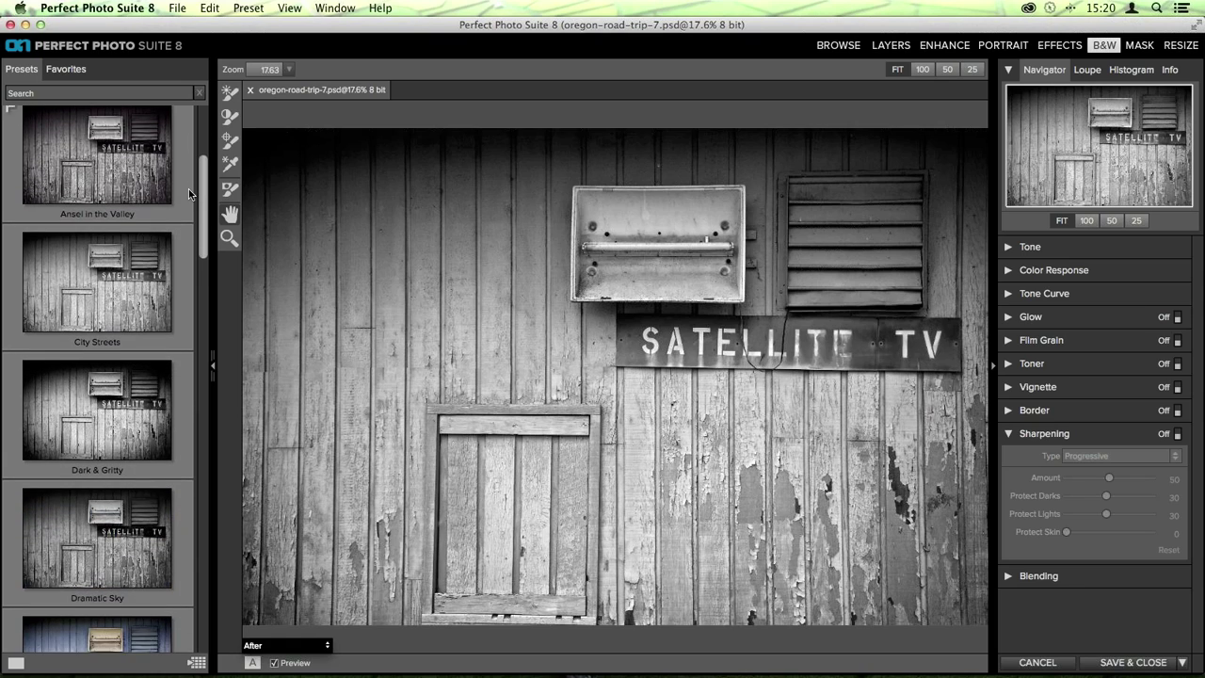
scroll(188, 193, "down", 10)
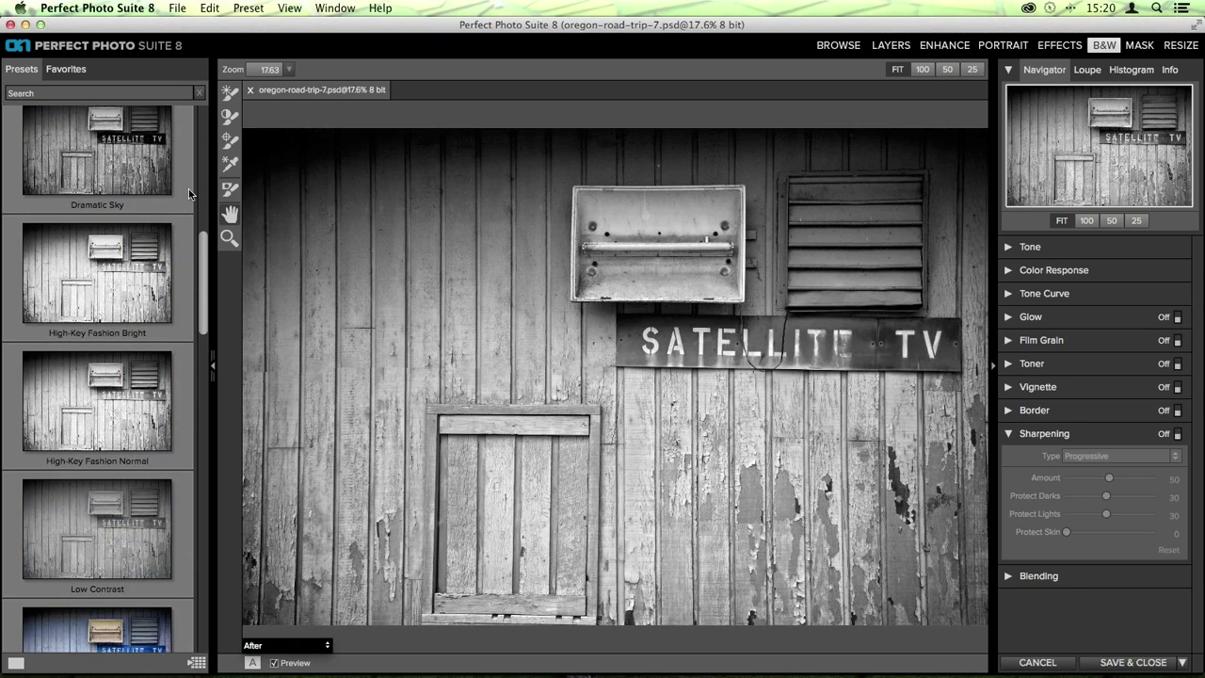
scroll(189, 193, "down", 7)
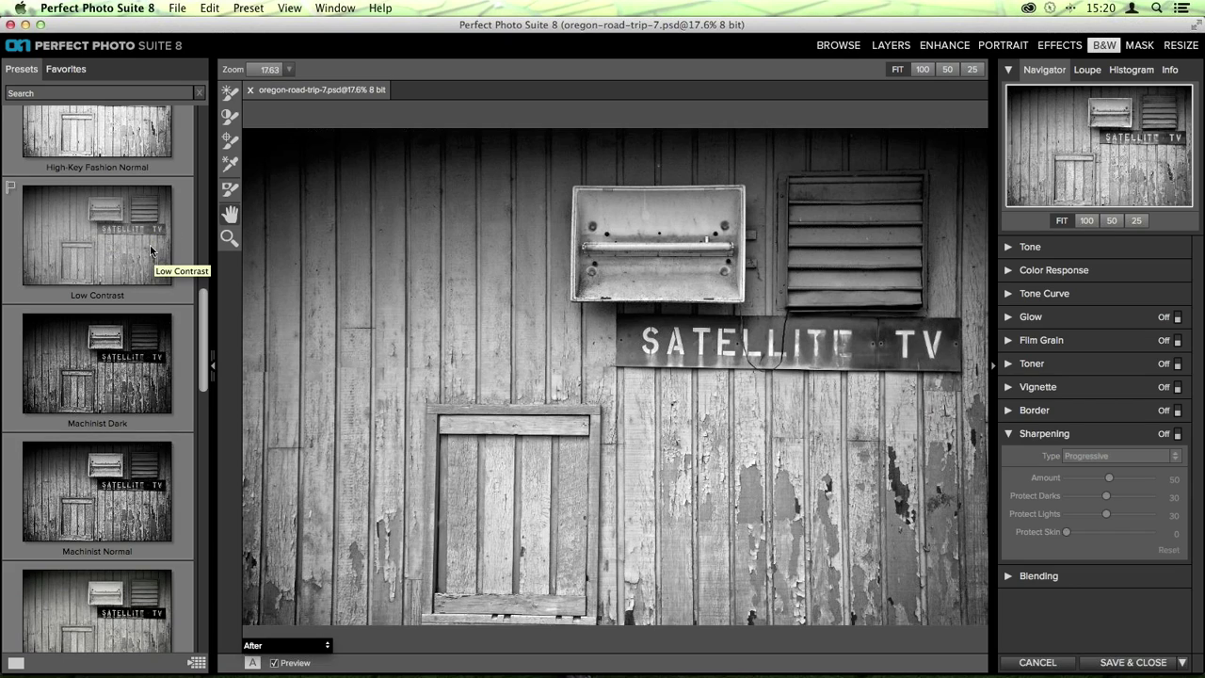
scroll(171, 235, "down", 5)
scroll(170, 233, "down", 5)
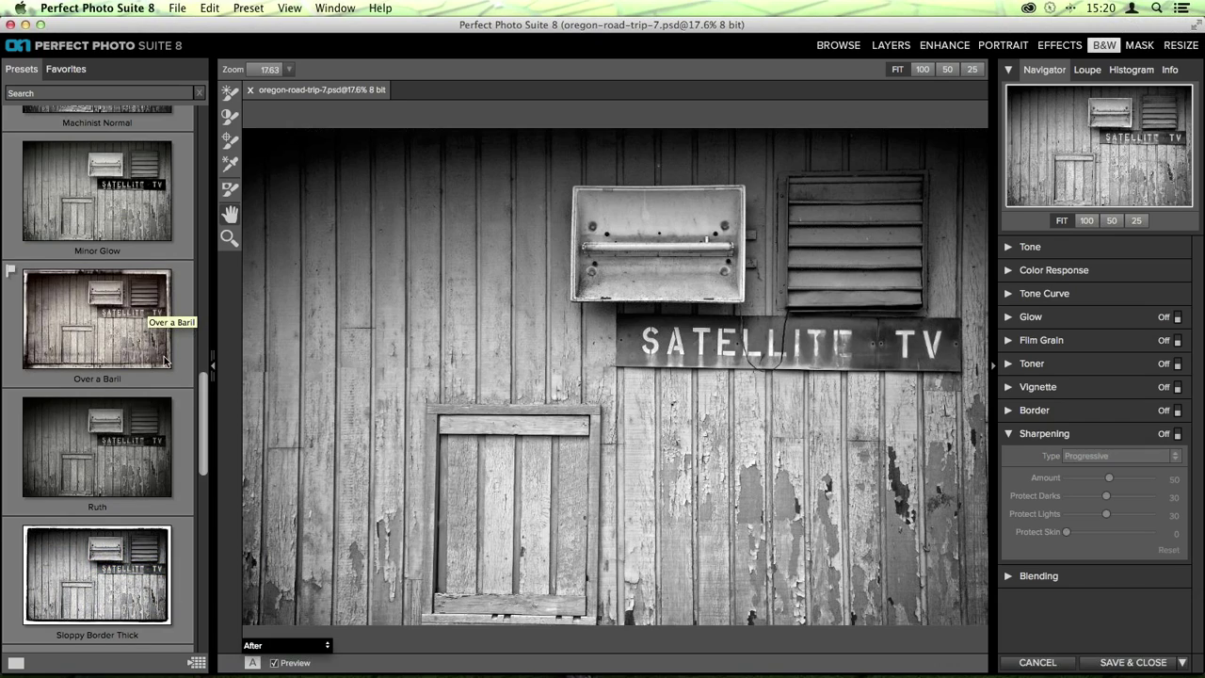
scroll(172, 339, "down", 2)
scroll(171, 336, "down", 3)
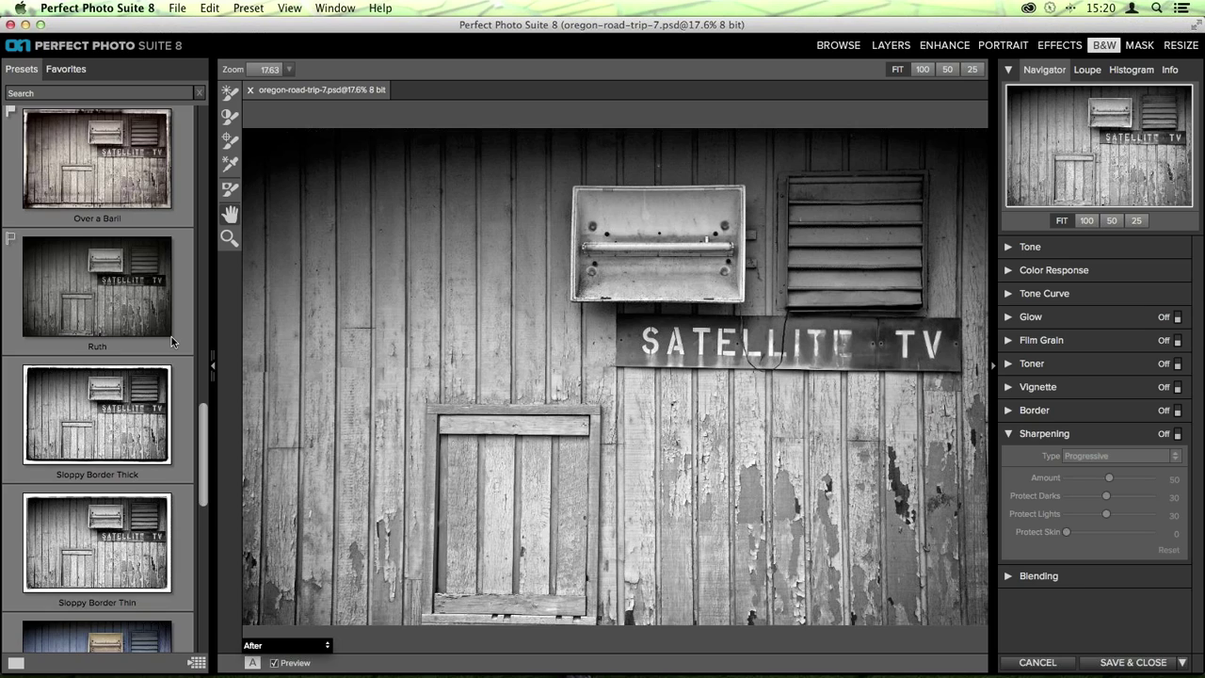
scroll(171, 339, "down", 6)
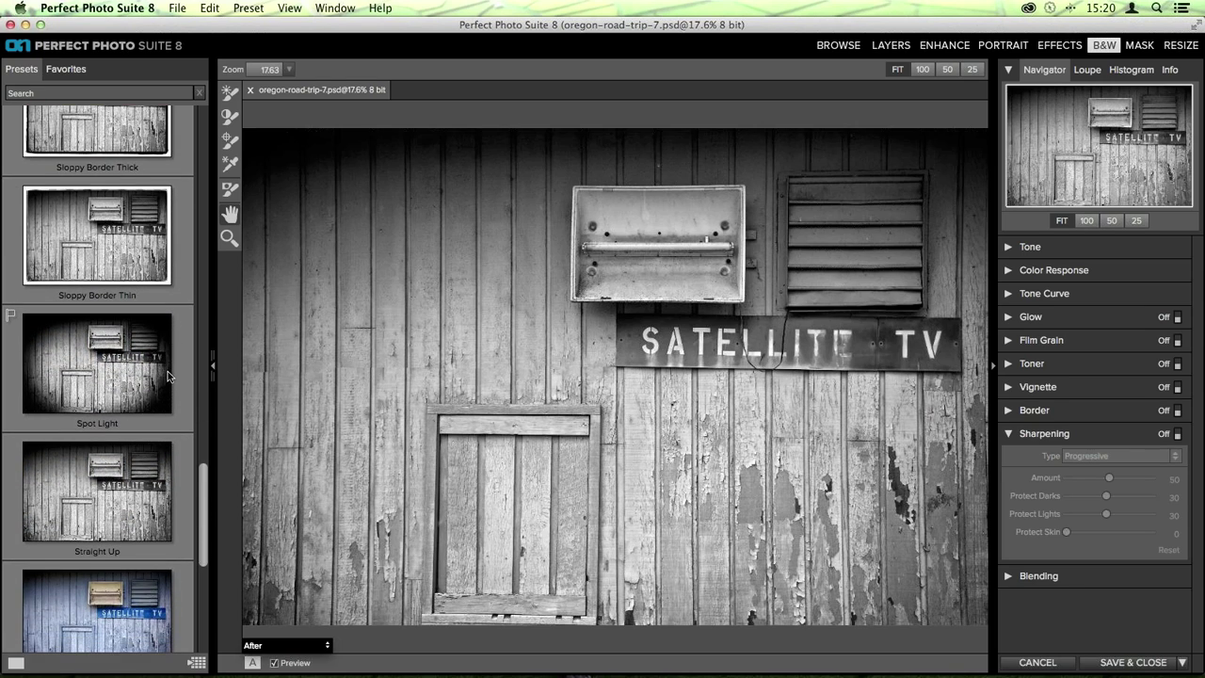
scroll(167, 376, "down", 4)
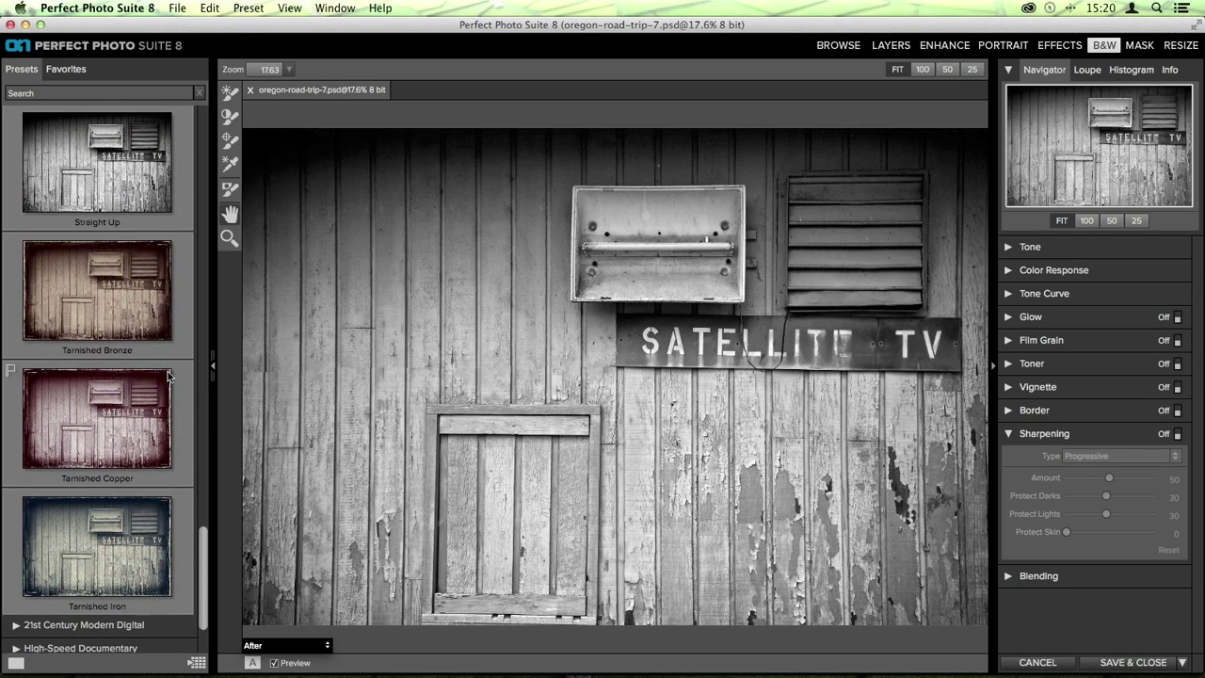
scroll(168, 377, "up", 12)
scroll(168, 371, "up", 20)
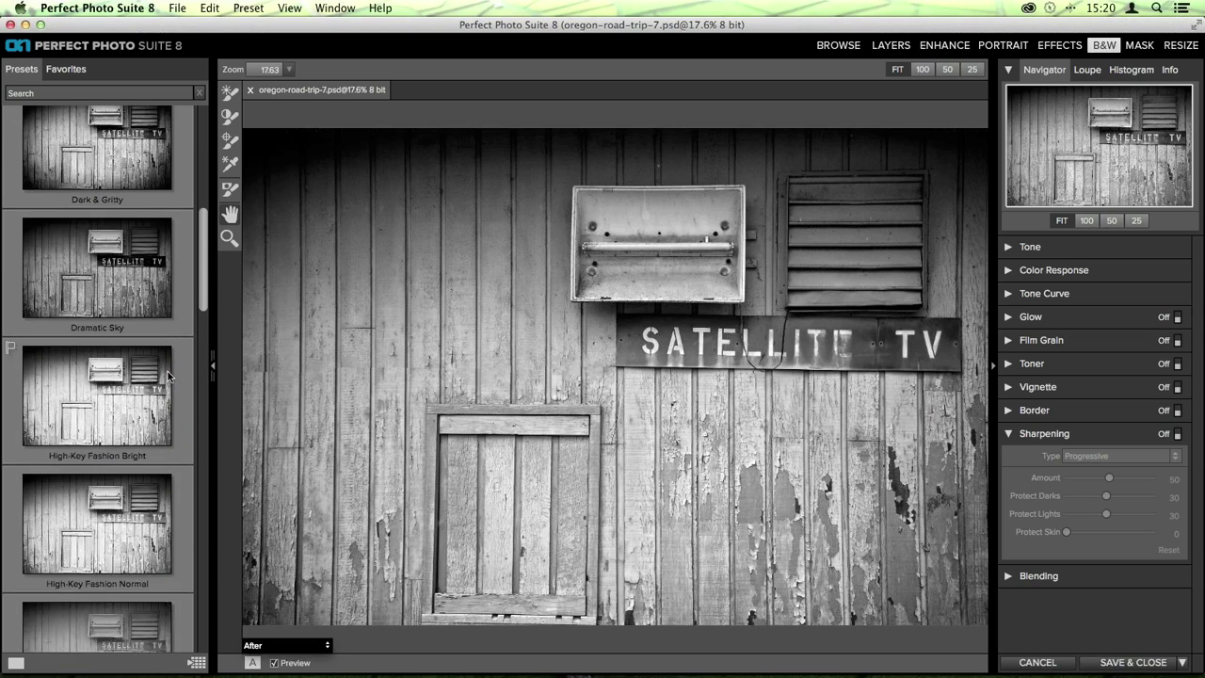
scroll(167, 371, "up", 5)
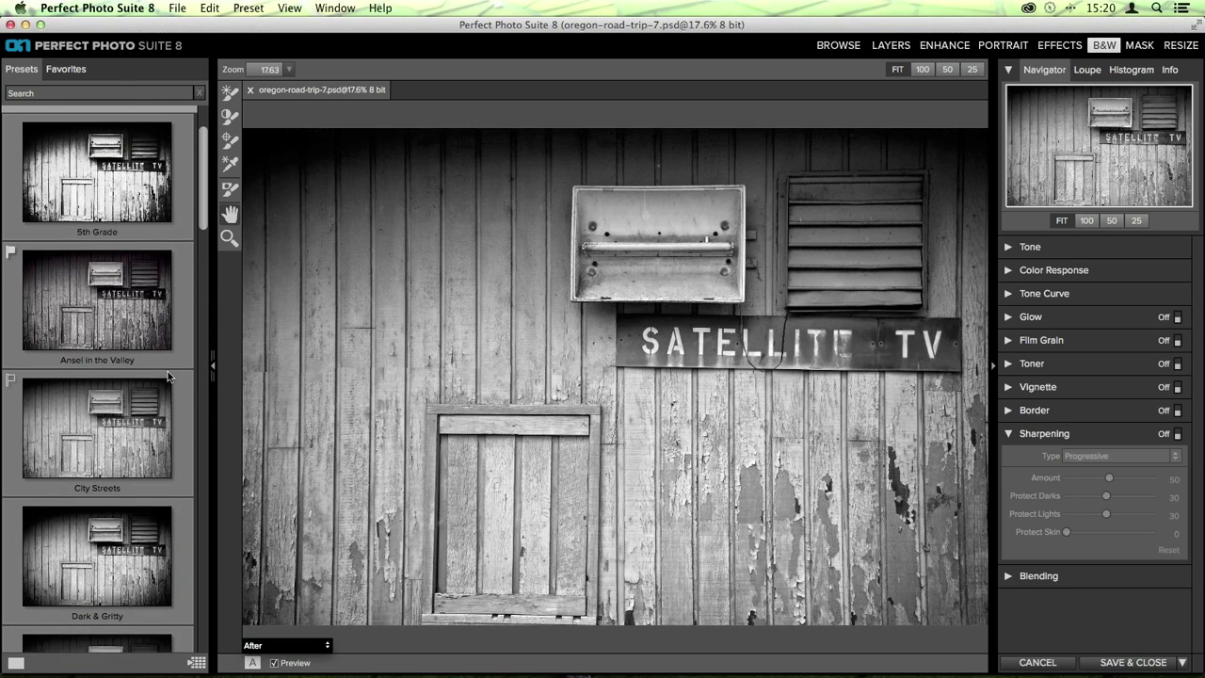
Try the Ansel in the Valley, Over a Baril and Minor Glow presets on the photo
left_click(124, 332)
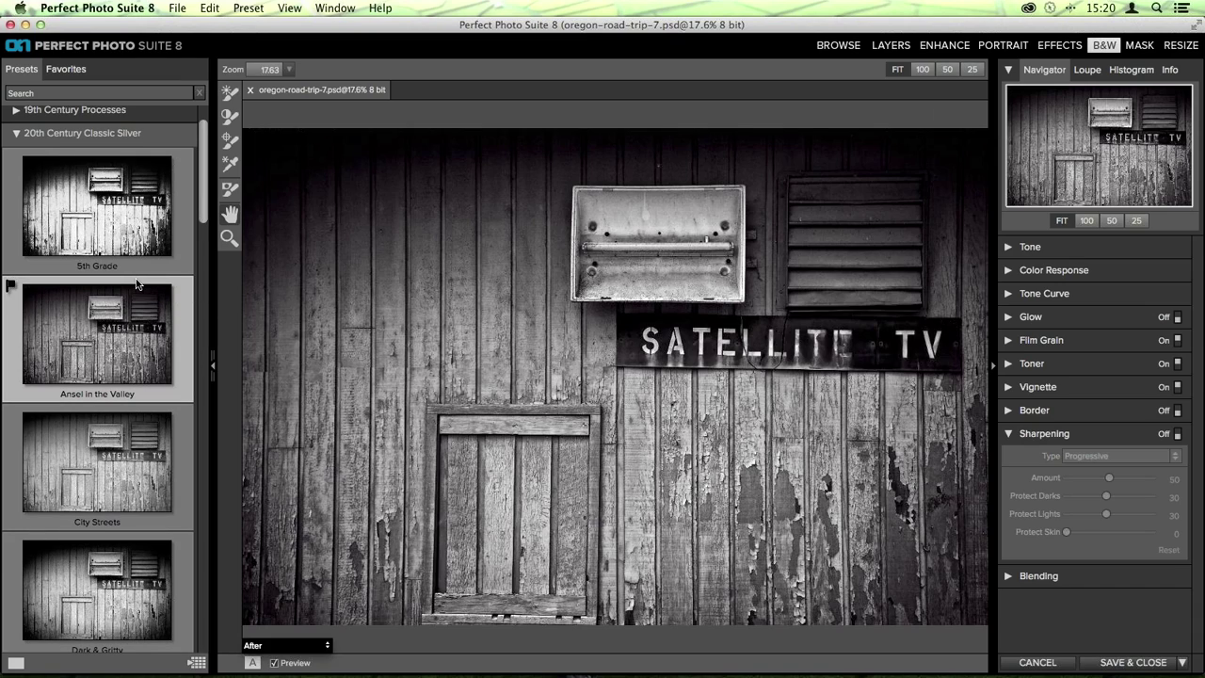
scroll(137, 283, "down", 10)
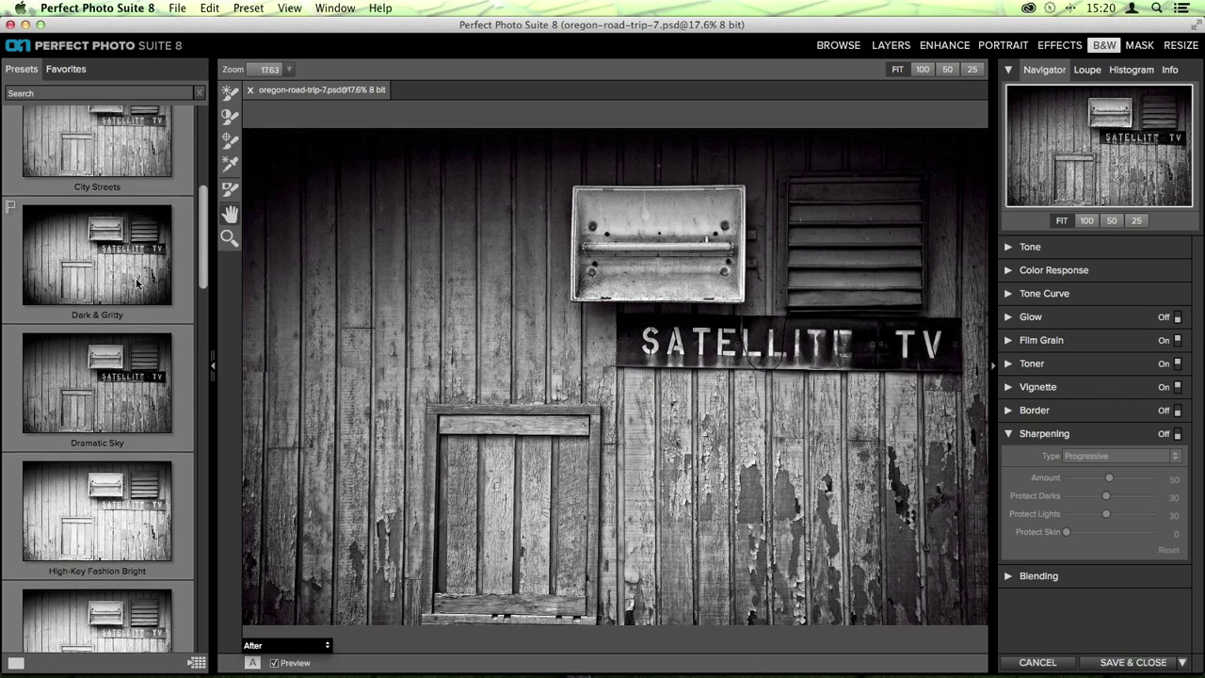
scroll(137, 282, "down", 8)
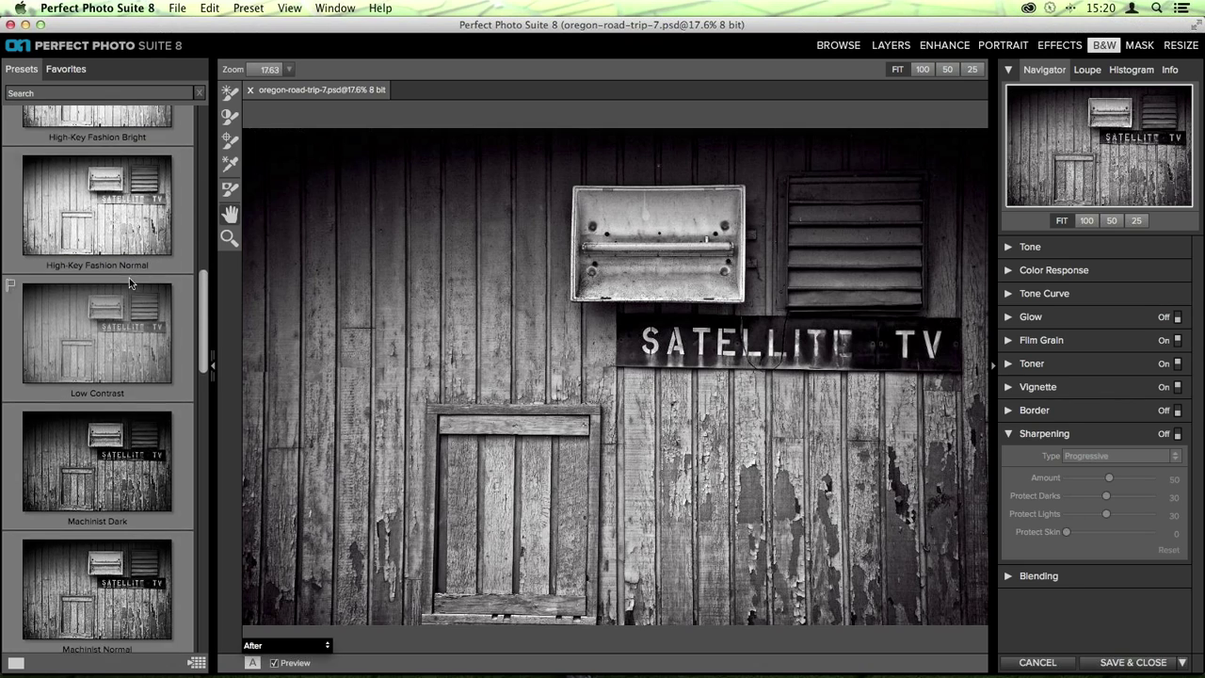
scroll(129, 278, "down", 5)
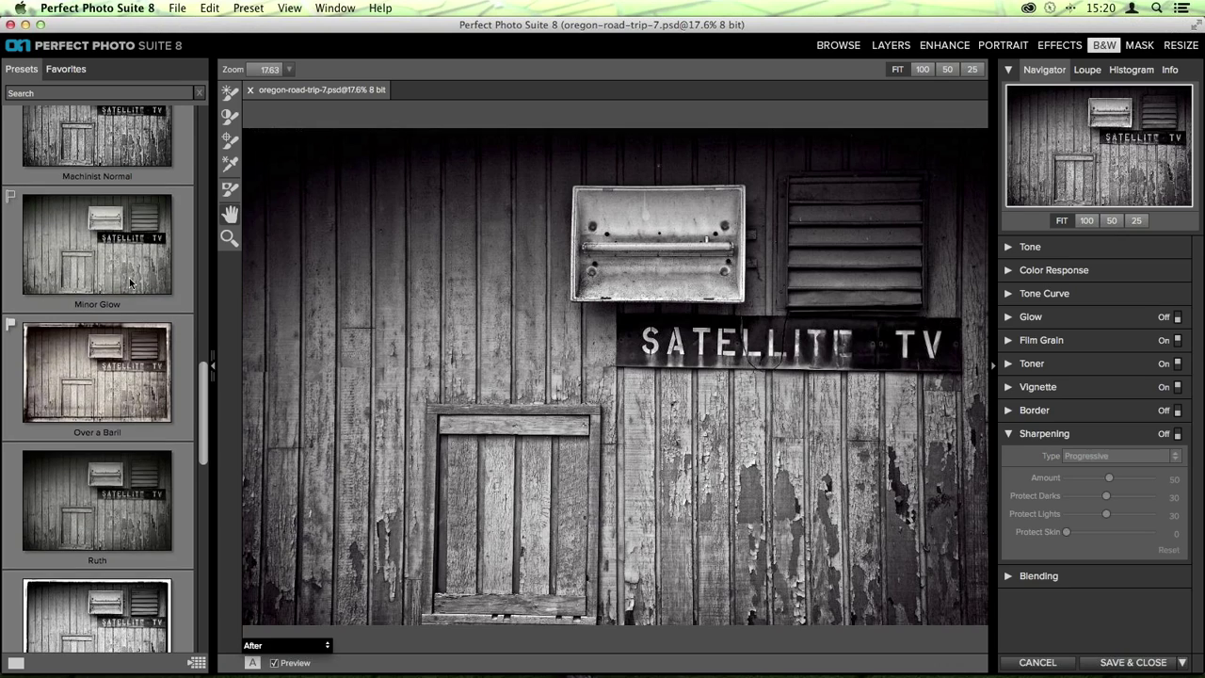
scroll(131, 282, "down", 2)
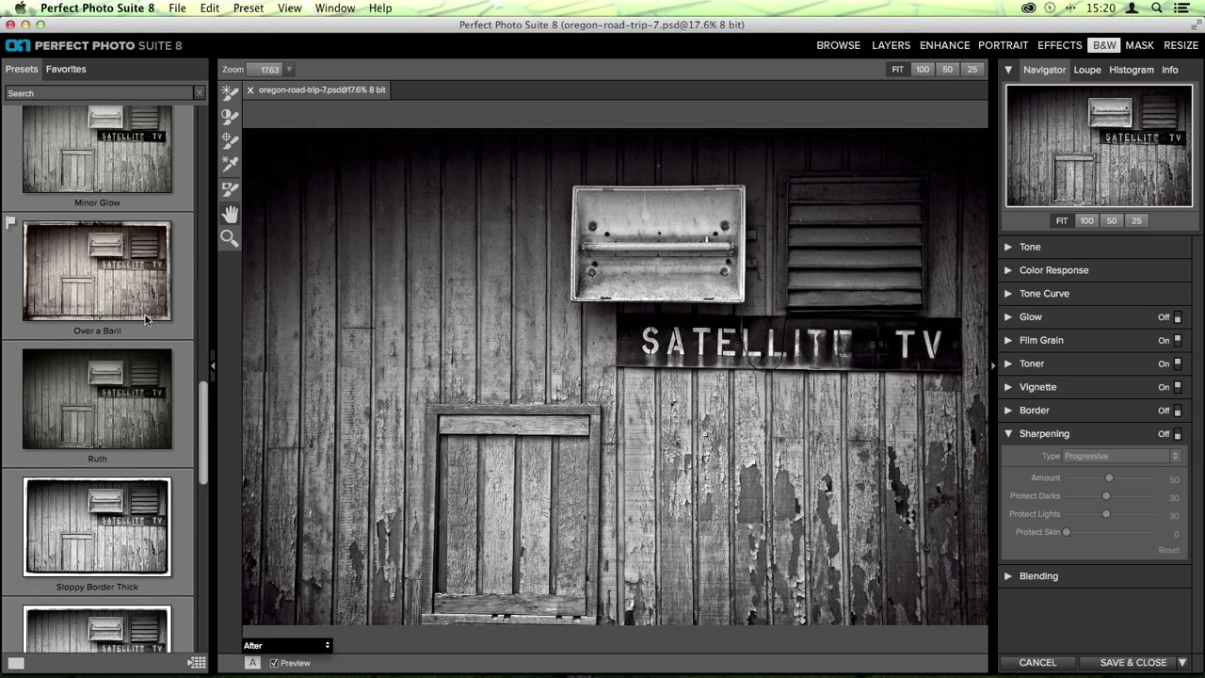
left_click(116, 276)
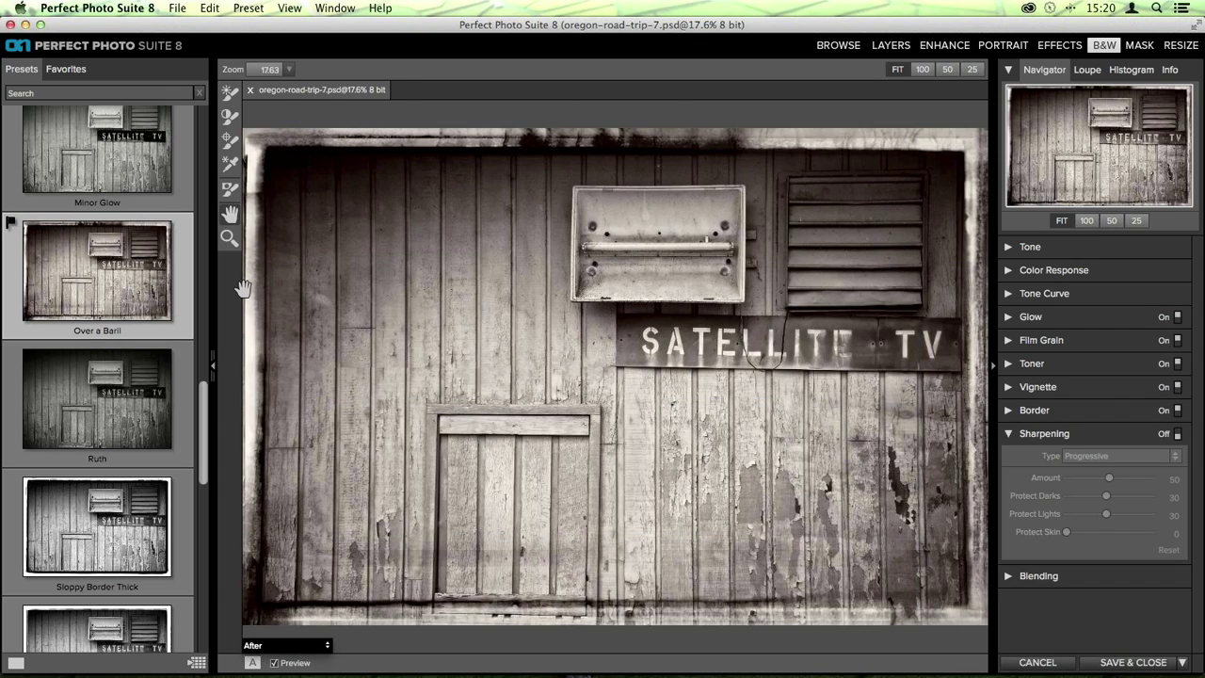
left_click(117, 226)
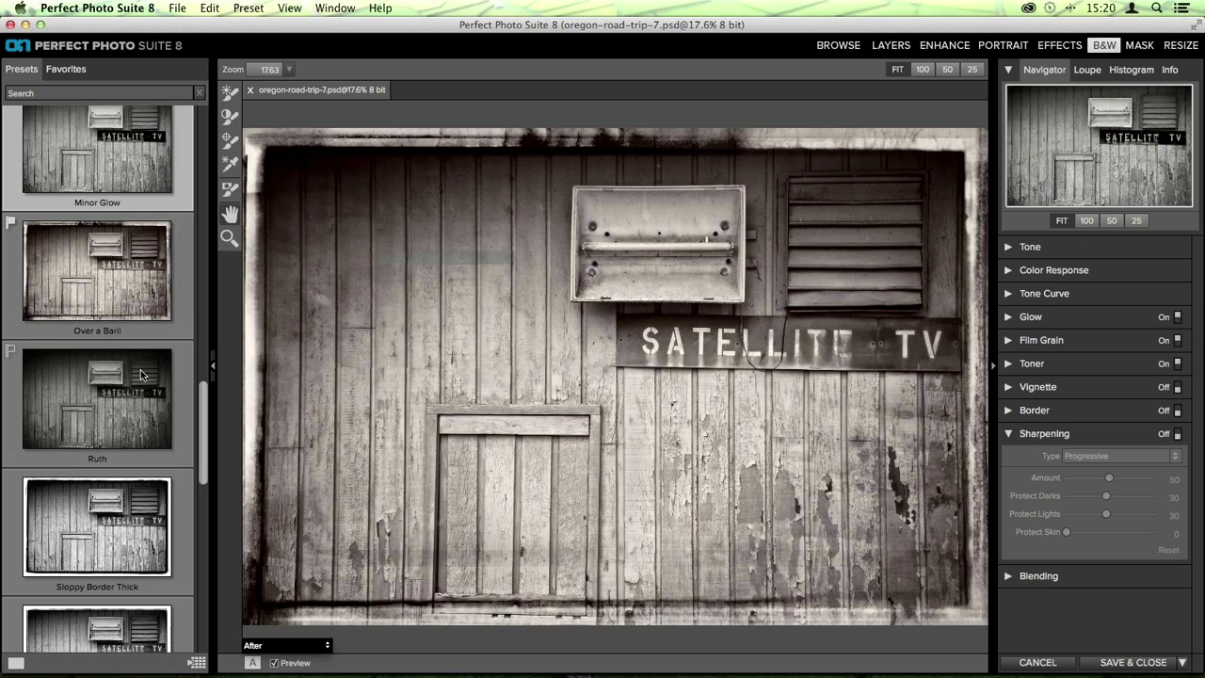
Apply the Sloppy Border Thin preset to the photo
scroll(142, 375, "down", 5)
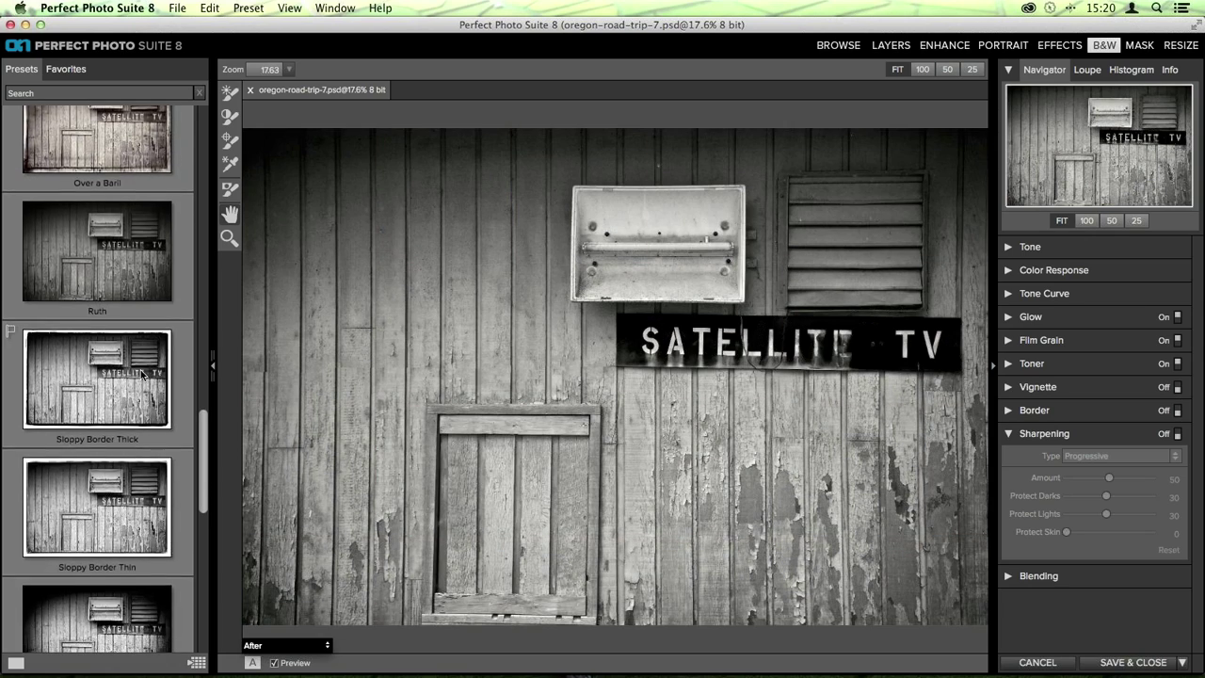
left_click(109, 403)
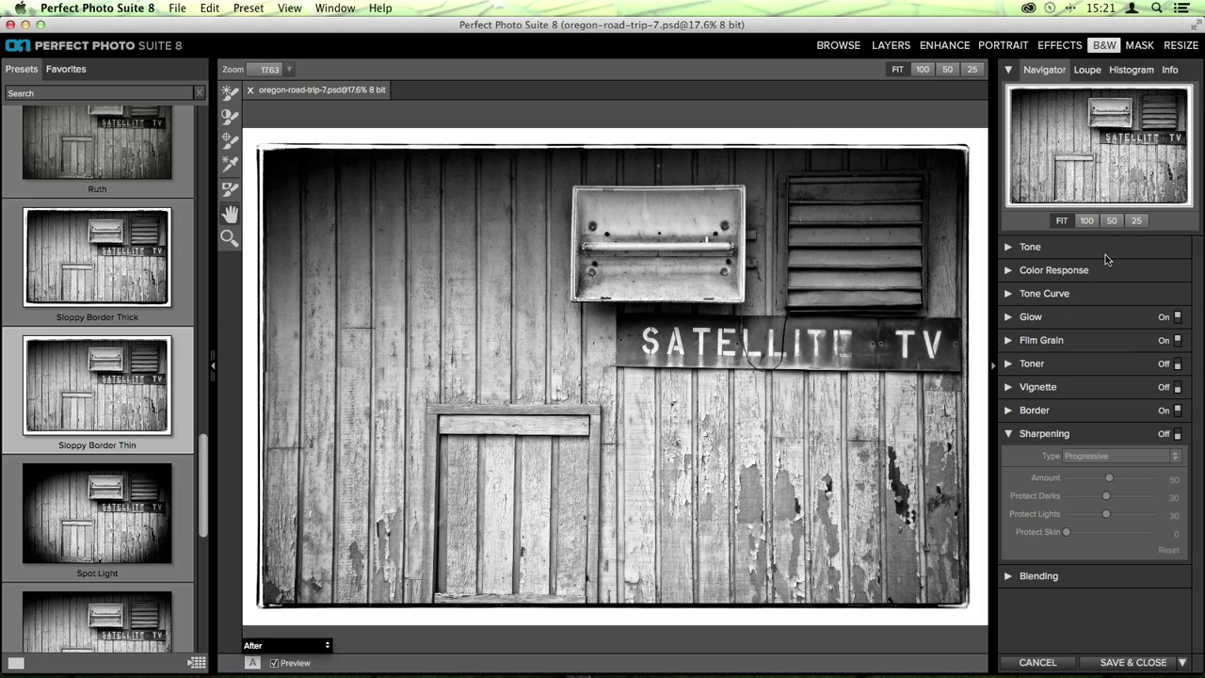
Lighten the photo's yellow areas to 39 and darken its blue areas to -14 in the Color Response settings
left_click(1008, 273)
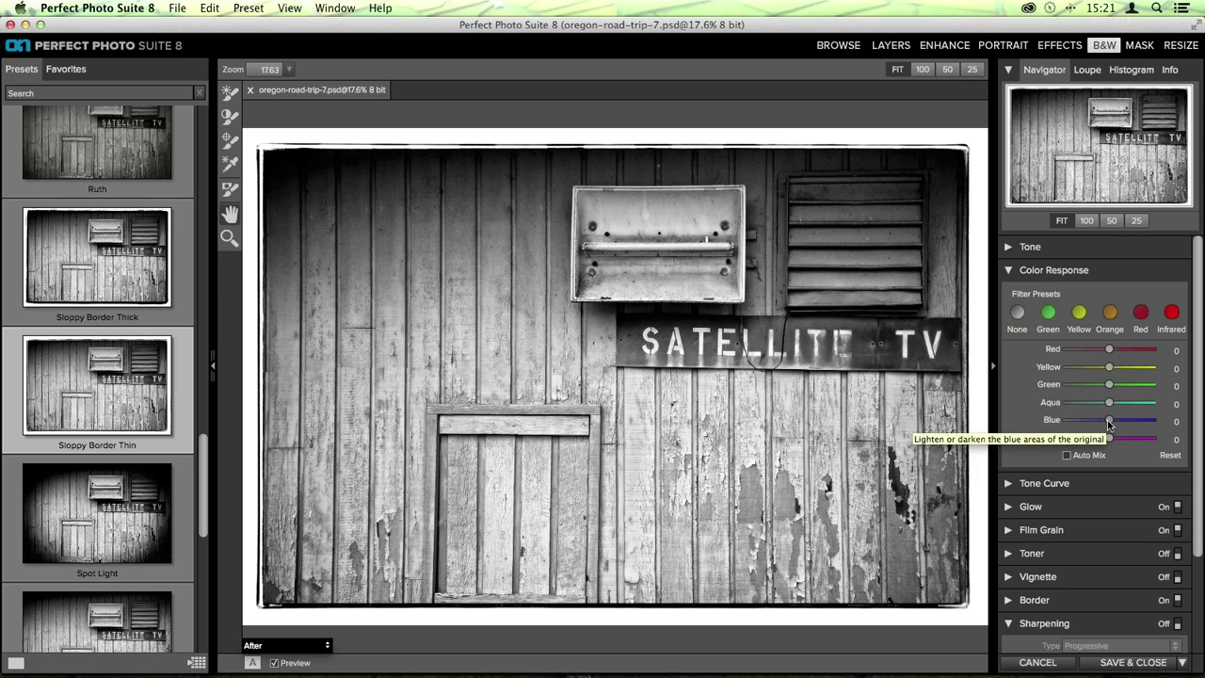
mouse_move(1112, 420)
left_mouse_down()
mouse_move(1139, 421)
mouse_move(1053, 418)
mouse_move(1121, 419)
mouse_move(1089, 414)
mouse_move(1102, 420)
left_mouse_up()
mouse_move(1109, 367)
left_mouse_down()
mouse_move(1148, 368)
mouse_move(1051, 365)
mouse_move(1149, 369)
mouse_move(1095, 375)
left_mouse_up()
double_click(1126, 370)
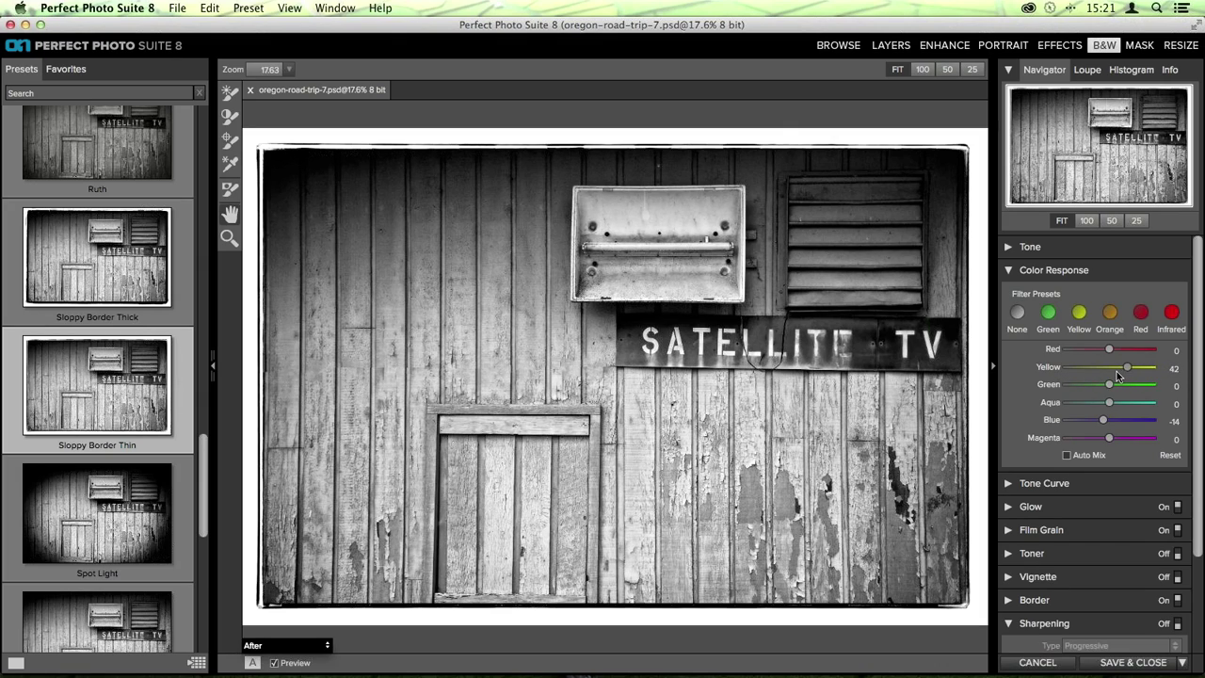
left_click_drag(1116, 370, 1125, 368)
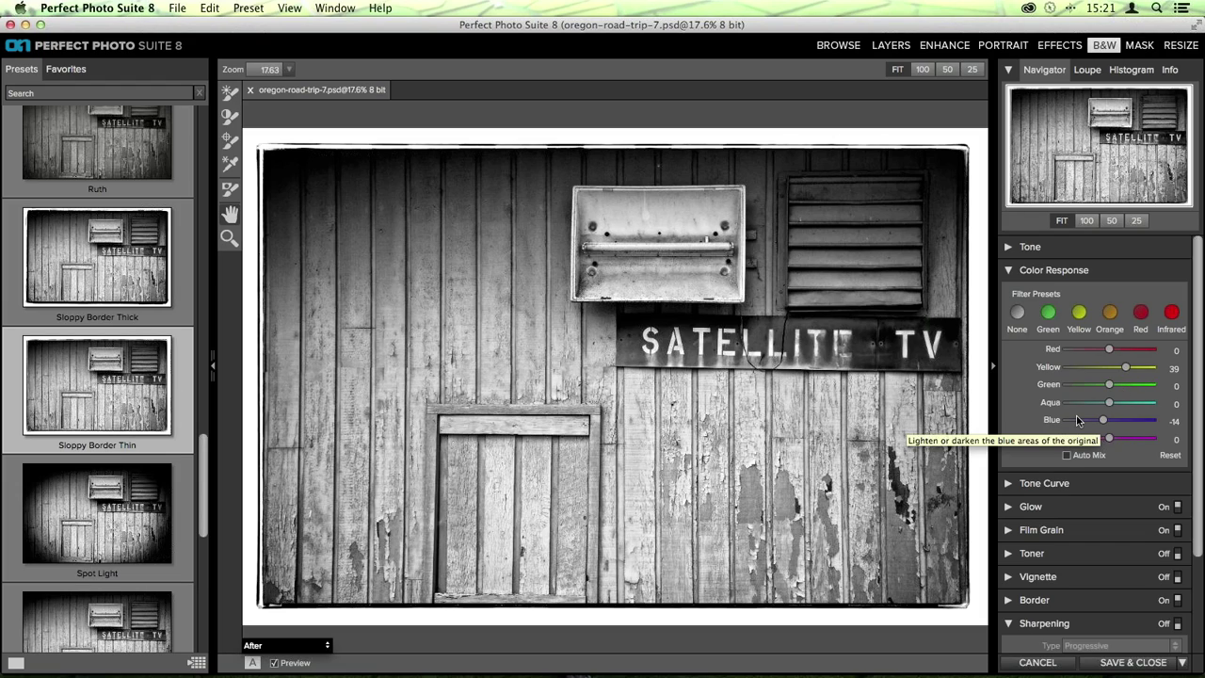
left_click(1008, 271)
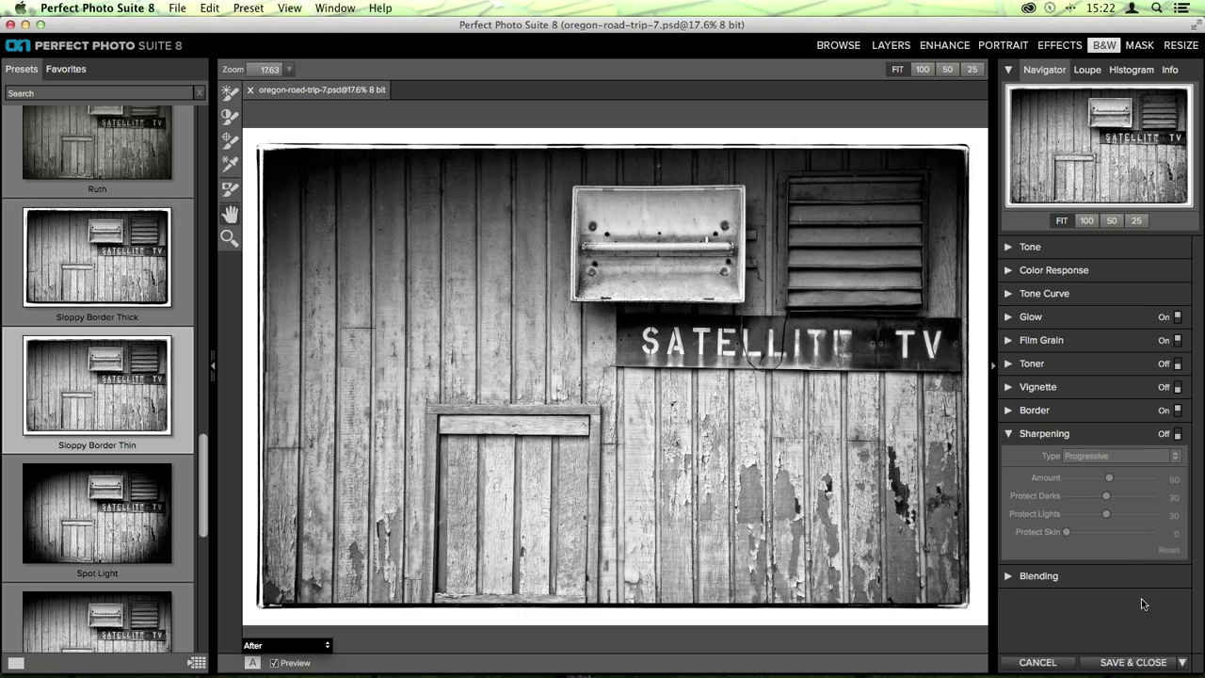
Save the black-and-white conversion, close the photo and return to the Enhance folder's thumbnails
left_click(1131, 664)
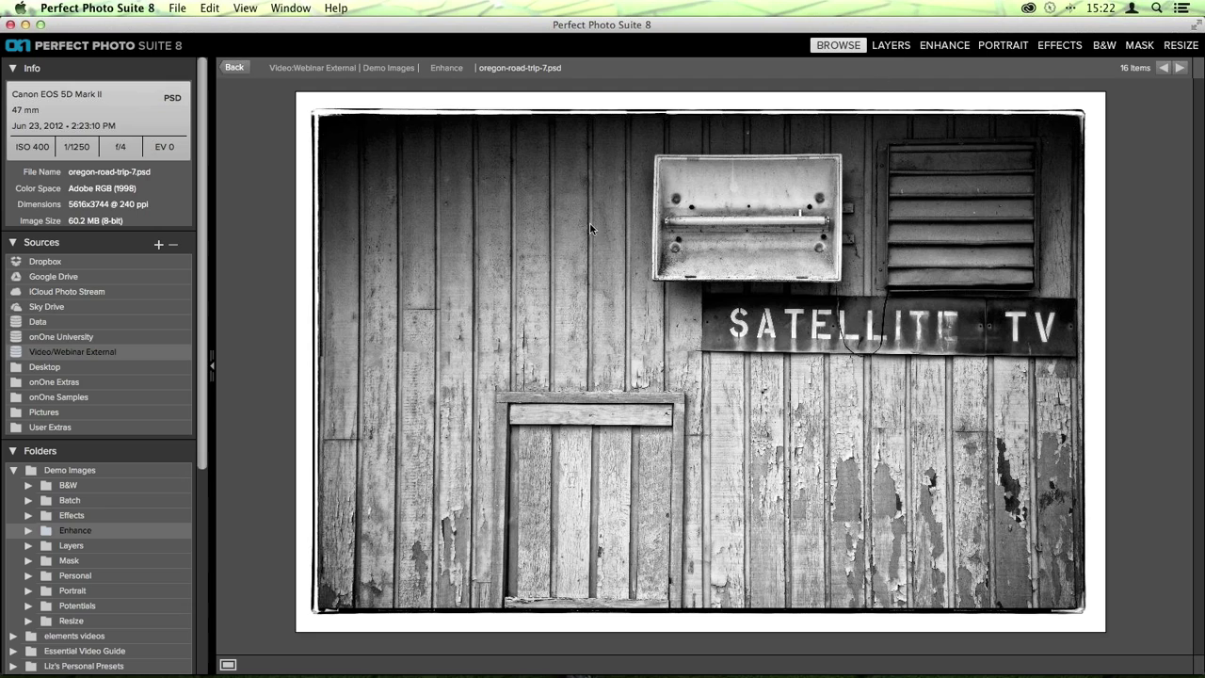
double_click(732, 331)
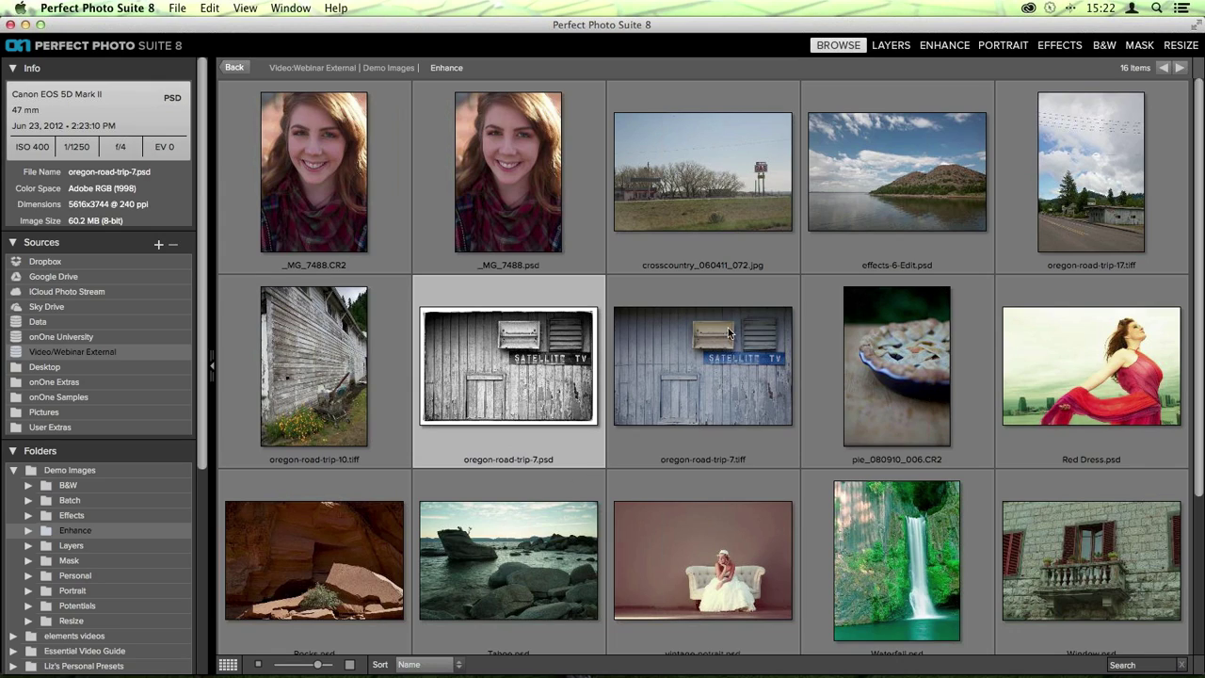
Compare the original oregon-road-trip-7.tiff with the edited oregon-road-trip-7.psd in the large preview, and return to the thumbnails
left_click(708, 378)
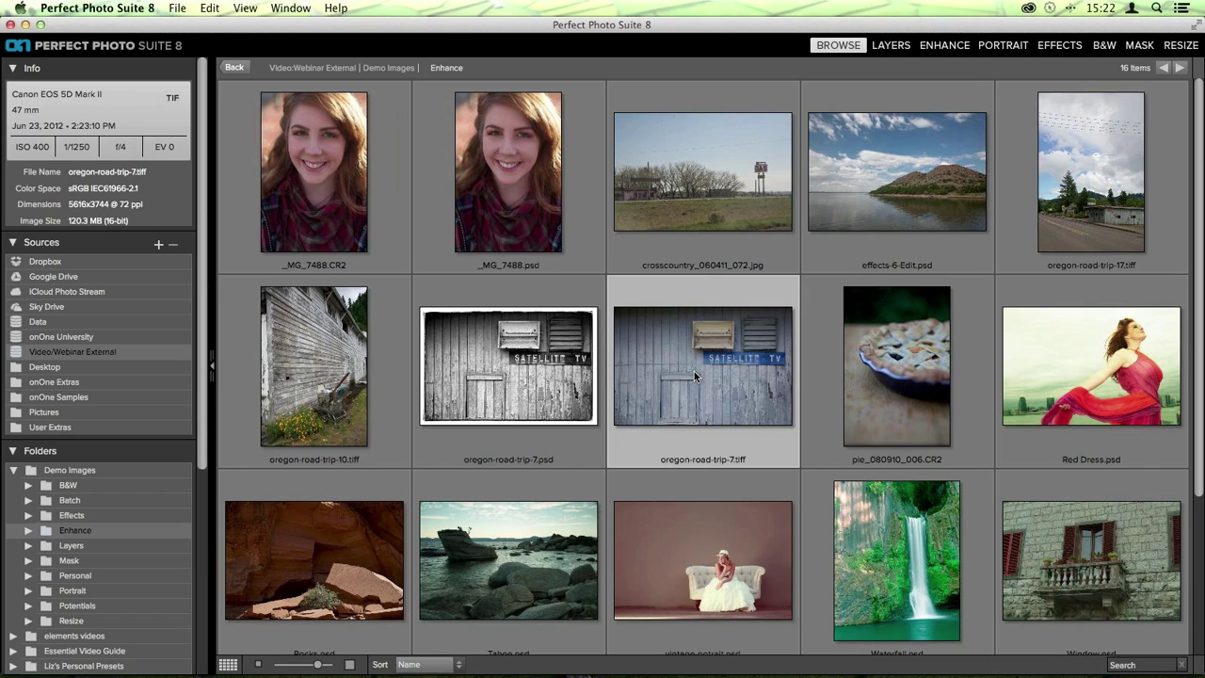
double_click(694, 372)
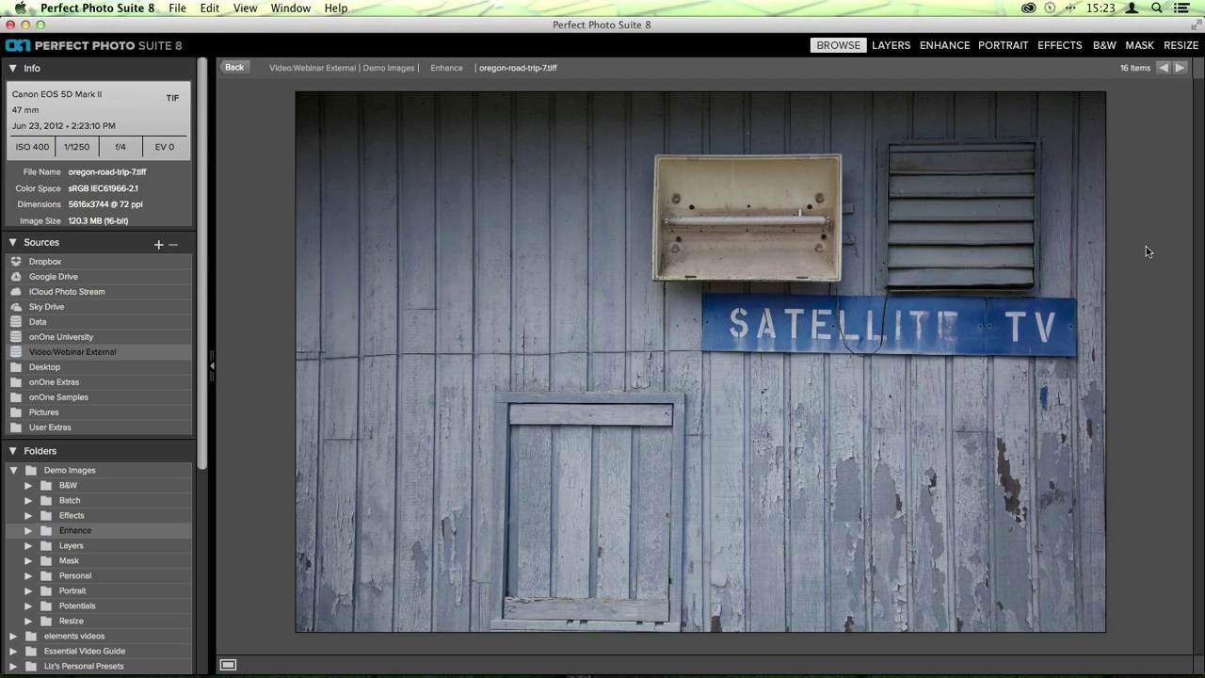
key("Right")
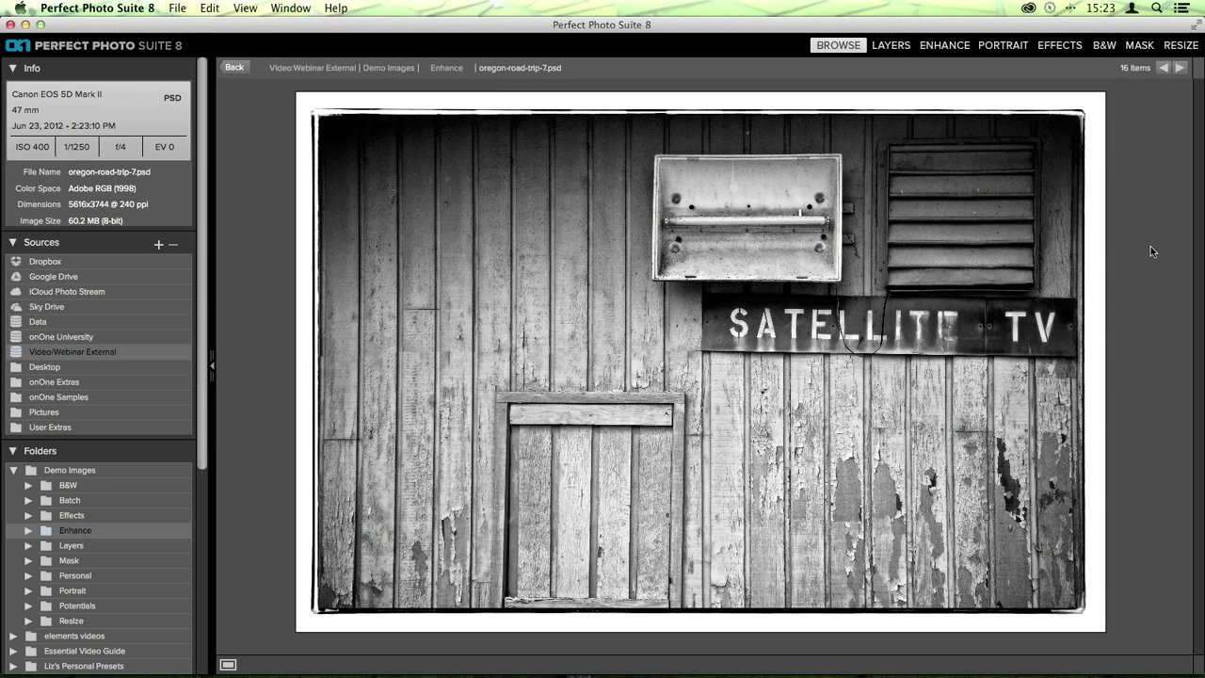
double_click(513, 349)
Switch to Lightroom and select the photo of the brown cowboy boots in the beg. guide collection
mouse_move(716, 650)
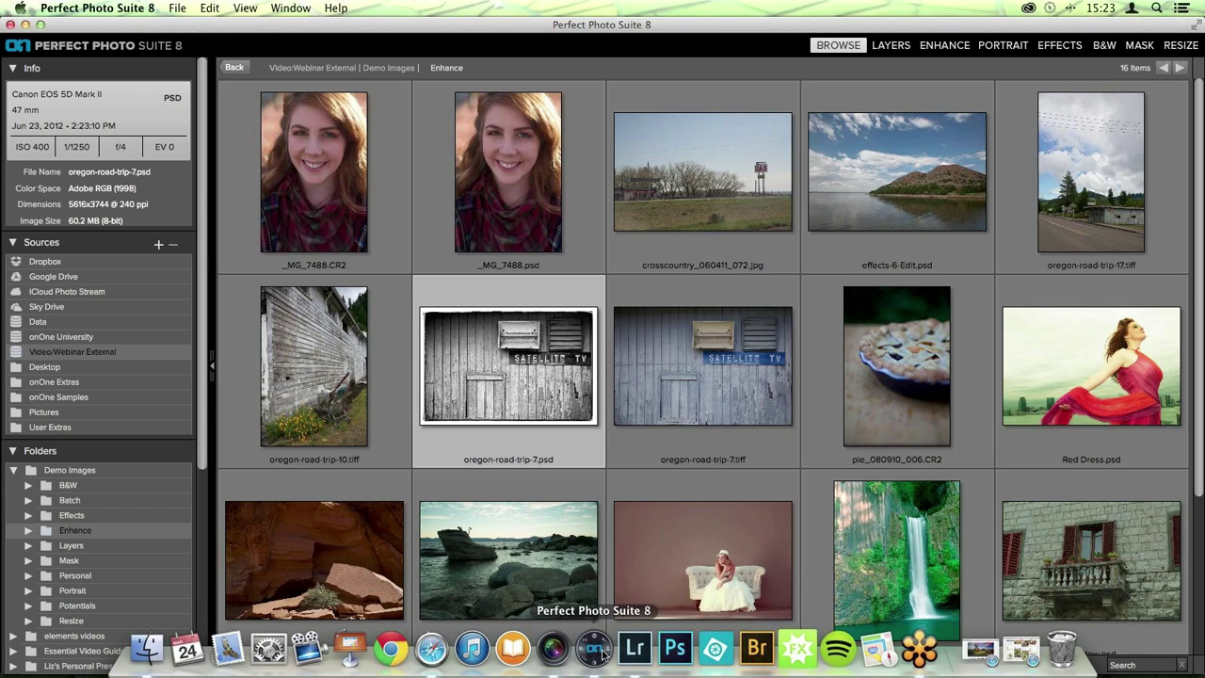
left_click(634, 650)
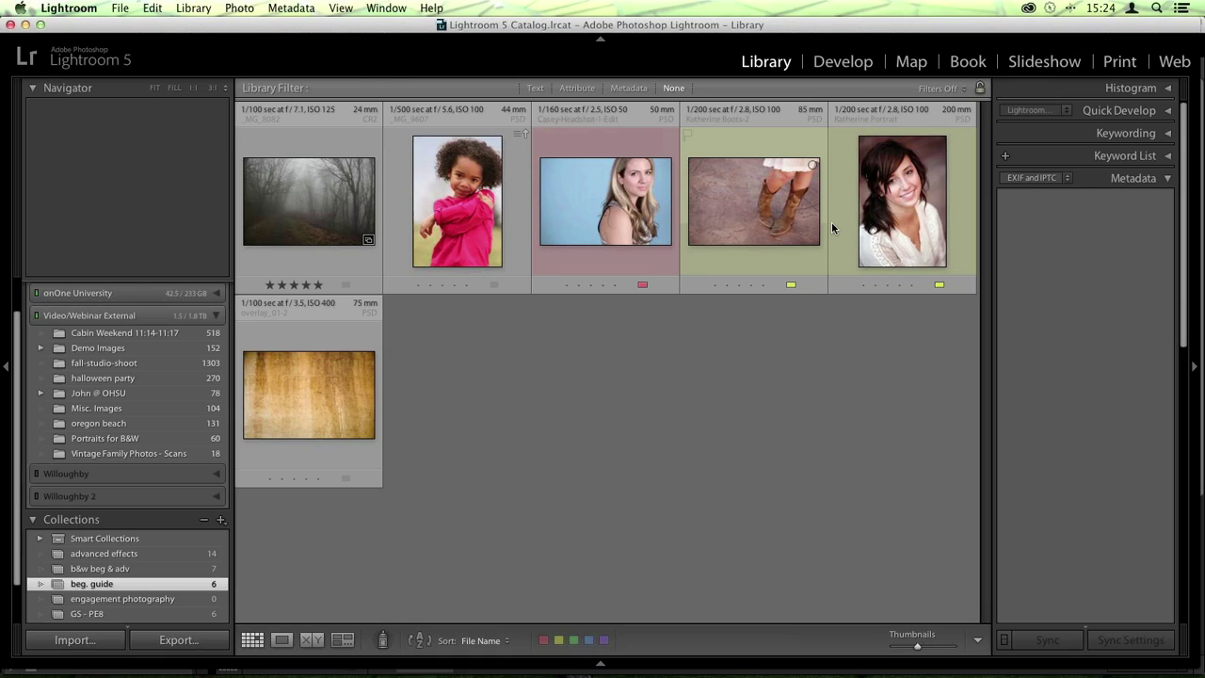
left_click(751, 226)
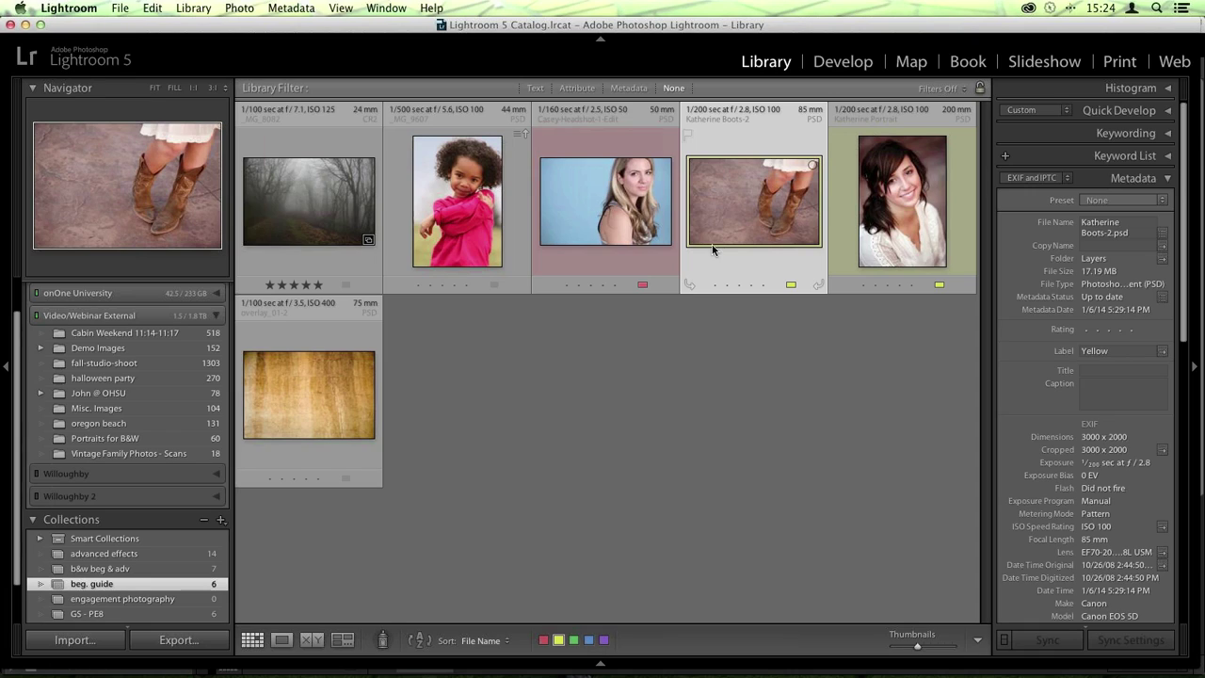
Add the overlay_01-2 texture photo to the selection alongside the boots photo
left_click(370, 384, "super")
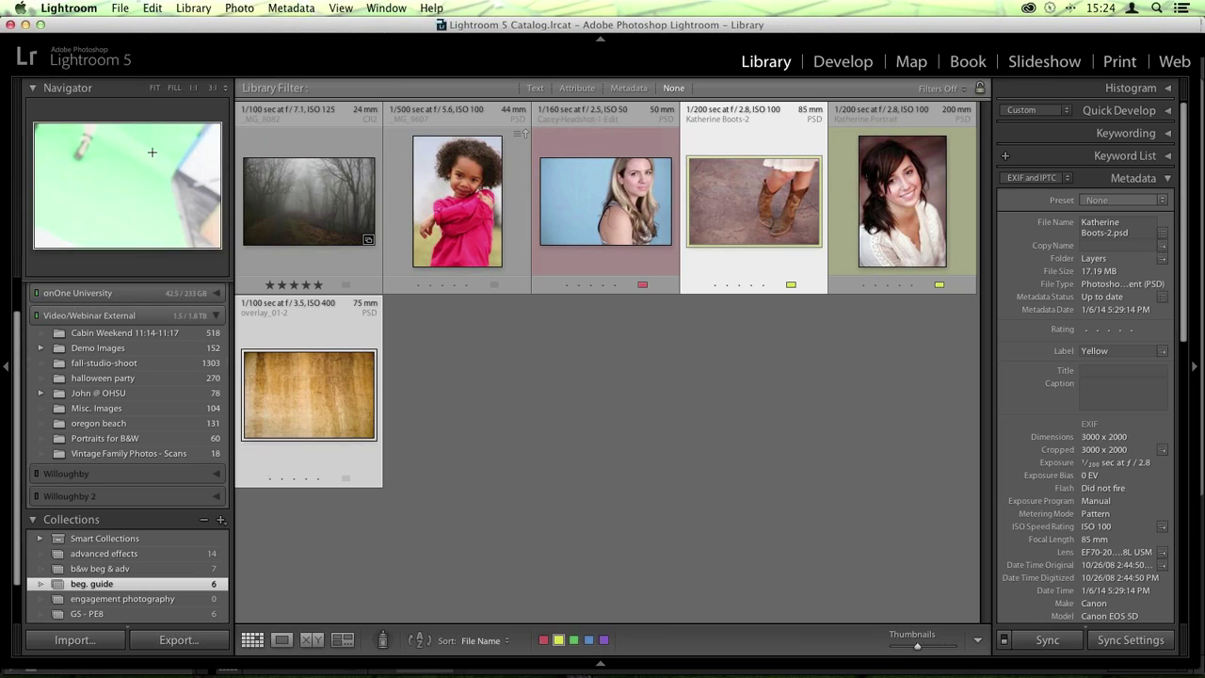
left_click(120, 9)
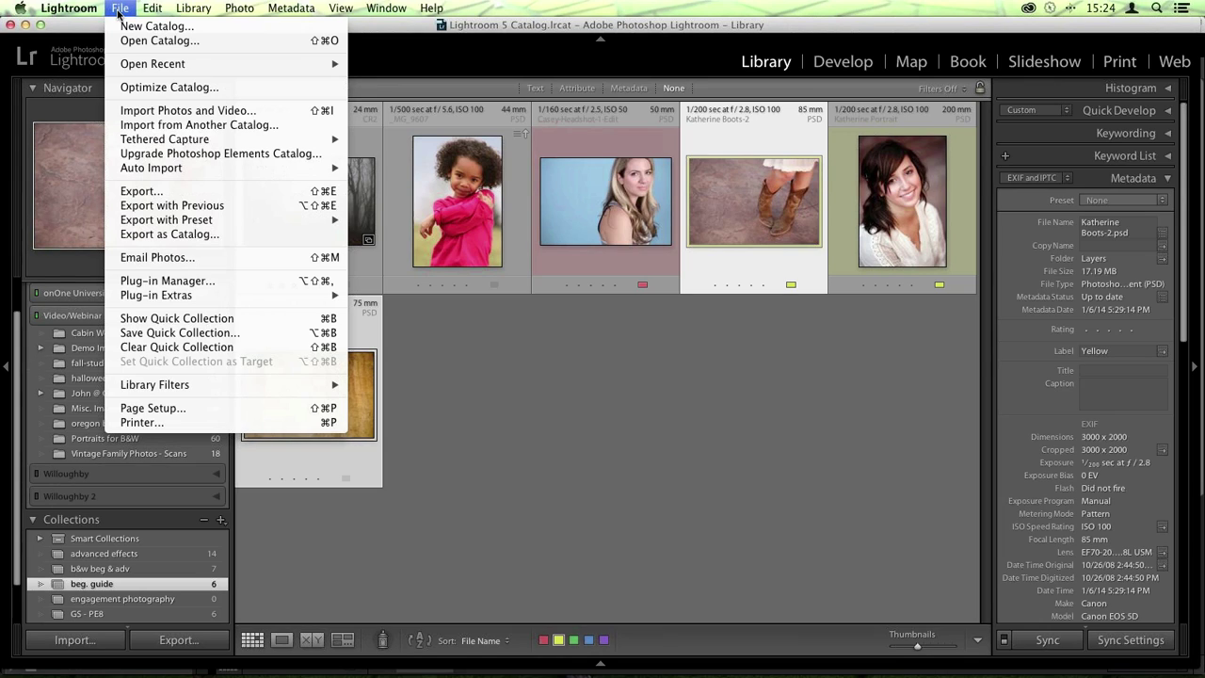
mouse_move(304, 298)
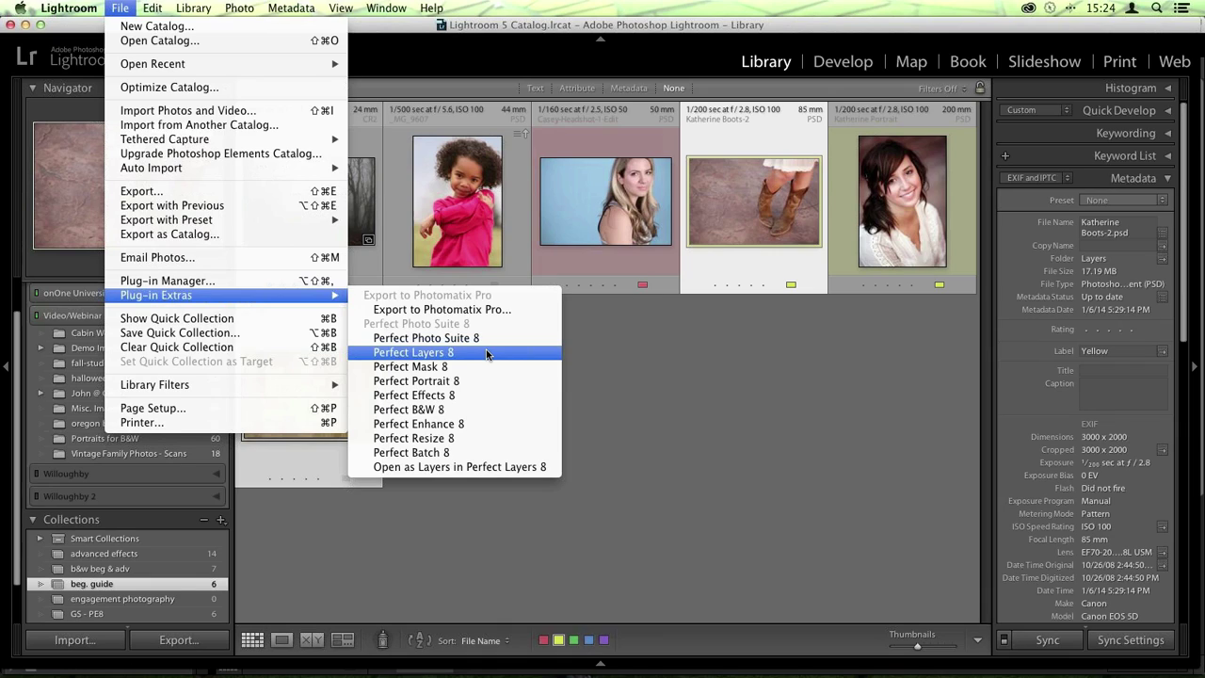
left_click(663, 329)
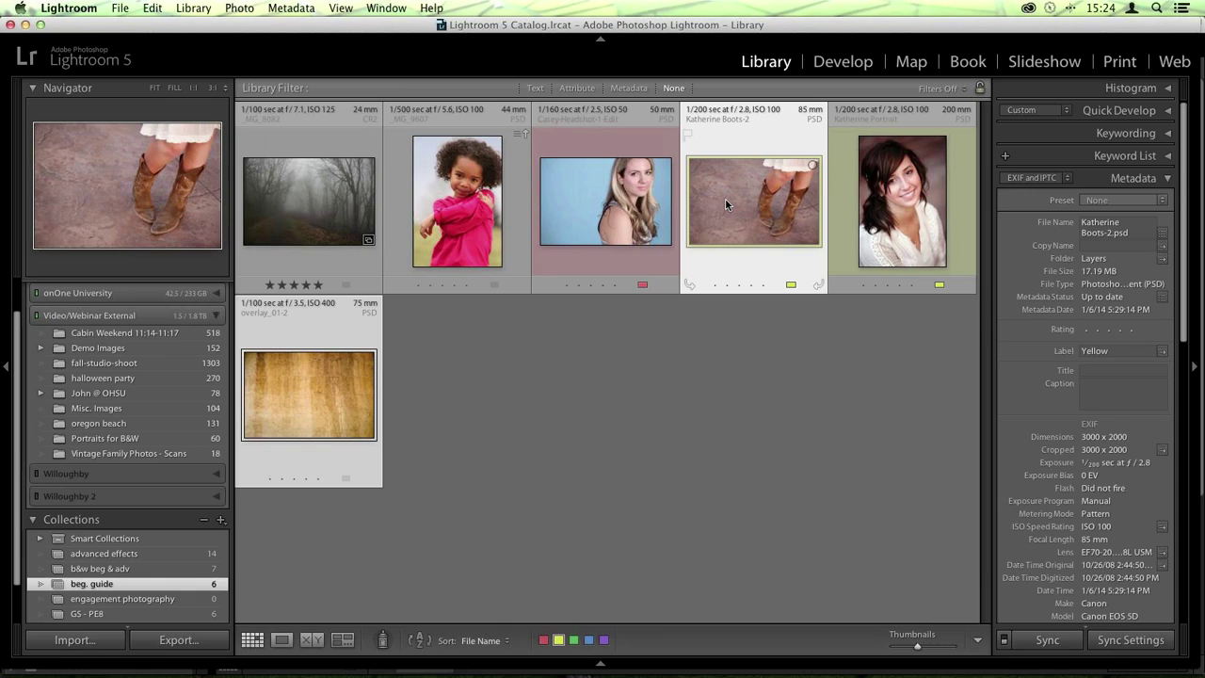
right_click(748, 219)
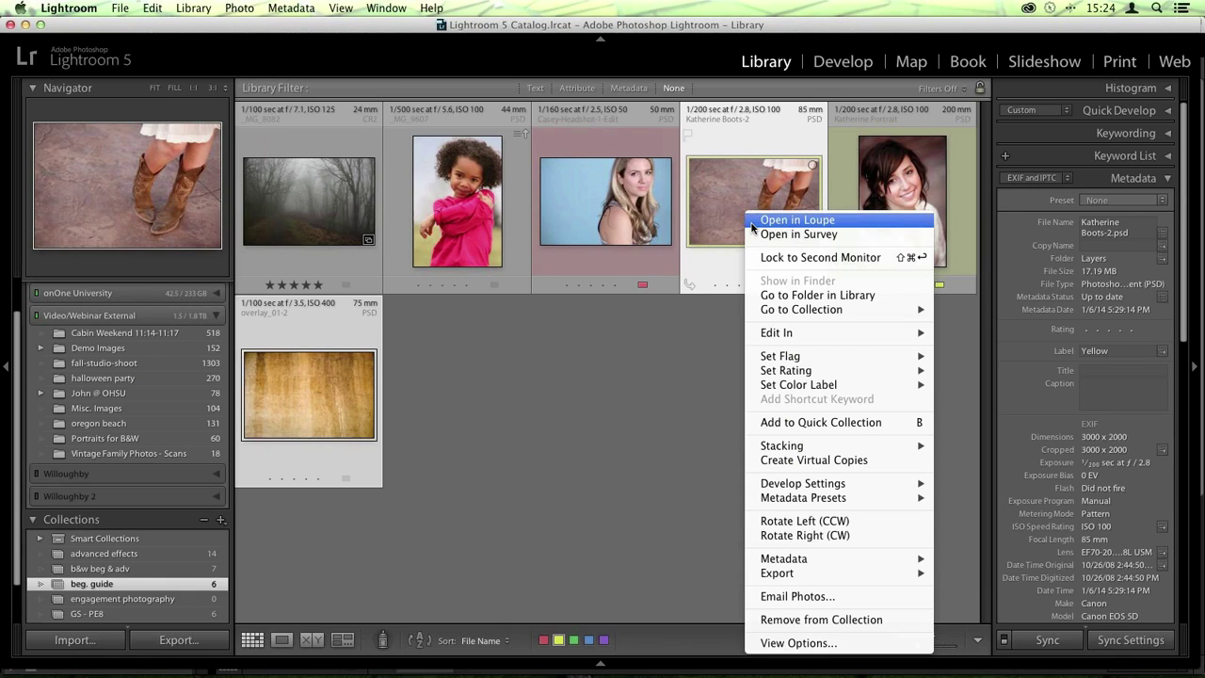
mouse_move(797, 334)
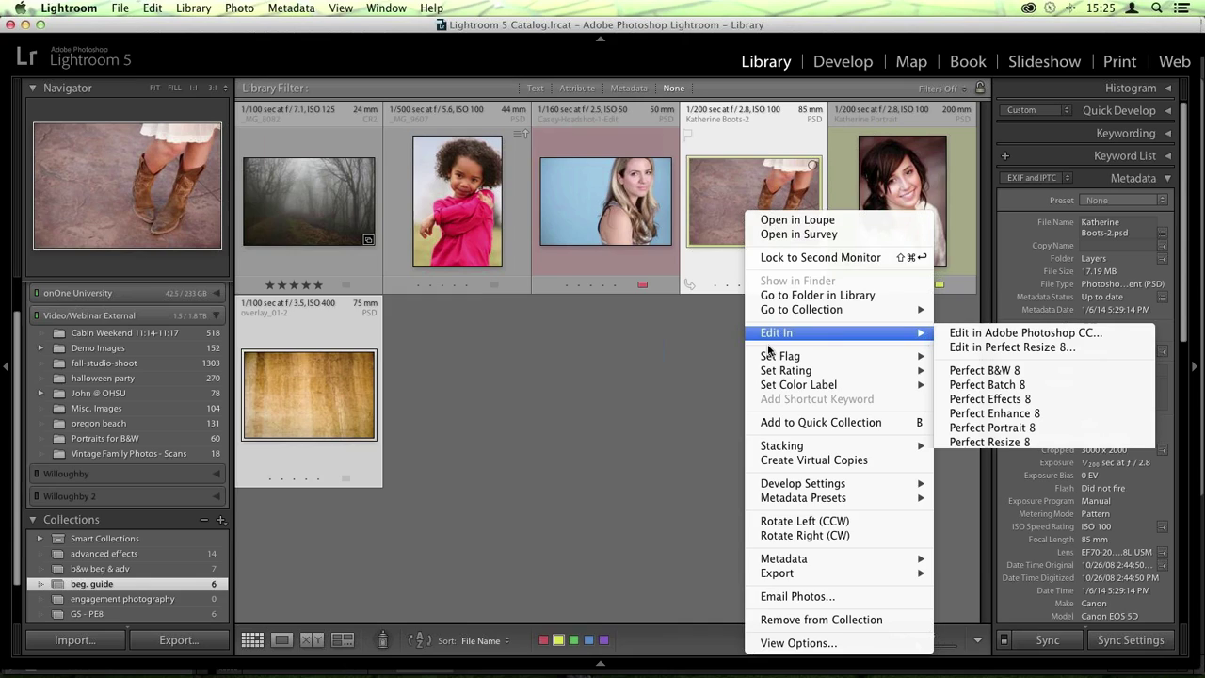
left_click(687, 327)
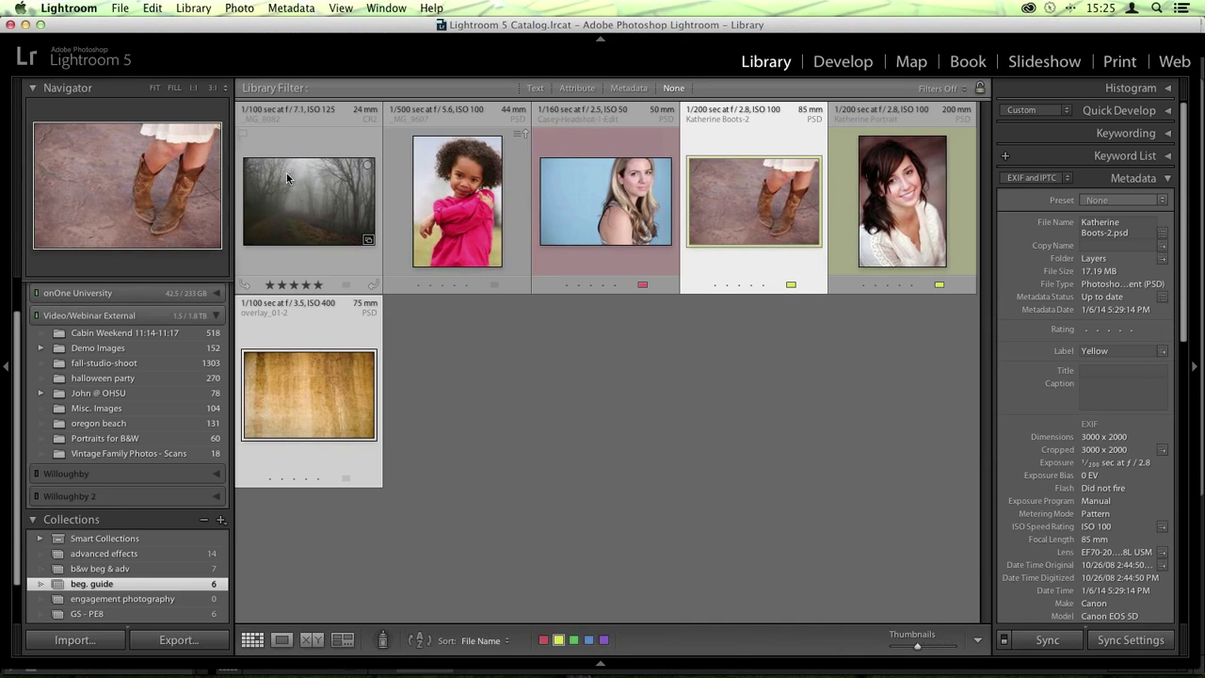
Open the selected boots and texture photos as layers of one file in Perfect Layers 8
left_click(120, 8)
mouse_move(193, 222)
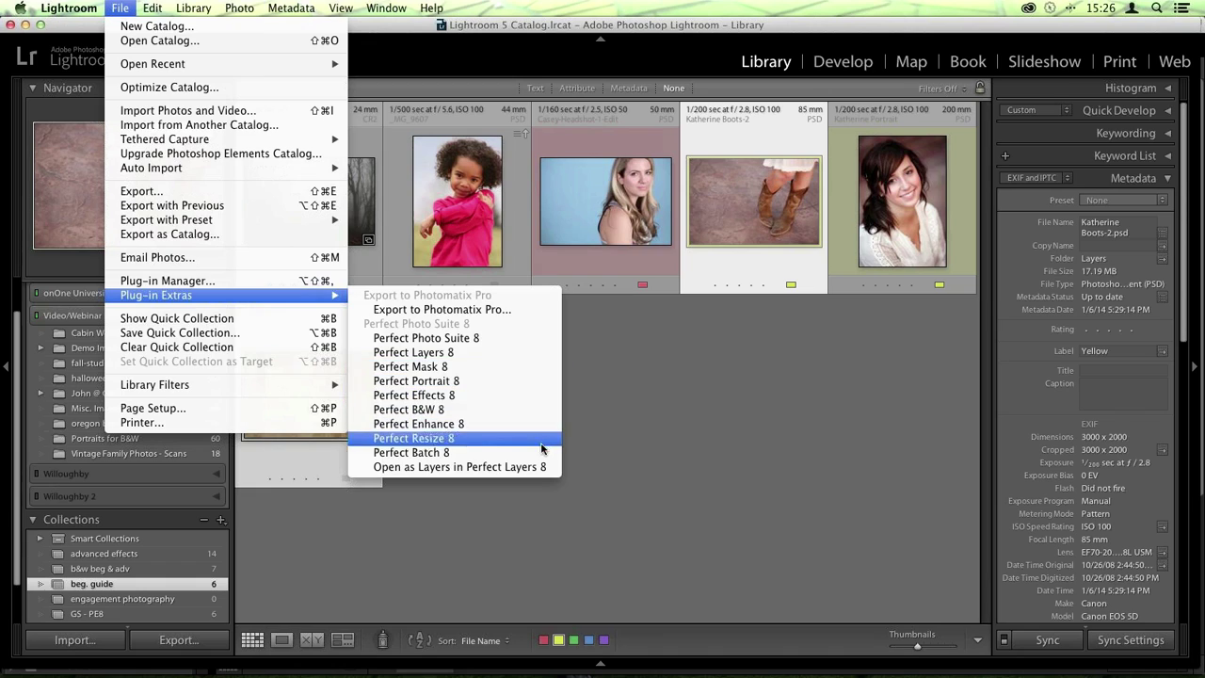
left_click(495, 469)
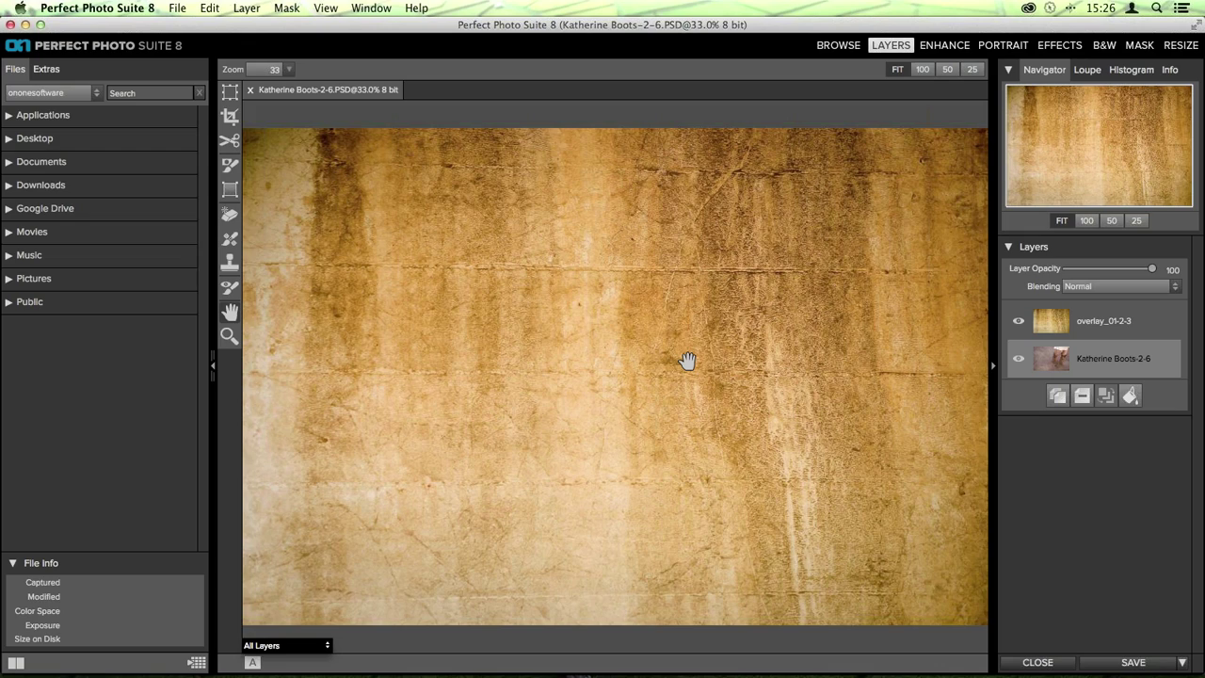
Select the overlay_01-2-3 texture layer and activate the Transform tool with all of its resize handles in view
left_click(1063, 317)
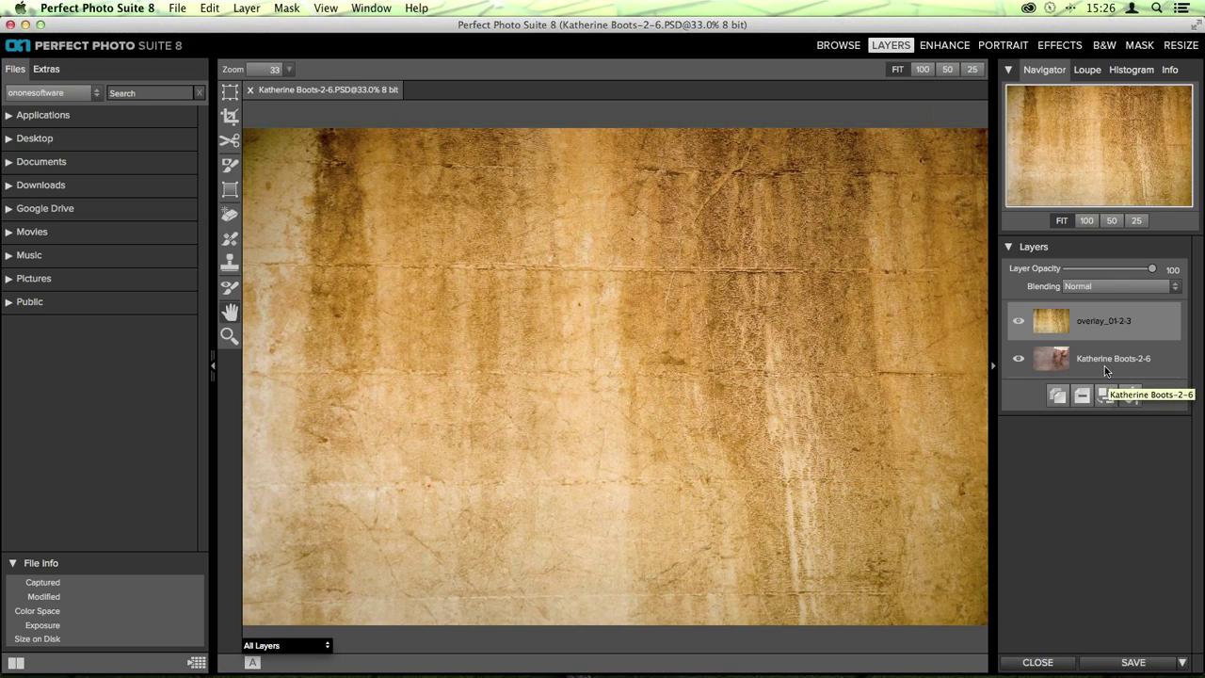
mouse_move(1039, 320)
left_mouse_down()
mouse_move(1052, 361)
mouse_move(1052, 326)
mouse_move(1073, 356)
mouse_move(1055, 368)
mouse_move(1047, 318)
left_mouse_up()
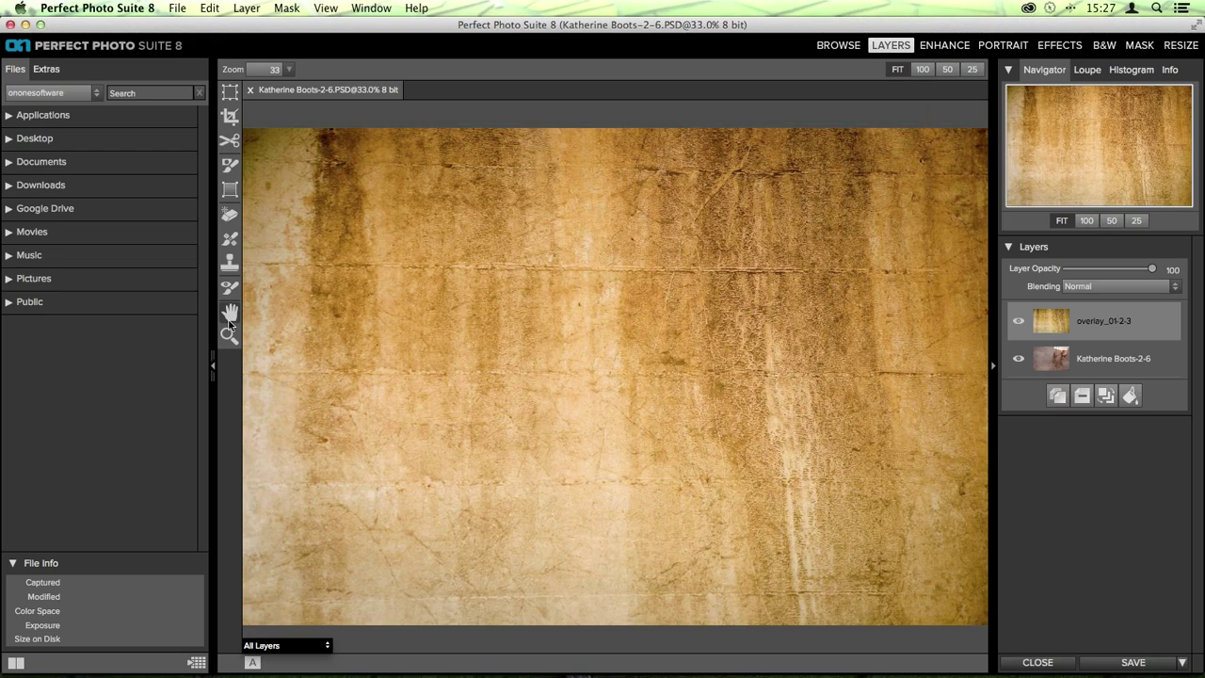
left_click(232, 95)
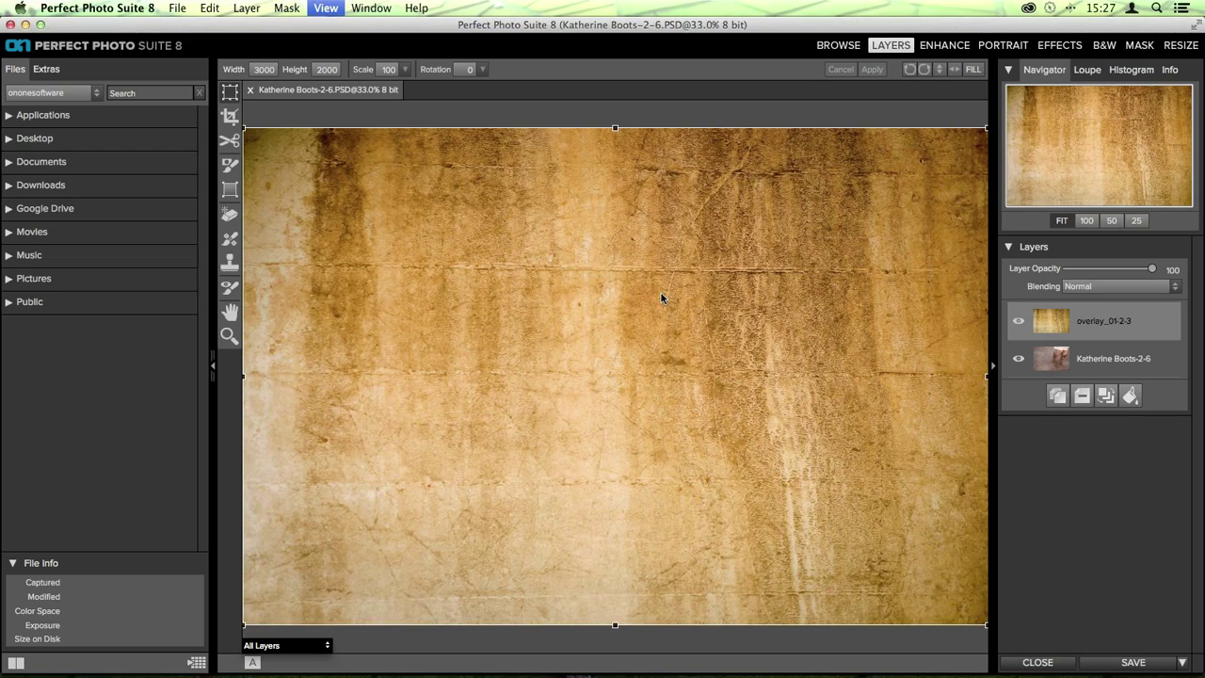
key("super+minus")
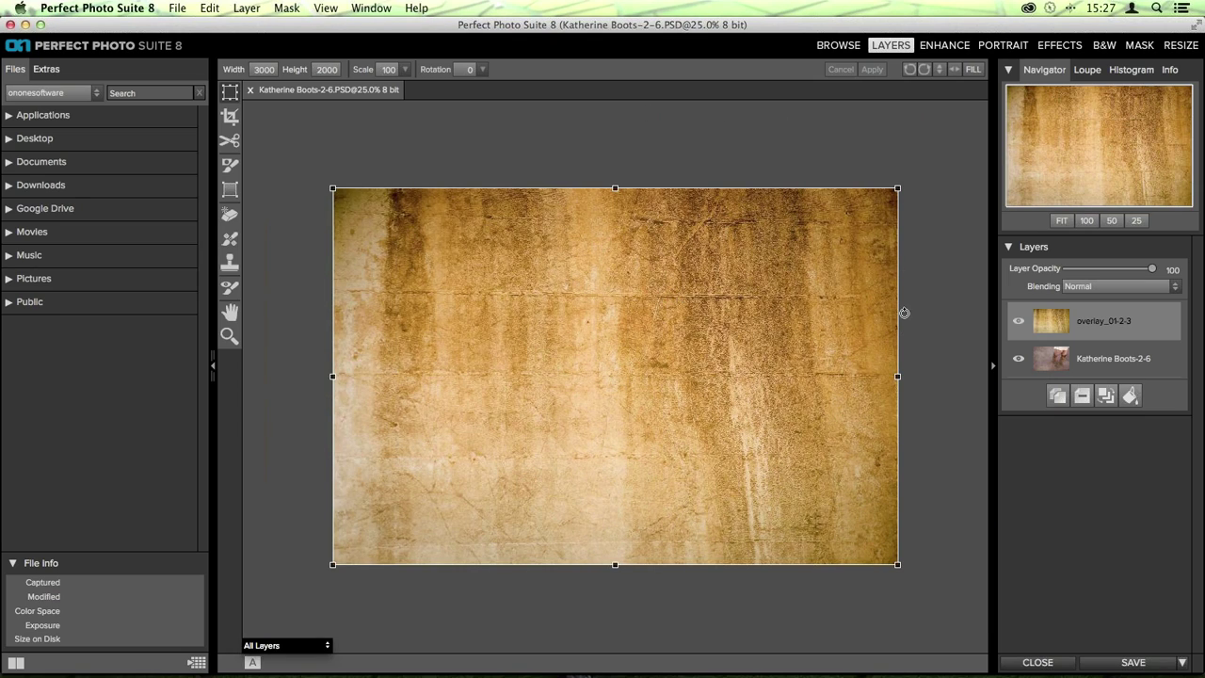
Try scaling and shifting the texture layer freehand, ending at about 3527 by 2392 pixels
left_click_drag(900, 191, 959, 141)
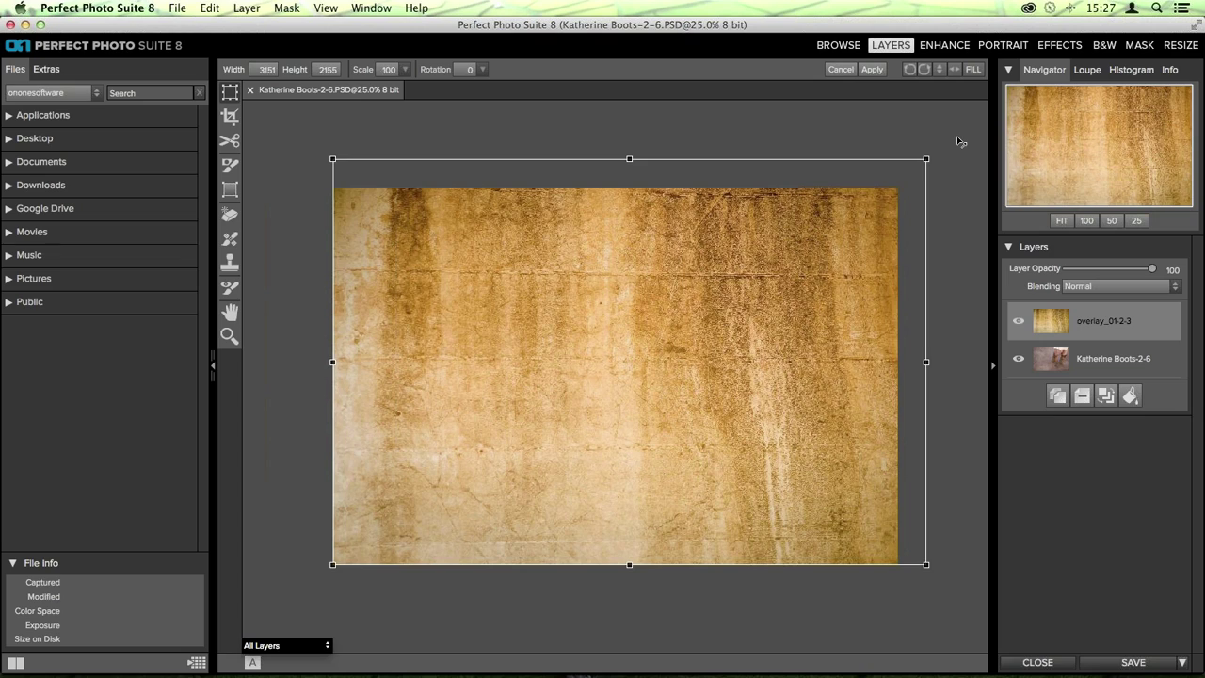
left_click_drag(957, 137, 823, 289)
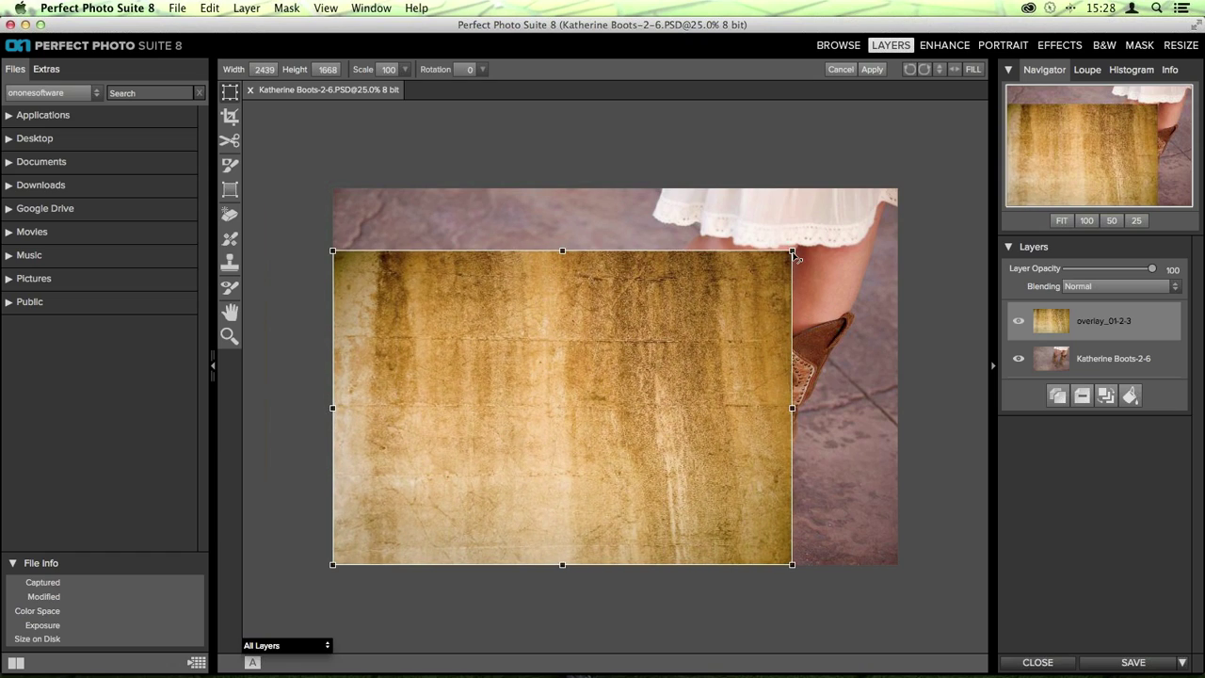
left_click_drag(794, 252, 910, 188)
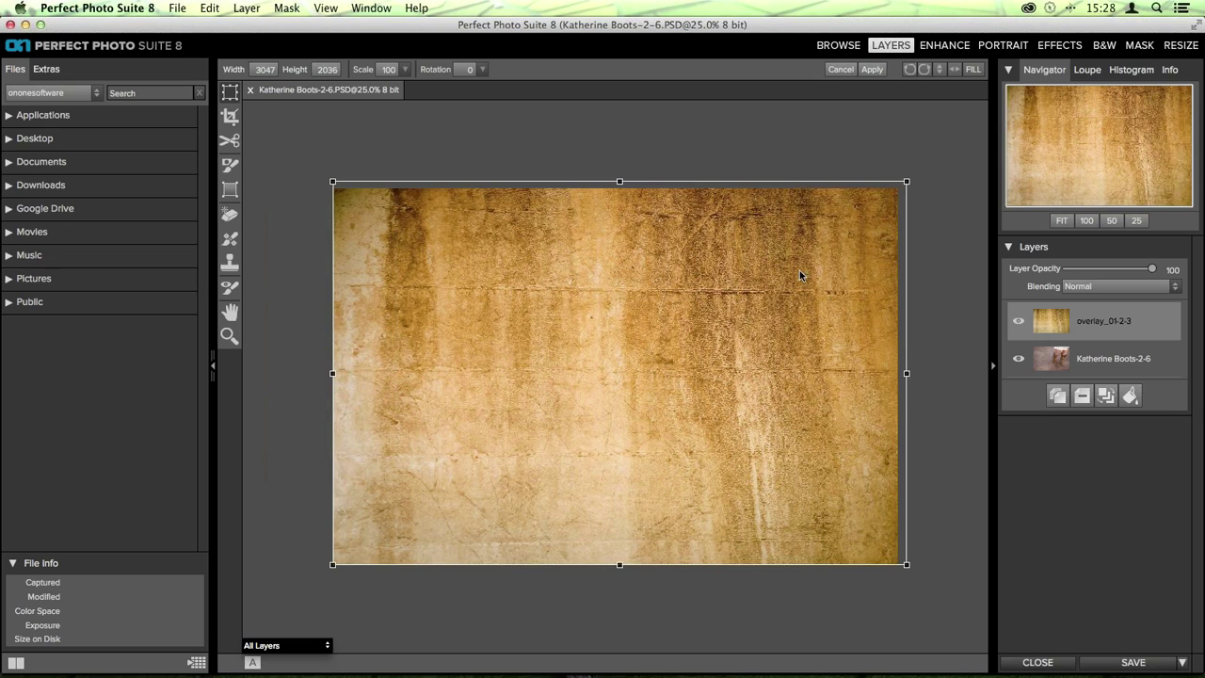
left_click_drag(800, 270, 768, 269)
left_click_drag(875, 565, 960, 622)
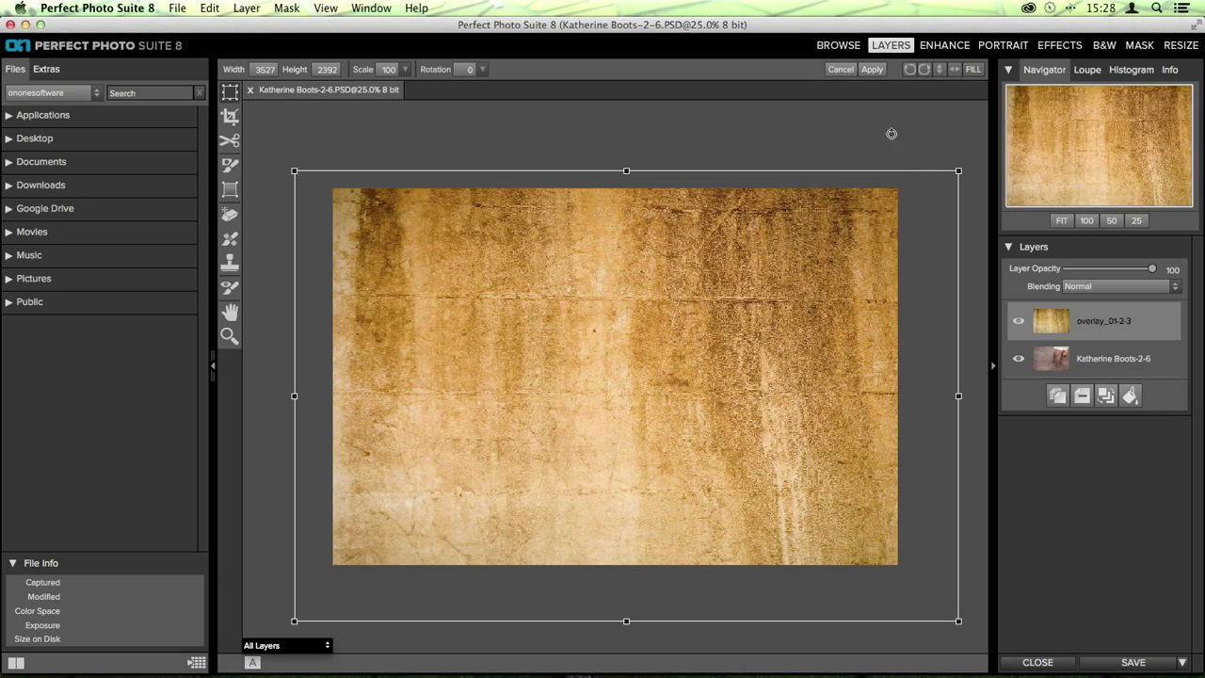
Scale the texture layer to fill the canvas and apply the transformation
left_click(973, 70)
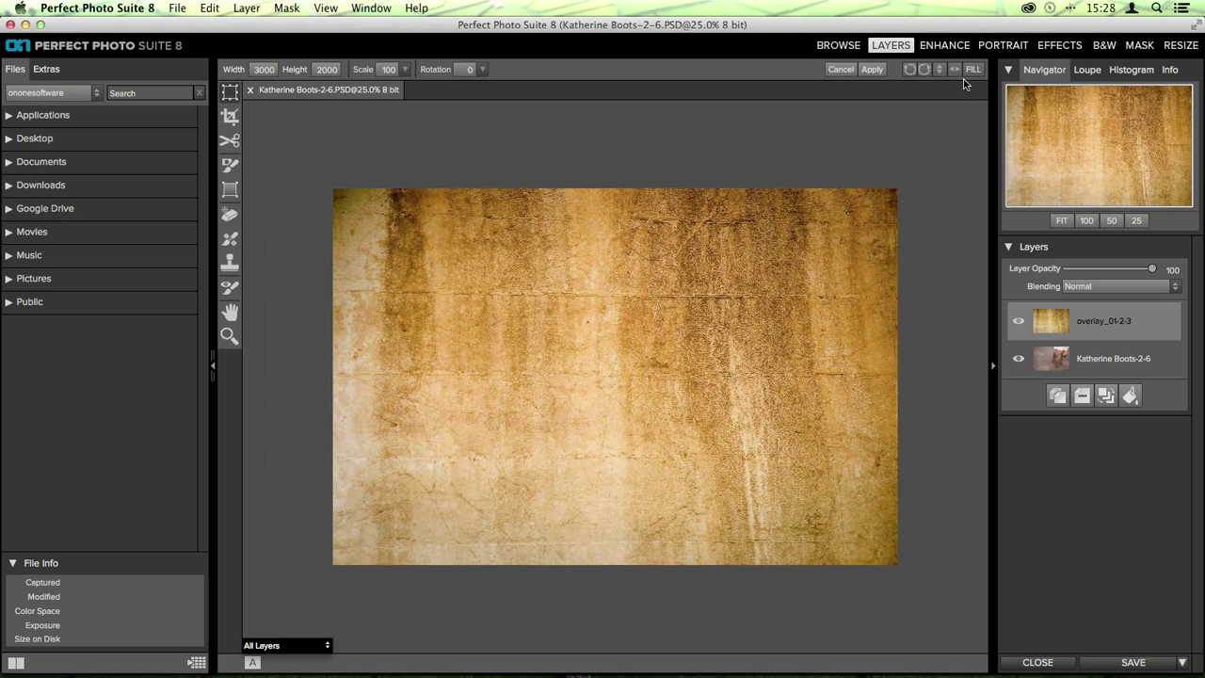
left_click(870, 70)
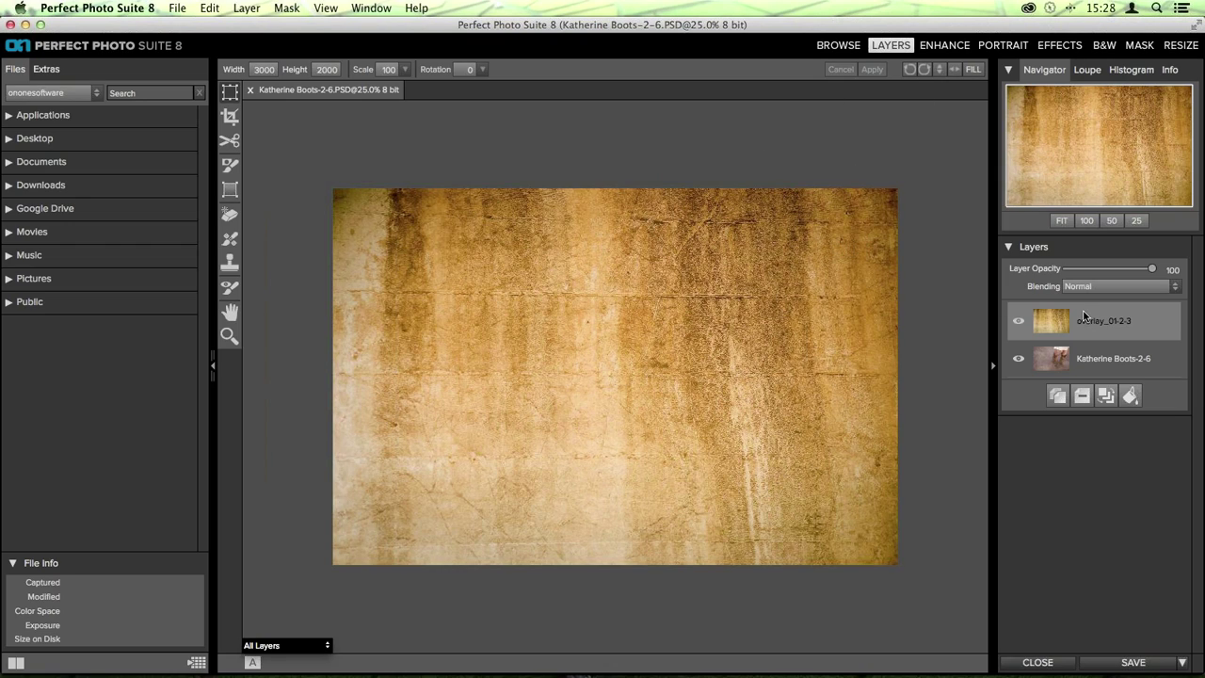
Set the overlay_01-2-3 layer's blending mode to Overlay and its opacity to 86
key("super+0")
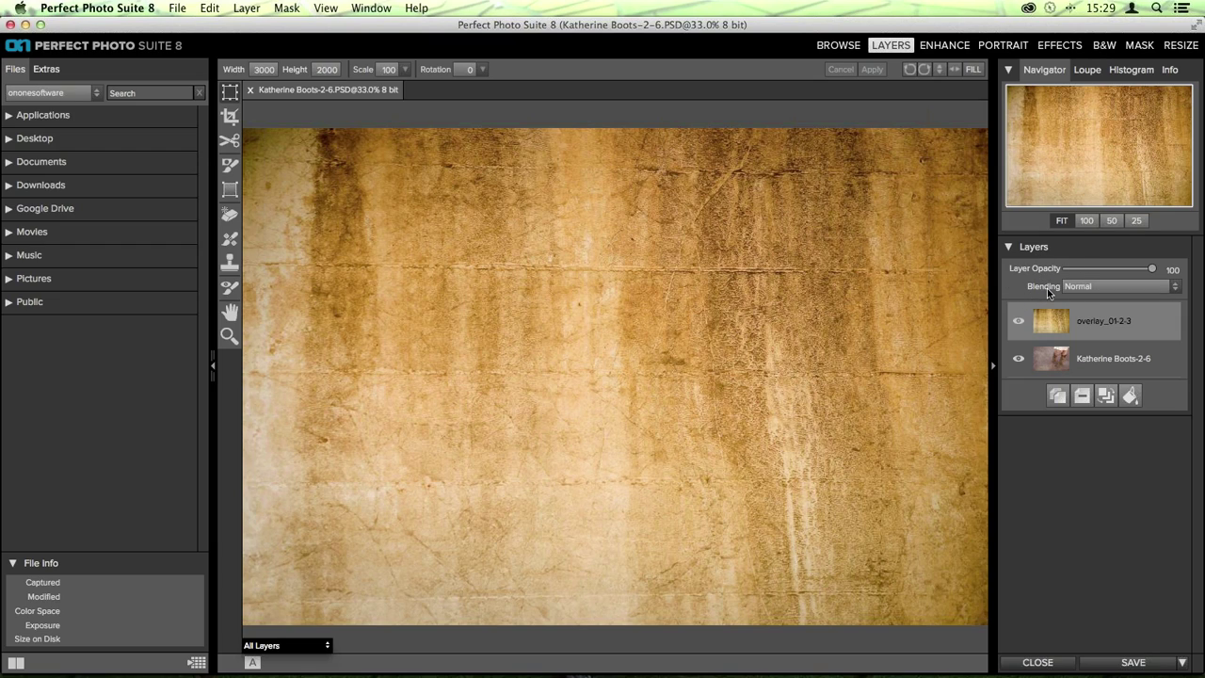
left_click(1175, 288)
left_click(1173, 288)
left_click(1173, 288)
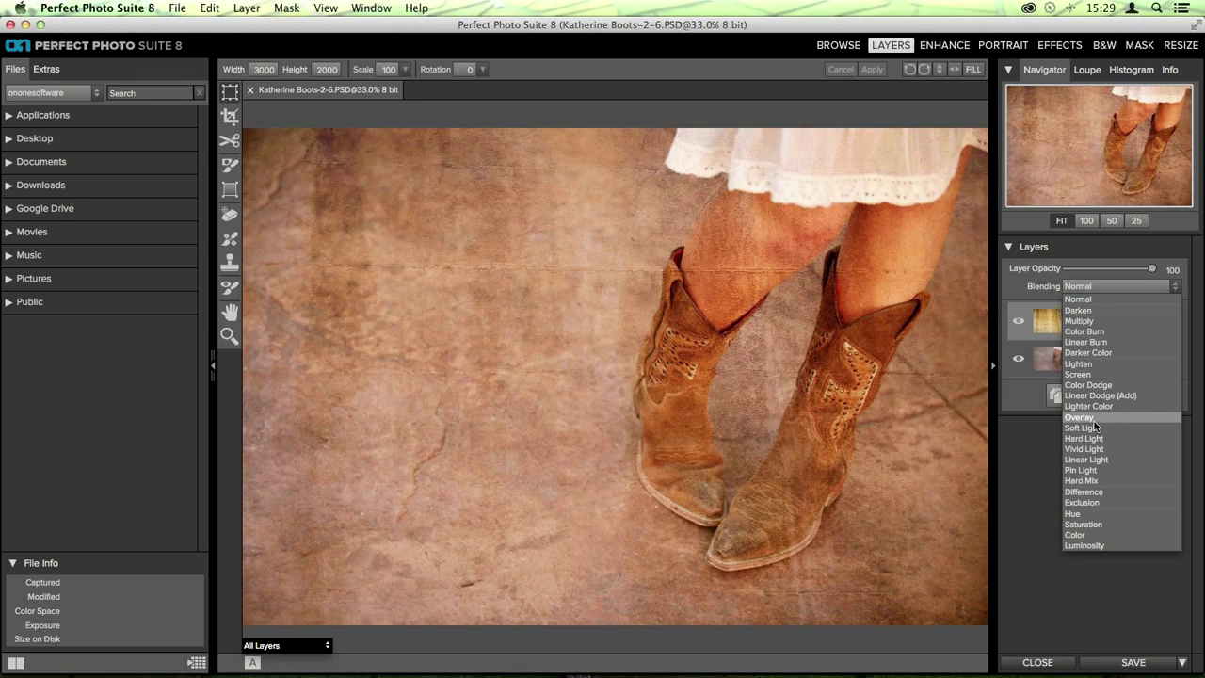
left_click(1095, 421)
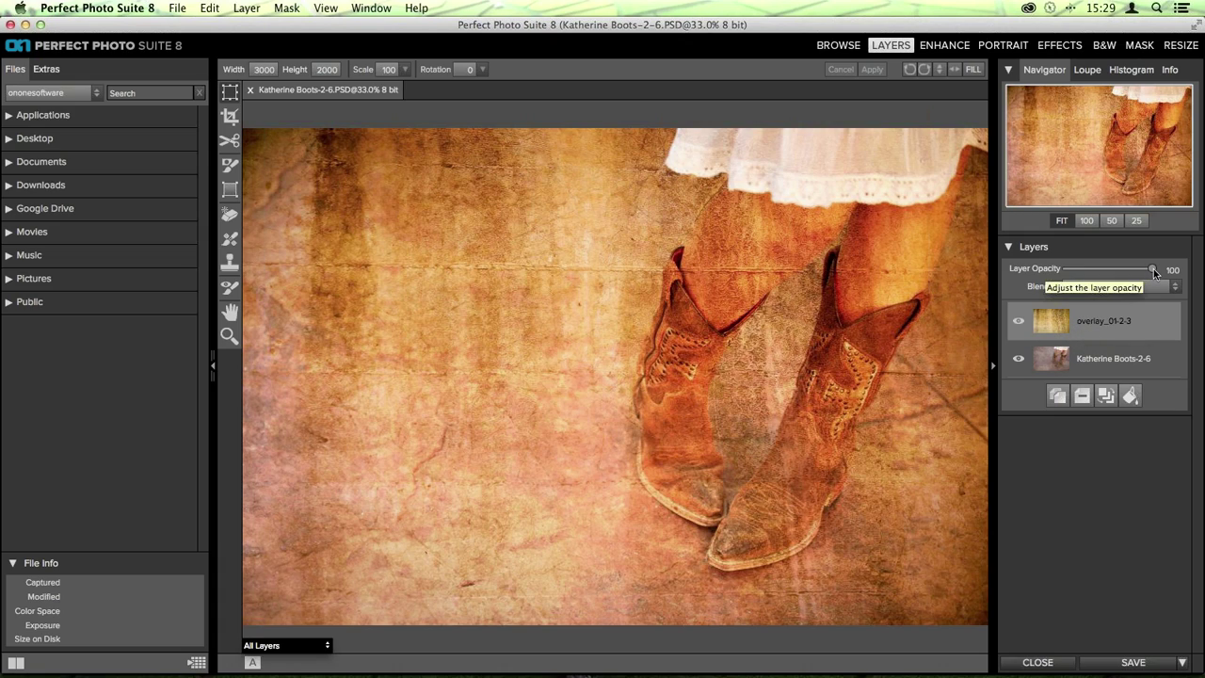
mouse_move(1131, 269)
left_mouse_down()
mouse_move(1063, 268)
mouse_move(1137, 273)
left_mouse_up()
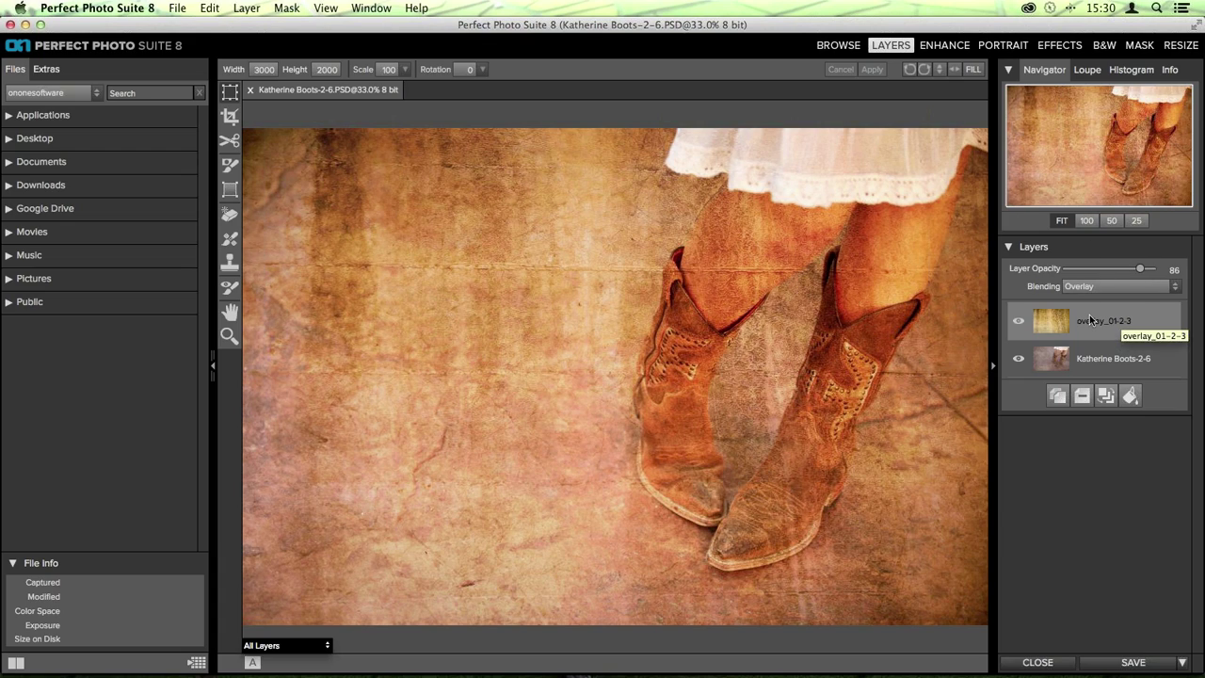
Paint the texture out of the white dress with the Masking Brush
mouse_move(895, 345)
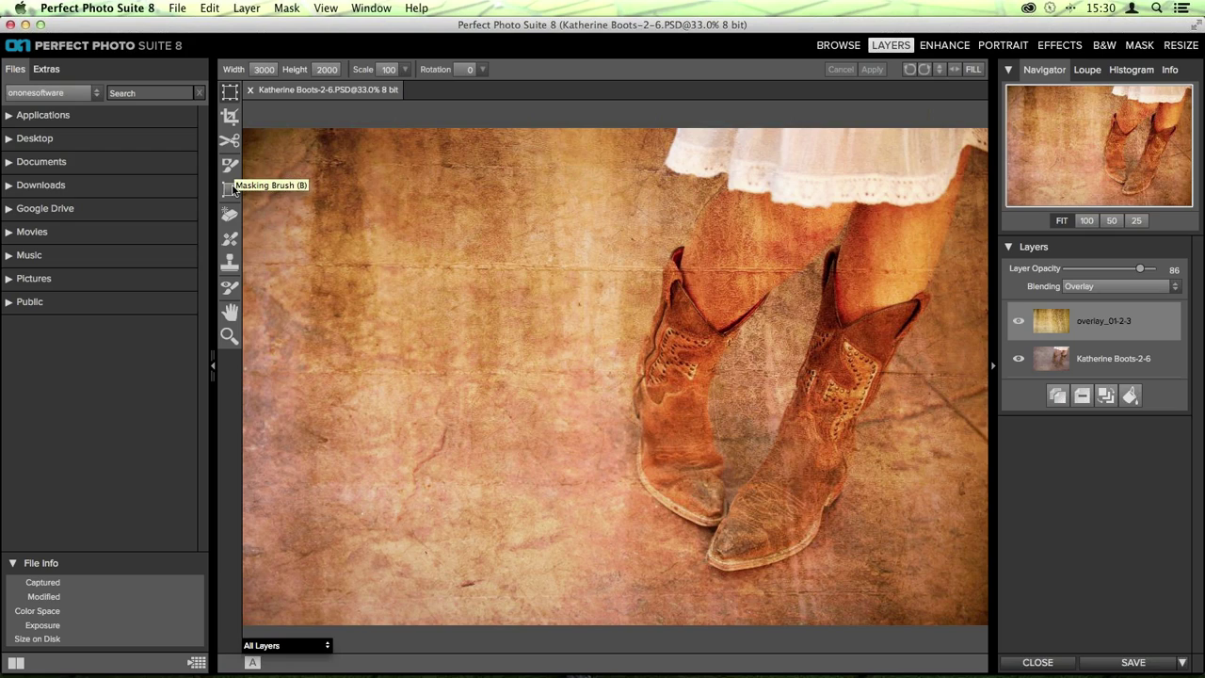
mouse_move(248, 195)
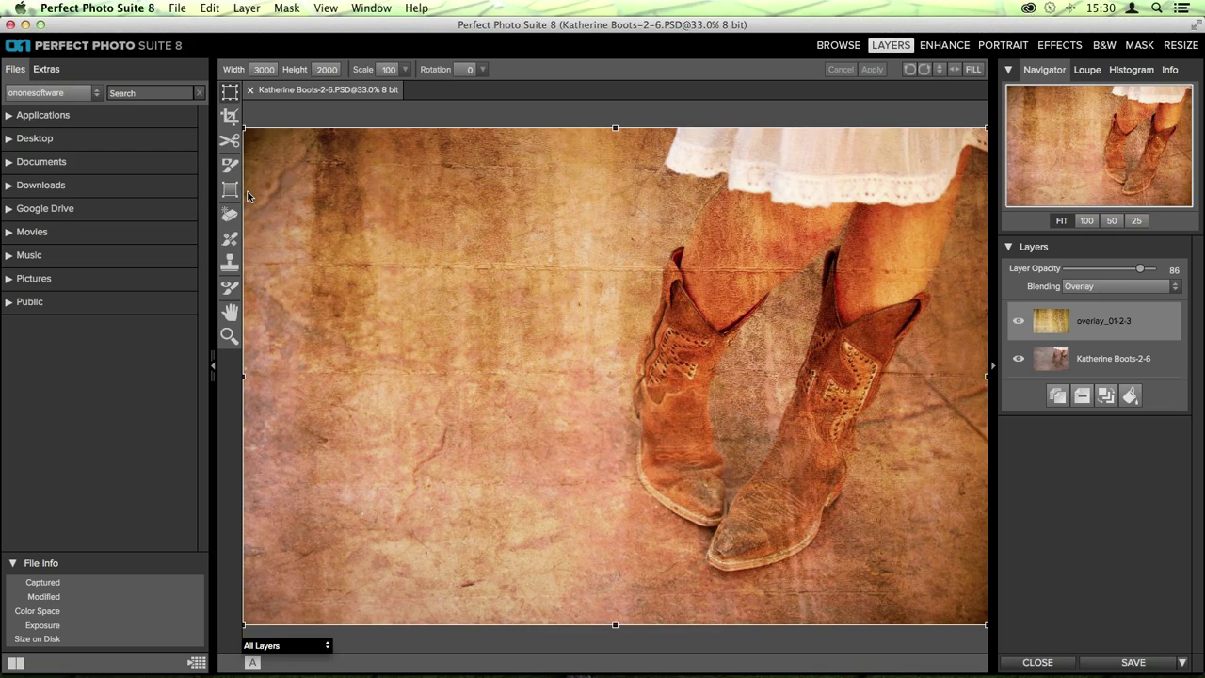
key("b")
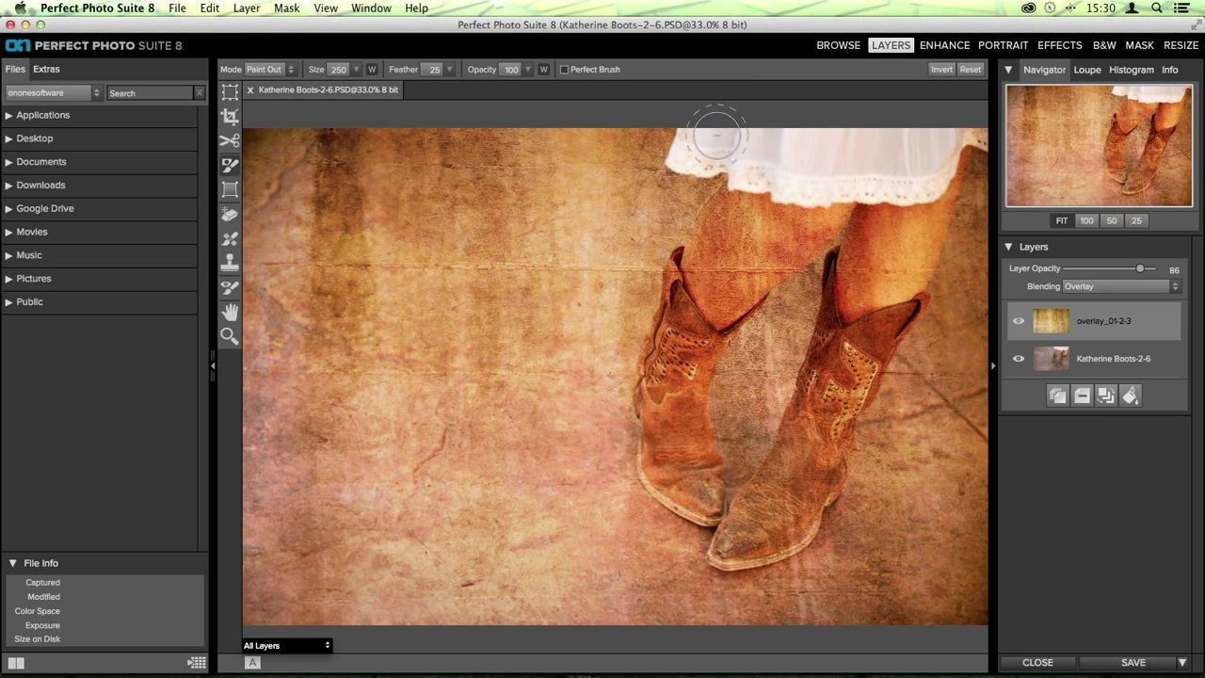
left_click(872, 168)
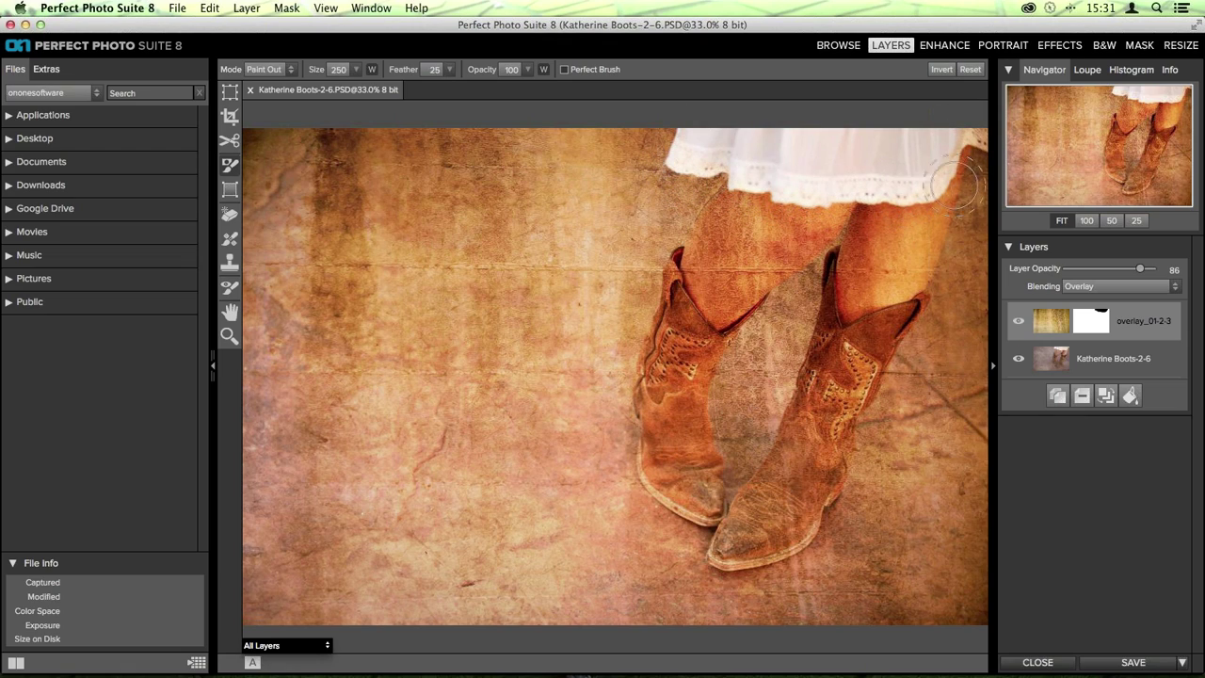
Try painting the texture out along the dress hem and across the legs, undoing each stroke
mouse_move(962, 132)
left_mouse_down()
mouse_move(927, 187)
mouse_move(809, 189)
mouse_move(824, 247)
mouse_move(796, 199)
left_mouse_up()
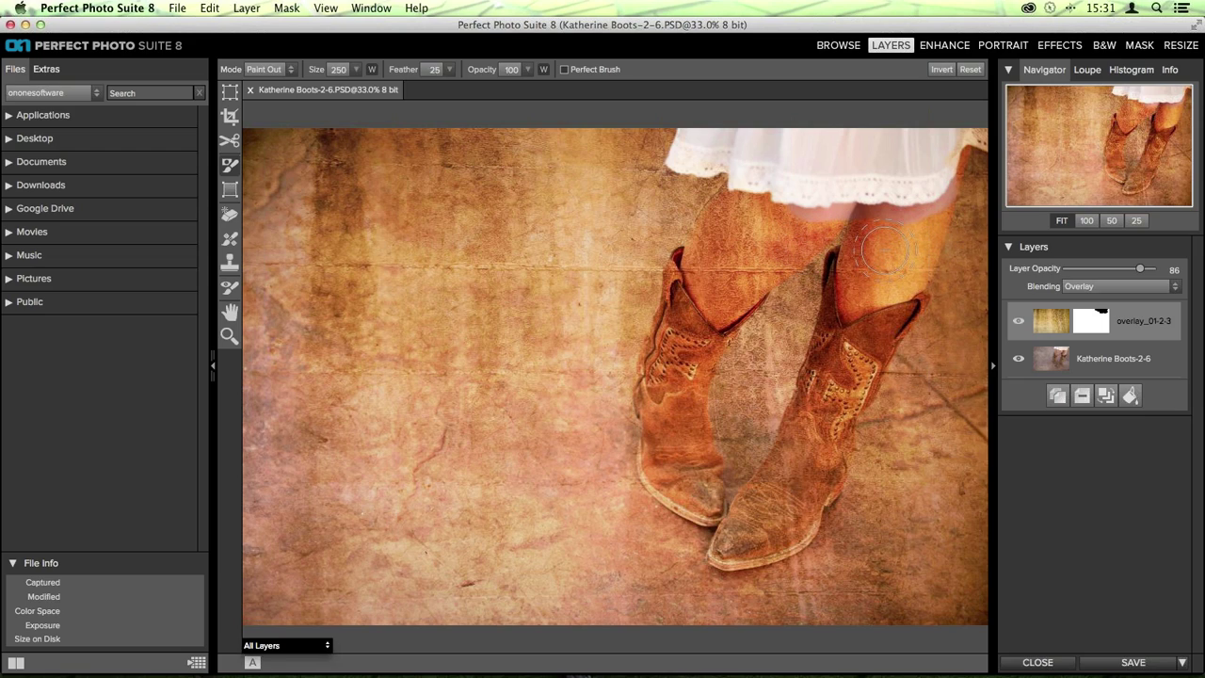
key("super+z")
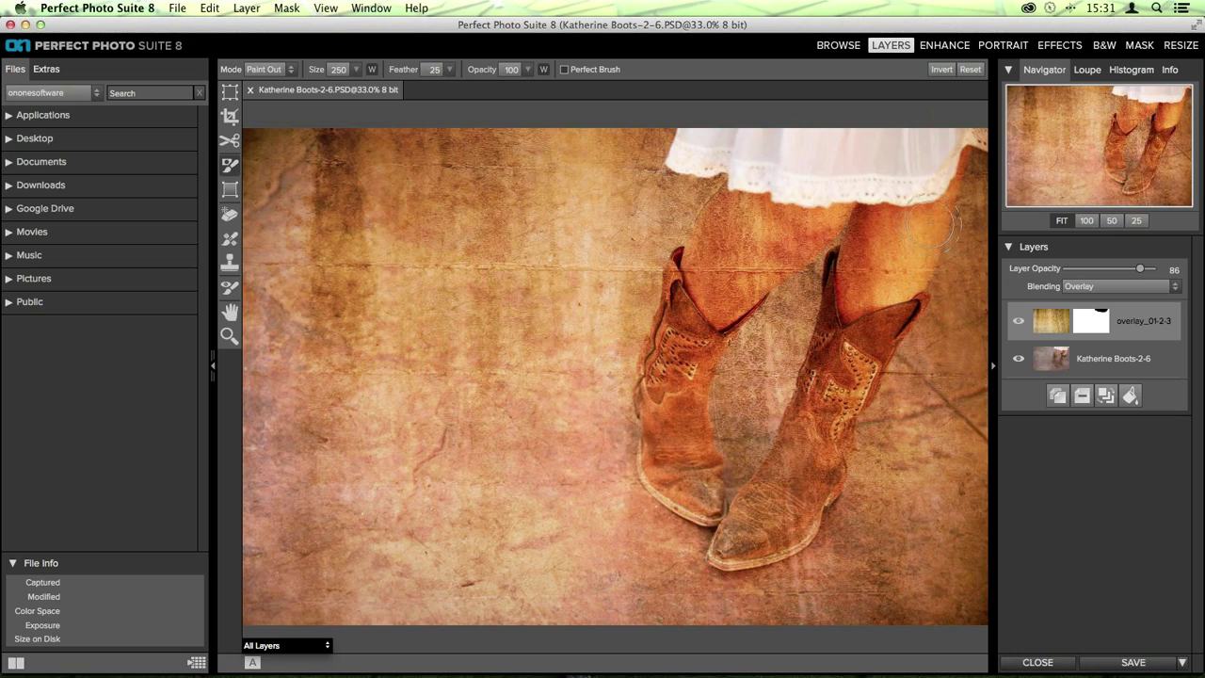
mouse_move(894, 203)
left_mouse_down()
mouse_move(828, 221)
mouse_move(362, 440)
left_mouse_up()
key("super+z")
Turn on Perfect Brush, reduce the brush size to 150, and paint the texture out along the dress's outer edge and hem
left_click(564, 67)
key("bracketleft")
key("bracketleft")
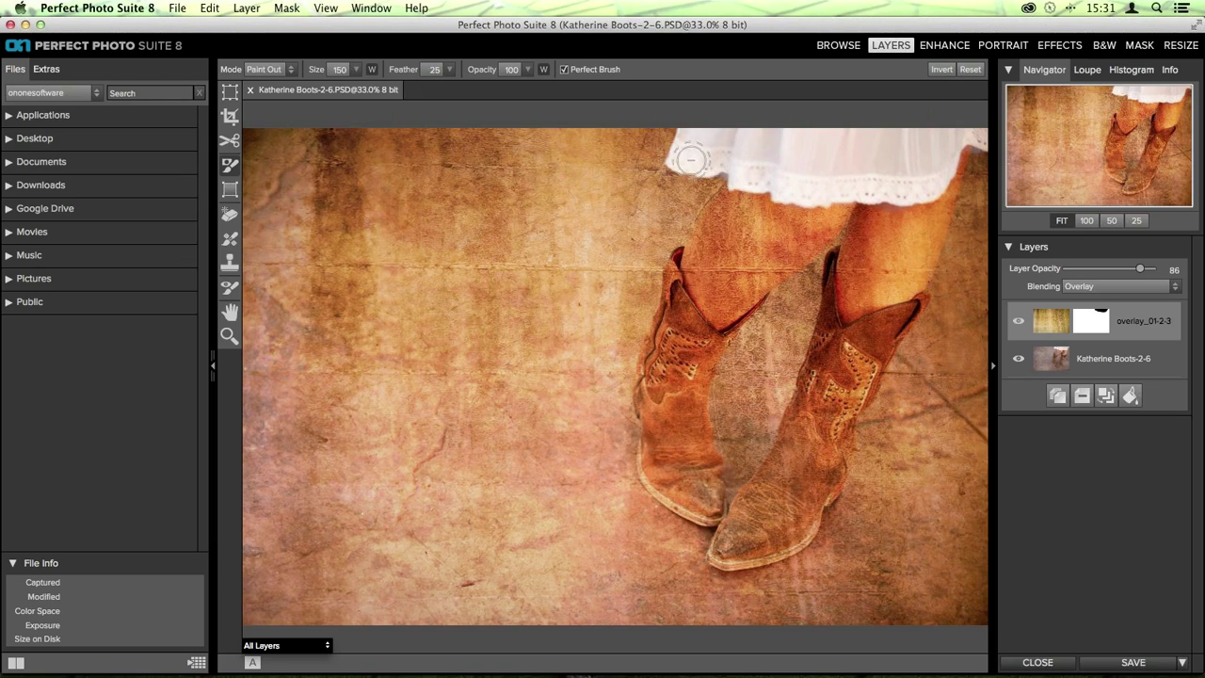
mouse_move(687, 132)
left_mouse_down()
mouse_move(720, 137)
mouse_move(701, 165)
mouse_move(837, 247)
mouse_move(974, 235)
mouse_move(734, 183)
left_mouse_up()
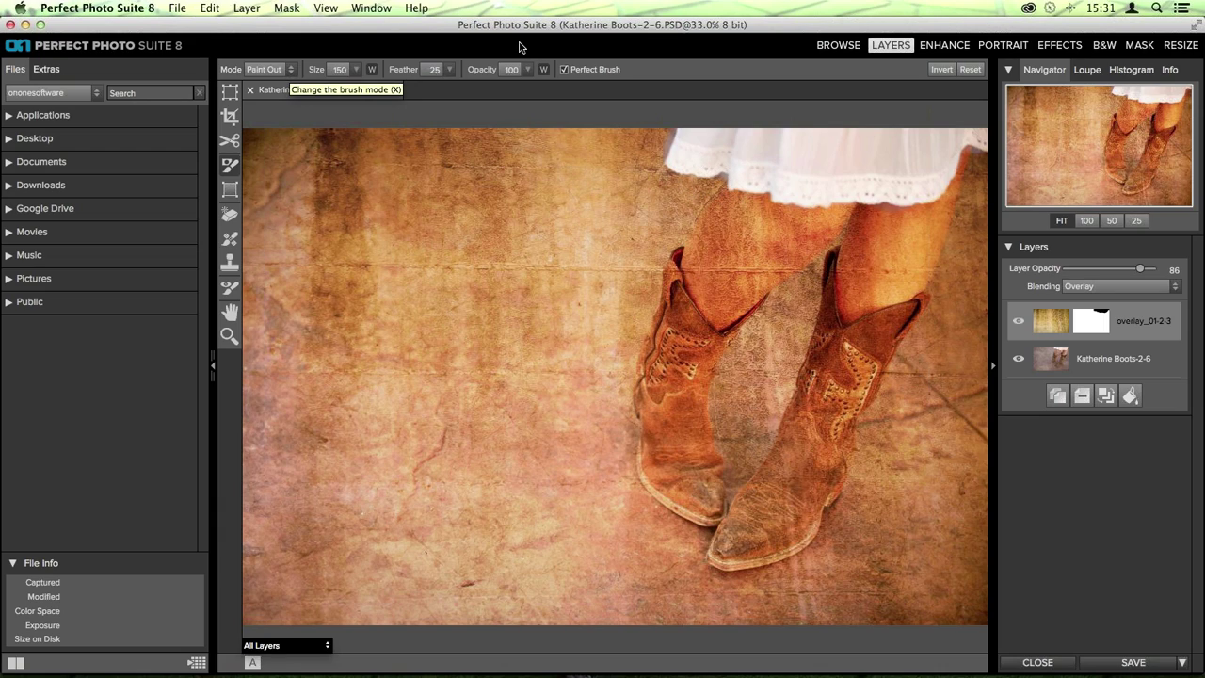
mouse_move(732, 165)
left_mouse_down()
mouse_move(650, 174)
mouse_move(630, 158)
mouse_move(700, 181)
mouse_move(692, 186)
mouse_move(731, 178)
mouse_move(724, 198)
mouse_move(738, 194)
mouse_move(607, 160)
mouse_move(699, 173)
left_mouse_up()
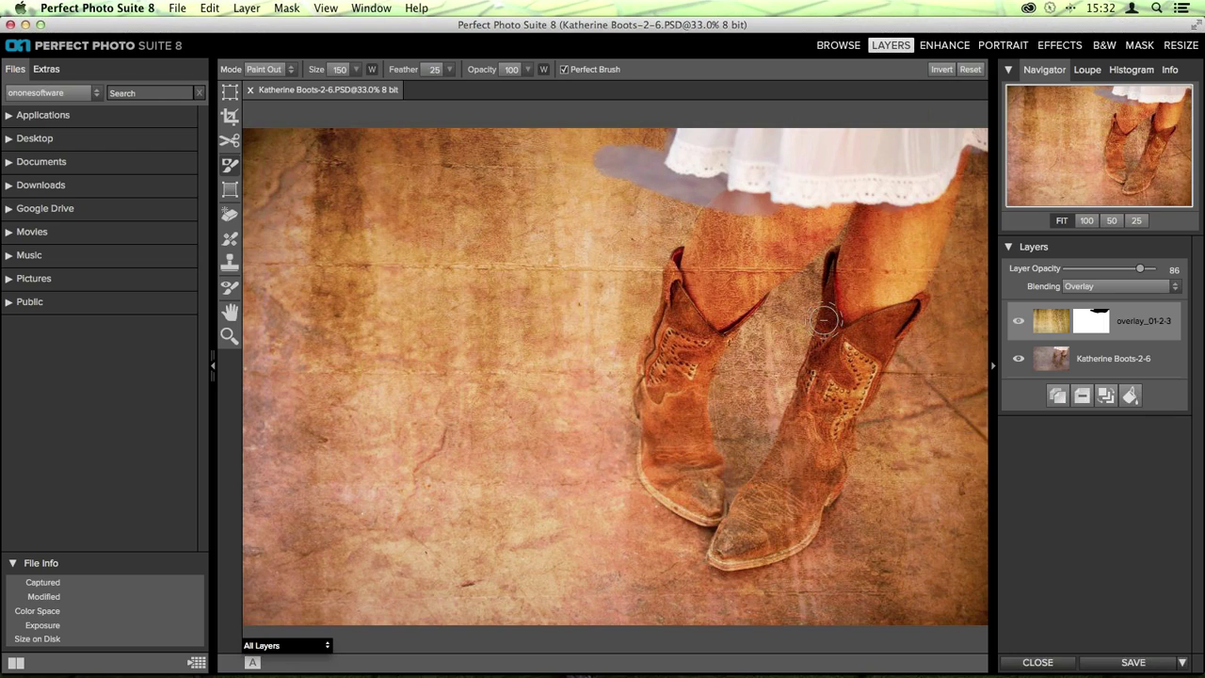
Switch the masking brush to Paint In, restore the texture around the outside of the dress hem, and reduce the brush size to 100
left_click(291, 69)
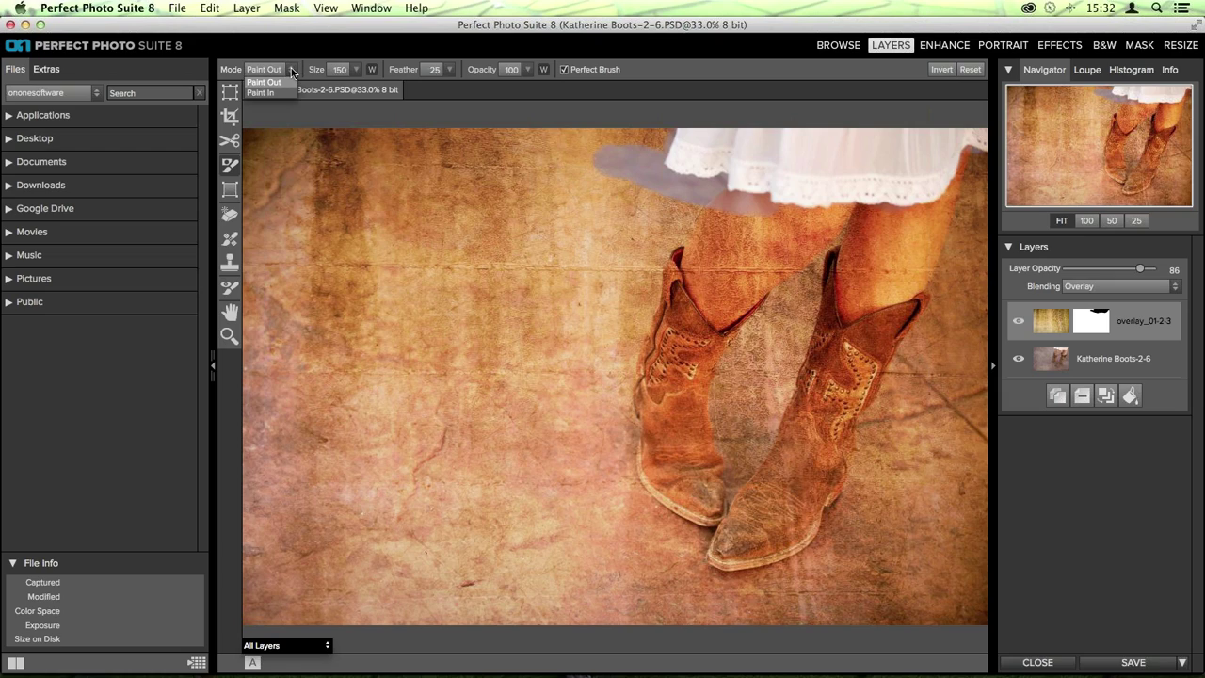
left_click(287, 92)
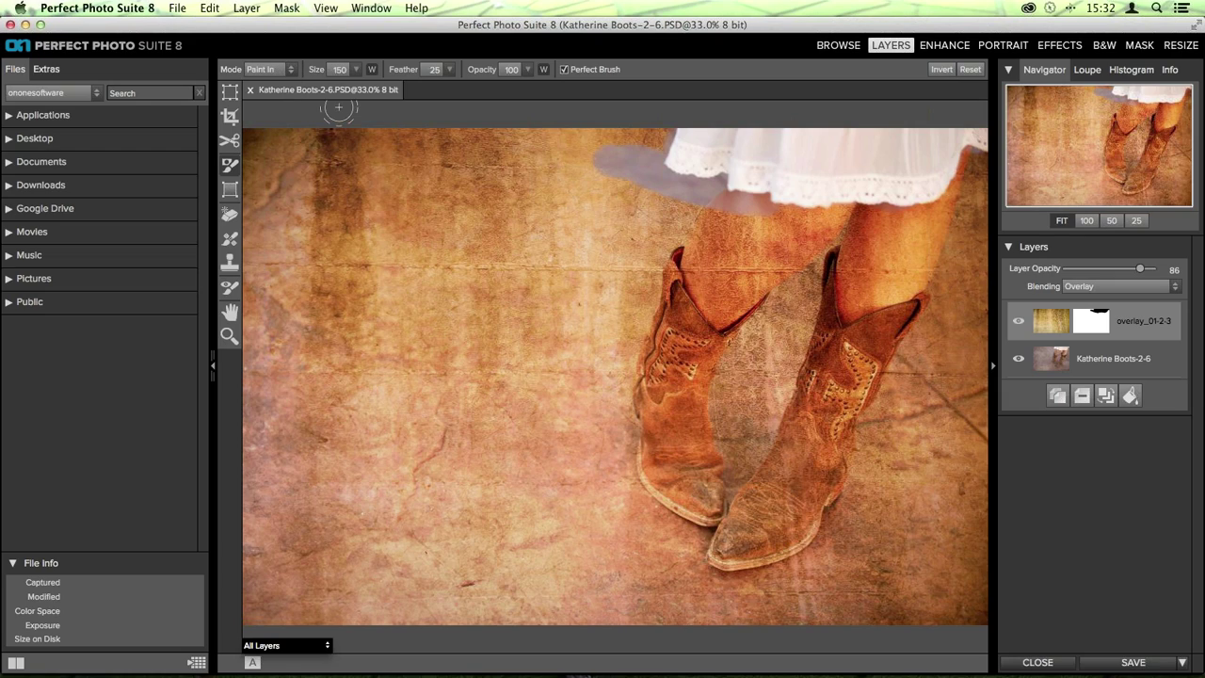
mouse_move(597, 146)
left_mouse_down()
mouse_move(636, 153)
mouse_move(635, 186)
mouse_move(663, 124)
mouse_move(647, 177)
mouse_move(673, 202)
mouse_move(660, 178)
mouse_move(747, 213)
mouse_move(756, 208)
mouse_move(734, 201)
mouse_move(771, 217)
mouse_move(959, 226)
left_mouse_up()
key("bracketleft")
key("bracketleft")
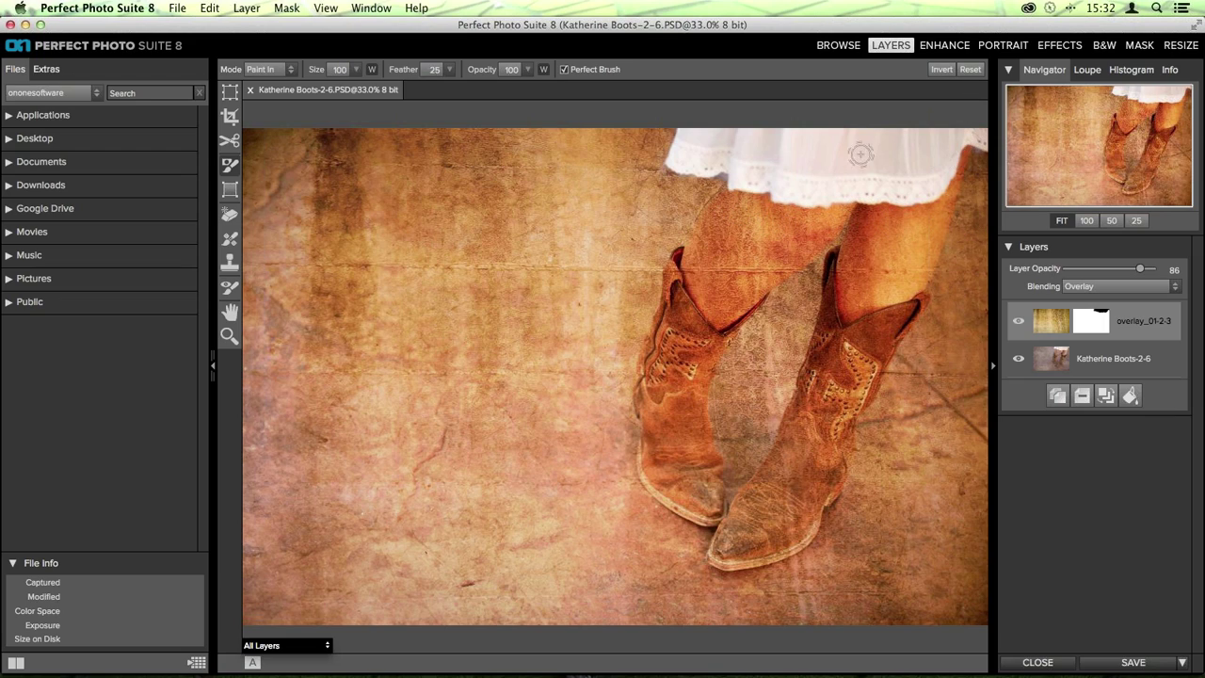
Reduce the masking brush size to 70
key("bracketleft")
key("bracketleft")
key("bracketleft")
Try merging the texture and boots photo layers into one, undo the merge, and reselect the texture layer
left_click(1102, 397)
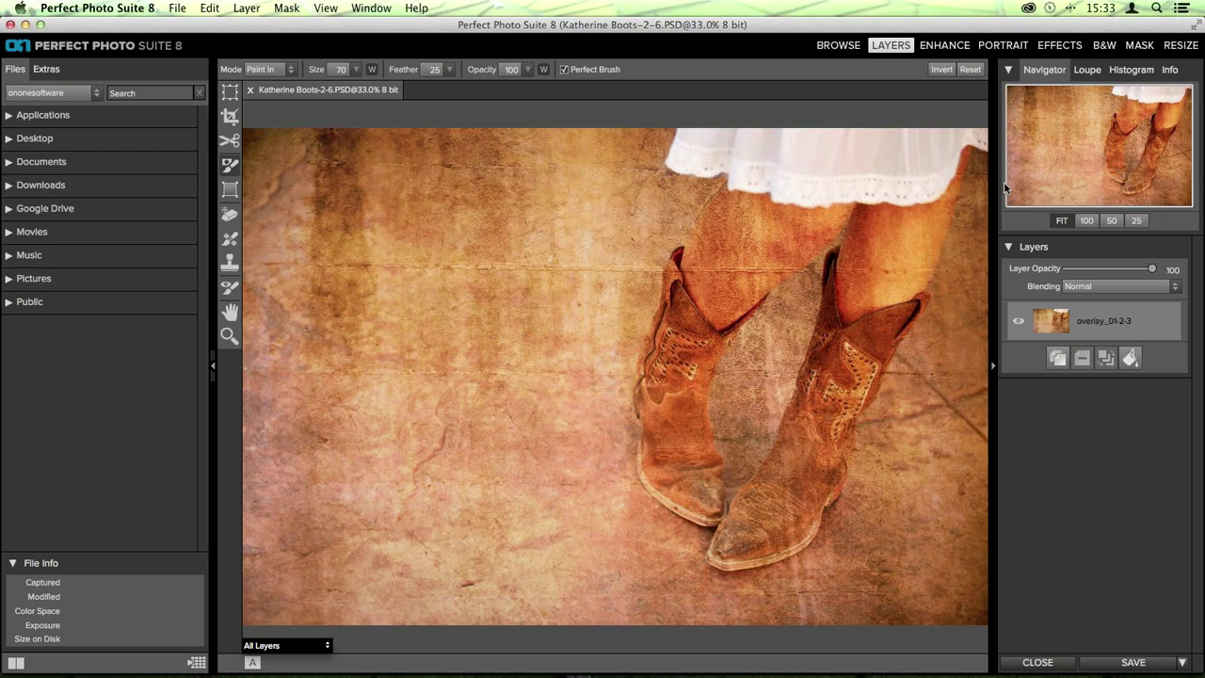
key("super+z")
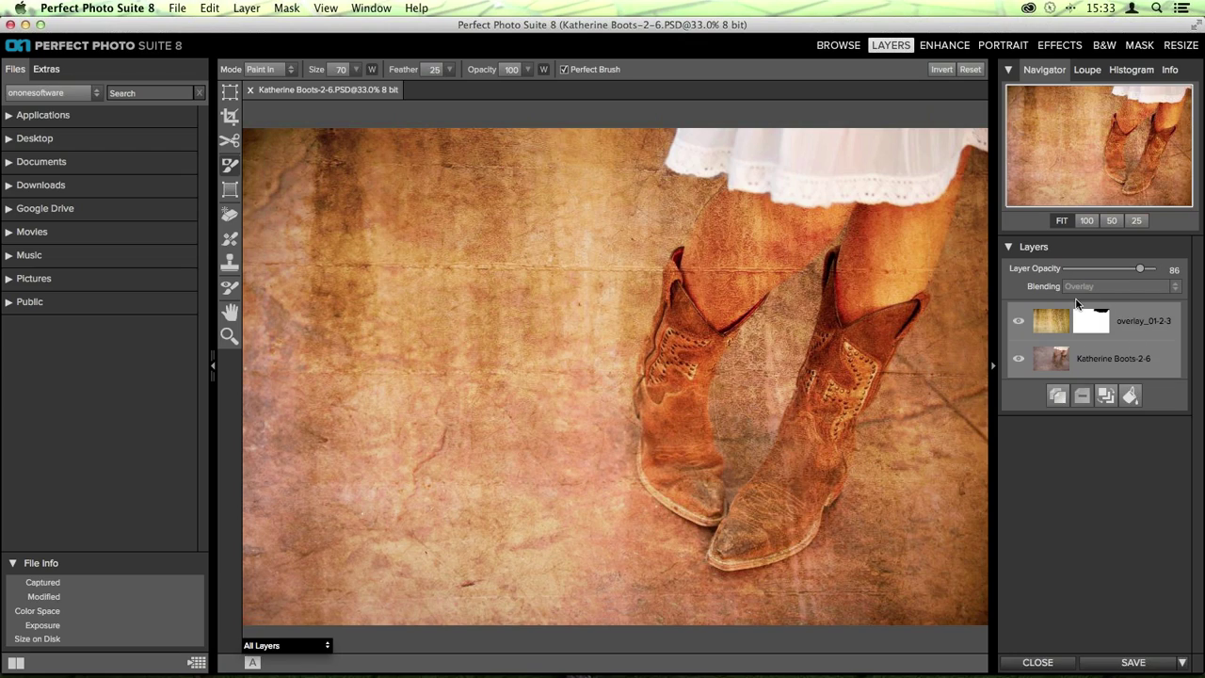
left_click(1051, 323)
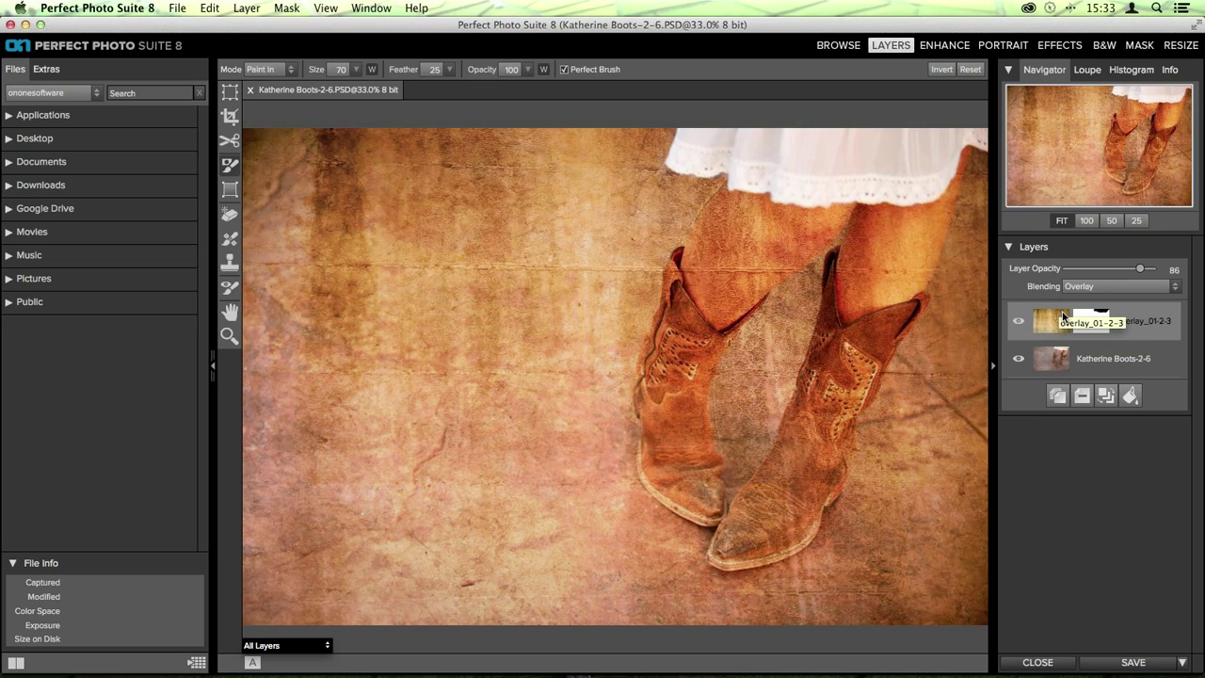
left_click(1121, 357)
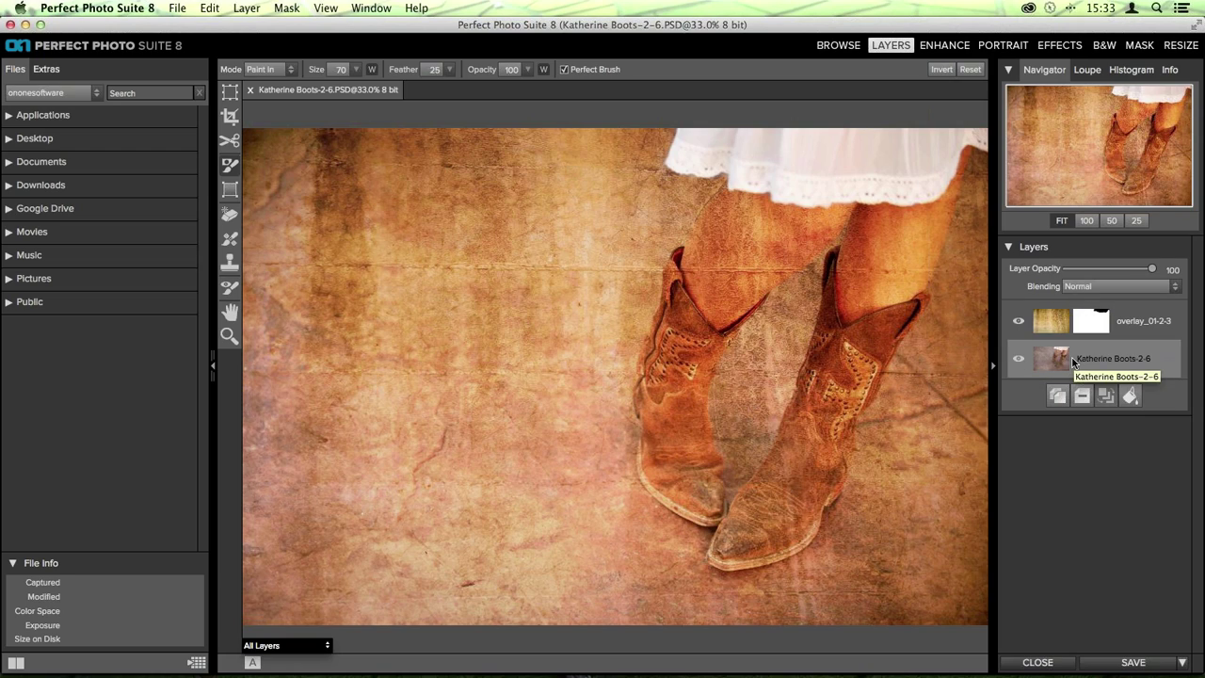
left_click(1056, 326)
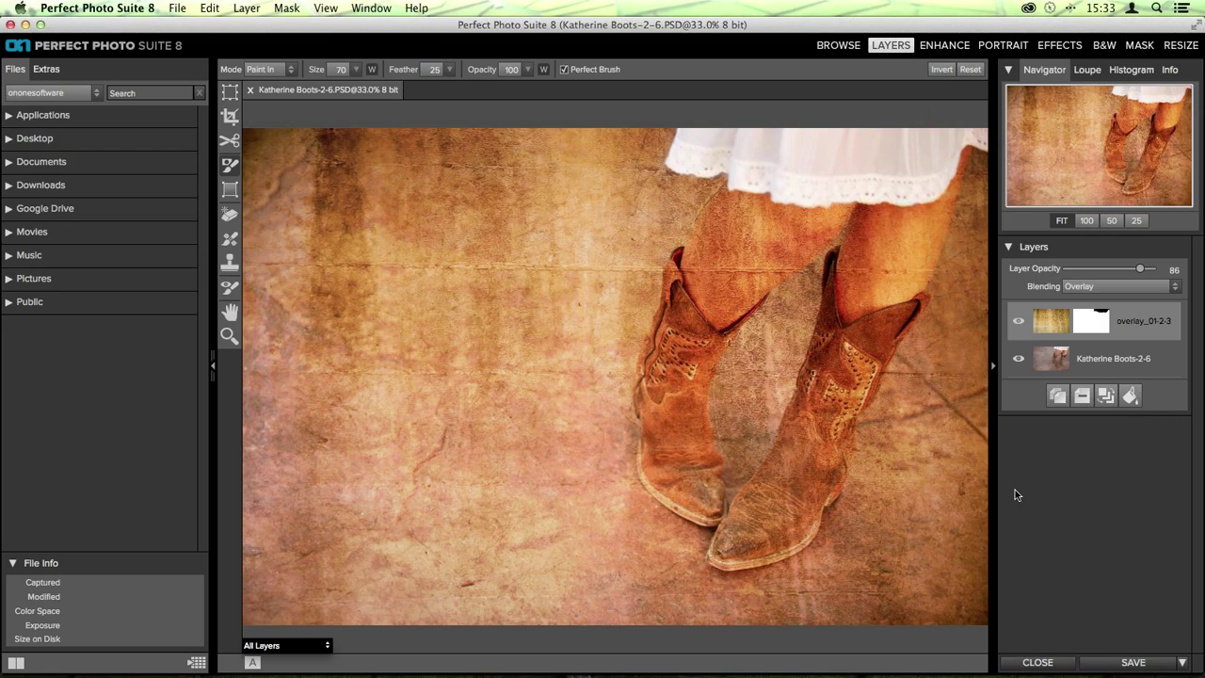
Save and close the blended boots file, and switch to Lightroom
left_click(1134, 664)
left_click(1035, 663)
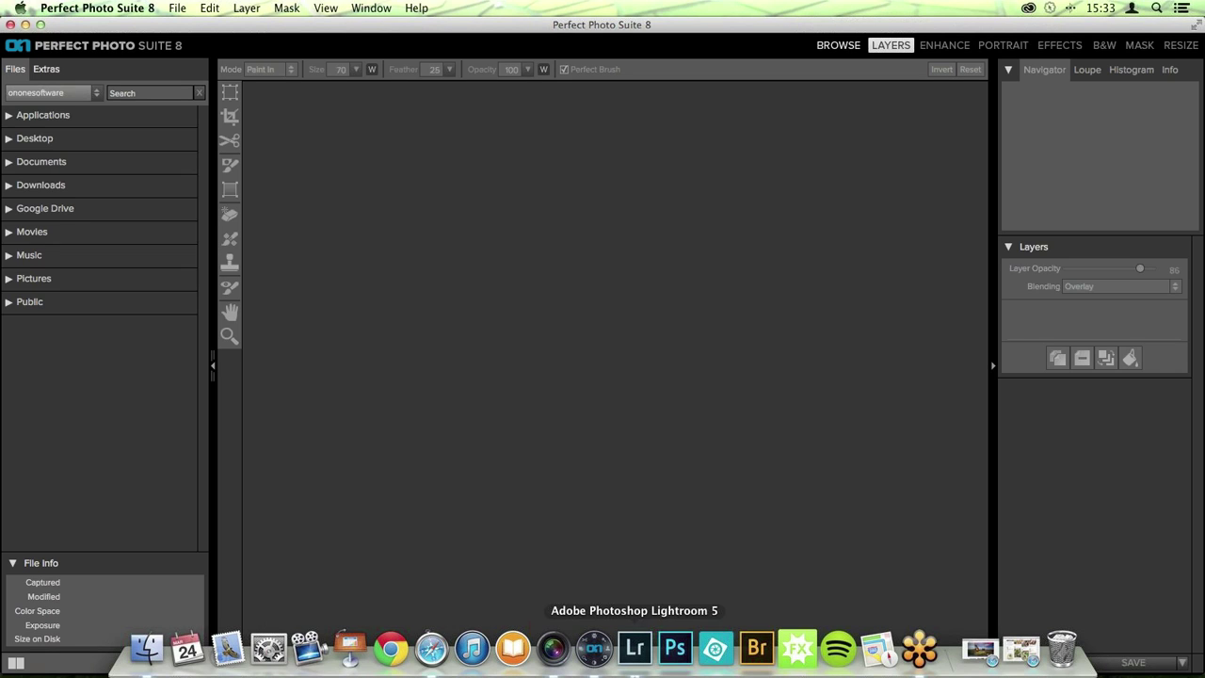
left_click(635, 648)
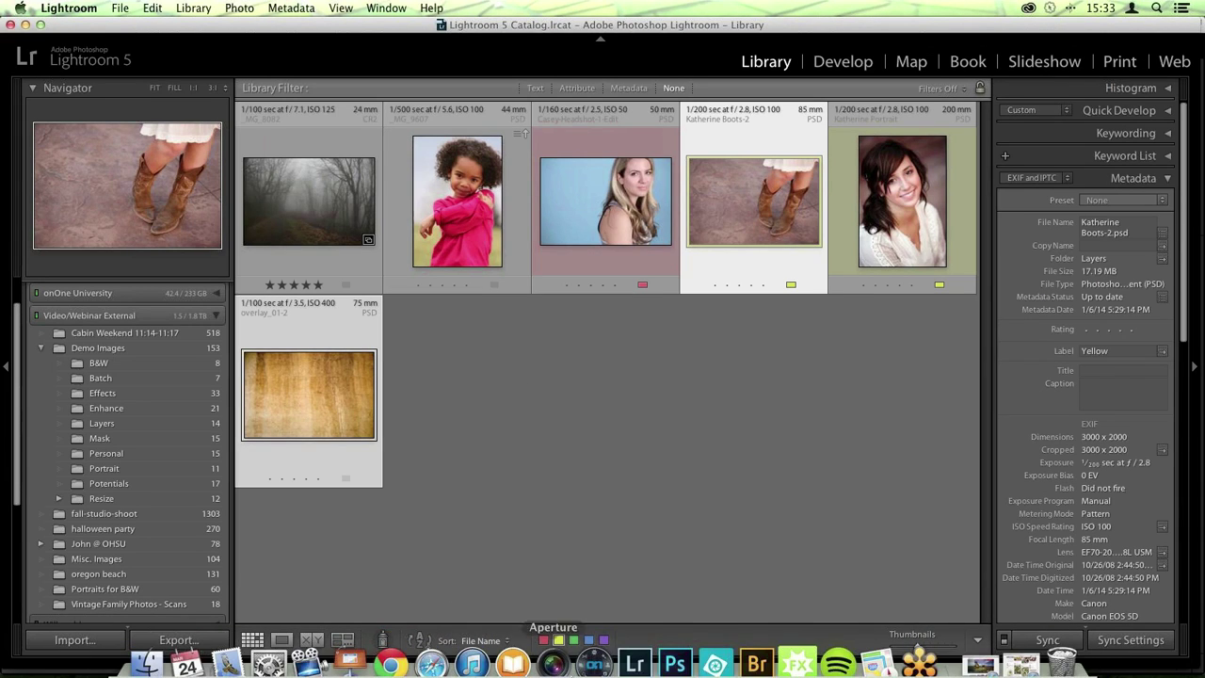
Switch to Aperture, shrink the thumbnails of the Effects project, and open the foggy forest photo _MG_8082 in the viewer
left_click(553, 648)
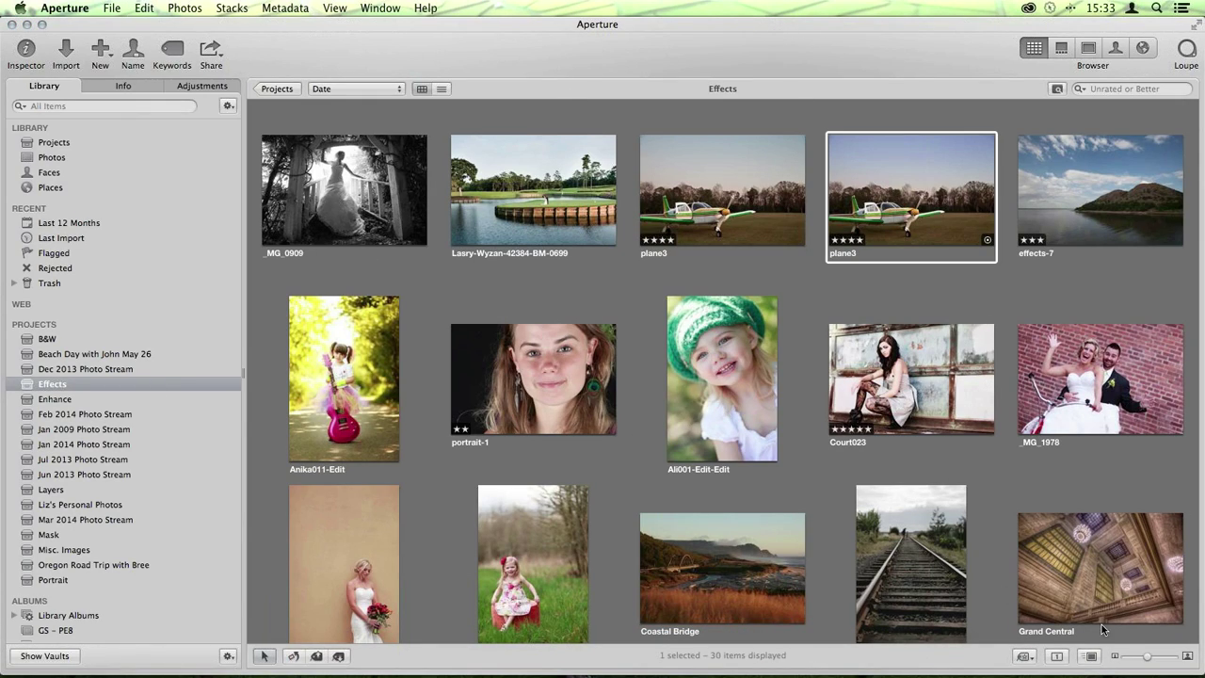
left_click(1134, 656)
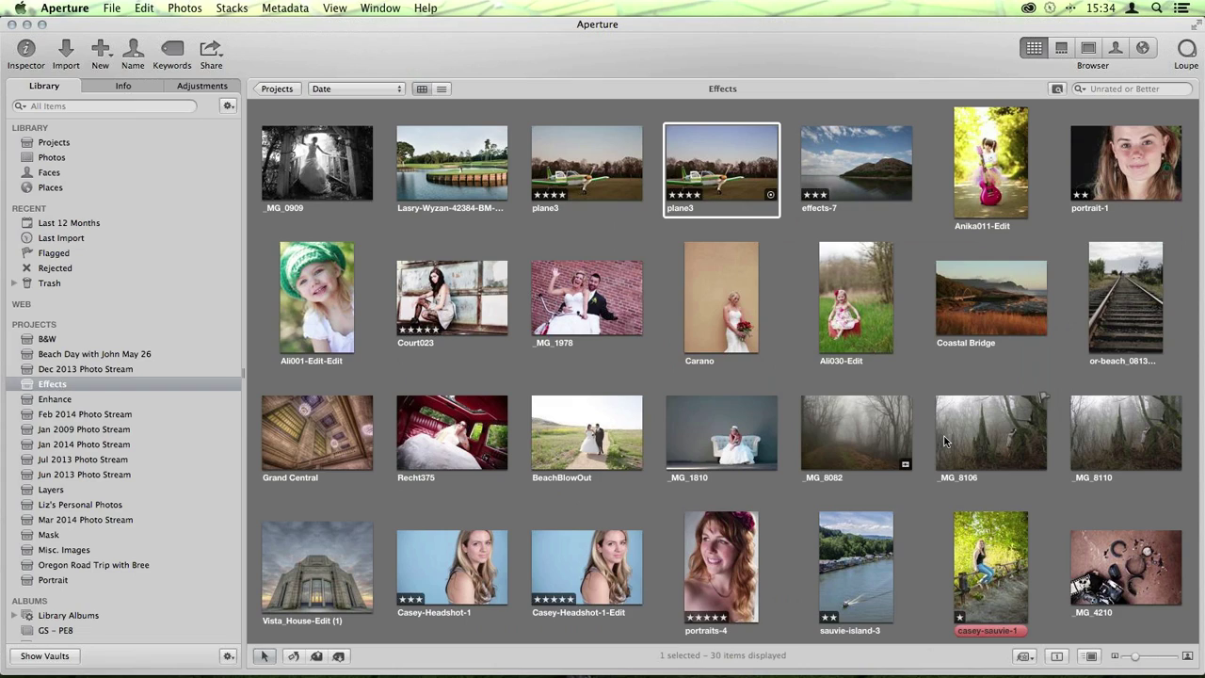
left_click(885, 437)
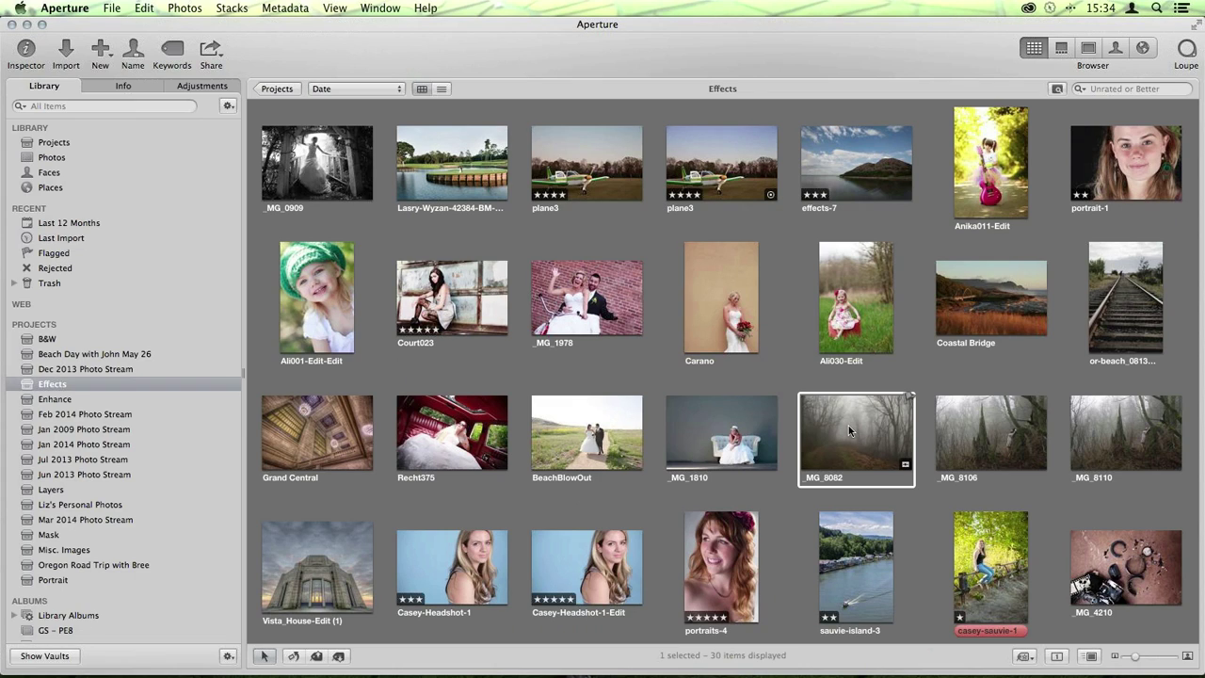
double_click(846, 428)
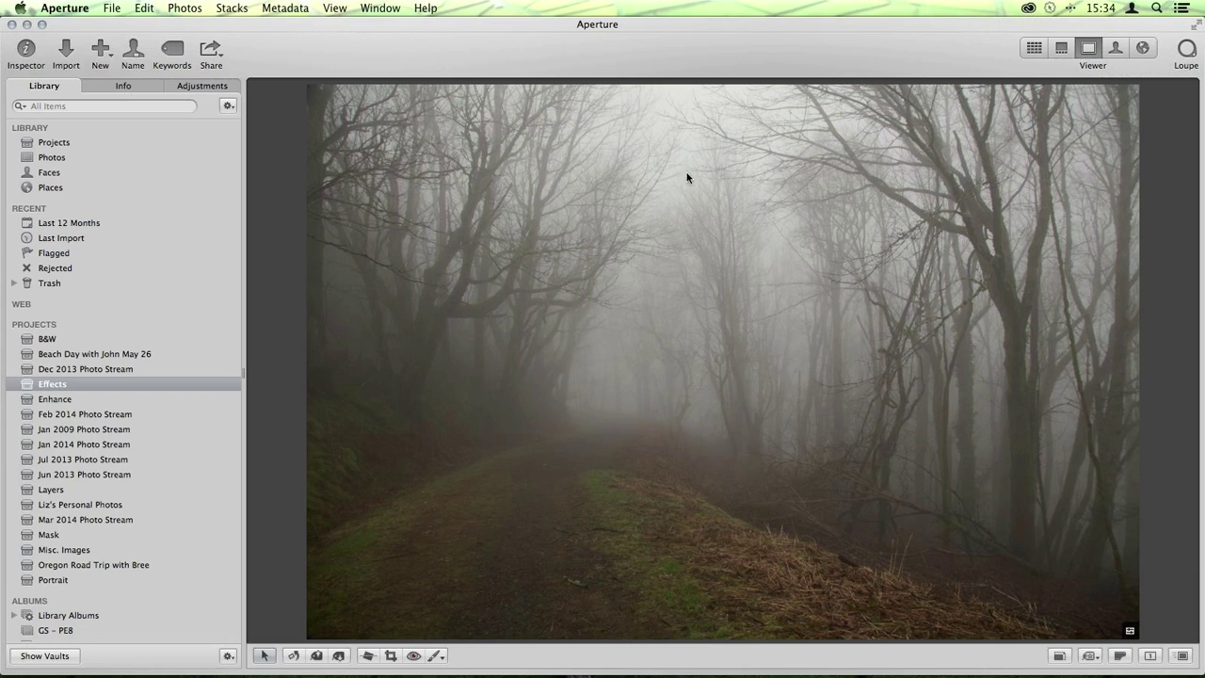
left_click(186, 7)
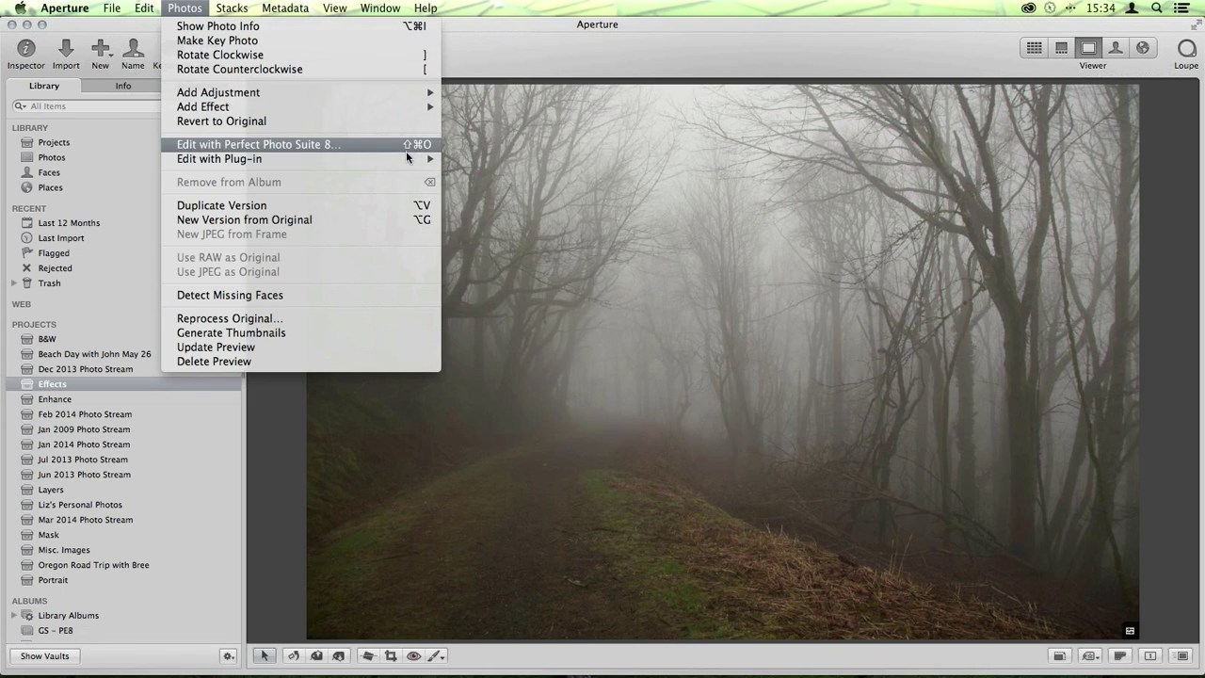
mouse_move(413, 161)
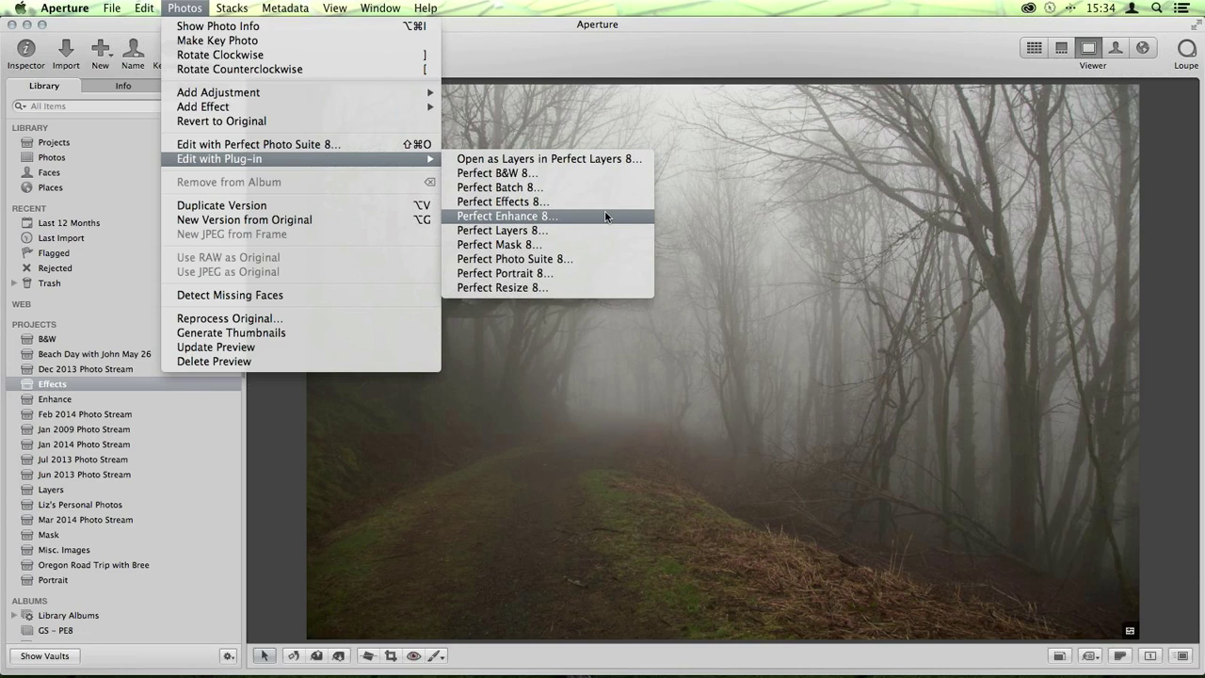
right_click(781, 223)
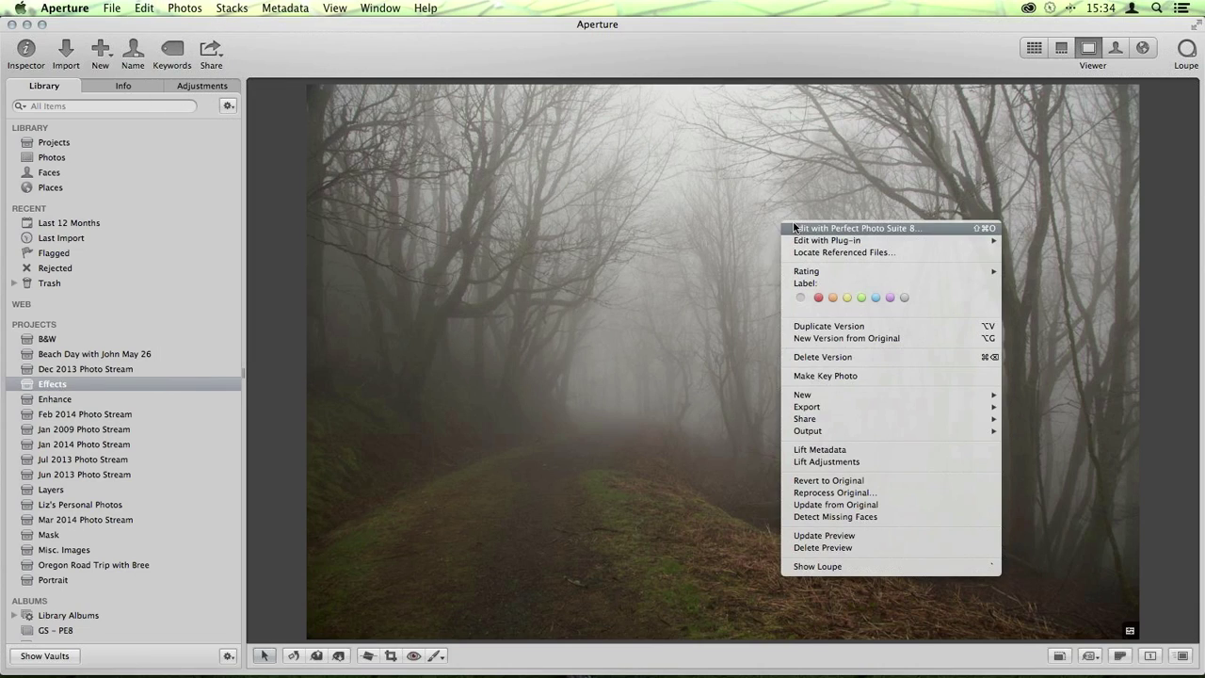
mouse_move(973, 243)
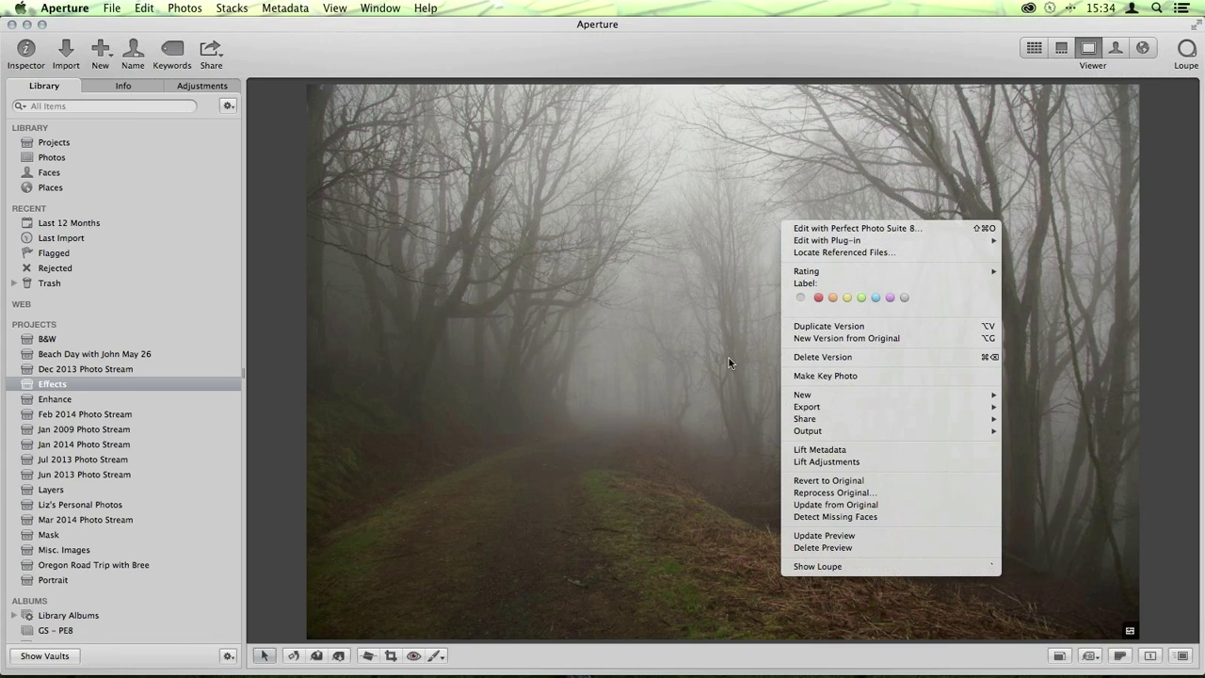
left_click(685, 357)
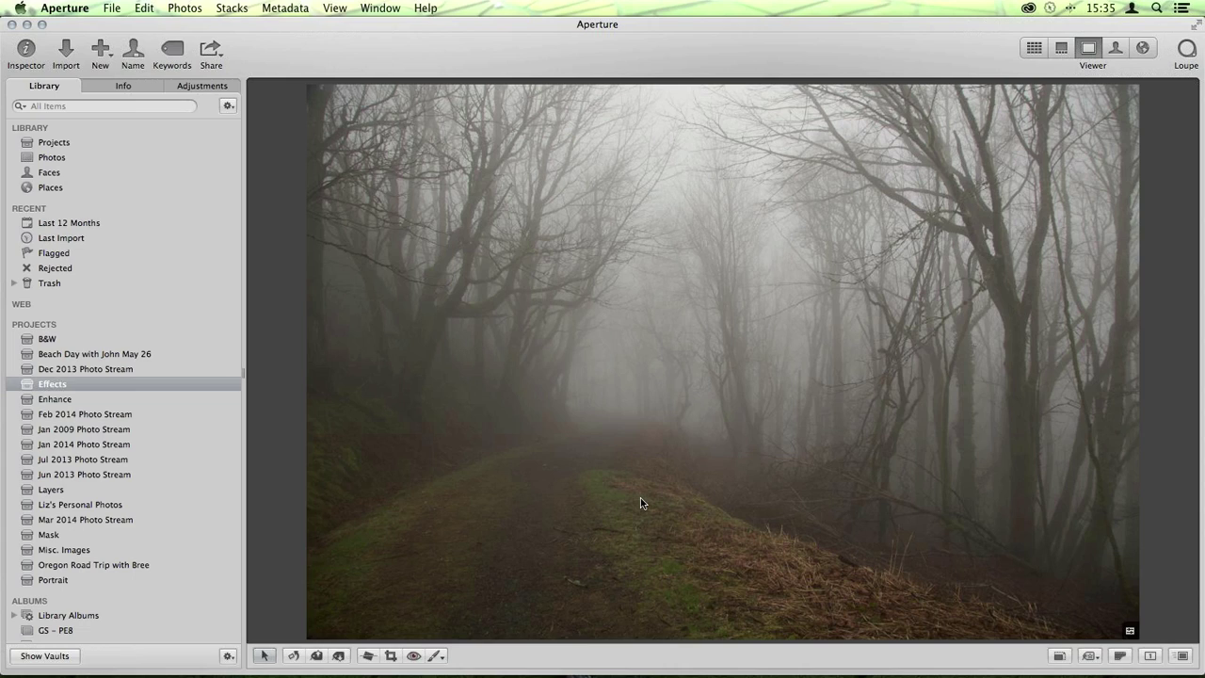
Send the foggy forest photo from Aperture to the Perfect Effects 8 plug-in
right_click(673, 315)
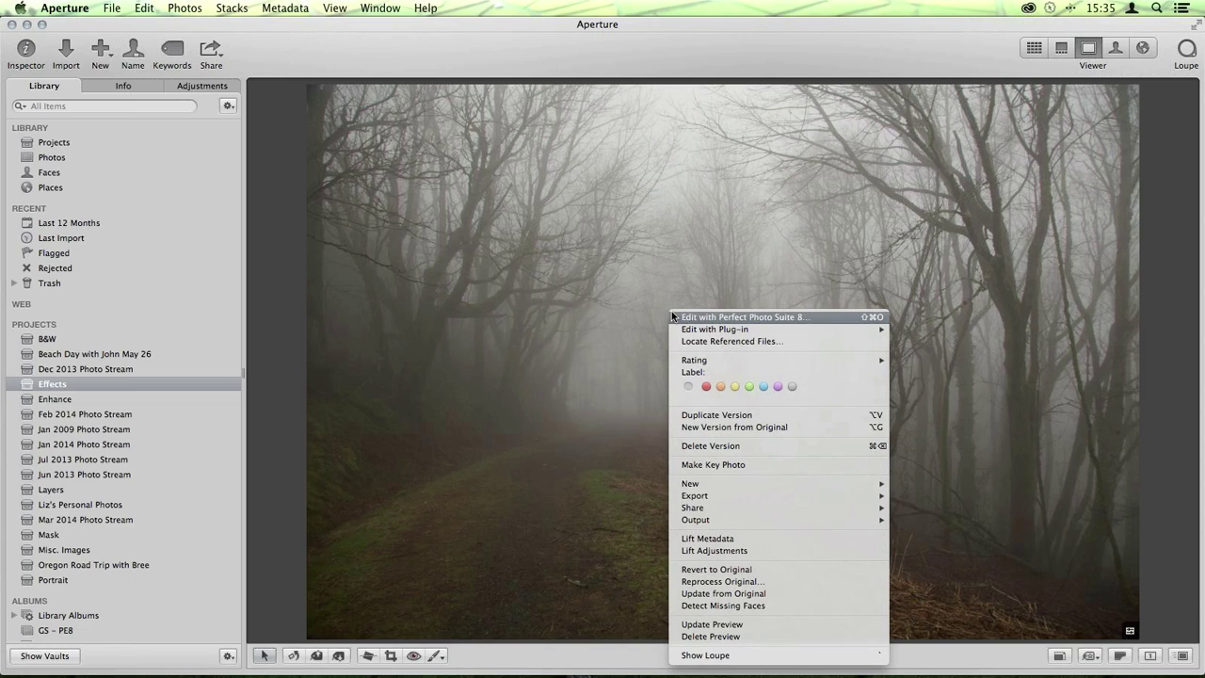
mouse_move(876, 331)
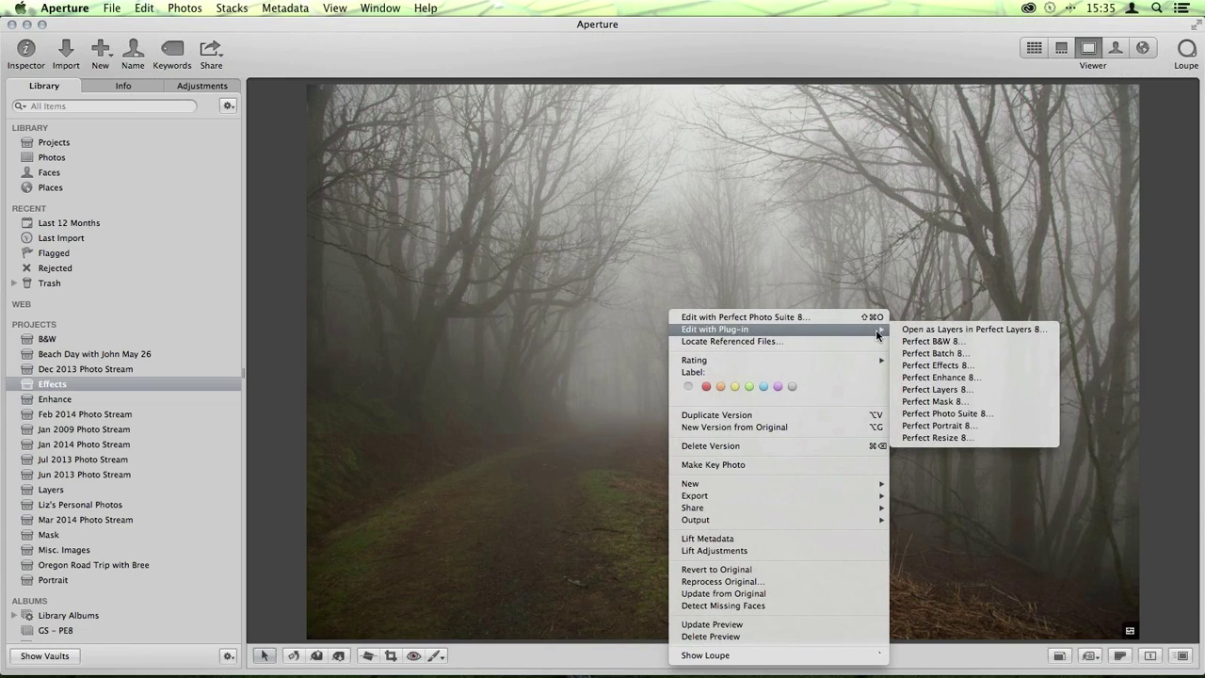
left_click(978, 364)
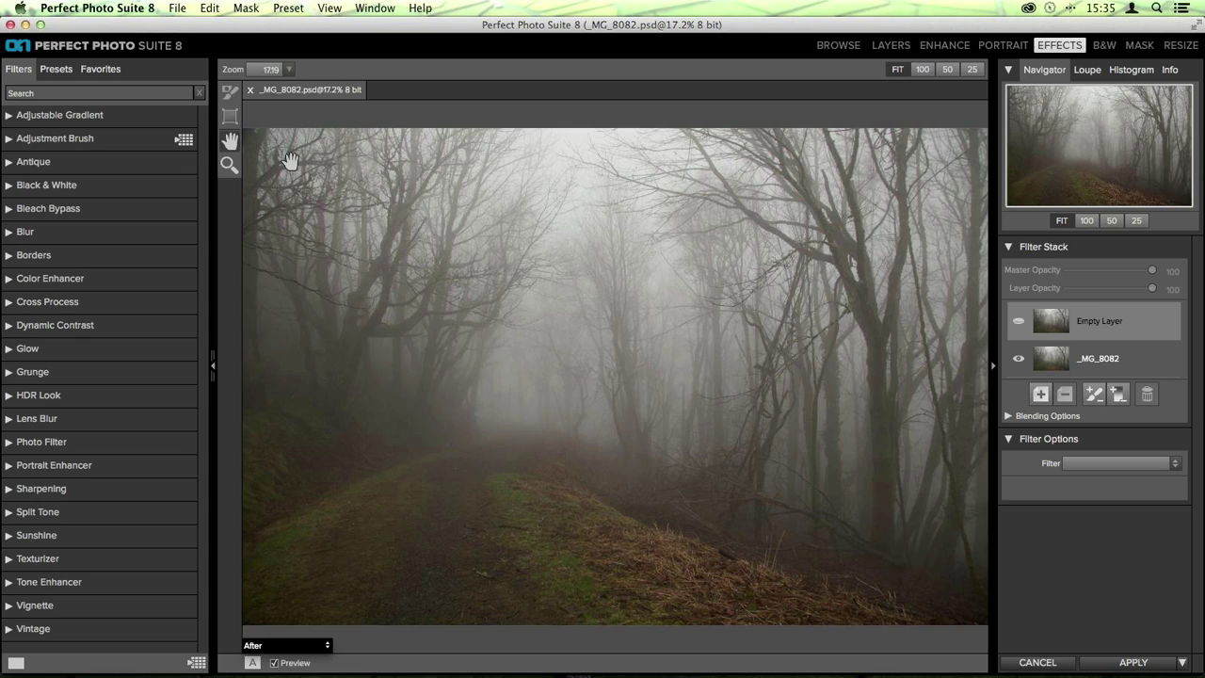
Browse the Dynamic Contrast filters and apply the Natural one to the forest photo
left_click(12, 328)
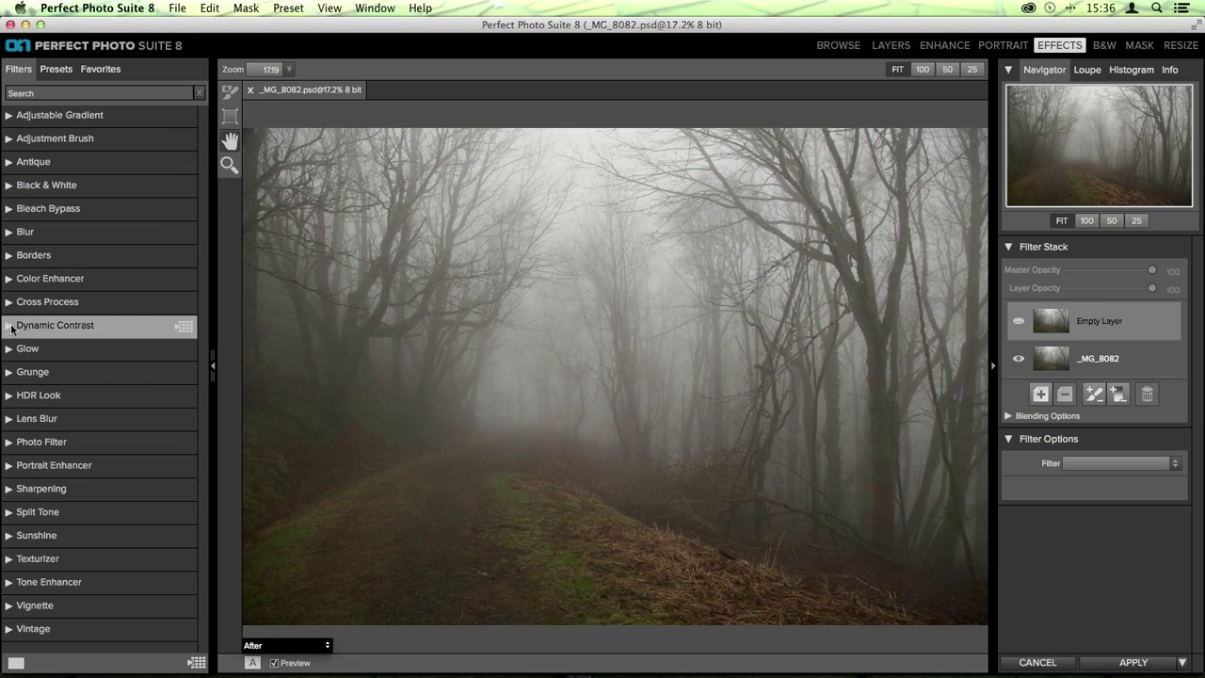
left_click(10, 325)
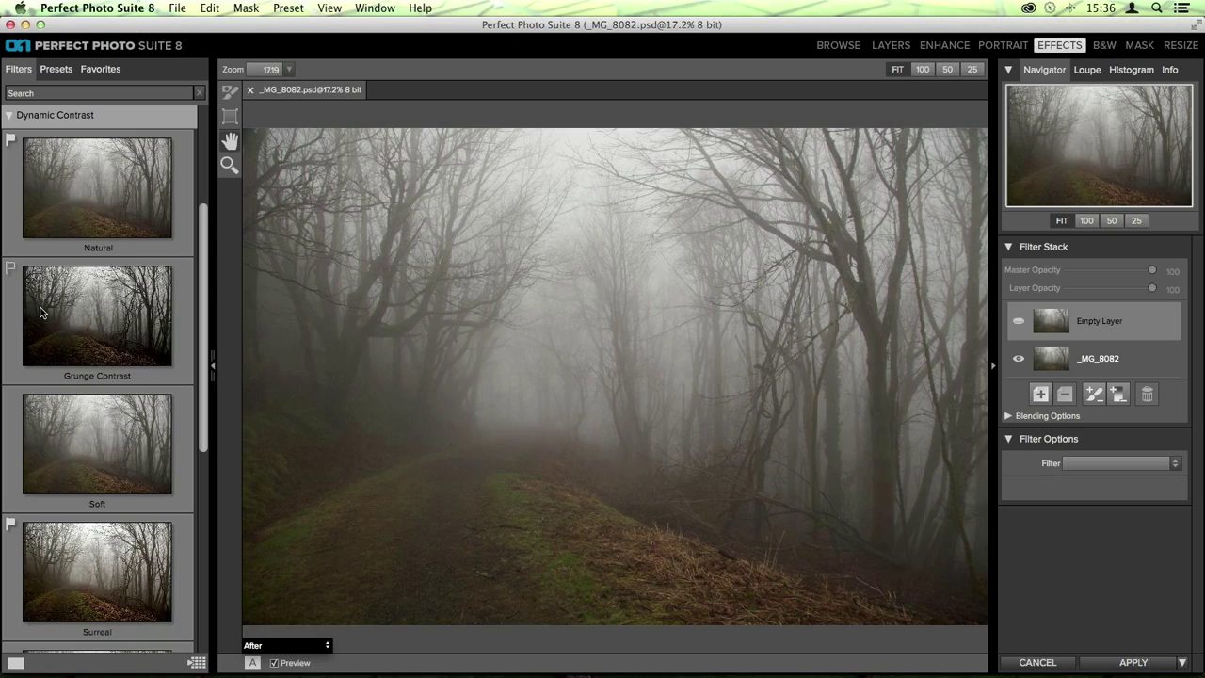
scroll(90, 178, "down", 5)
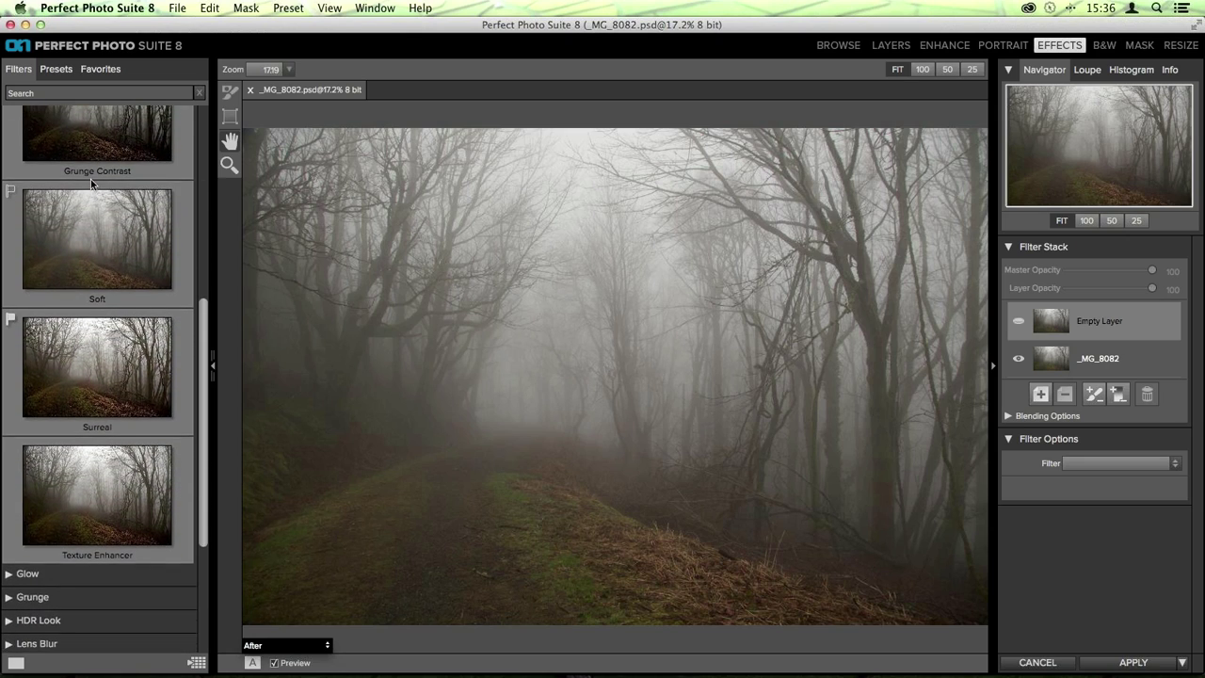
scroll(90, 179, "up", 4)
scroll(90, 179, "up", 1)
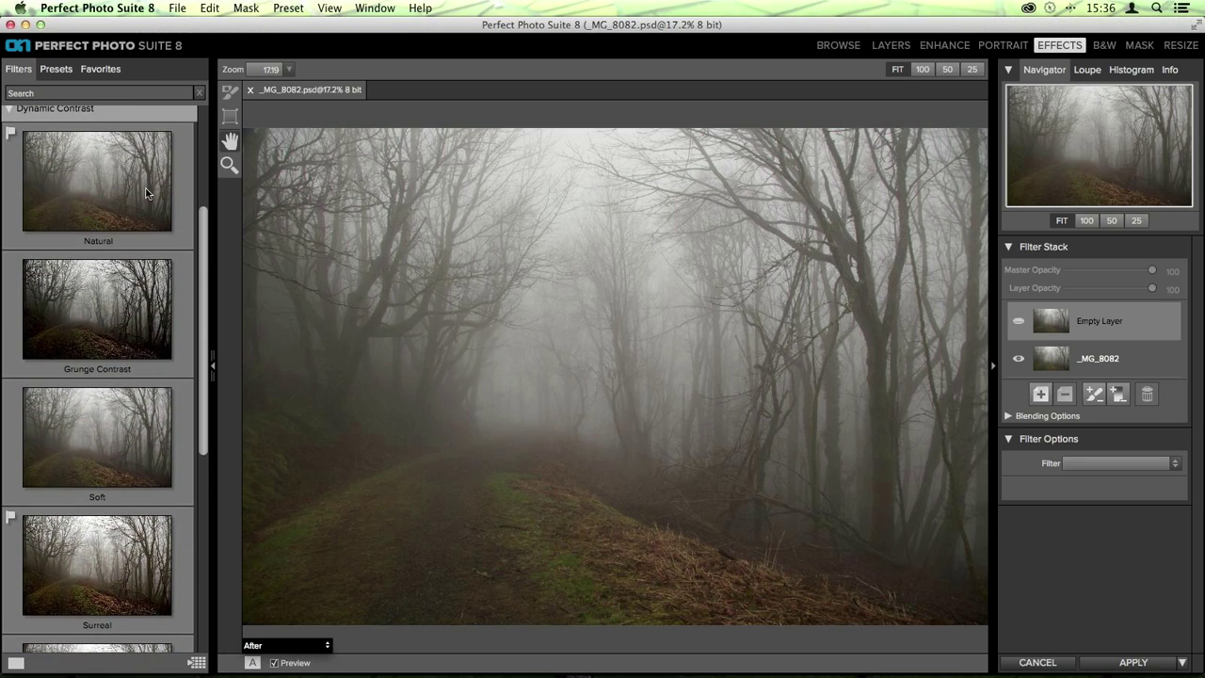
left_click(120, 179)
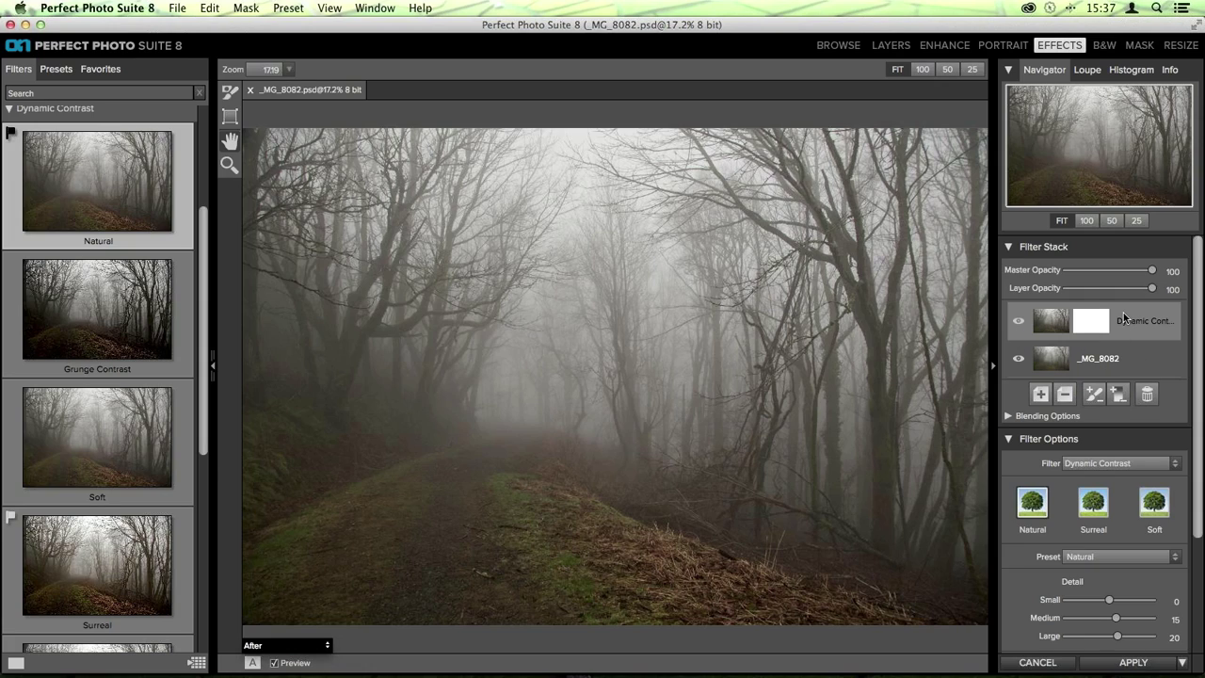
Auto-adjust the tones of the Dynamic Contrast filter and set Blacks to 13
scroll(1124, 313, "down", 5)
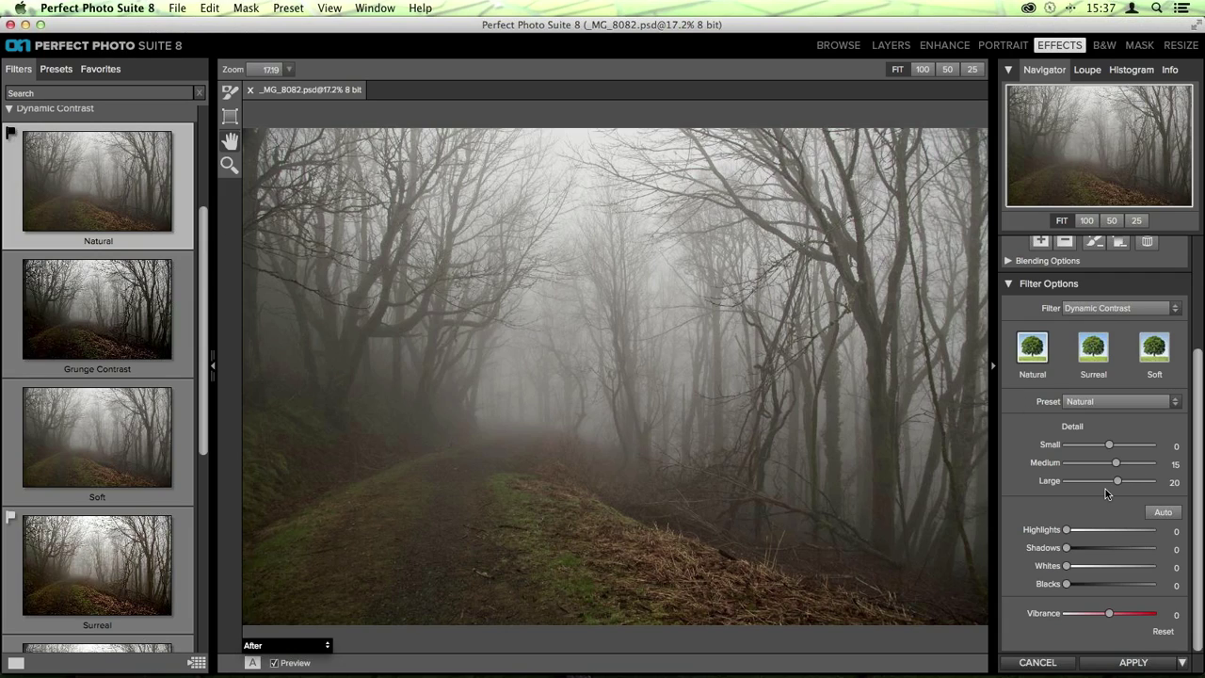
scroll(1118, 490, "down", 1)
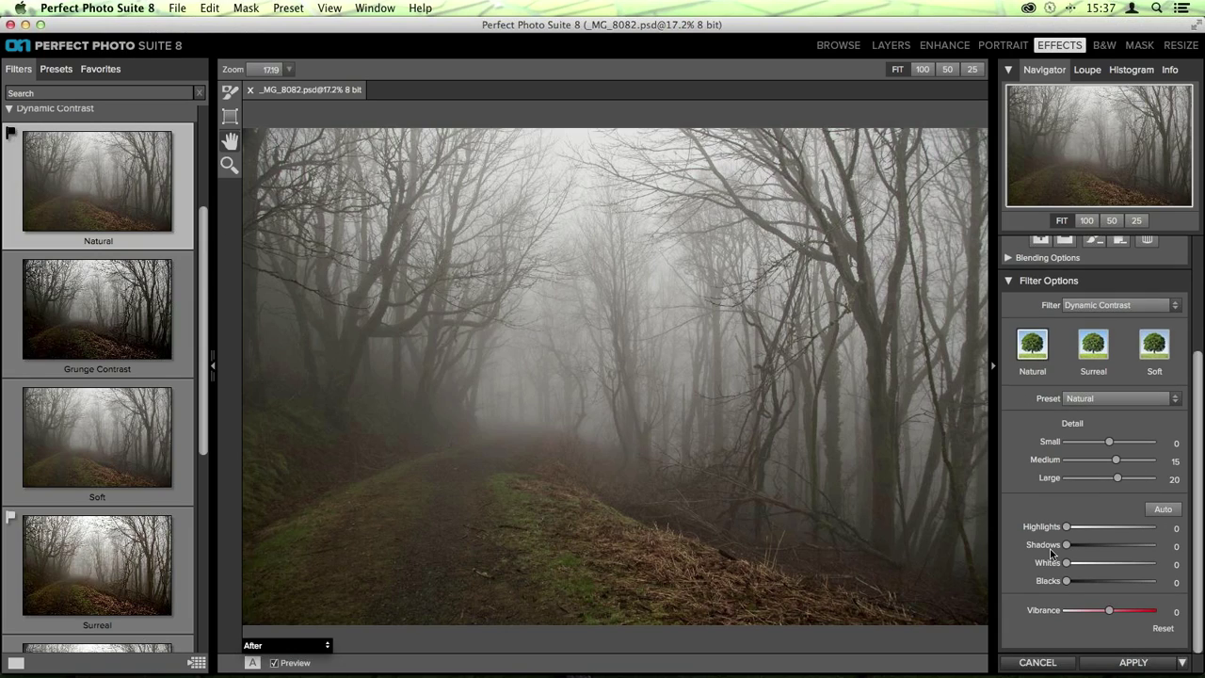
left_click(1162, 512)
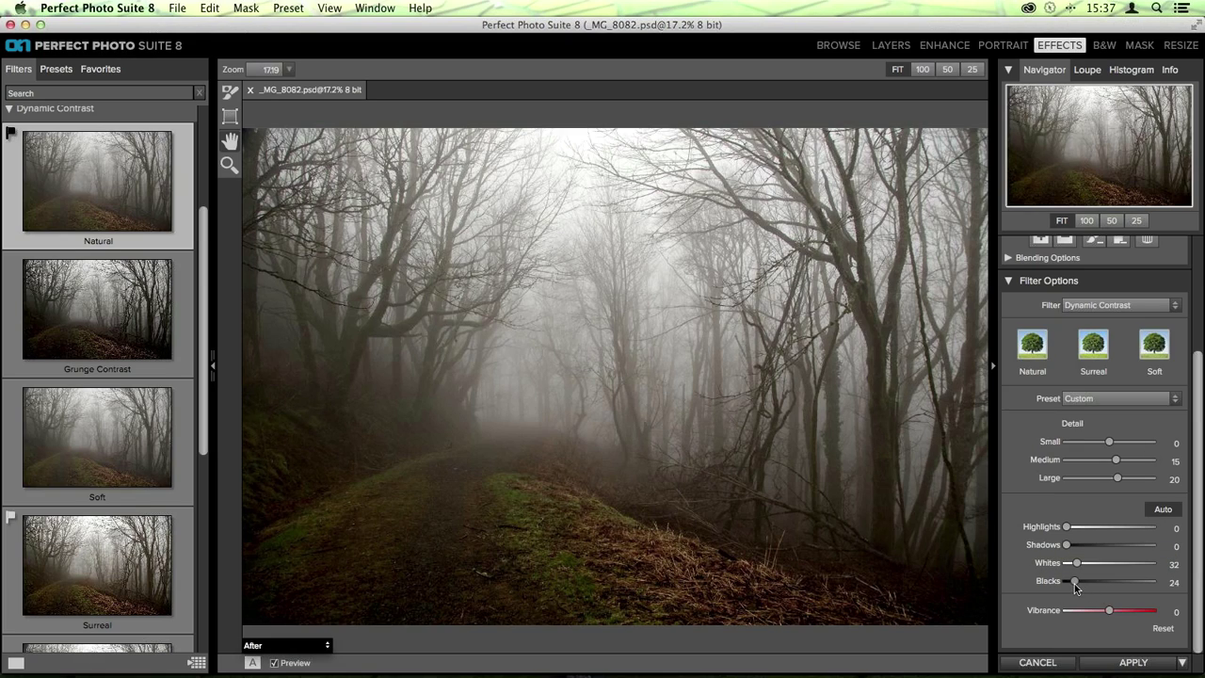
left_click_drag(1074, 583, 1071, 583)
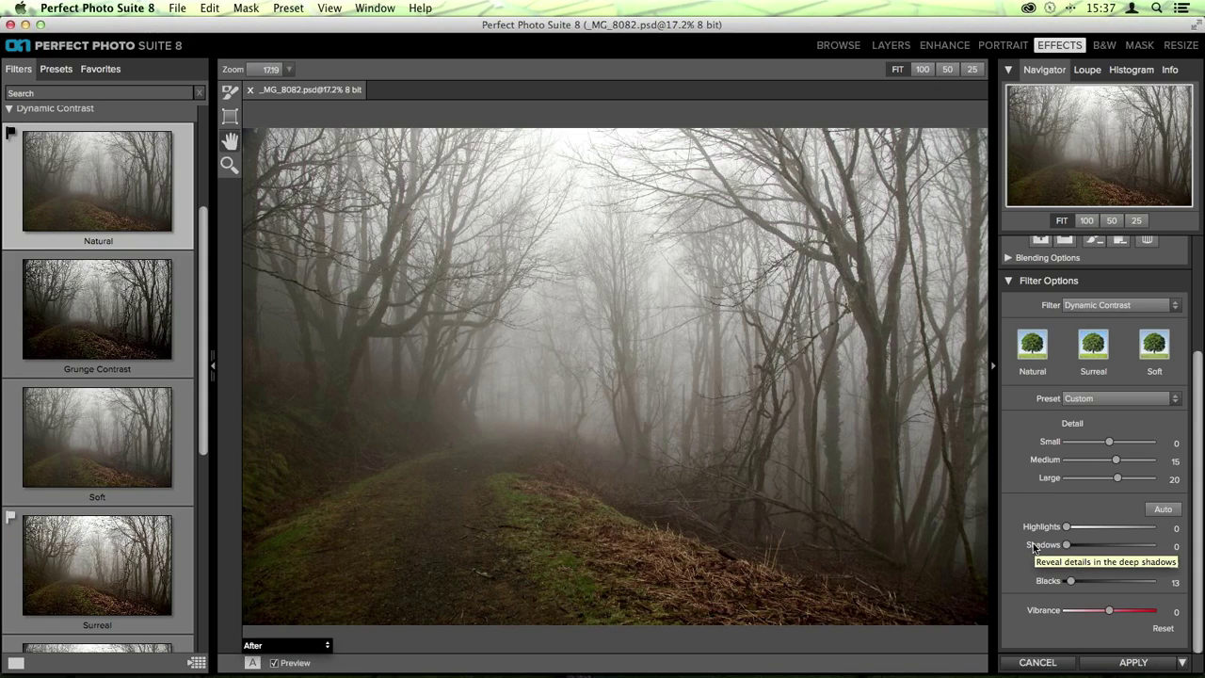
Set the Dynamic Contrast detail amounts to Small 7, Medium 28 and Large 33
scroll(1036, 544, "up", 2)
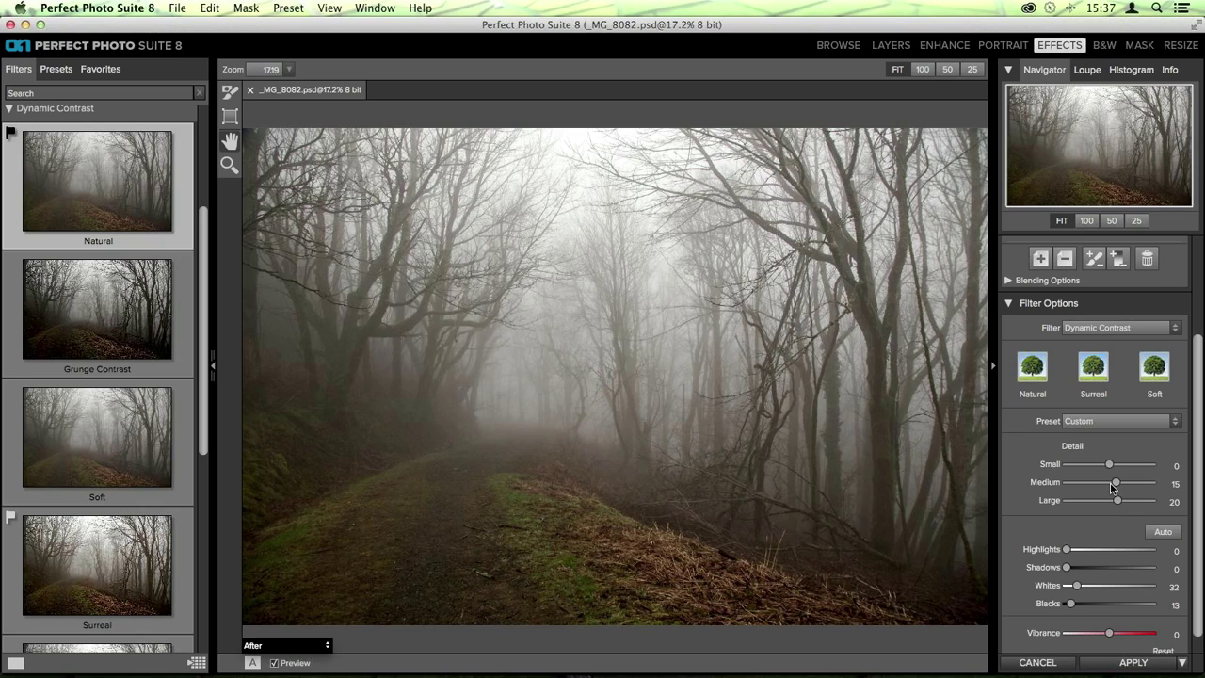
mouse_move(1111, 483)
left_mouse_down()
mouse_move(1108, 505)
mouse_move(1109, 483)
left_mouse_up()
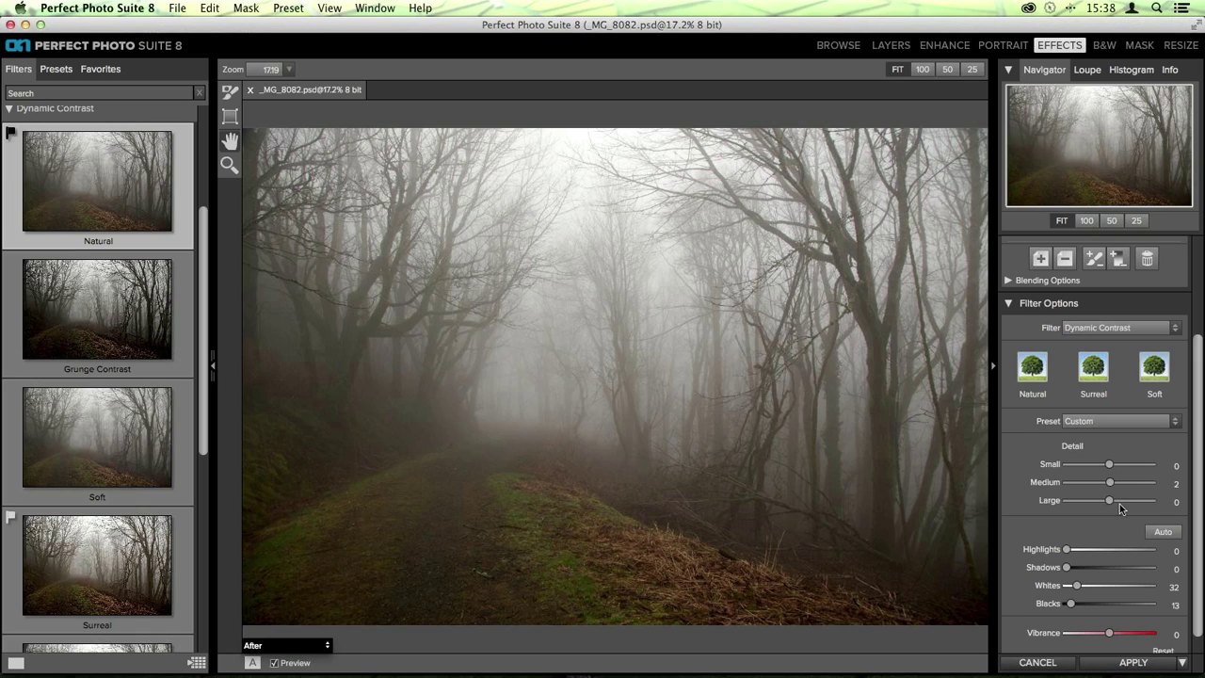
left_click_drag(1109, 502, 1122, 502)
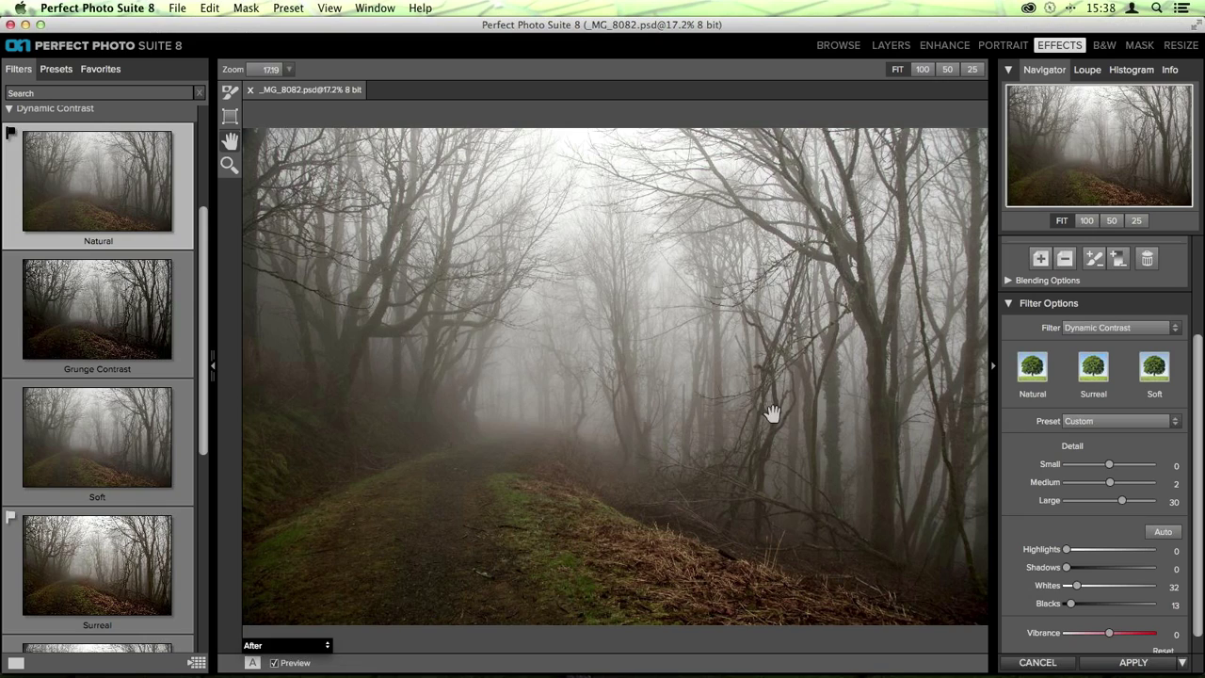
left_click_drag(1122, 501, 1126, 503)
left_click_drag(1112, 472, 1117, 471)
left_click_drag(1114, 485, 1121, 488)
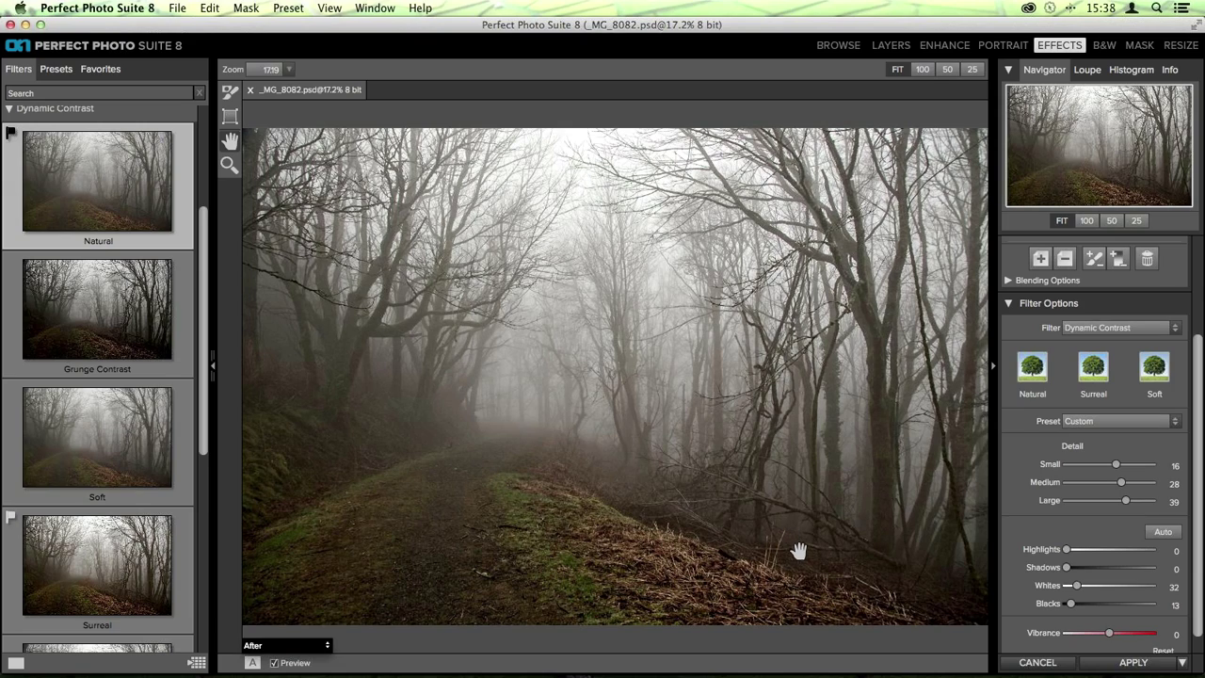
left_click_drag(1116, 465, 1124, 506)
Raise the Dynamic Contrast filter's Vibrance slightly and add a new empty filter layer above it
scroll(1125, 504, "down", 2)
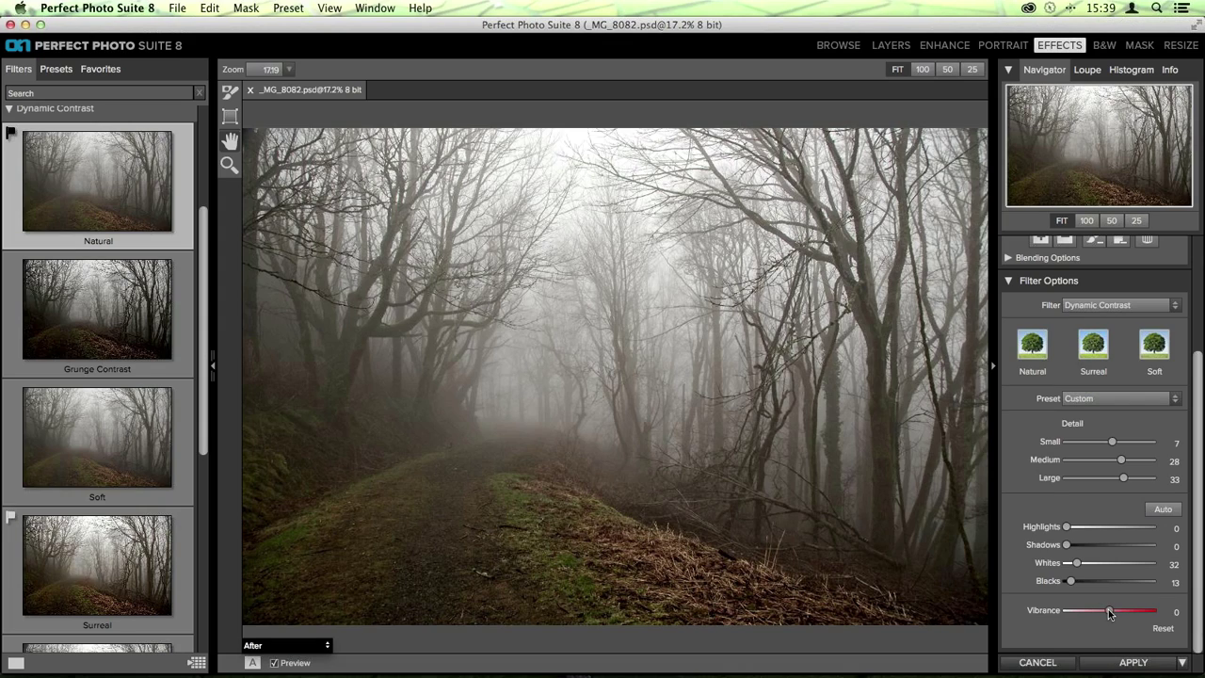
left_click_drag(1110, 612, 1119, 613)
scroll(1131, 509, "up", 4)
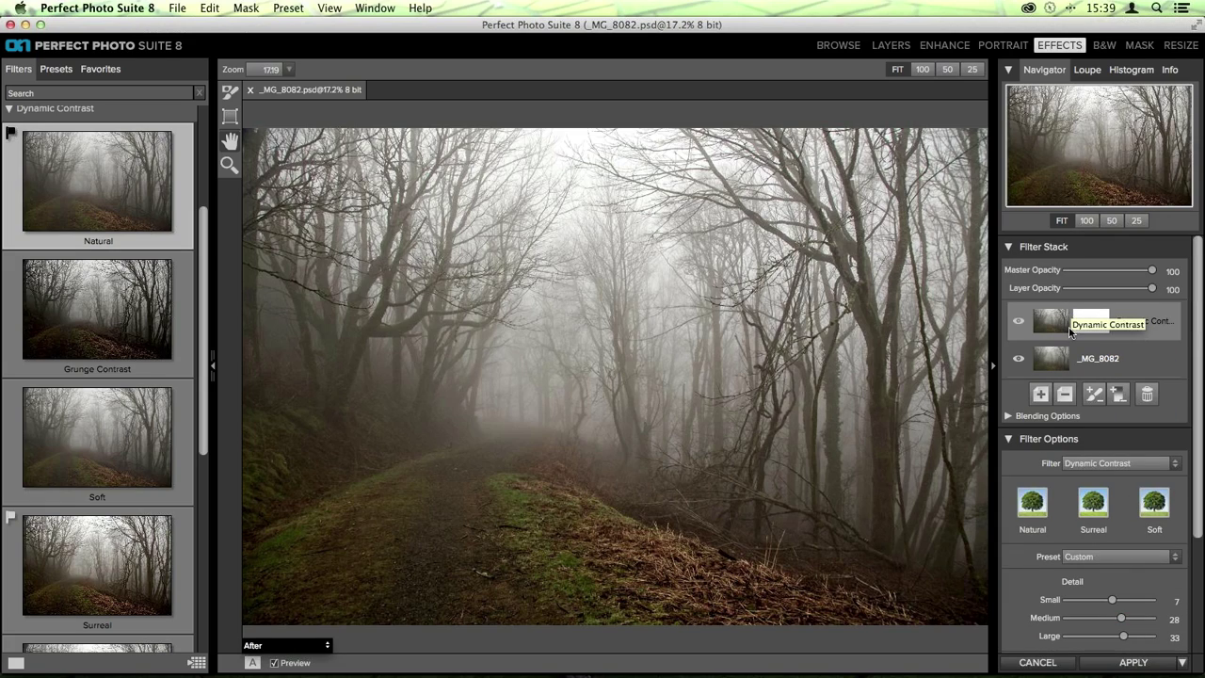
left_click(1040, 398)
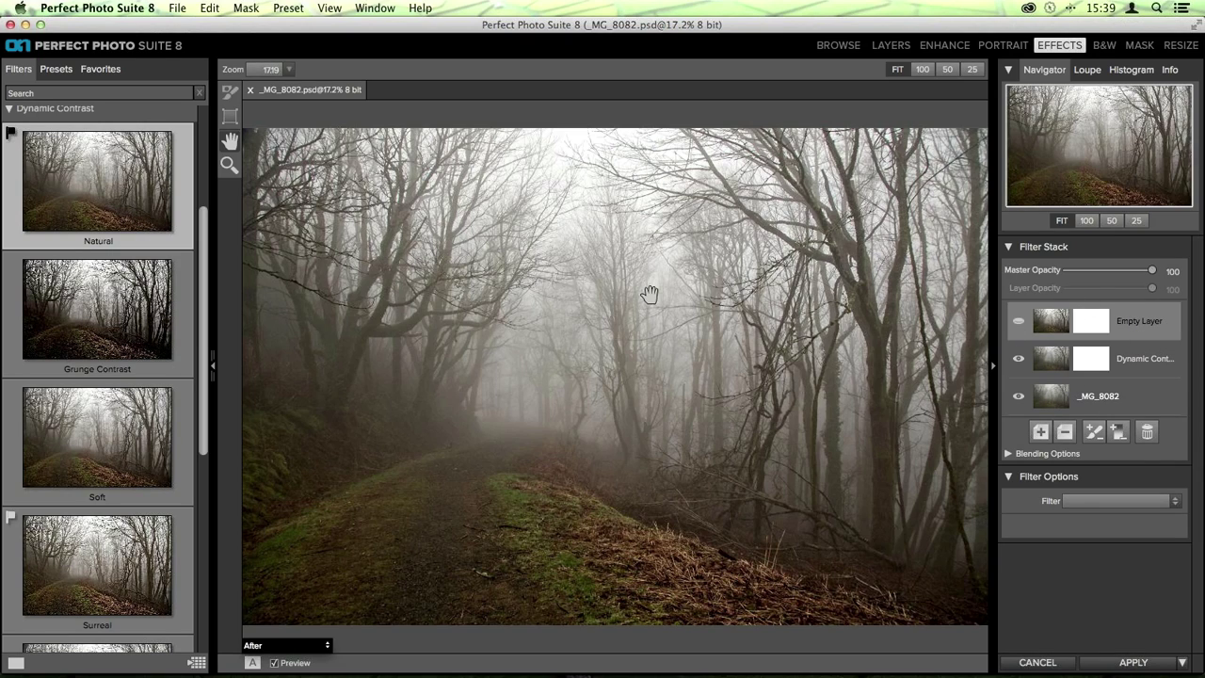
Browse the Sunshine filters for one that suits the empty layer above the Dynamic Contrast filter
scroll(29, 285, "up", 5)
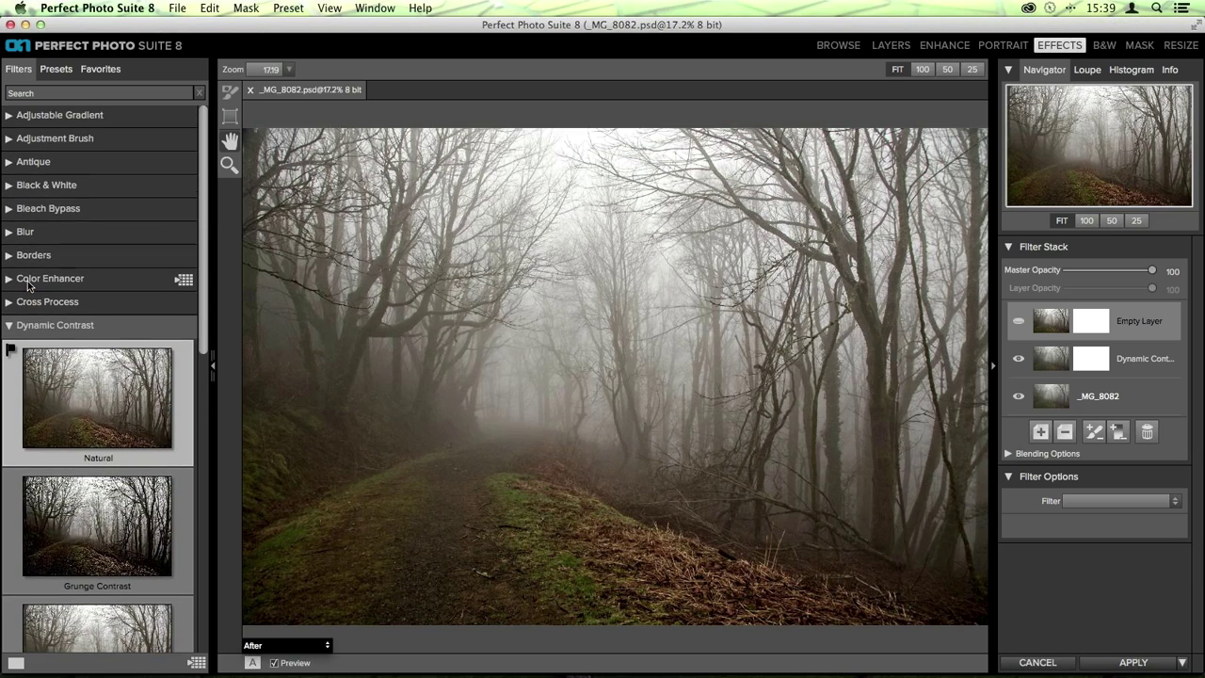
scroll(28, 286, "down", 2)
left_click(34, 268)
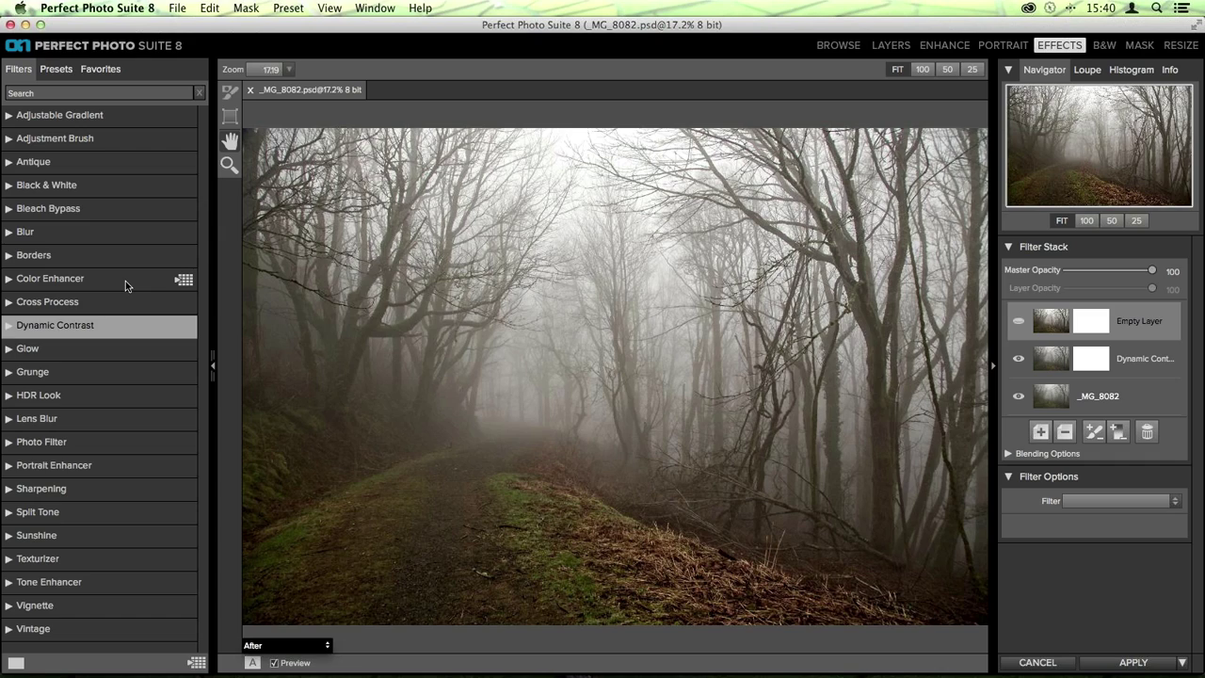
left_click(14, 538)
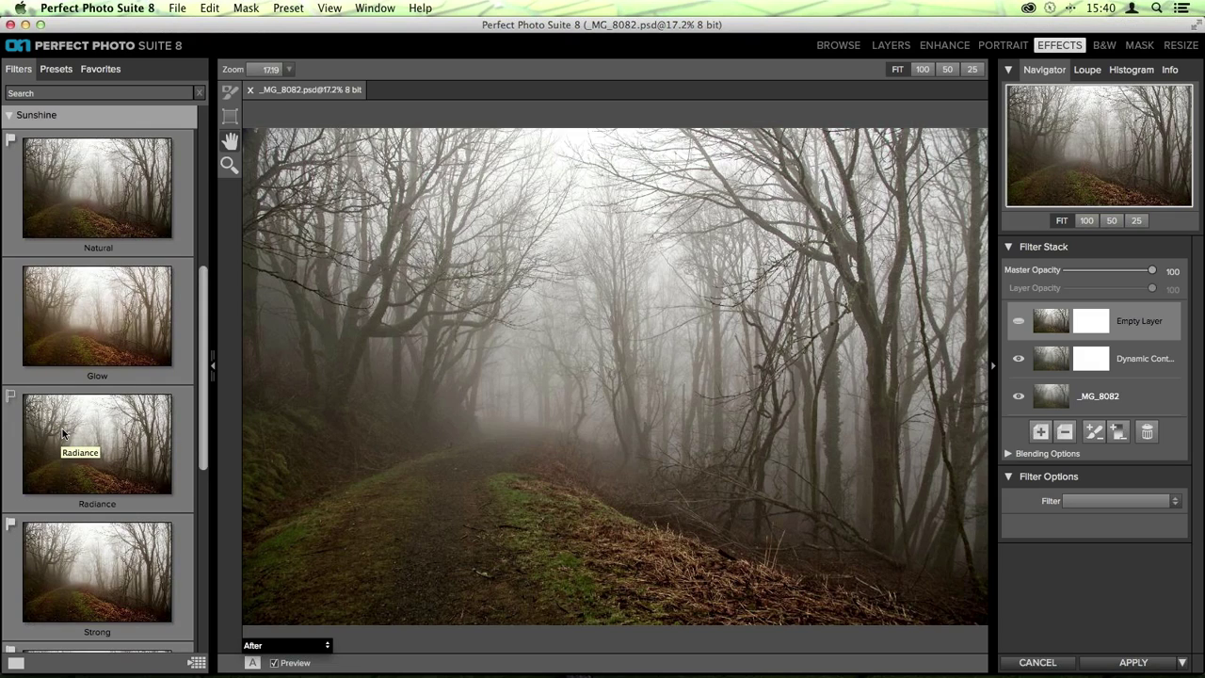
scroll(179, 369, "down", 2)
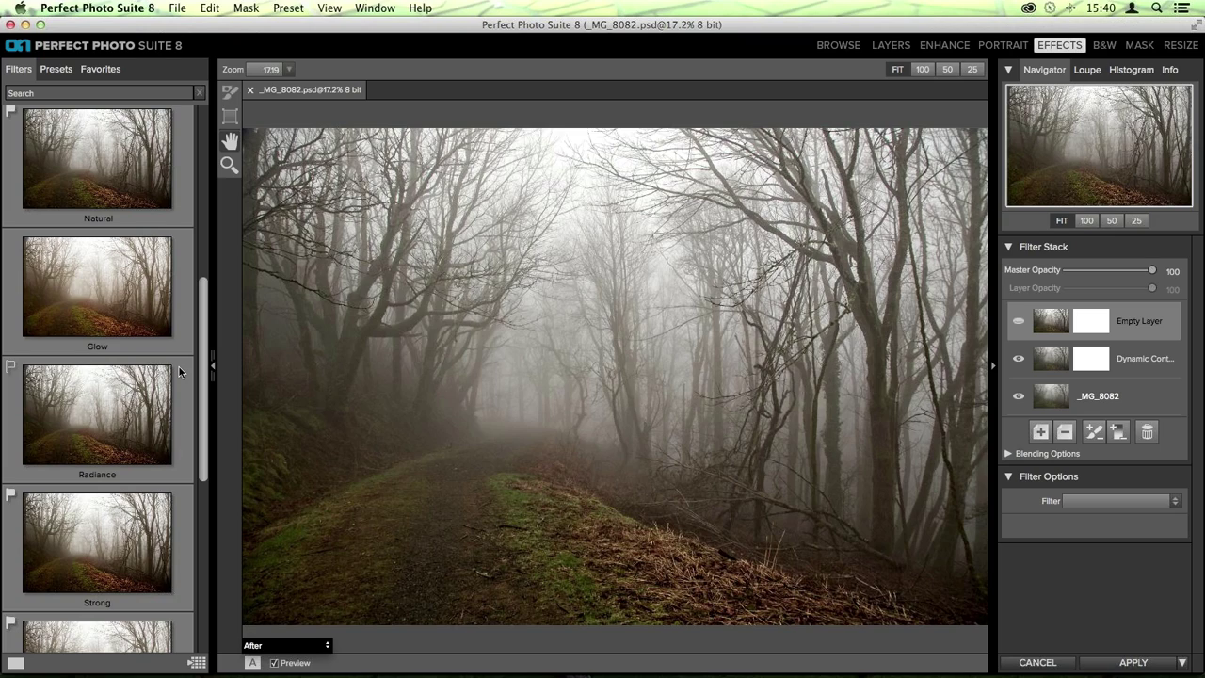
scroll(179, 369, "down", 5)
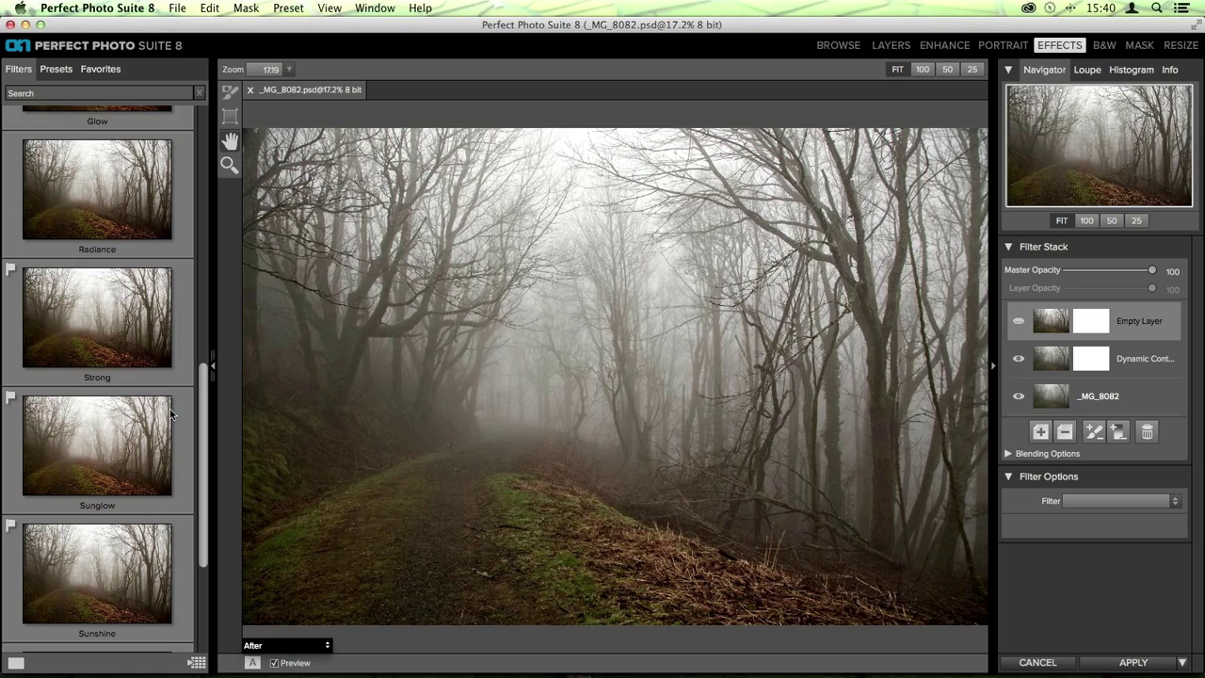
scroll(144, 387, "down", 2)
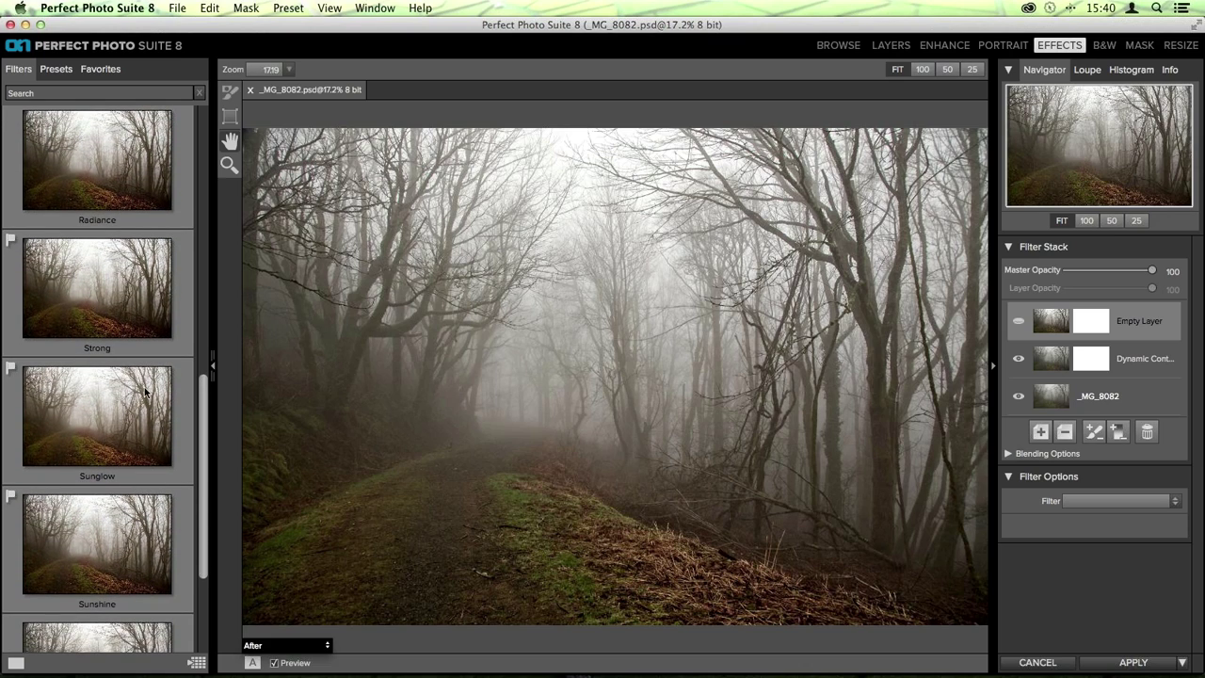
scroll(132, 434, "down", 2)
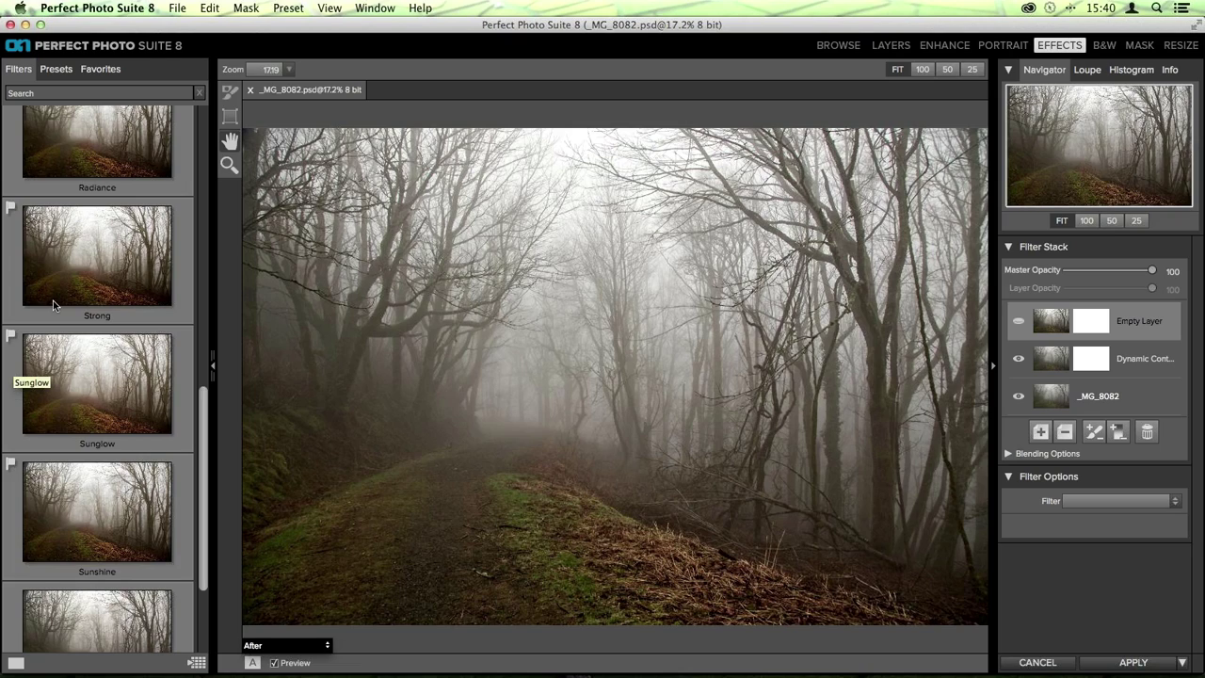
Look through the filters and presets marked as favorites, down to the end of the list
left_click(103, 72)
scroll(169, 175, "down", 10)
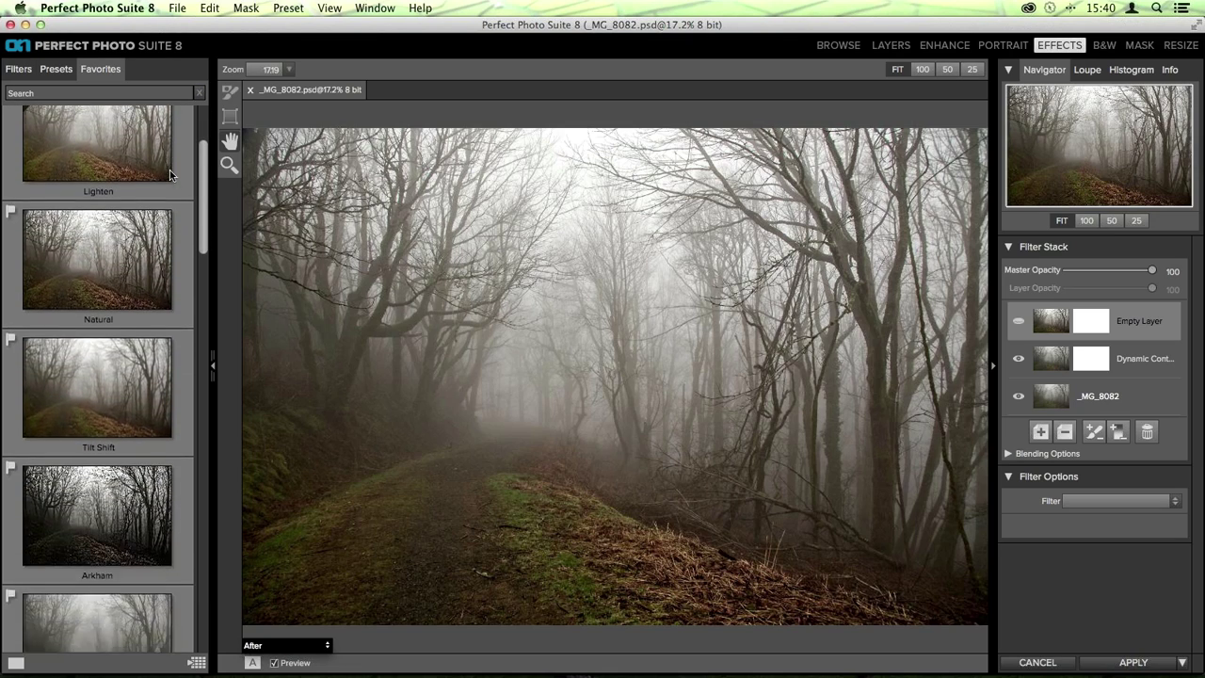
scroll(169, 174, "down", 10)
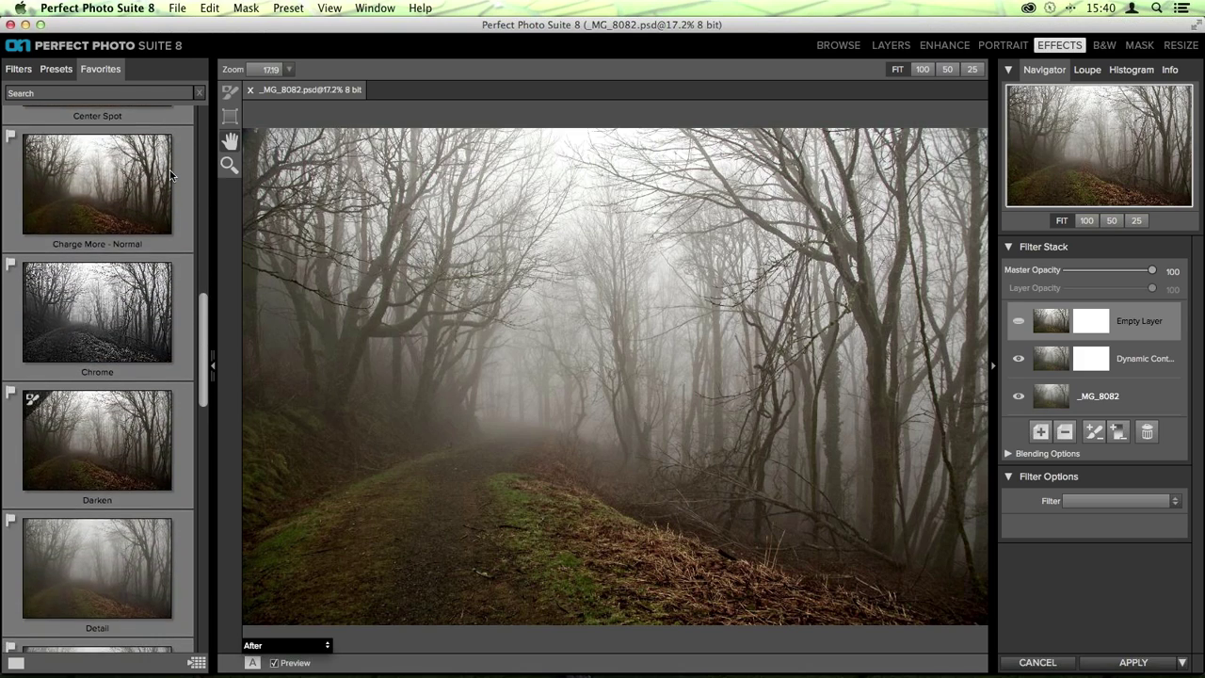
scroll(169, 169, "down", 5)
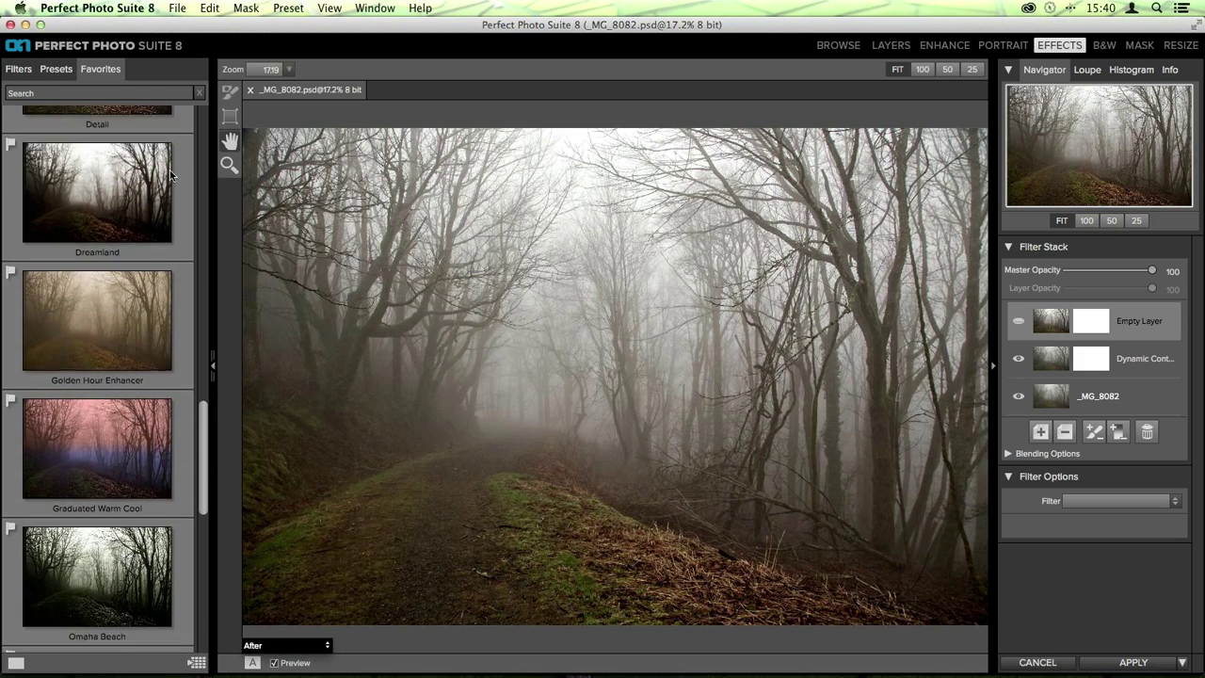
scroll(169, 170, "down", 3)
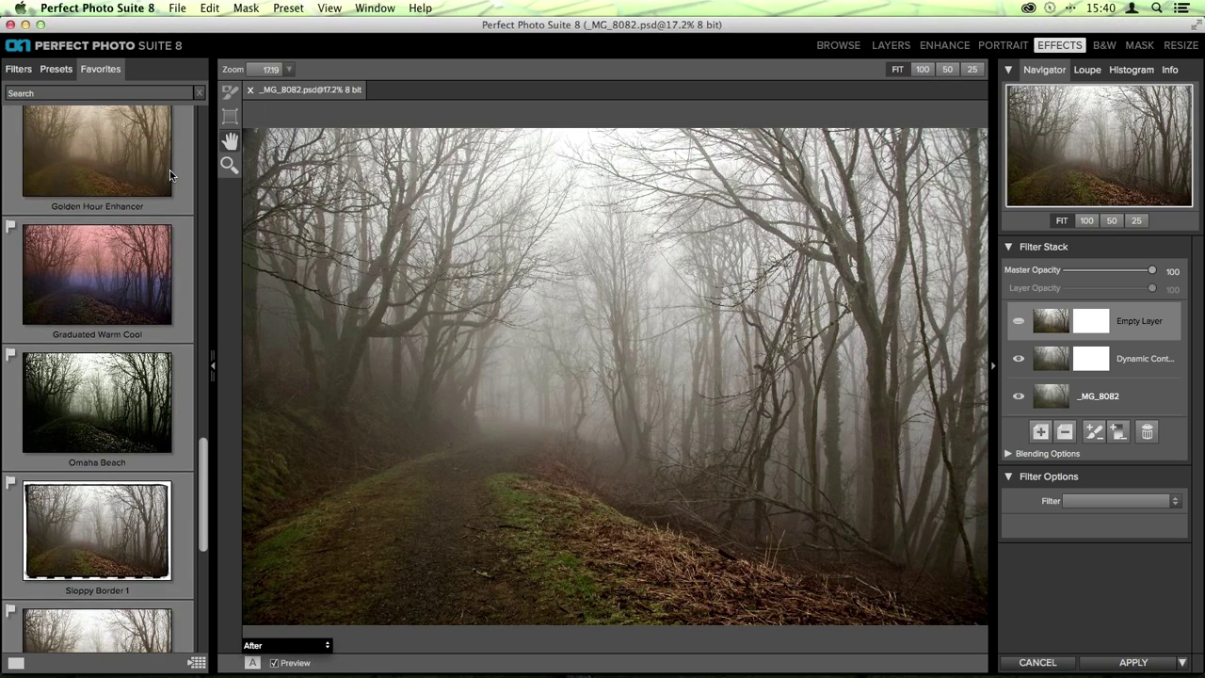
scroll(169, 170, "down", 5)
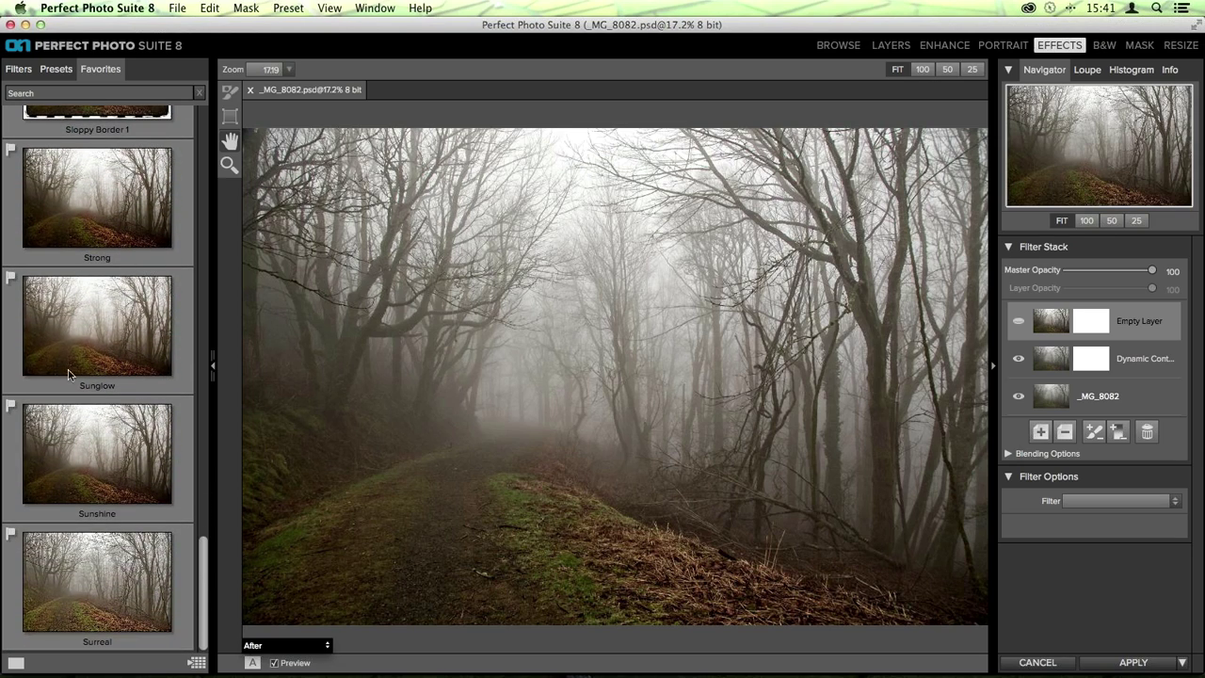
Return to the Sunshine filters, mark Warm Highlights as a favorite and remove the mark again
left_click(19, 69)
scroll(51, 298, "down", 5)
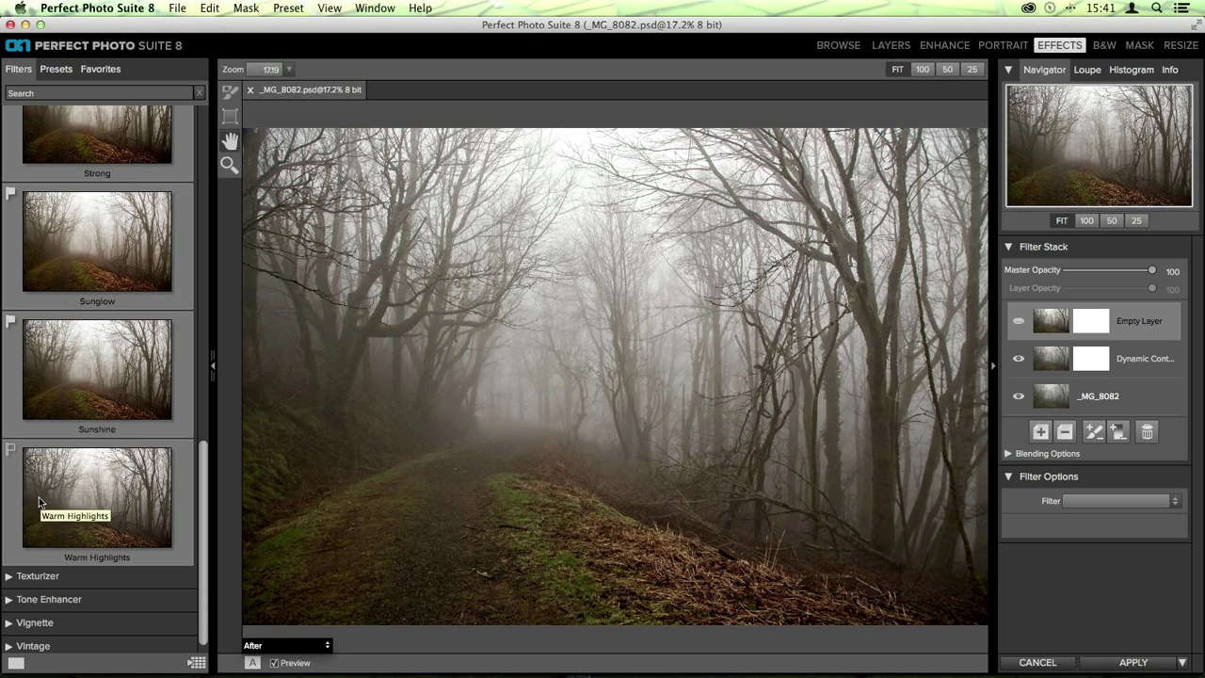
left_click(11, 450)
left_click(11, 450)
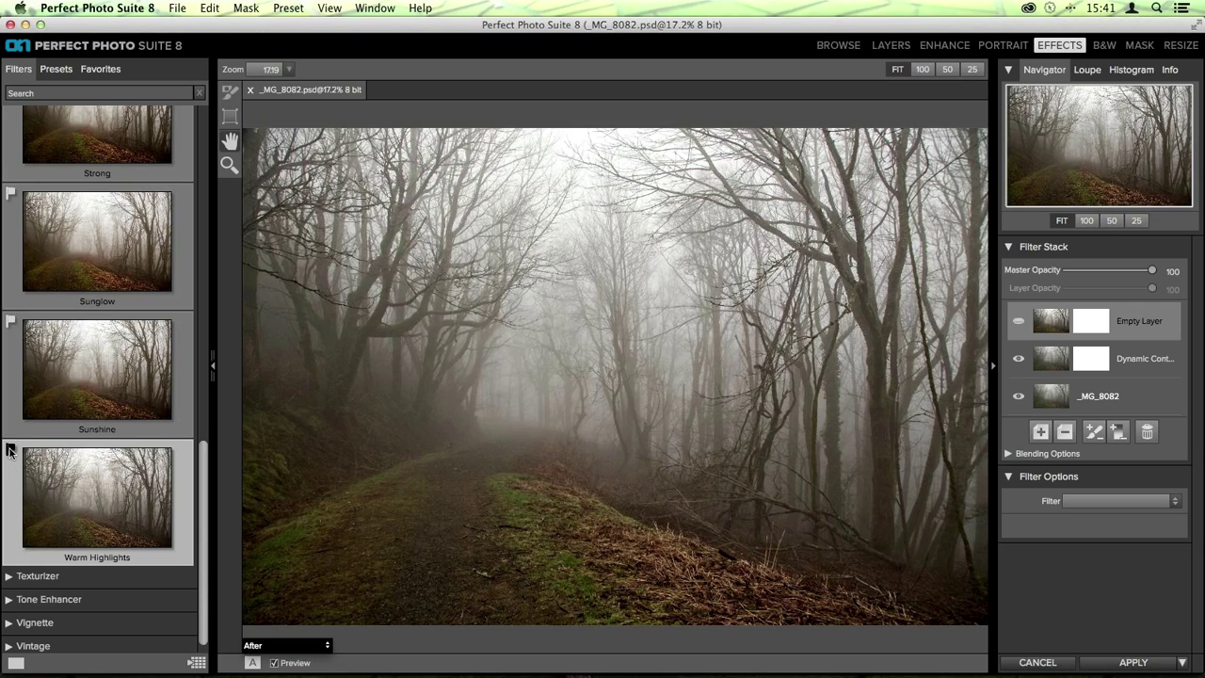
left_click(11, 450)
Apply the Sunglow filter to the empty layer and set its Amount to 49, Warmth to -14 and Saturation to -4
scroll(142, 527, "up", 3)
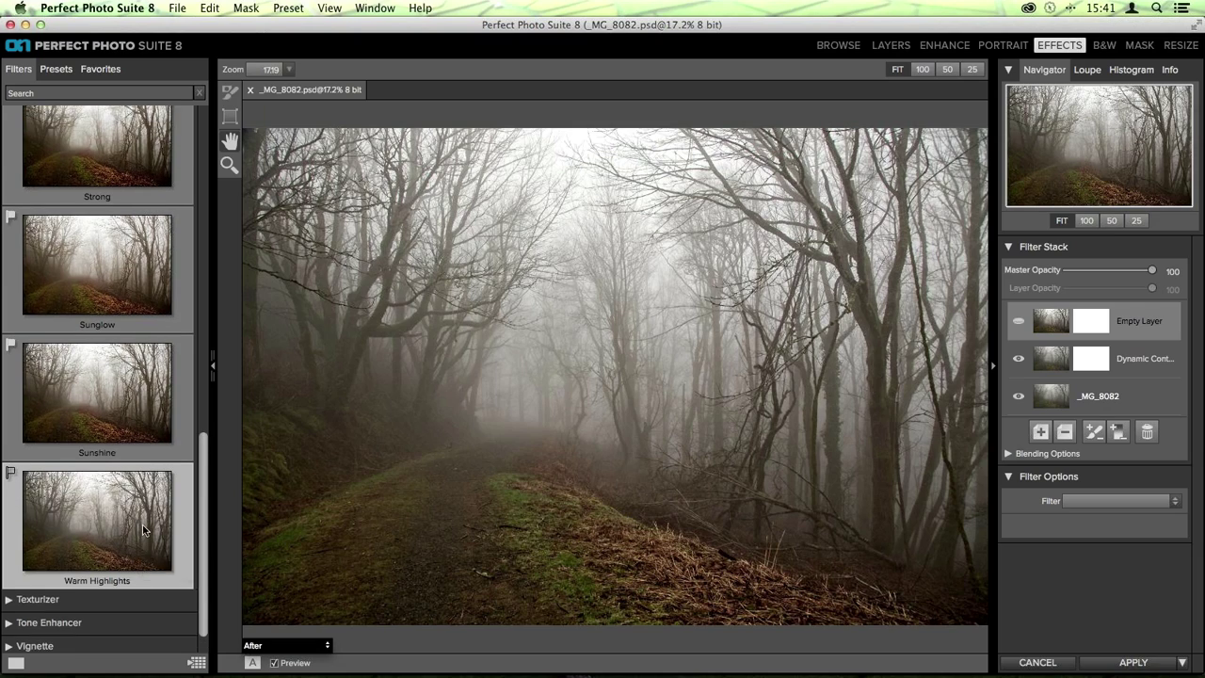
left_click(105, 349)
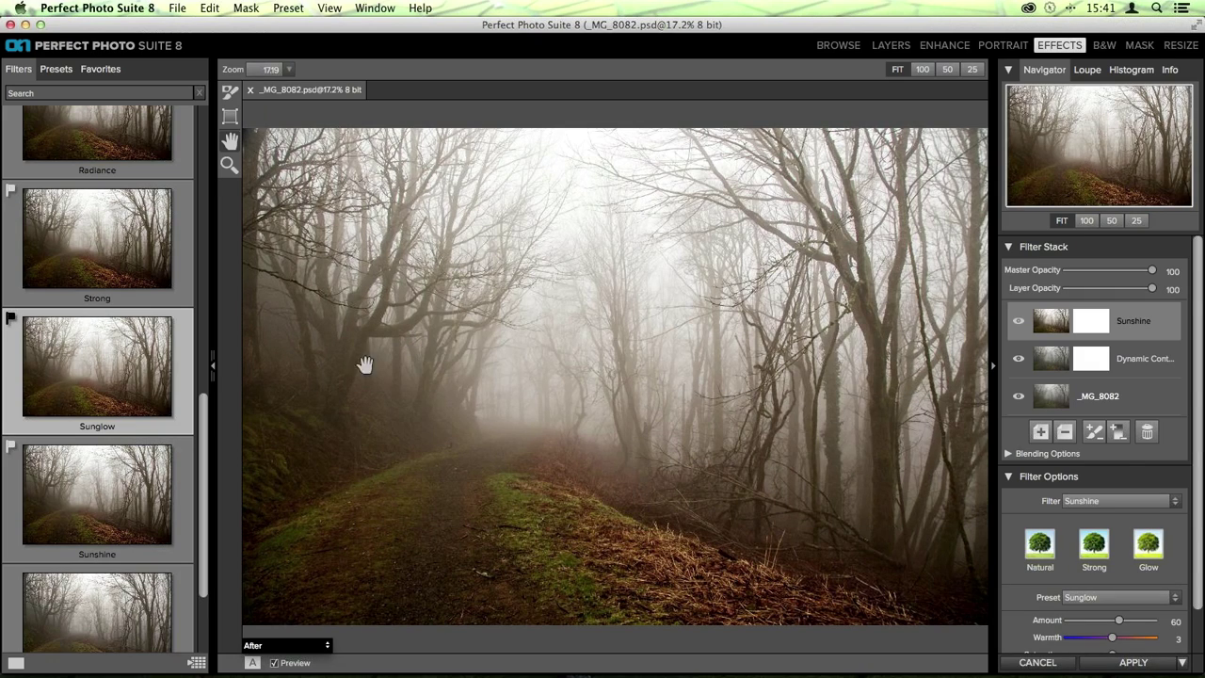
scroll(1078, 396, "down", 2)
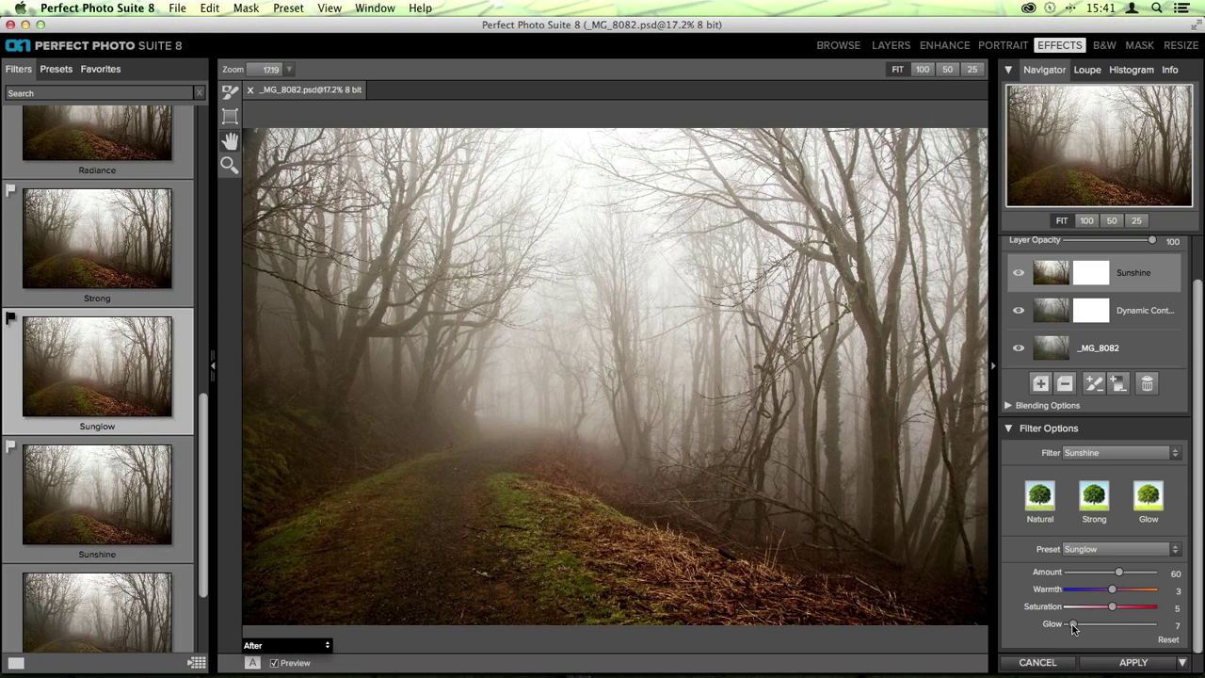
left_click(1074, 625)
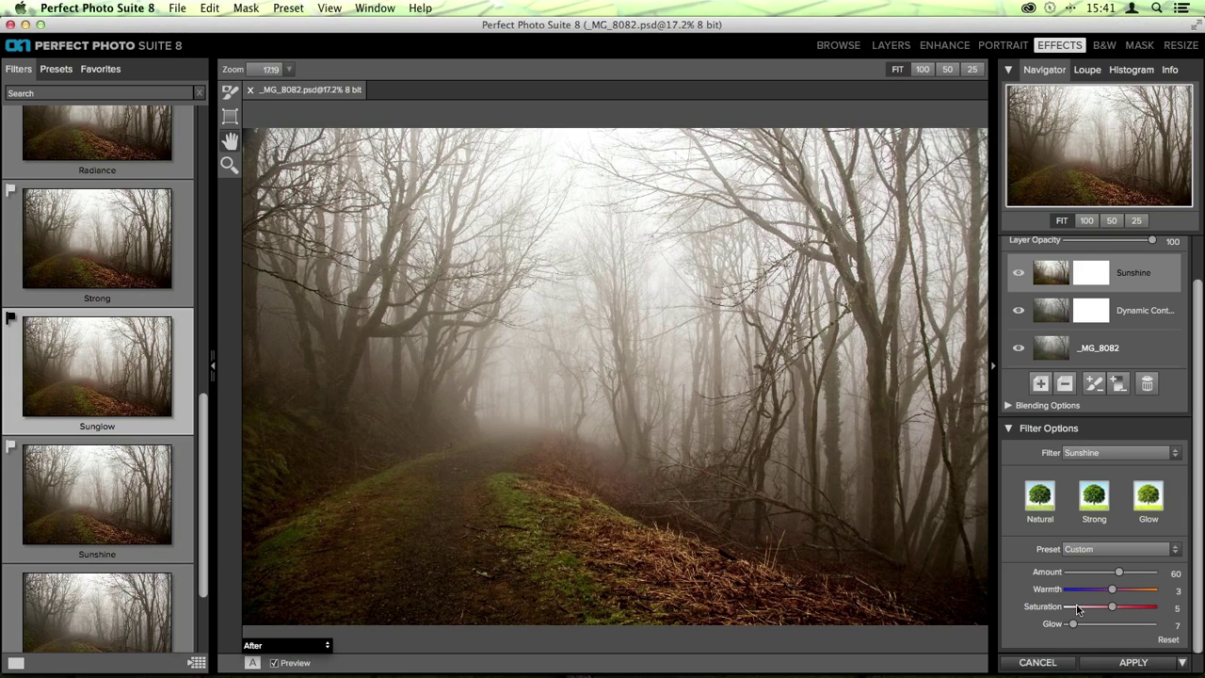
left_click_drag(1119, 573, 1097, 591)
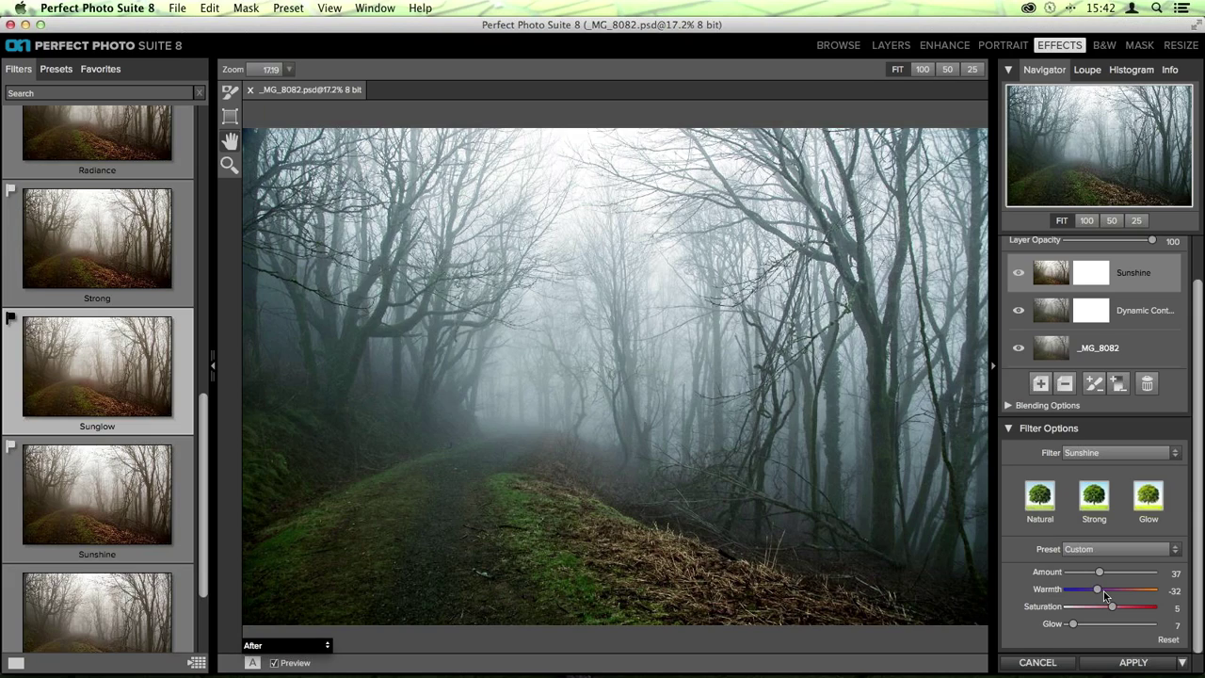
left_click_drag(1097, 590, 1105, 592)
left_click_drag(1114, 611, 1108, 613)
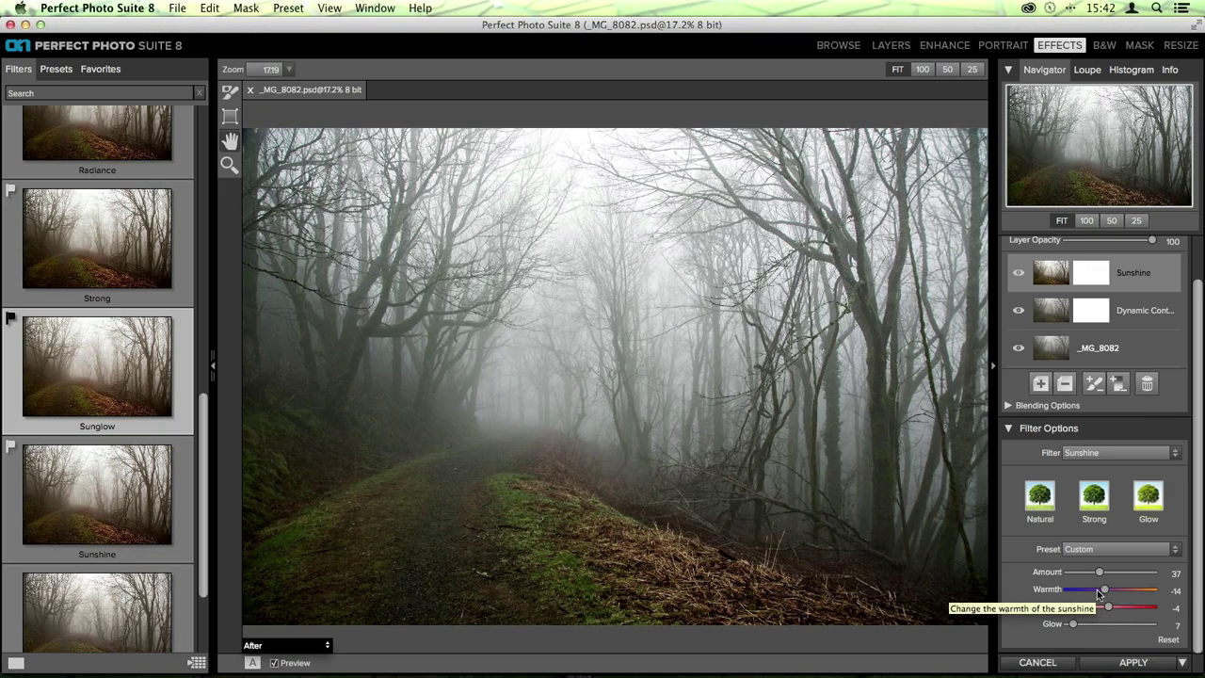
left_click_drag(1098, 578, 1110, 577)
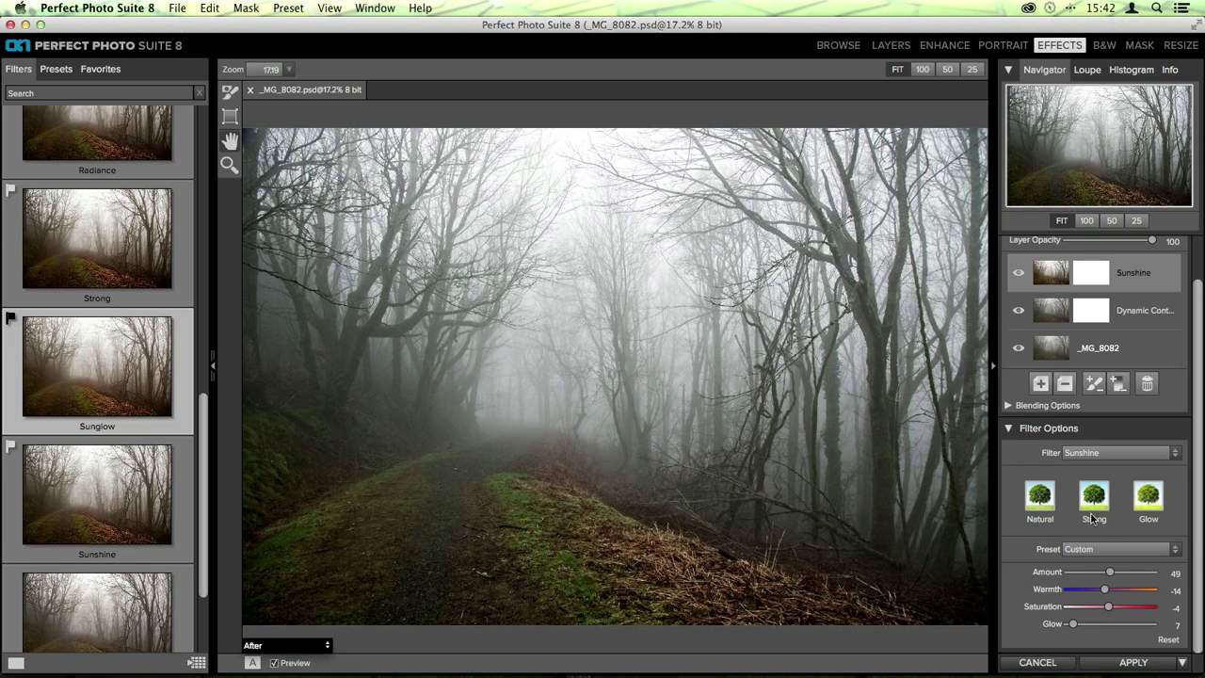
scroll(1092, 517, "up", 2)
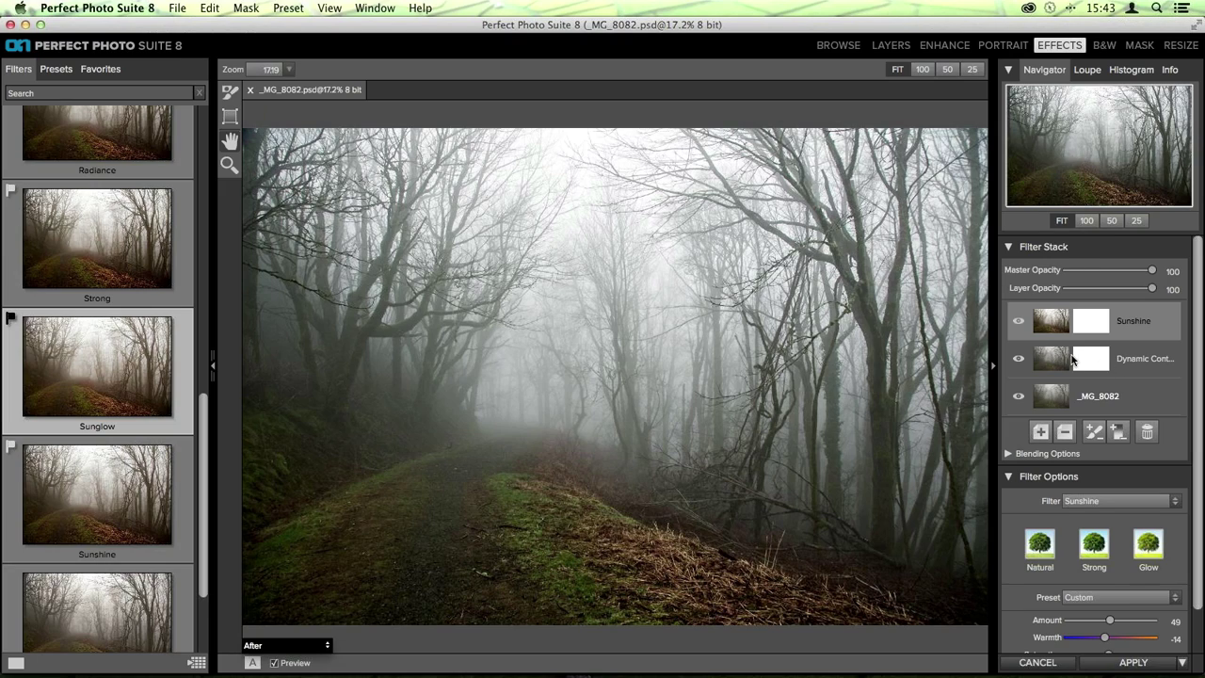
scroll(1071, 357, "down", 2)
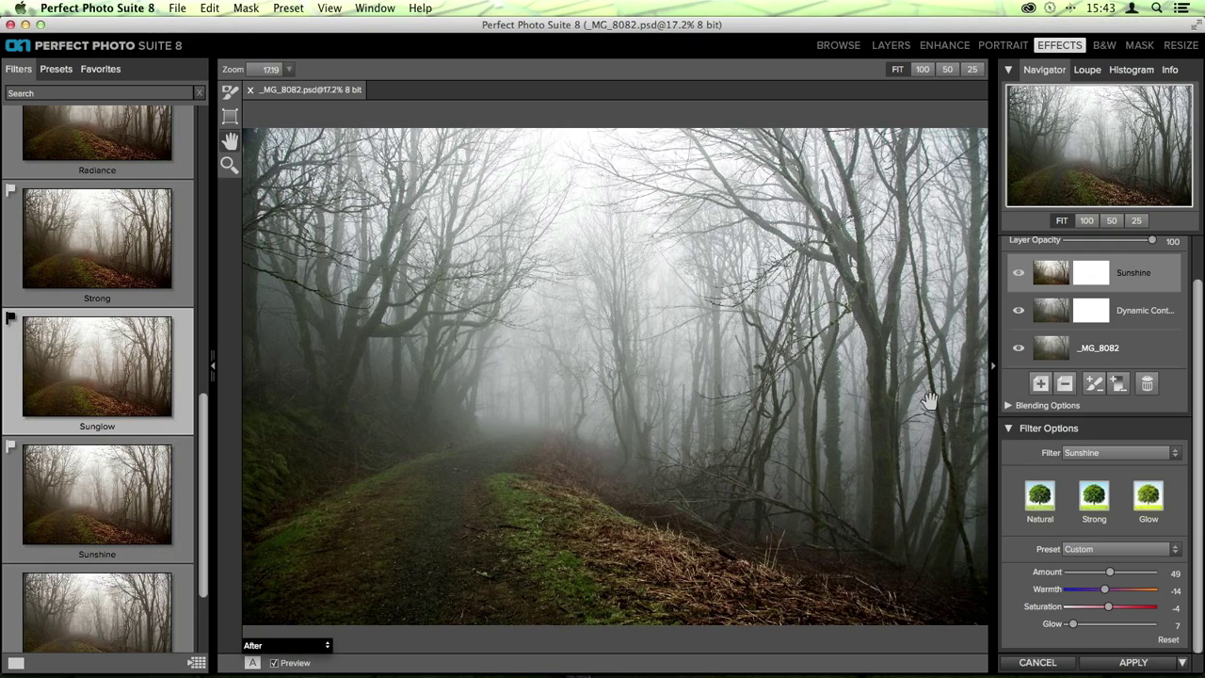
Save the filter stack as a preset named "Sleepy Hollow Look" in the custom landscape presets category, entering the creator's name
left_click(290, 8)
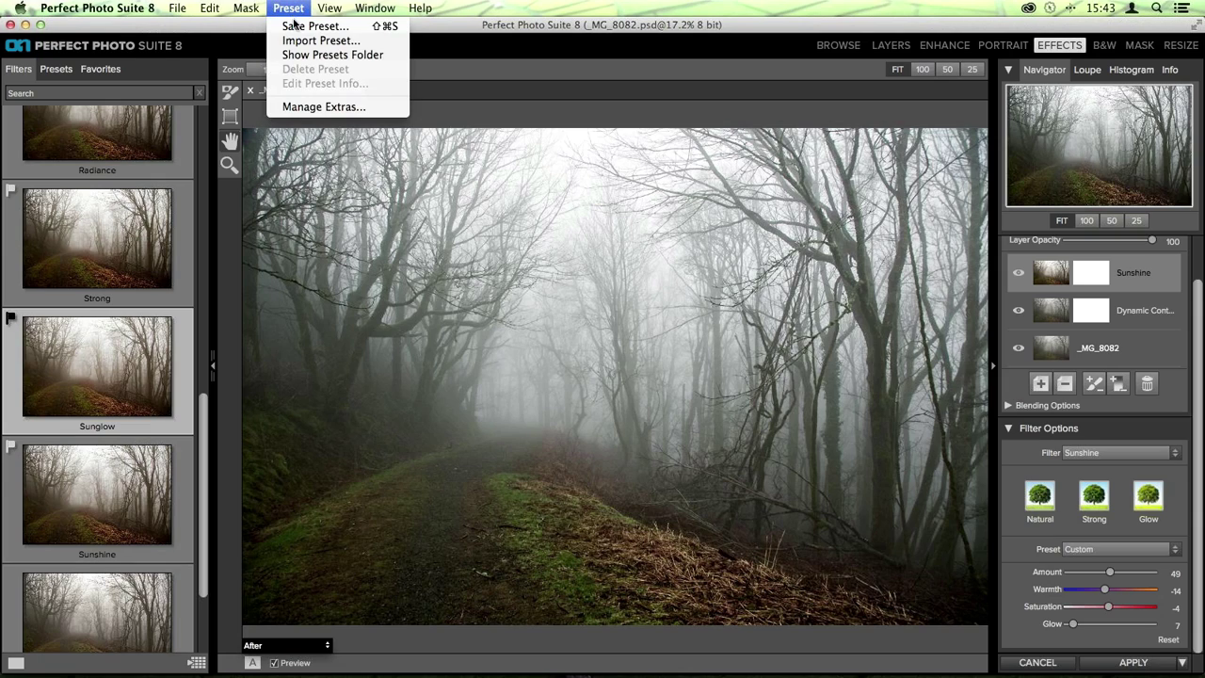
left_click(356, 29)
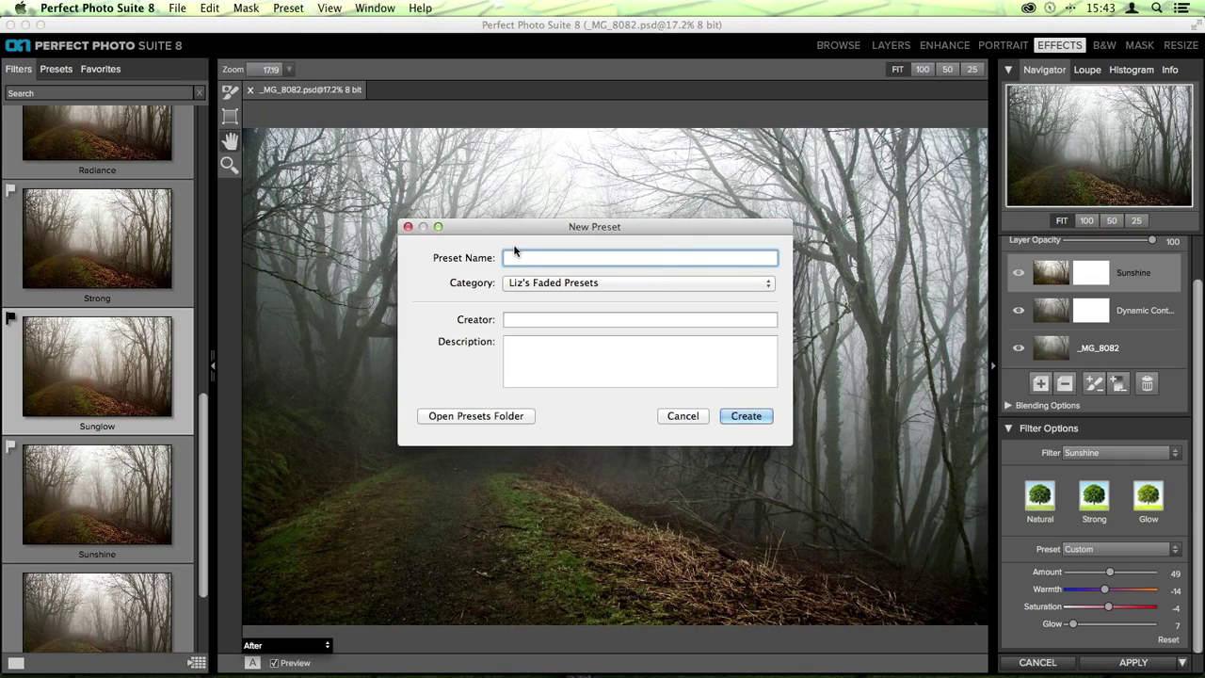
type("Sleepy Hollow Look")
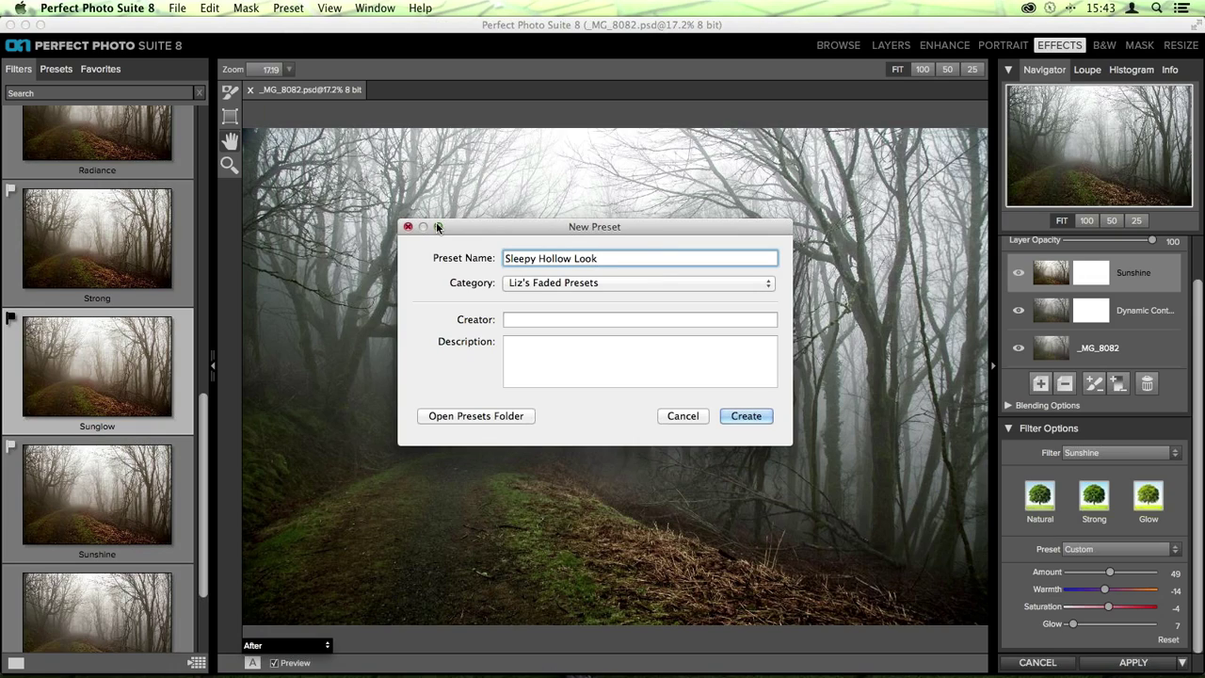
left_click(539, 287)
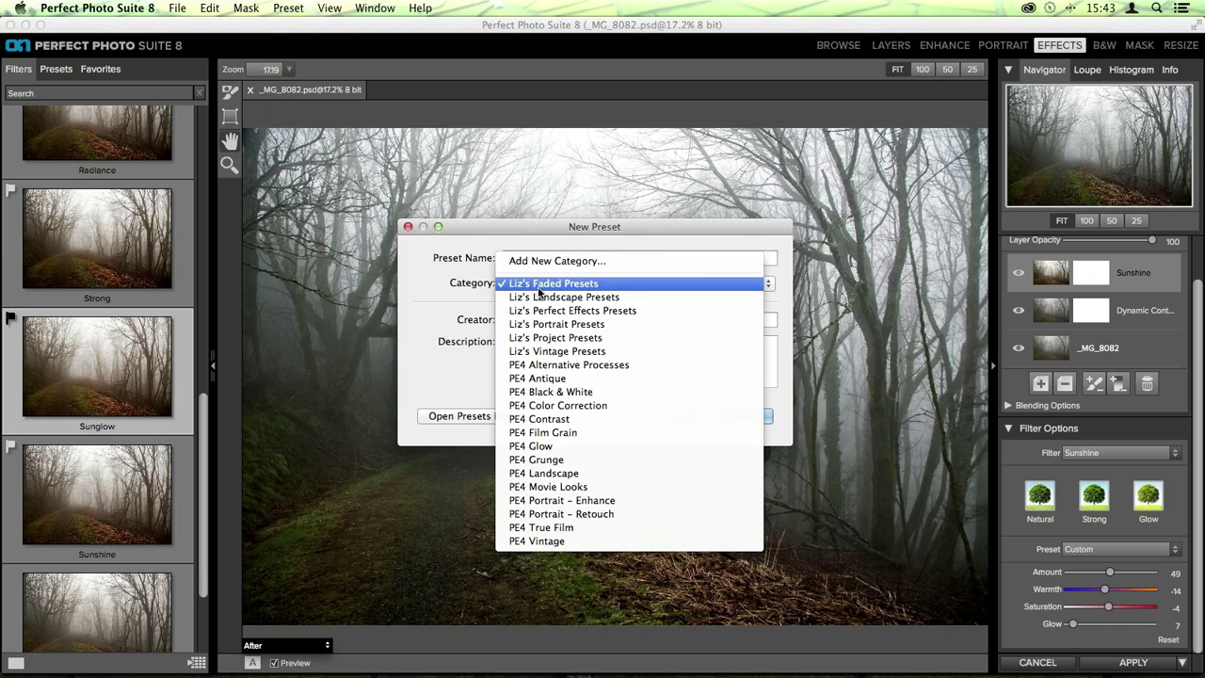
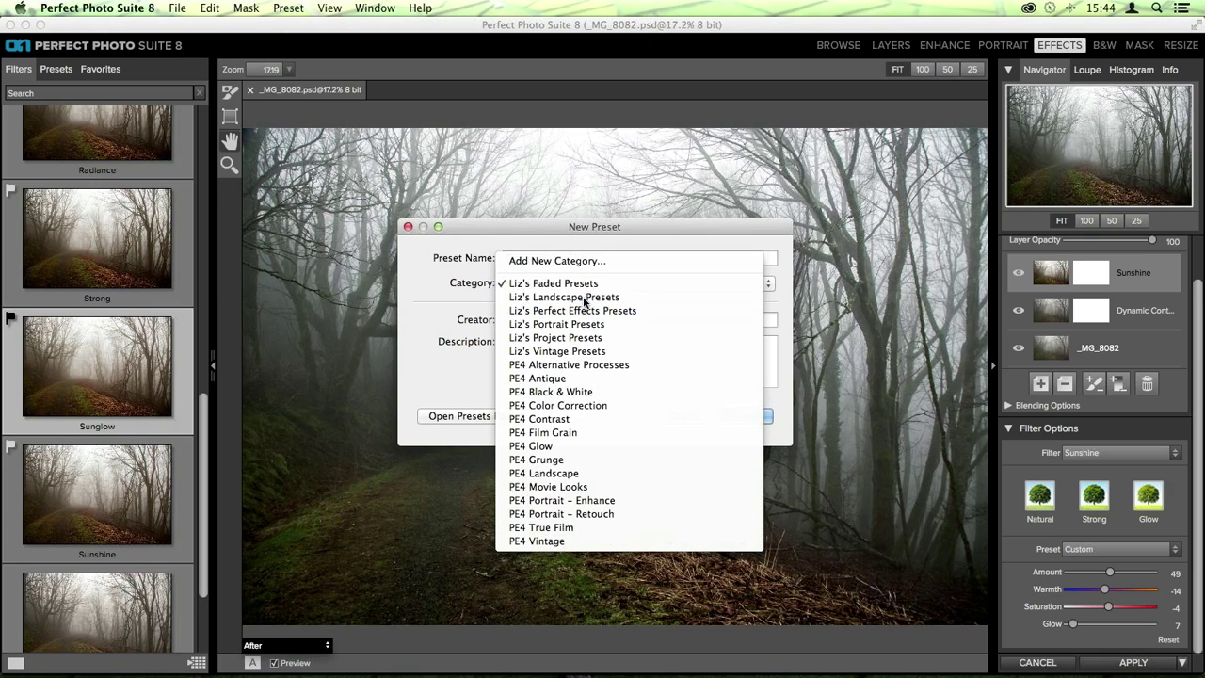
left_click(586, 297)
left_click(542, 319)
type("liz")
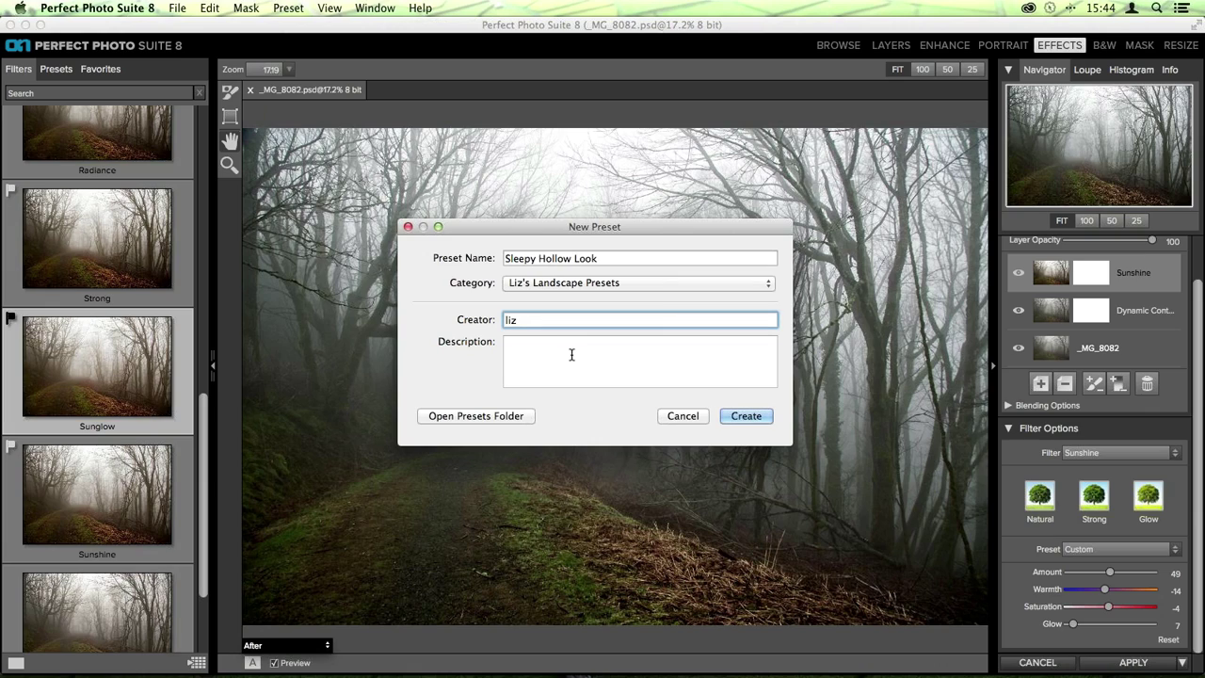
left_click(746, 415)
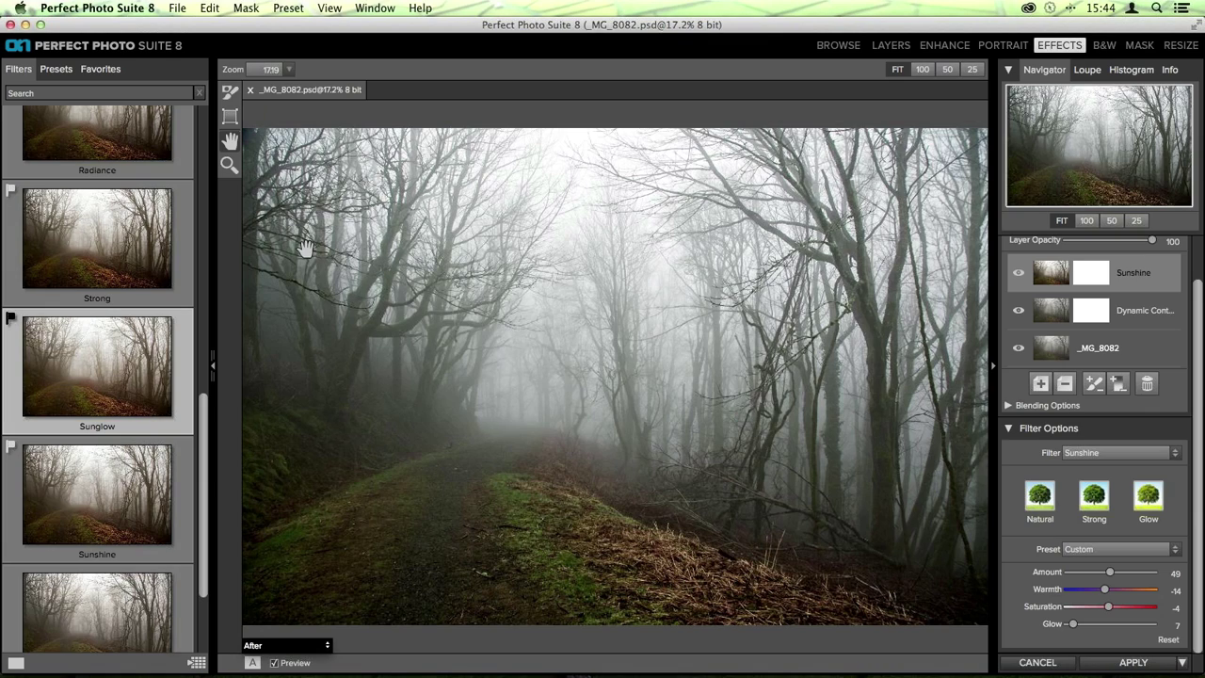
Open the custom landscape presets category and view the saved Sleepy Hollow Look preset among its presets
left_click(55, 70)
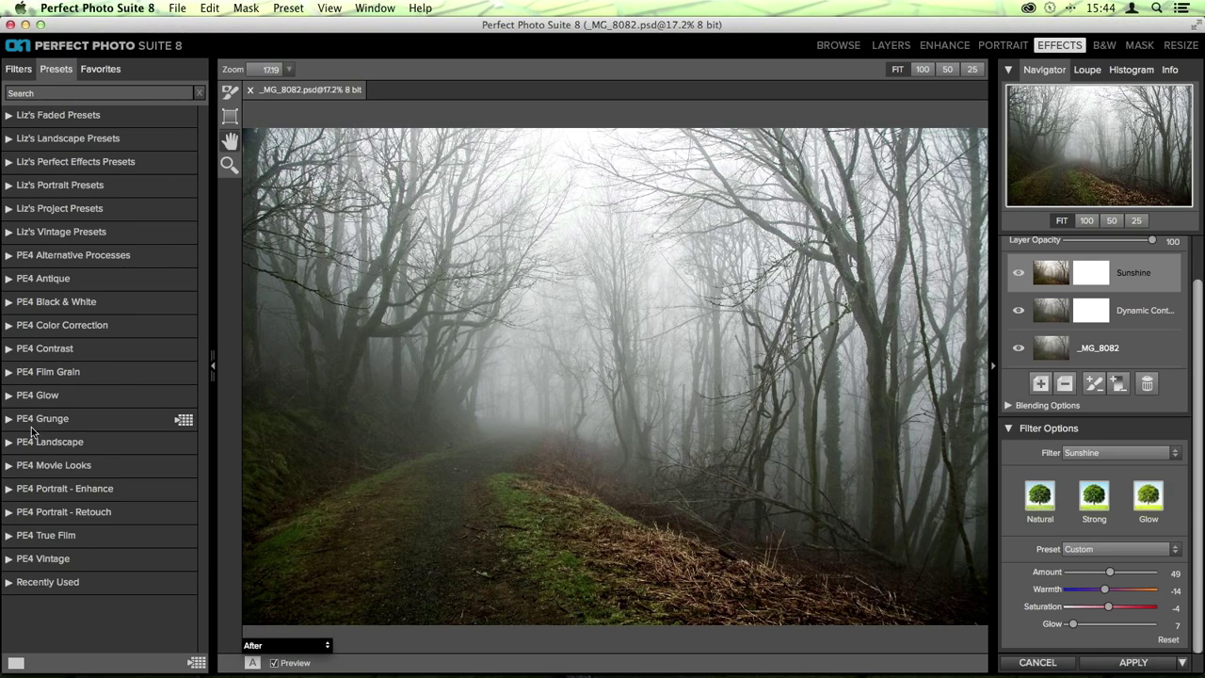
left_click(48, 137)
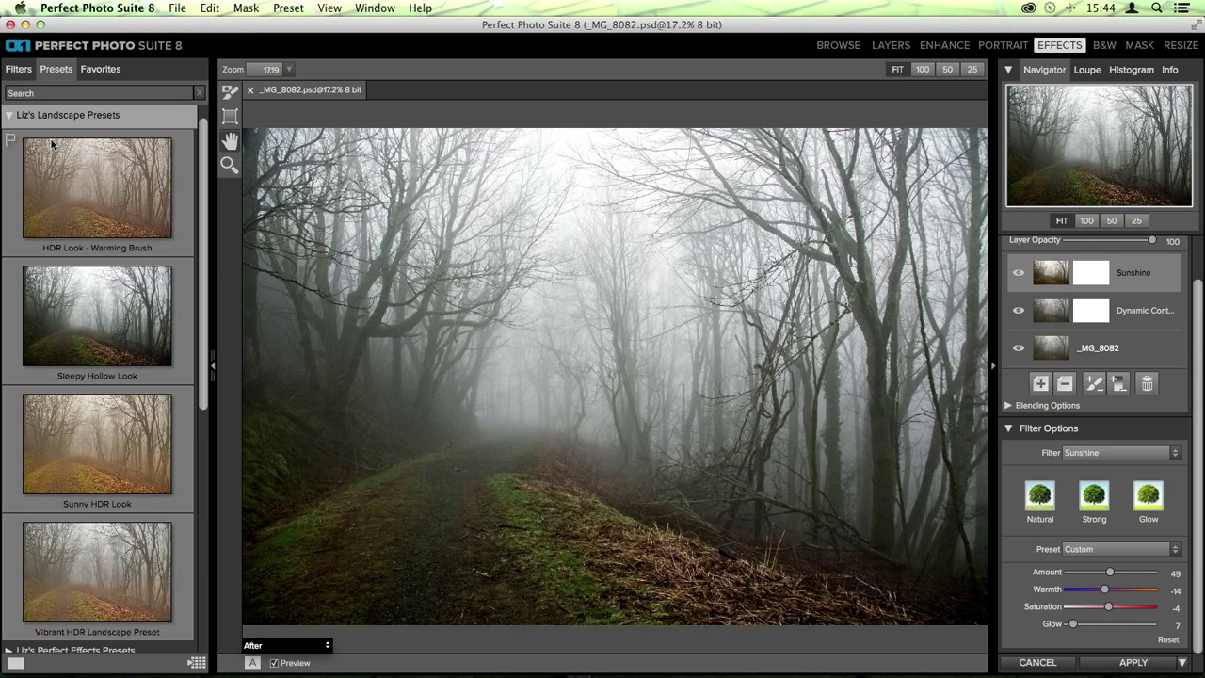
scroll(148, 310, "down", 2)
scroll(151, 325, "down", 1)
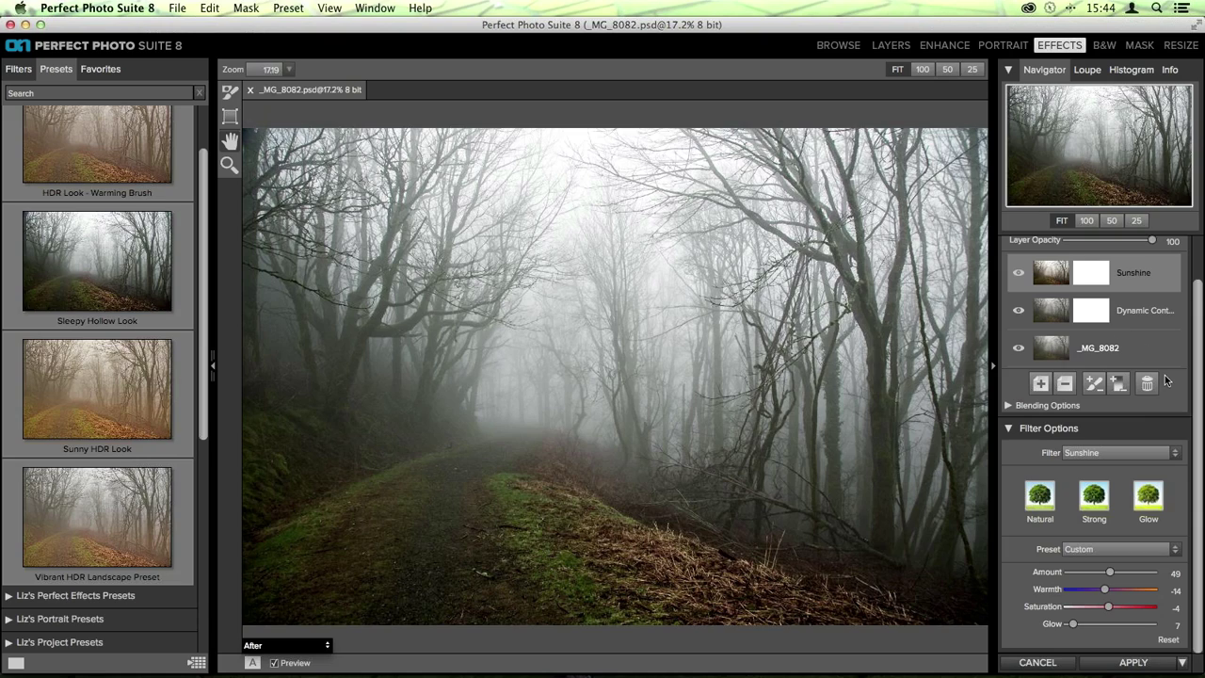
Delete the Sunshine and Dynamic Contrast filter layers from the filter stack
scroll(1166, 376, "up", 2)
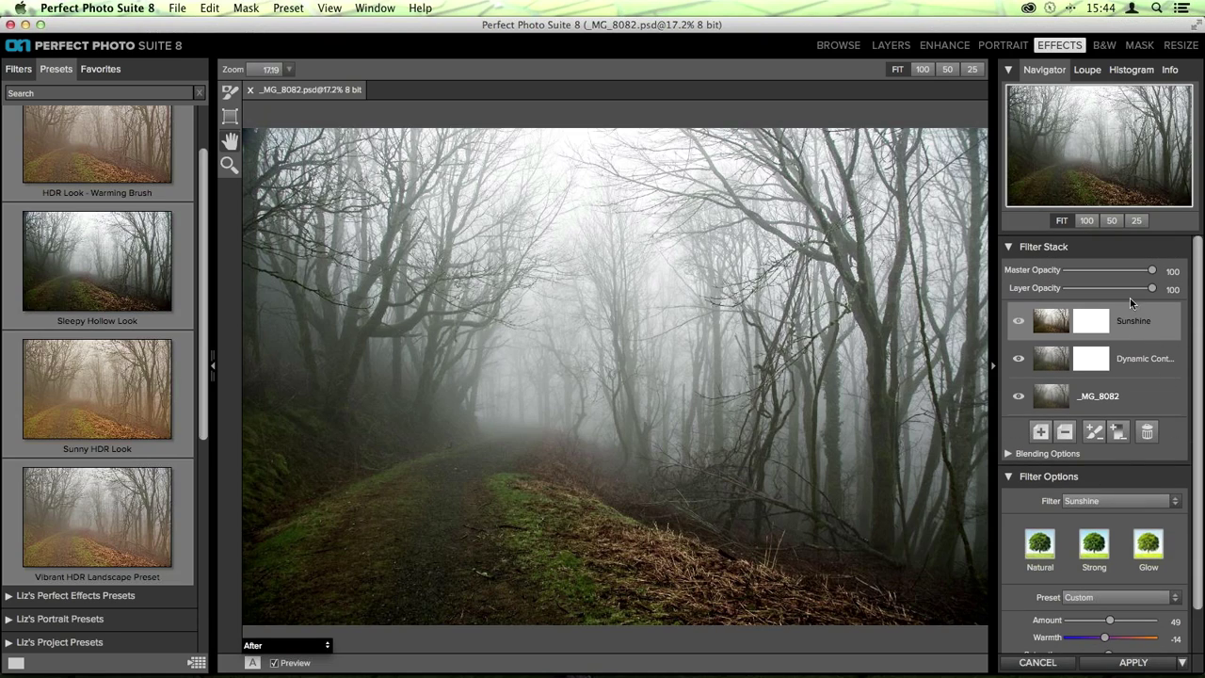
left_click(1147, 431)
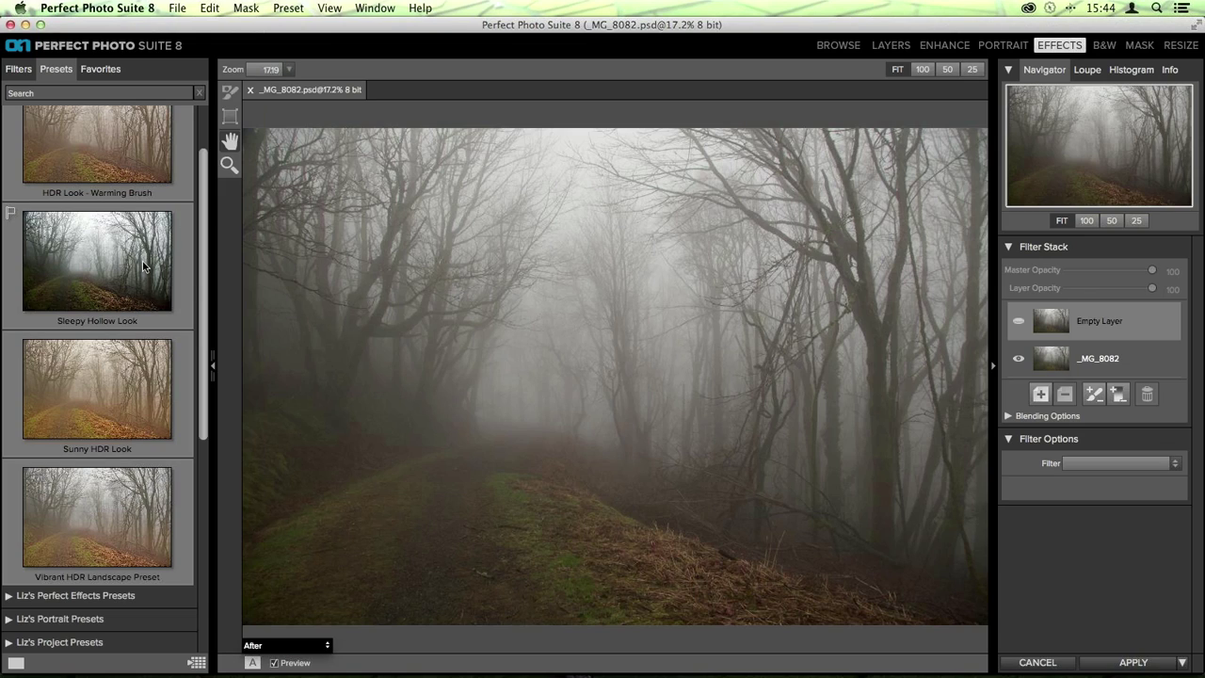
Apply the saved Sleepy Hollow Look preset to the foggy forest photo and review its restored filter layers and settings
left_click(89, 288)
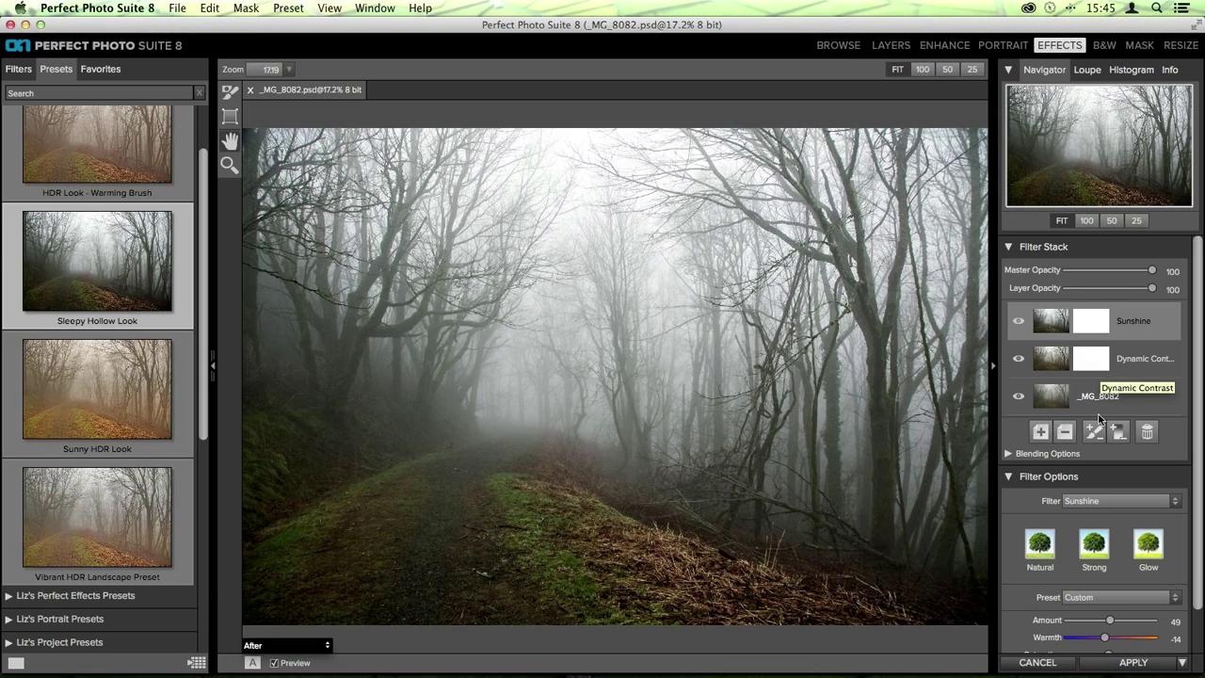
scroll(1110, 434, "down", 2)
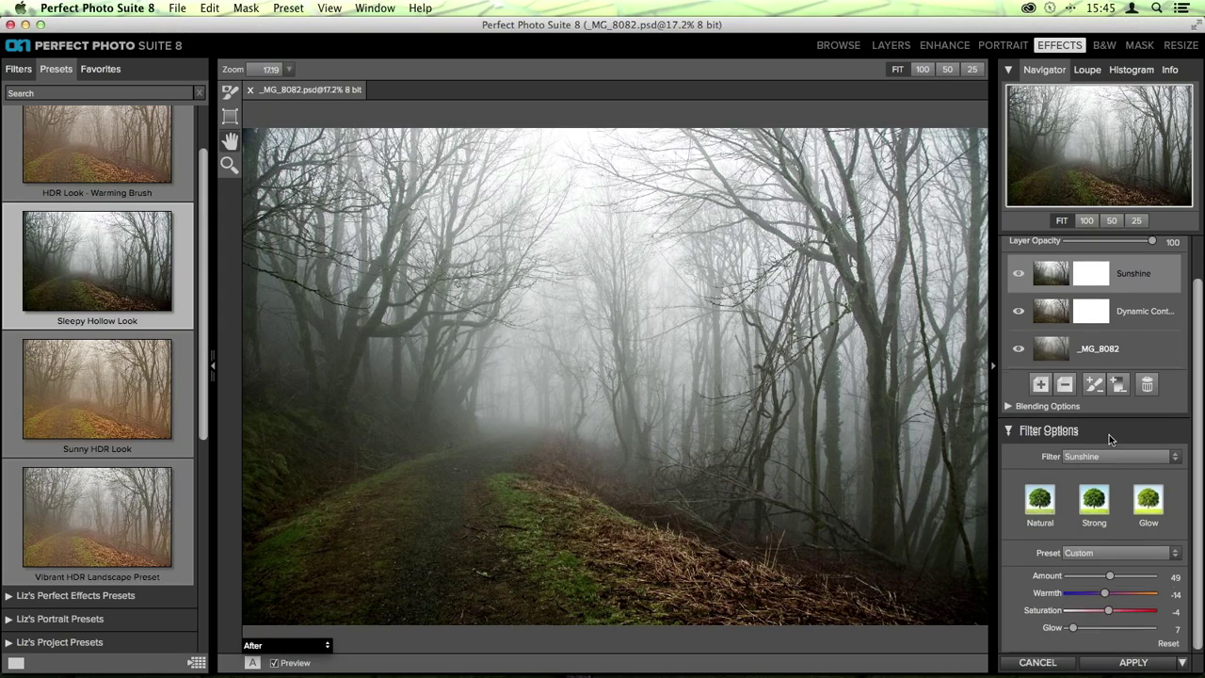
scroll(1109, 434, "up", 2)
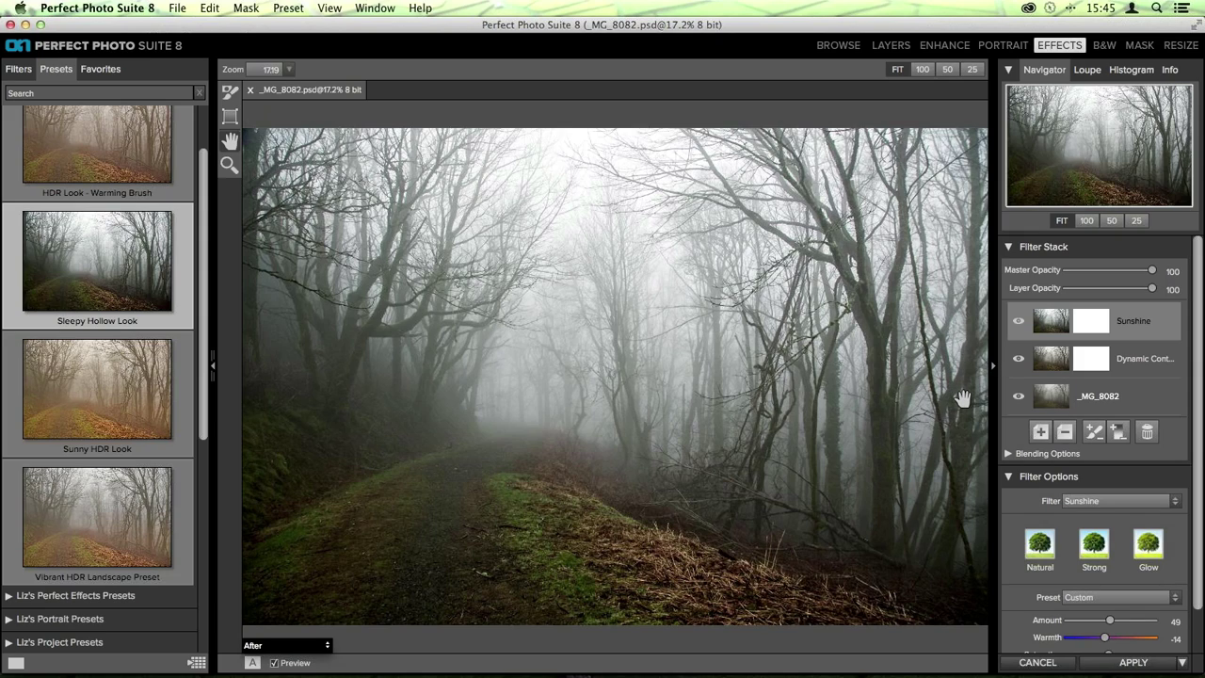
left_click(1040, 432)
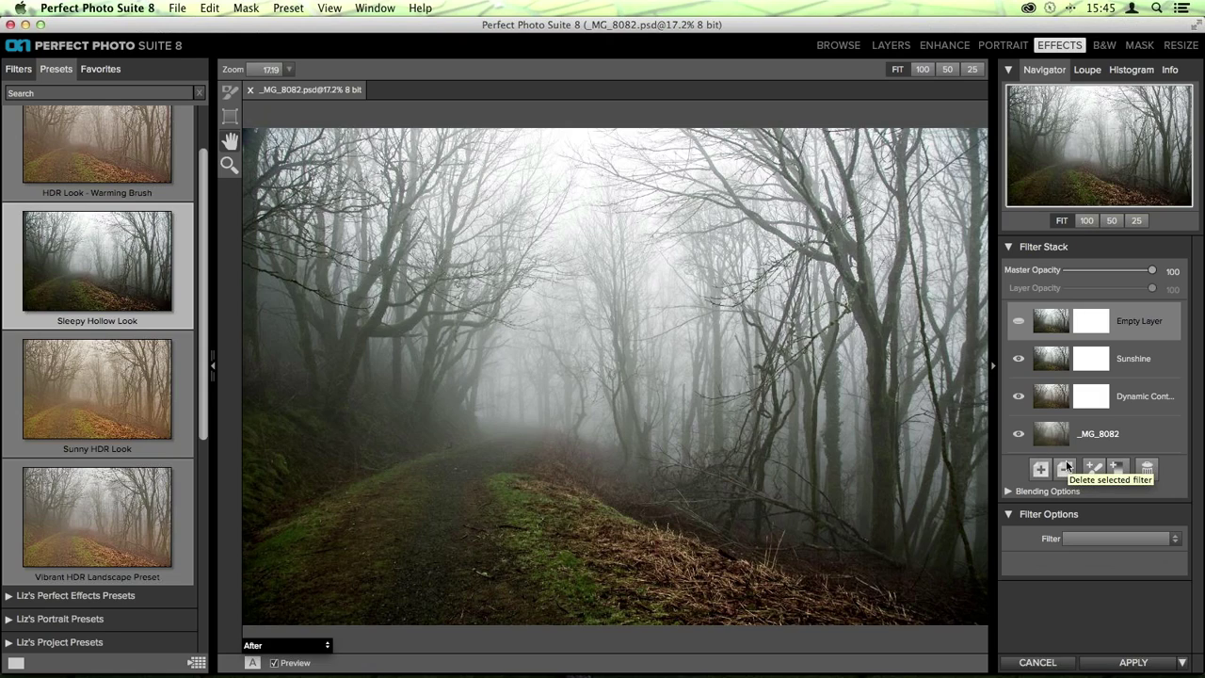
left_click(1067, 466)
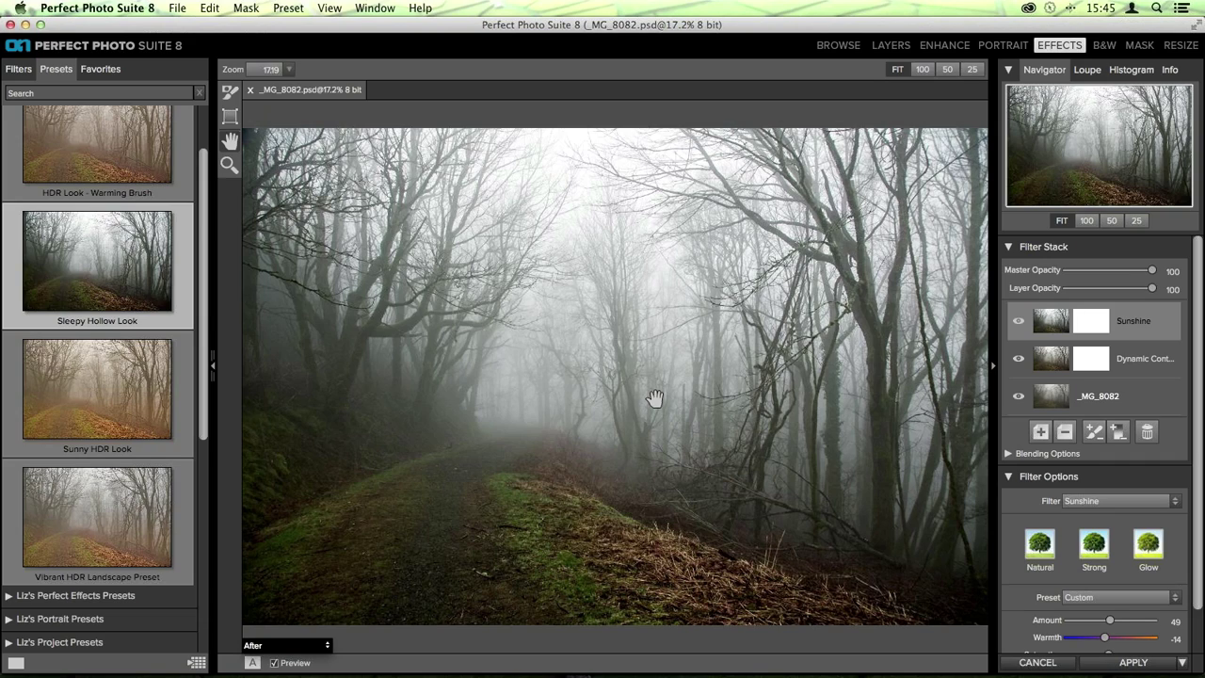
Compare the foggy forest photo with and without the effects in an enlarged view with the side panels hidden
key("Tab")
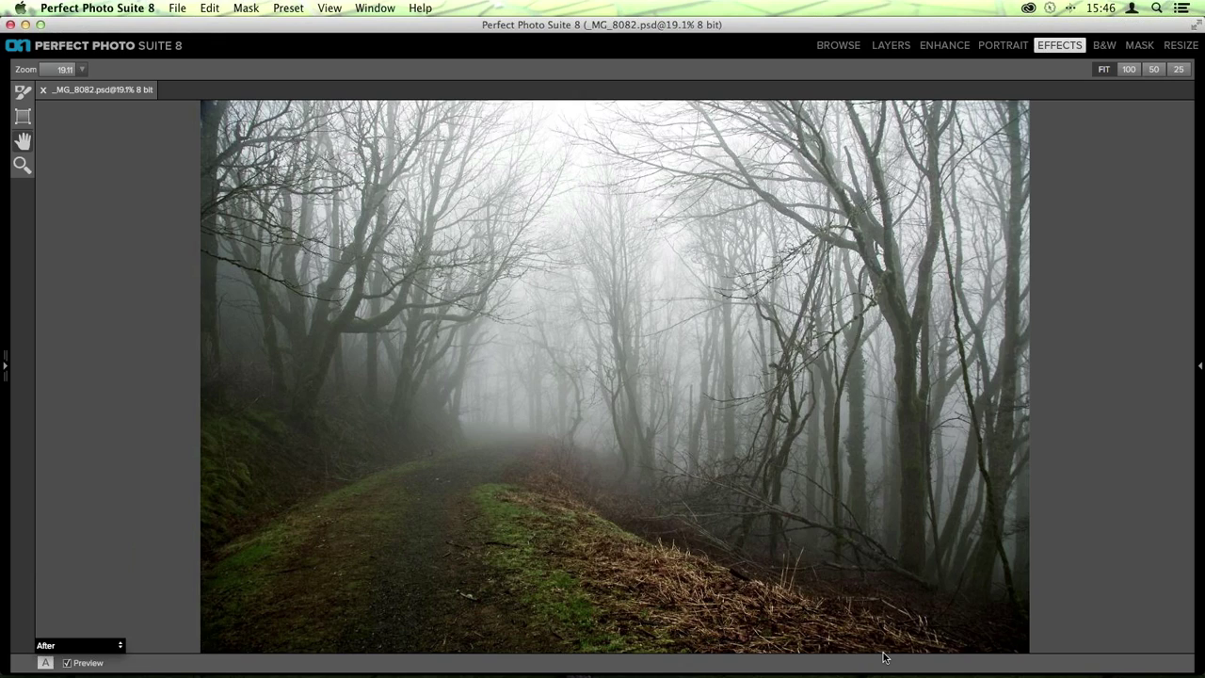
key("super+0")
key("super+p")
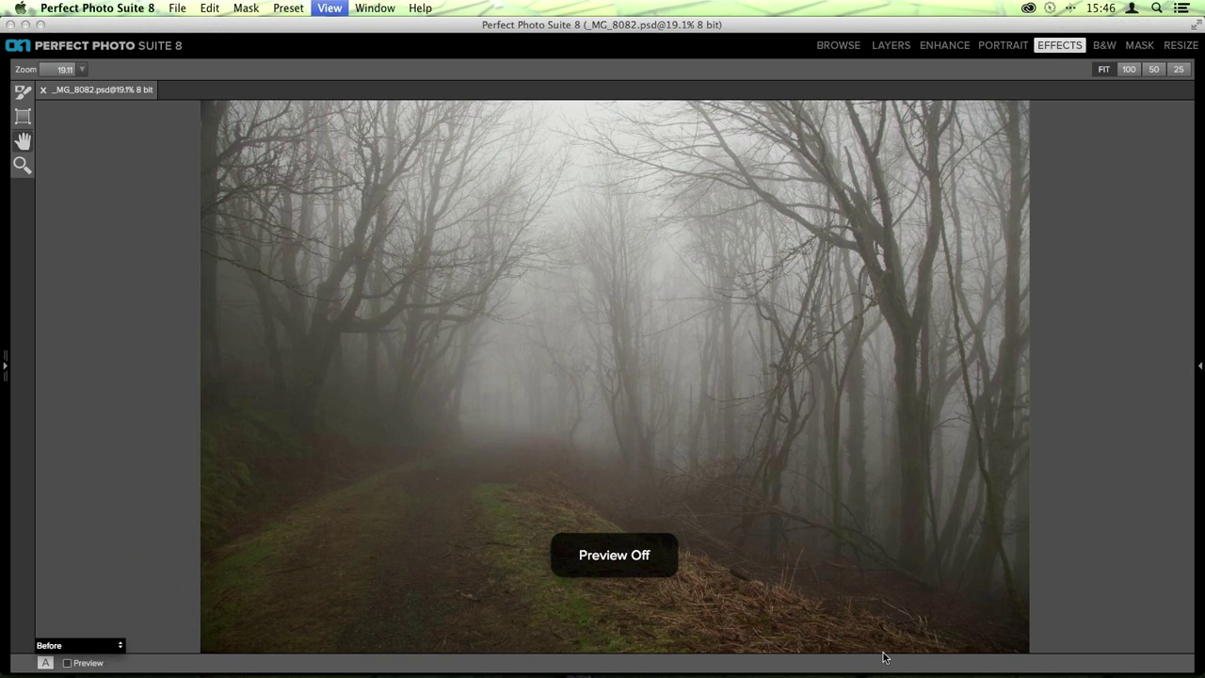
key("super+p")
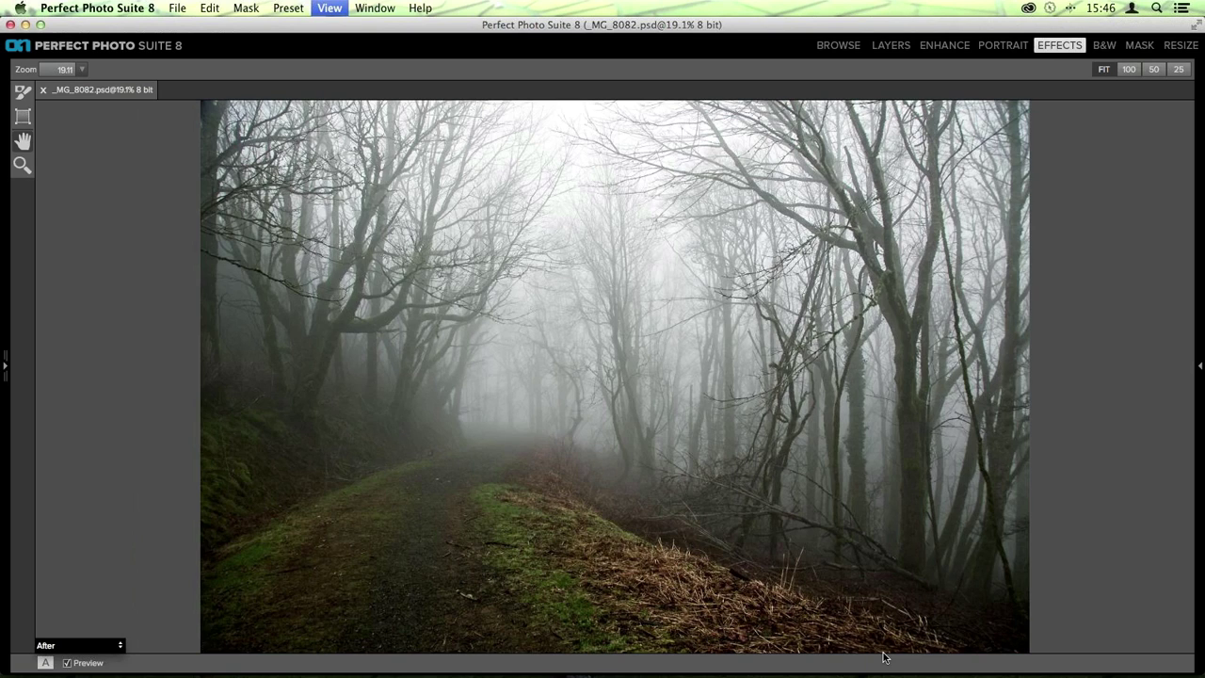
key("super+p")
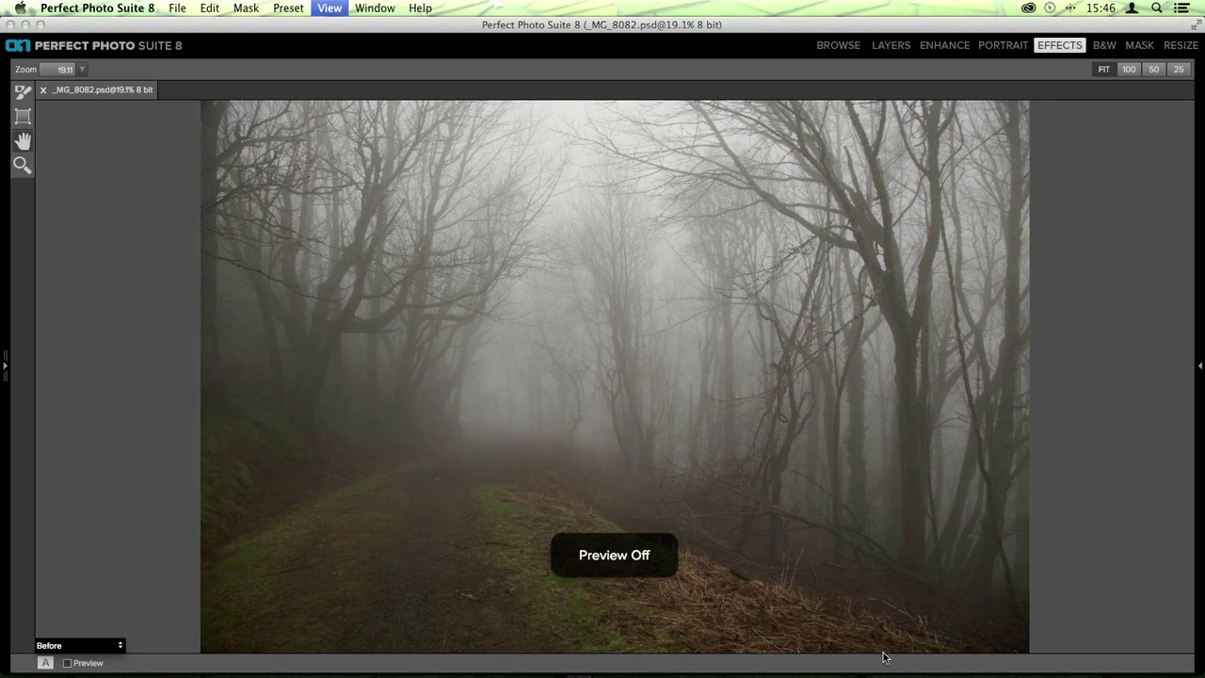
key("super+p")
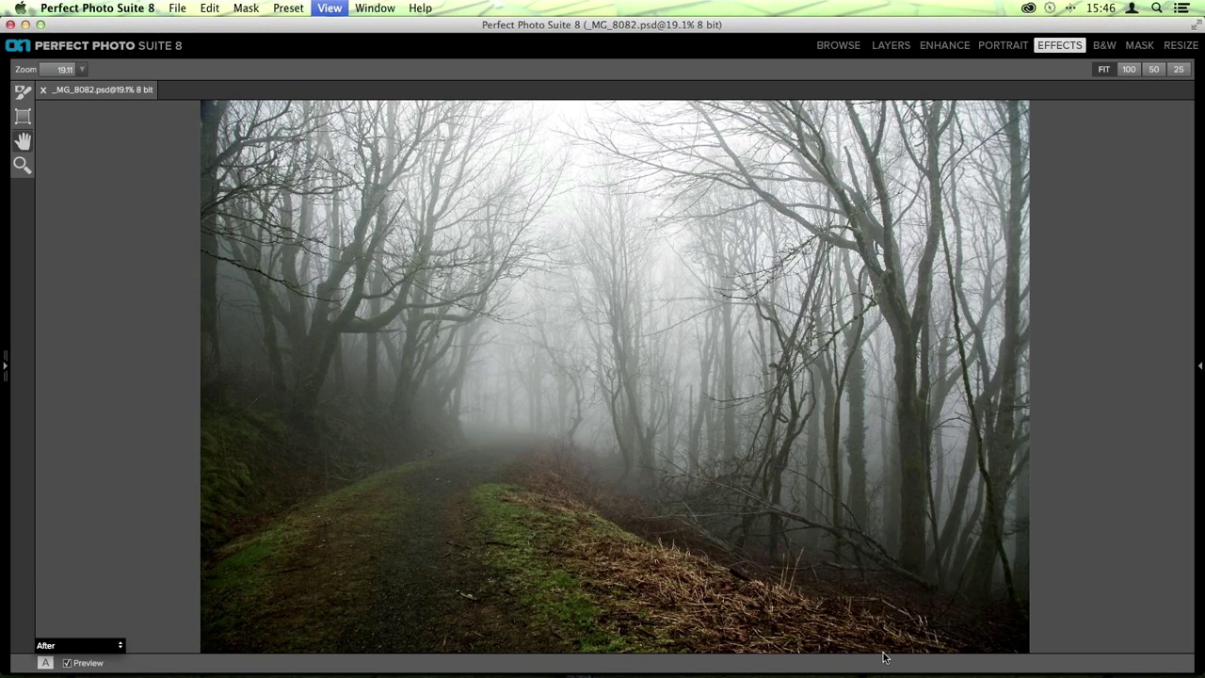
key("super+p")
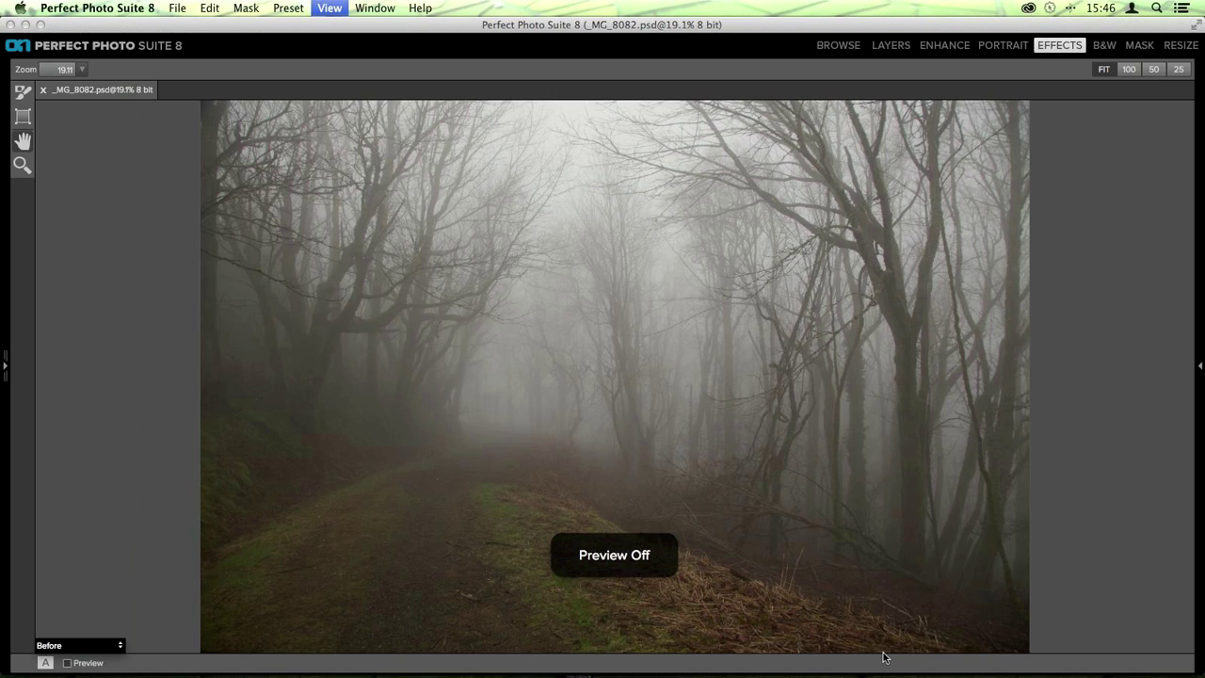
key("super+p")
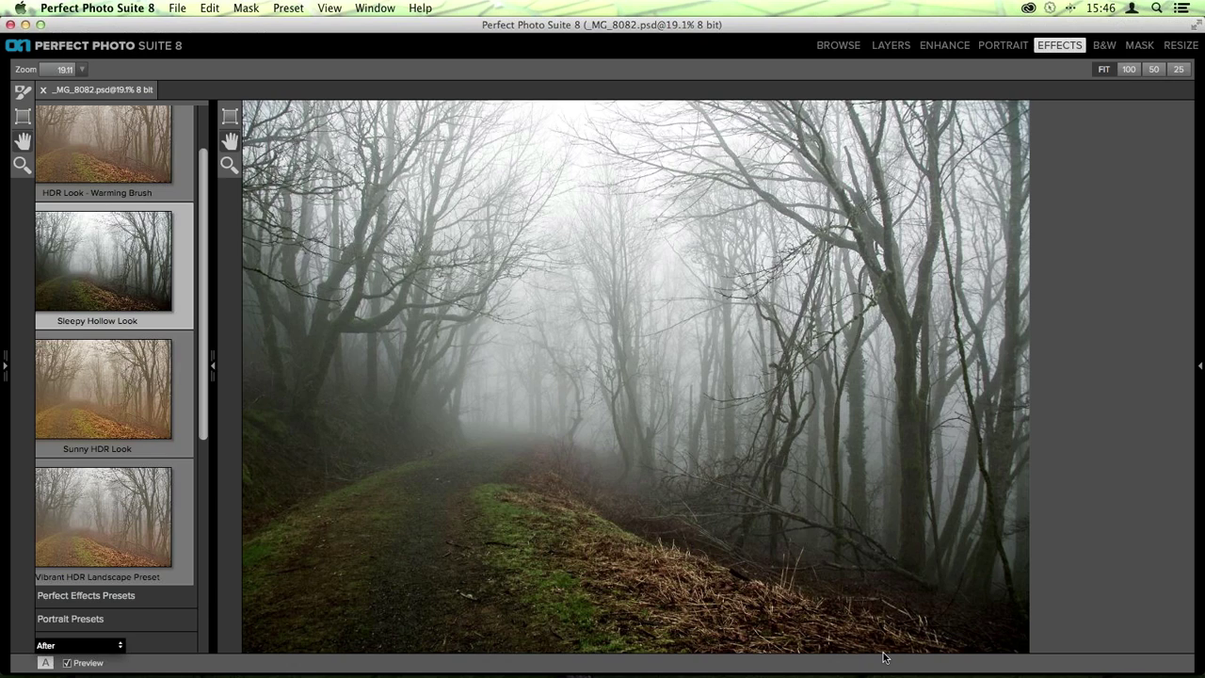
key("Tab")
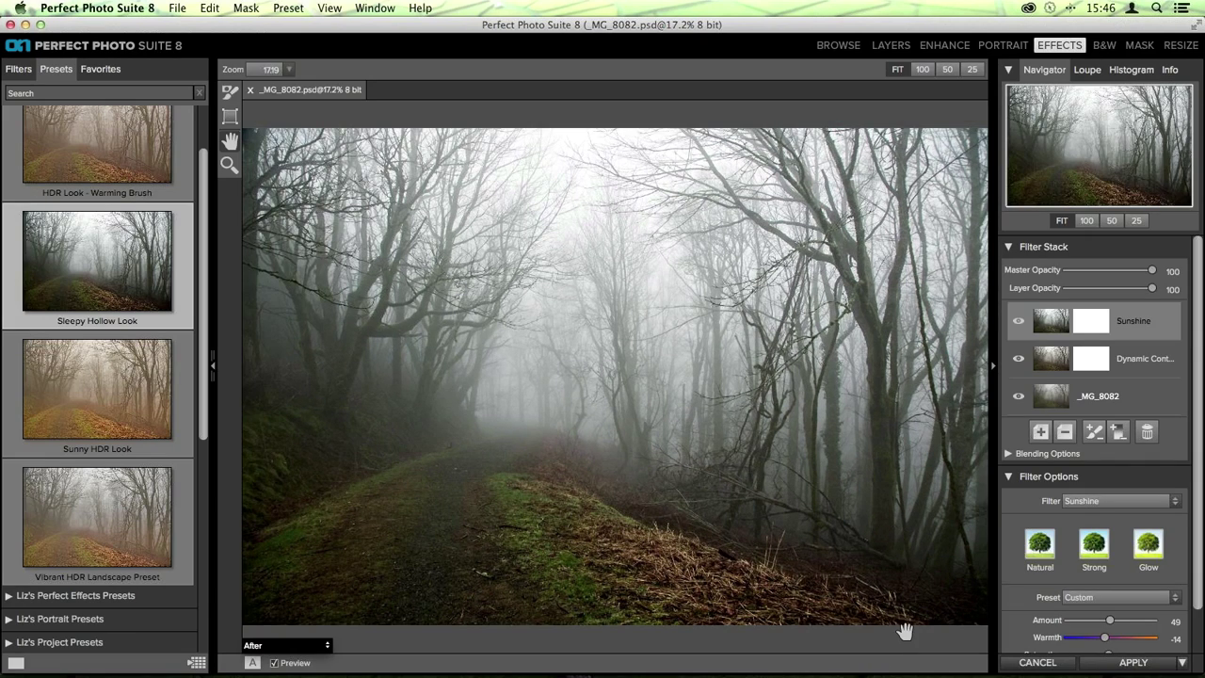
Apply the filter stack to the photo and view the processed _MG_8082 in Aperture's Effects project
left_click(1136, 664)
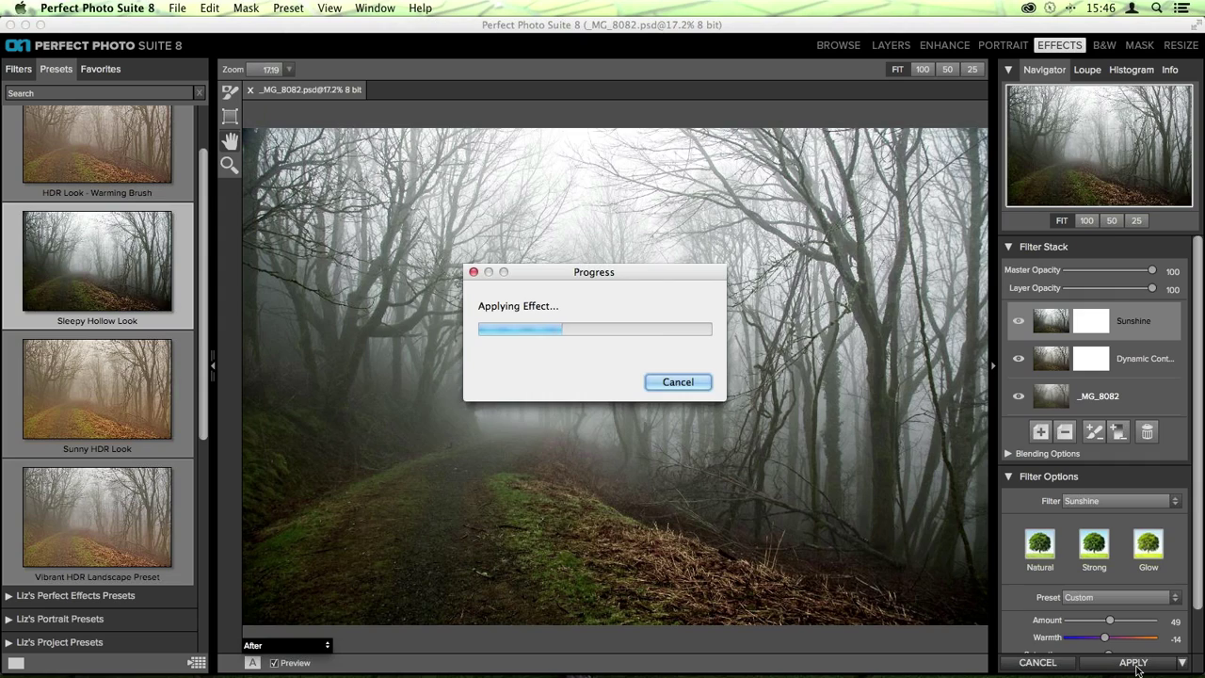
mouse_move(565, 674)
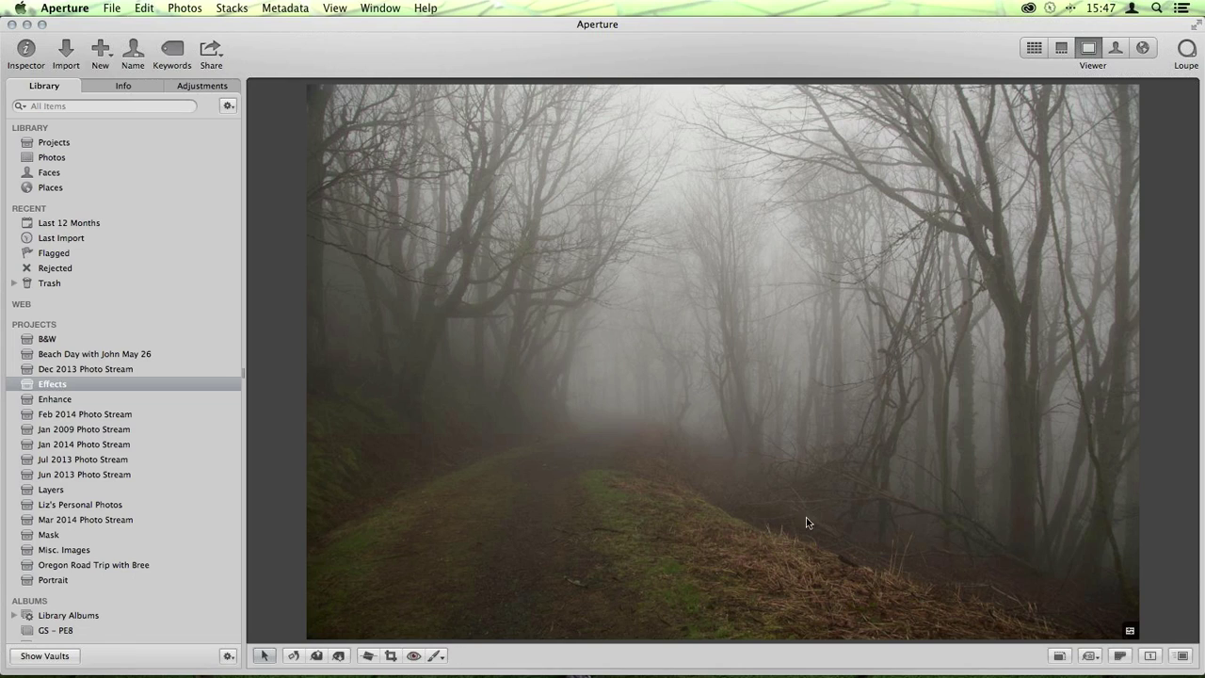
key("m")
key("v")
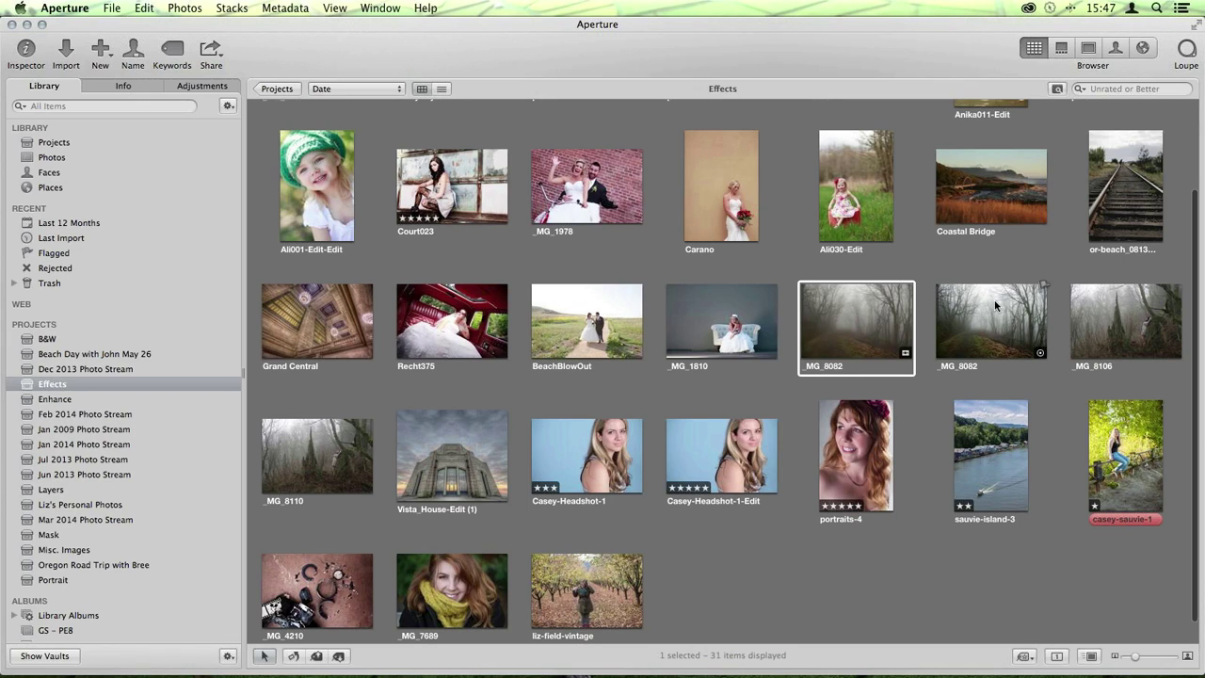
double_click(844, 337)
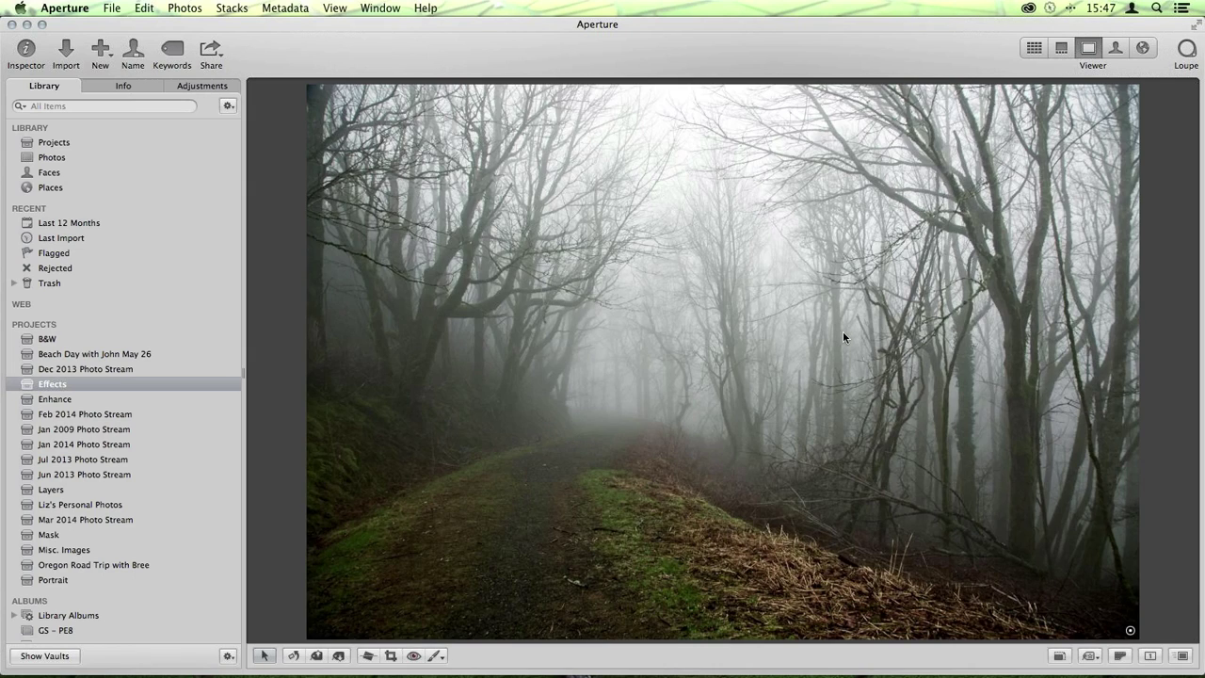
double_click(842, 330)
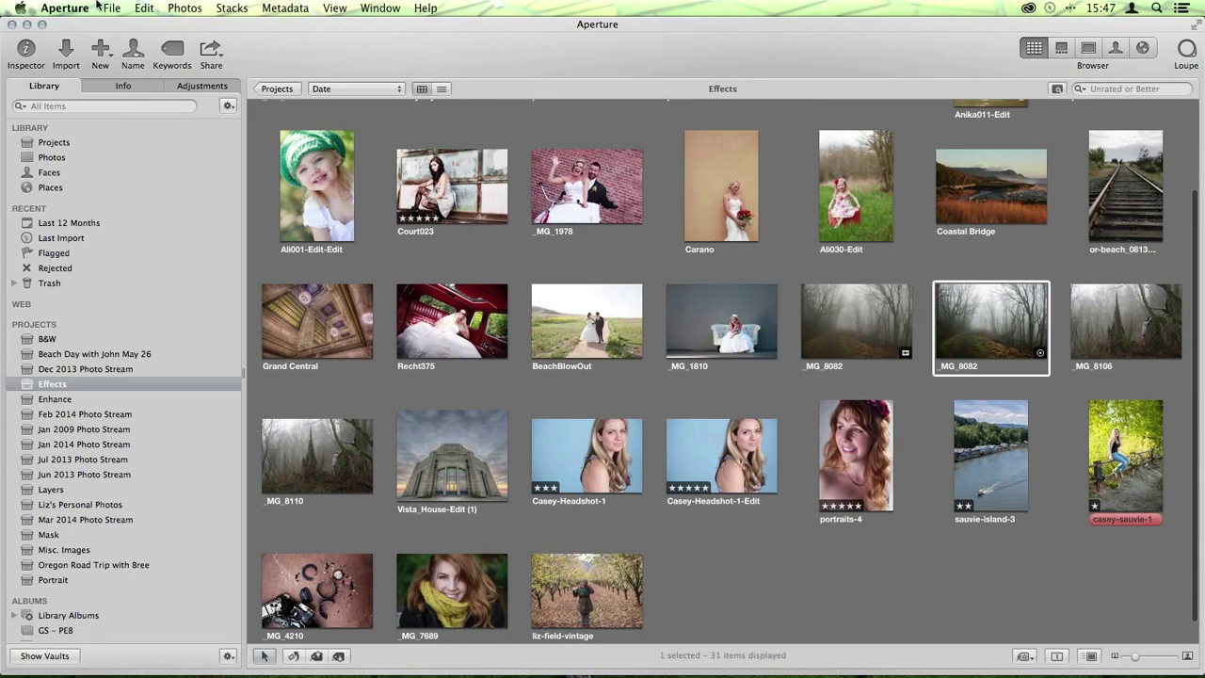
Quit Aperture and switch to Photoshop CC
left_click(64, 8)
left_click(122, 237)
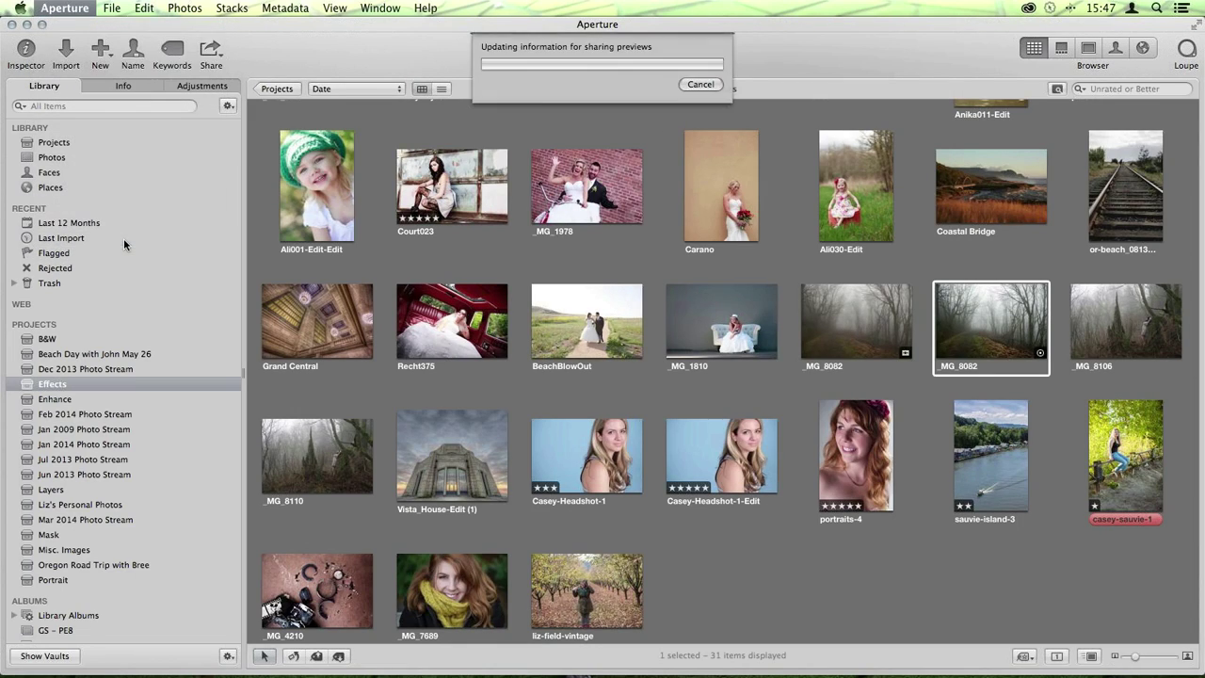
mouse_move(593, 647)
left_click(674, 648)
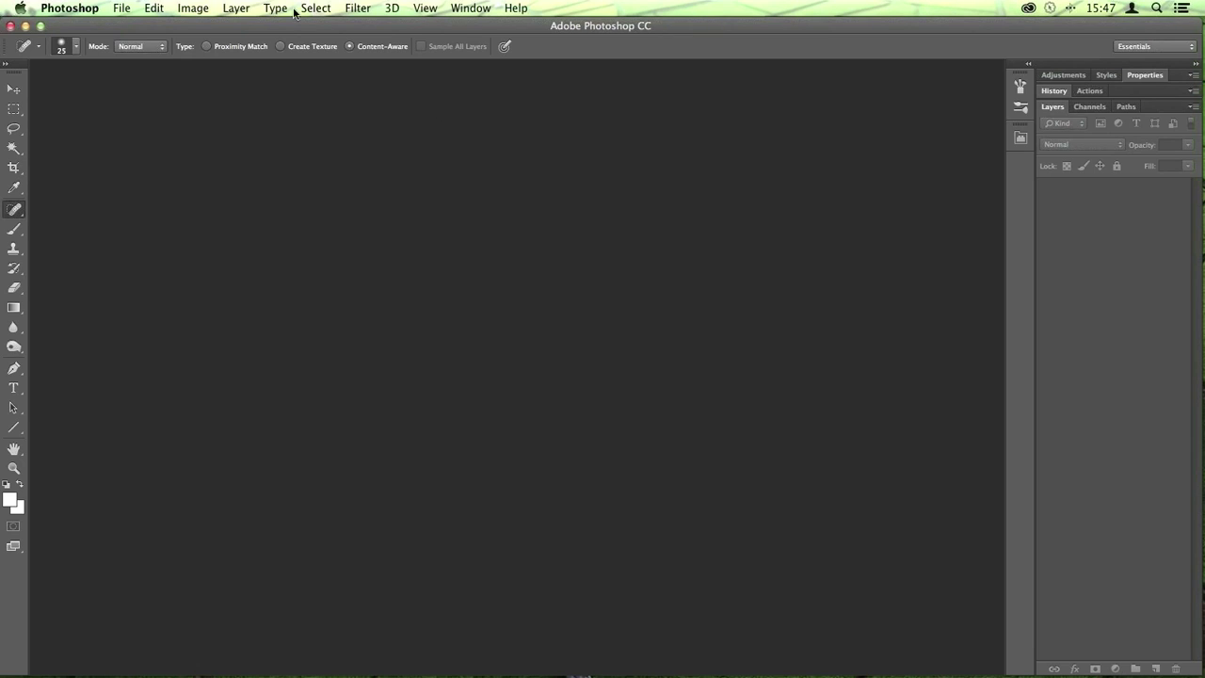
Open the PSD photo of the couple, ending in 070811_0090, from the Misc. Images folder
left_click(130, 7)
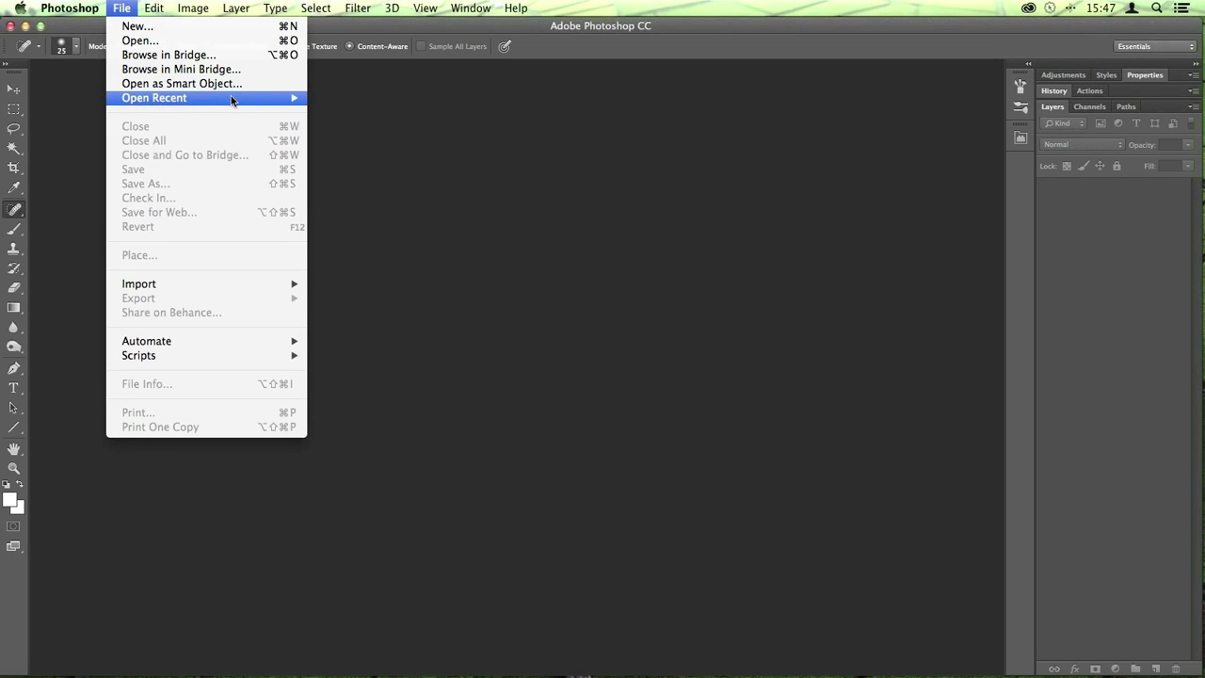
mouse_move(243, 99)
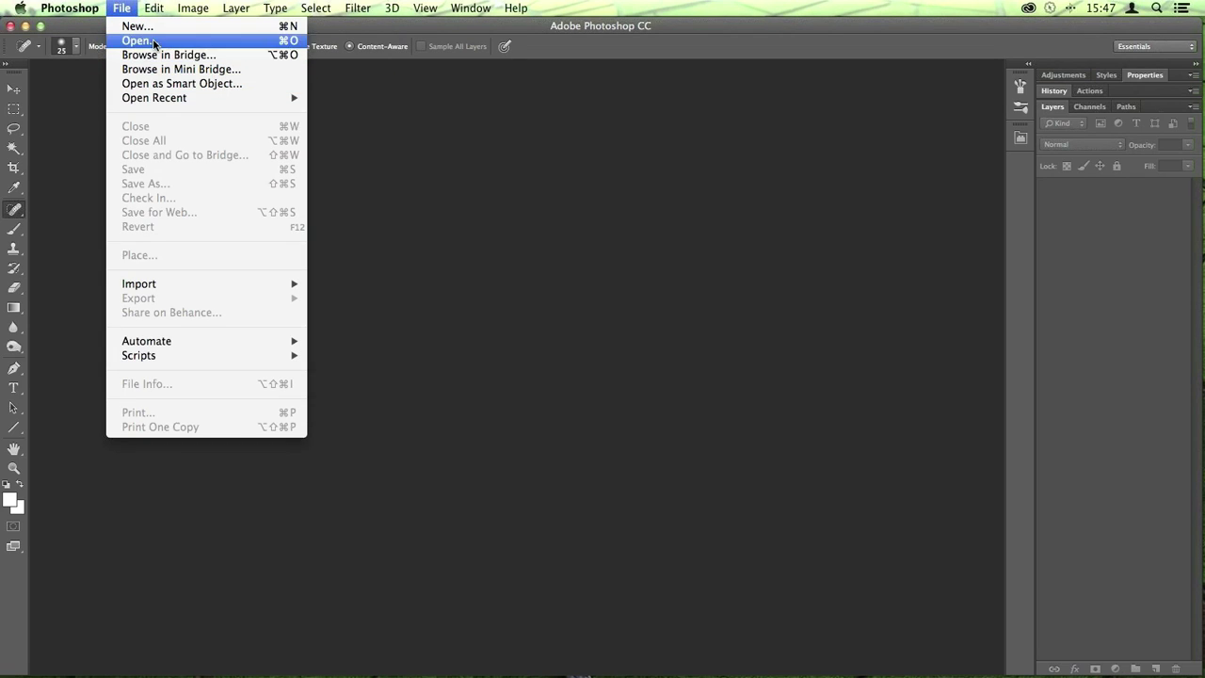
left_click(139, 41)
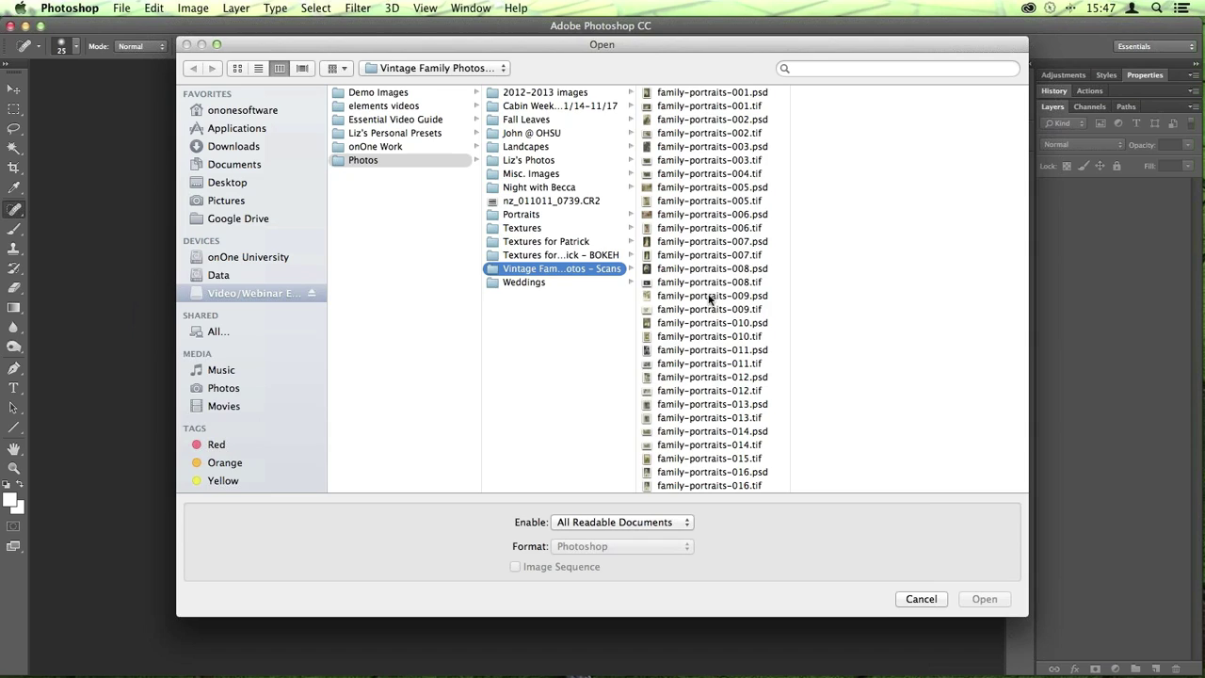
left_click(519, 175)
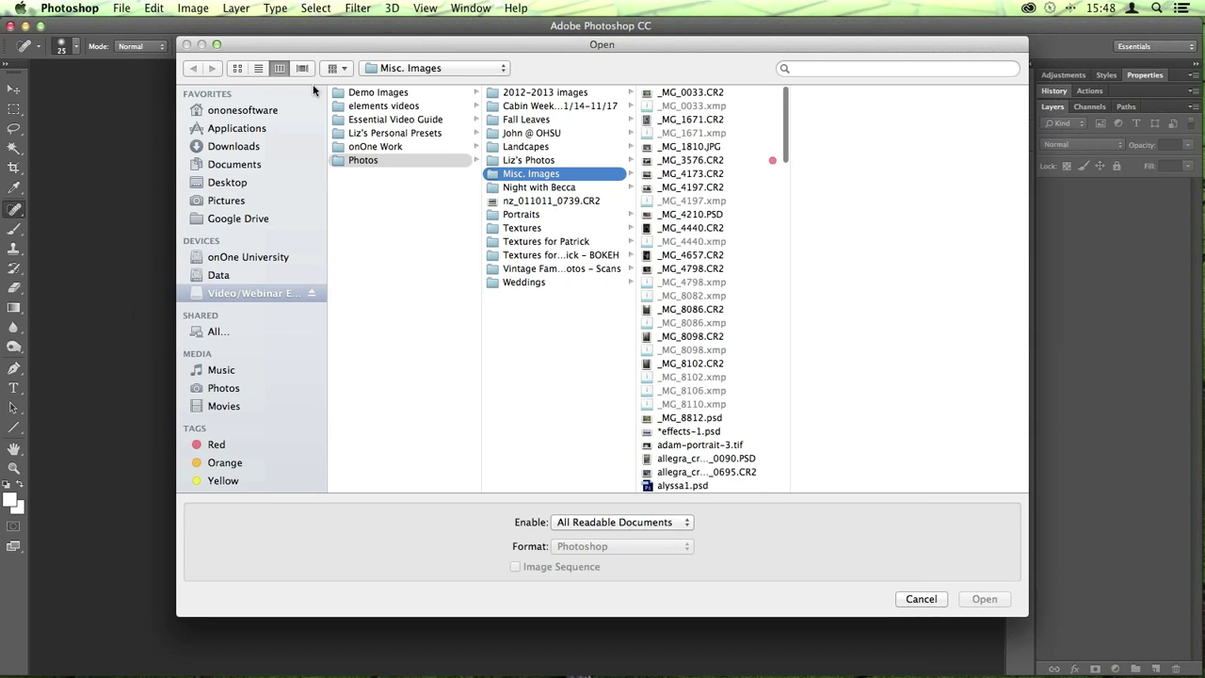
left_click(238, 68)
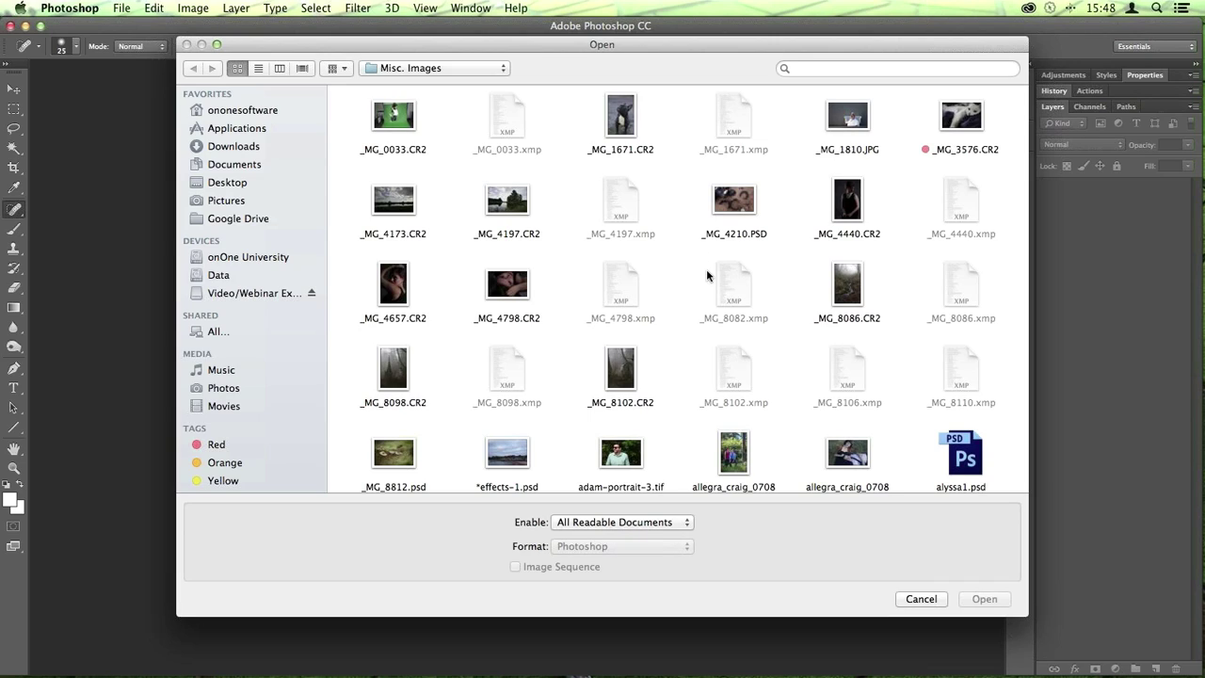
scroll(715, 273, "down", 3)
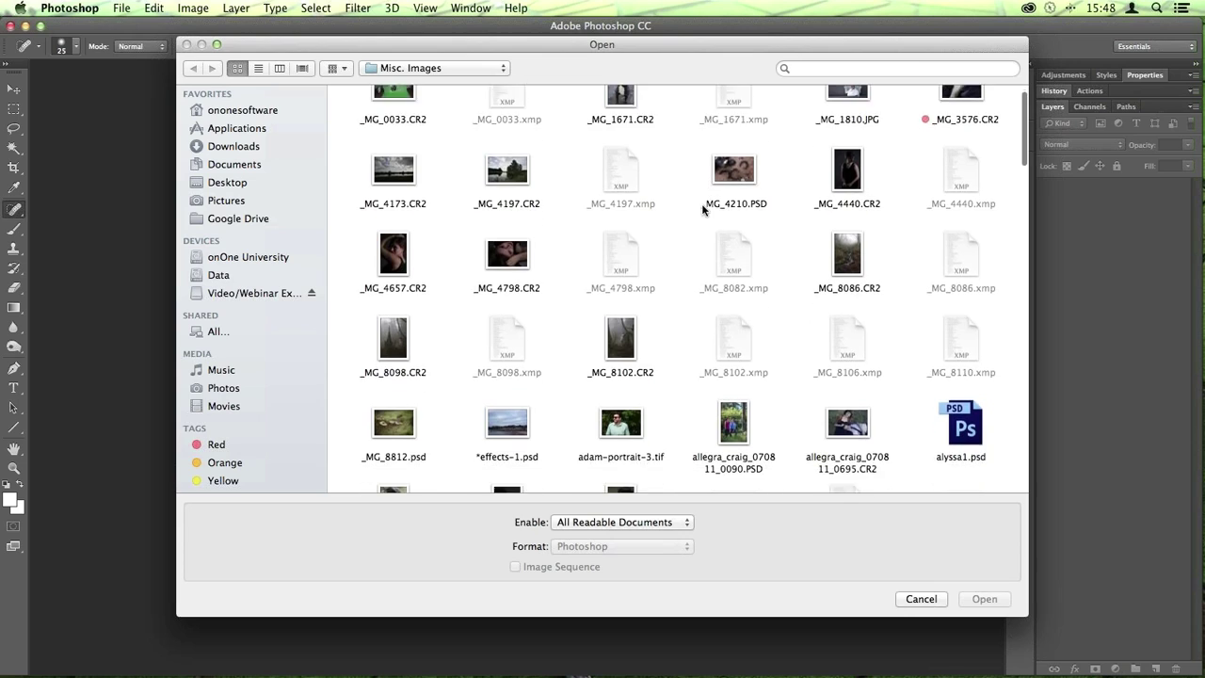
scroll(774, 322, "down", 1)
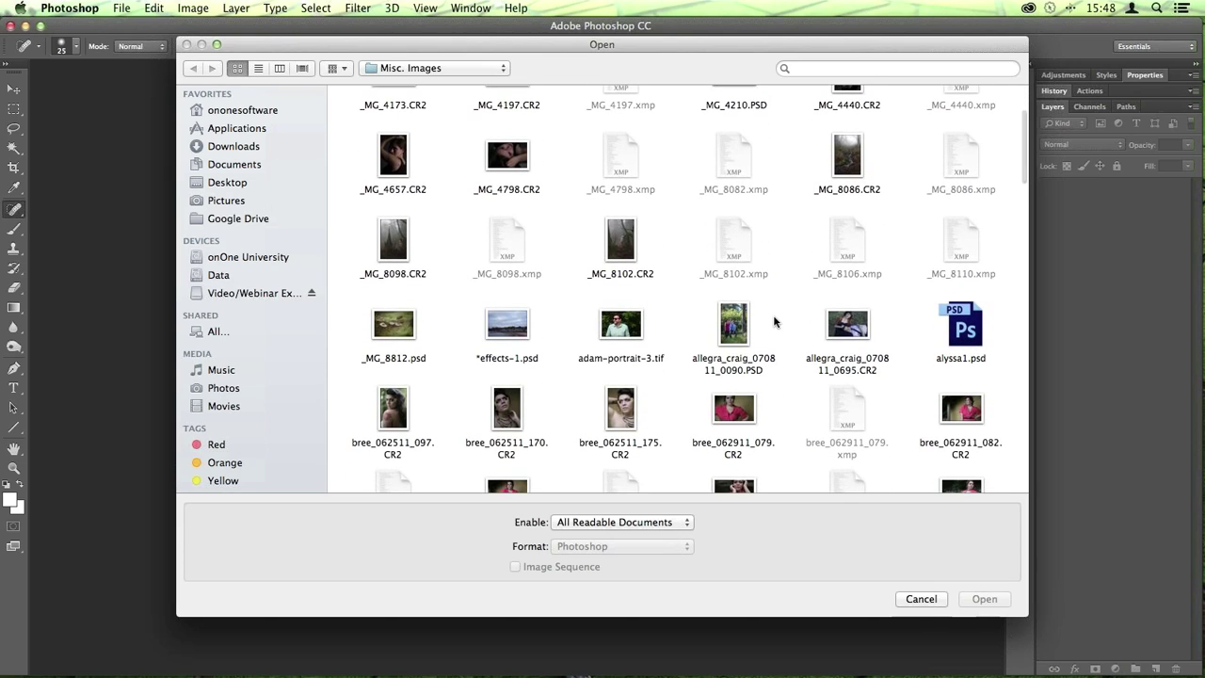
left_click(732, 440)
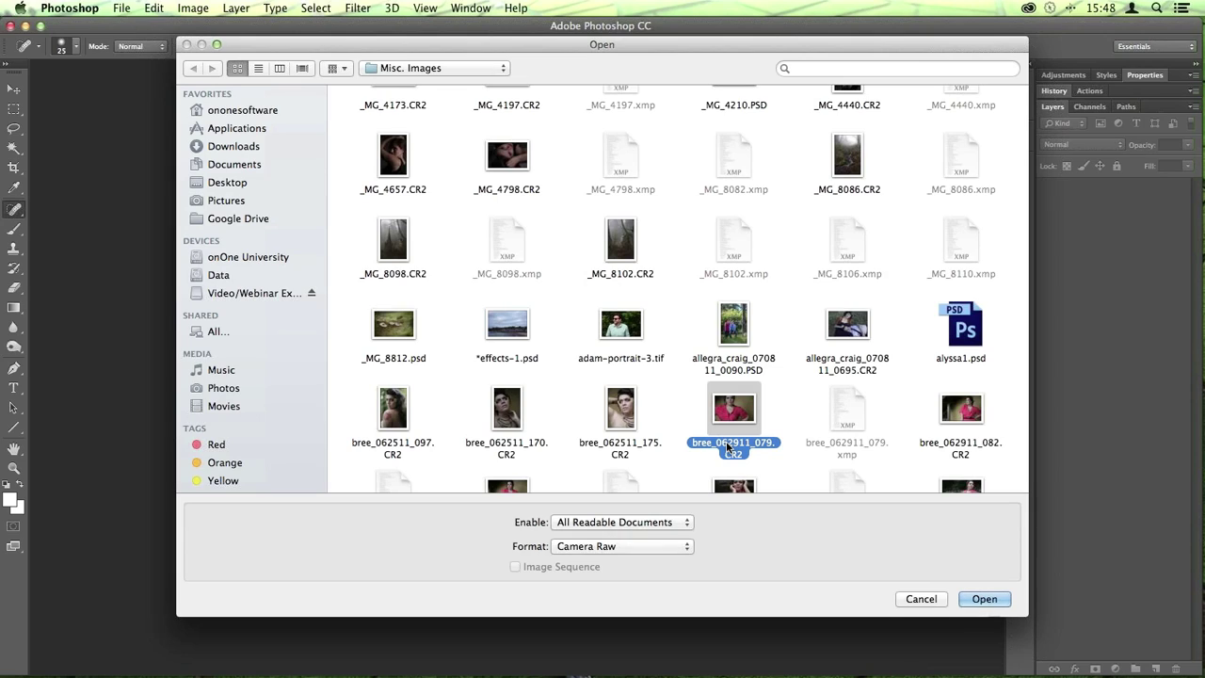
left_click(733, 329)
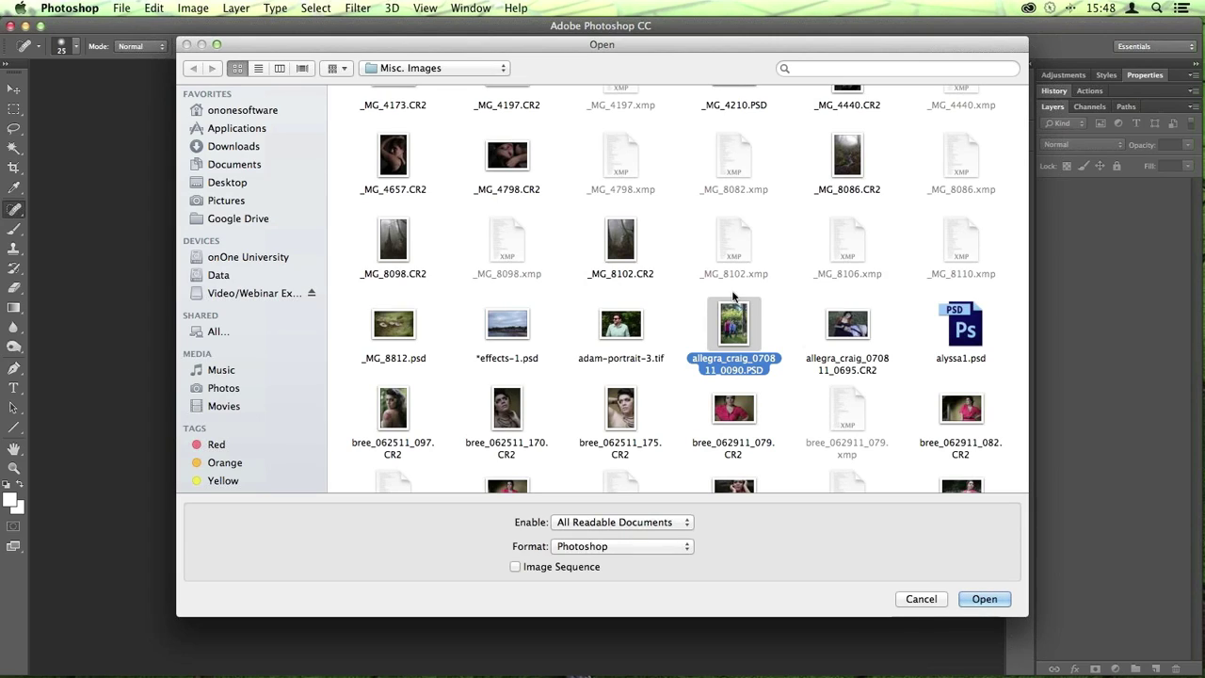
left_click(979, 601)
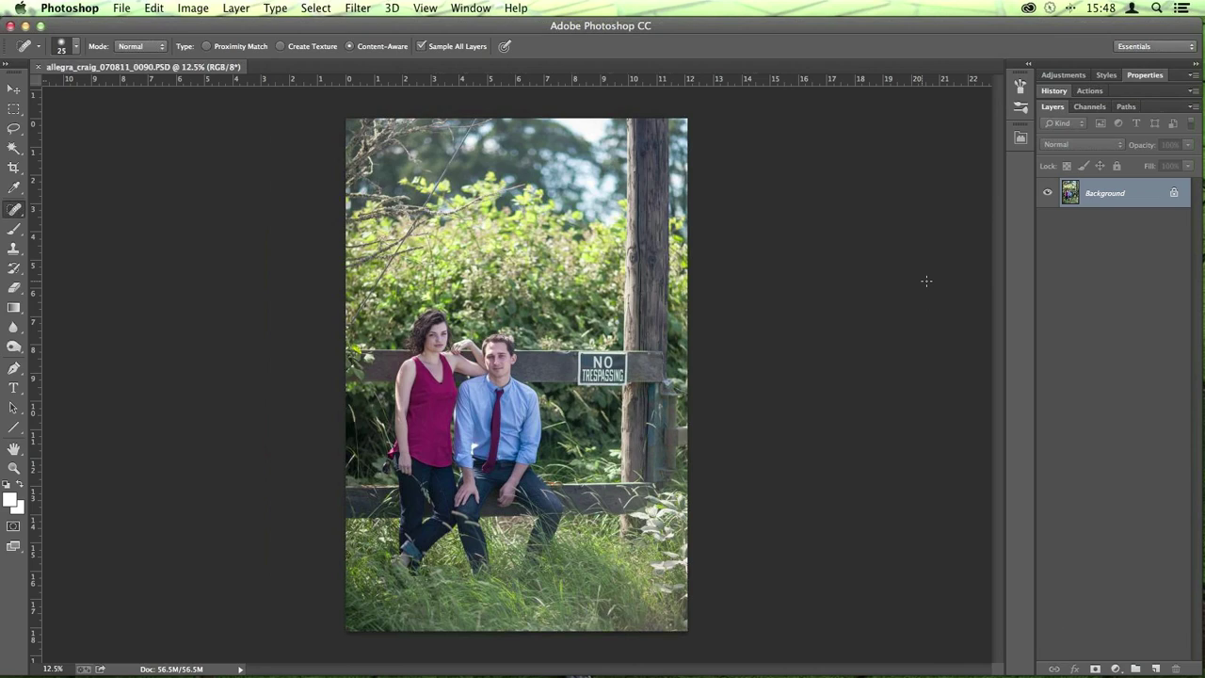
Expand the onOne panel and dock it above the Adjustments panel group
left_click(1020, 142)
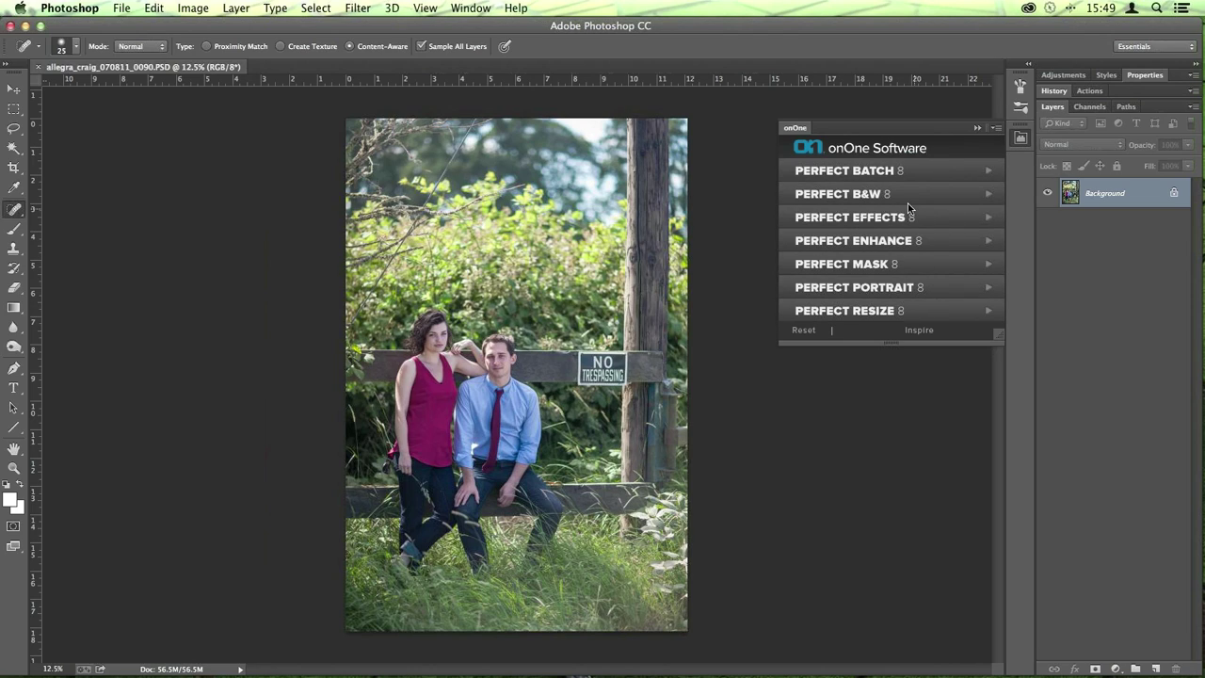
left_click_drag(801, 130, 1055, 68)
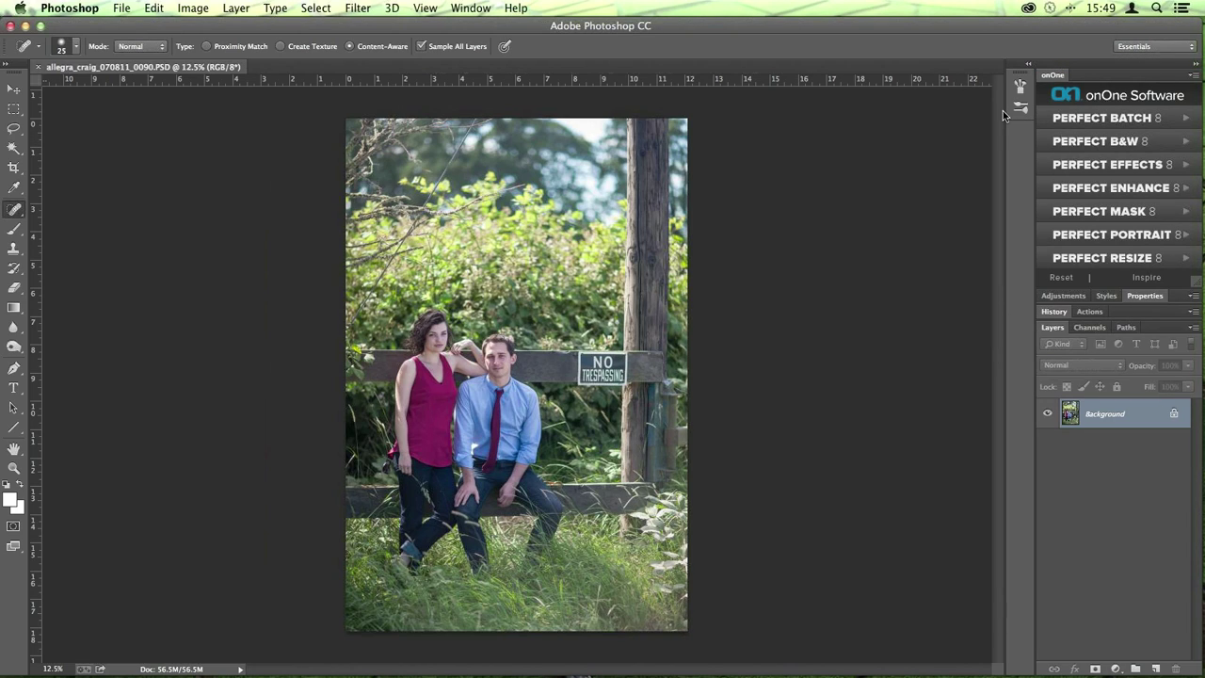
Locate the onOne entry in Photoshop's list of extension panels
left_click(472, 8)
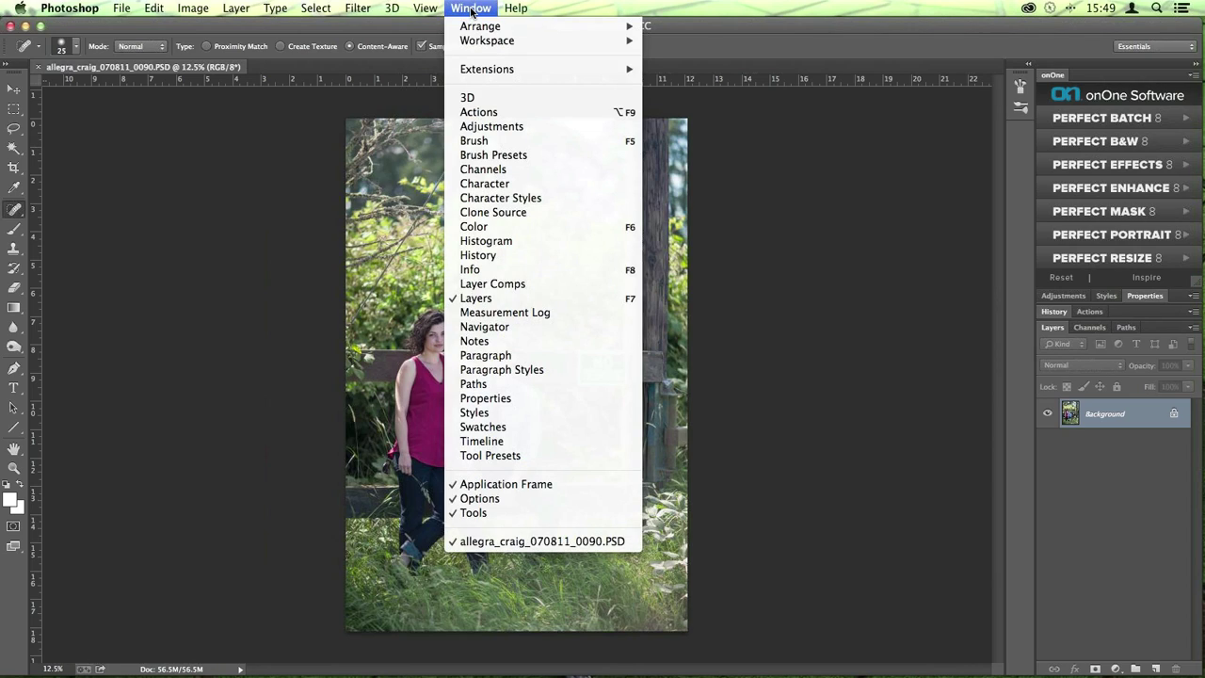
mouse_move(604, 74)
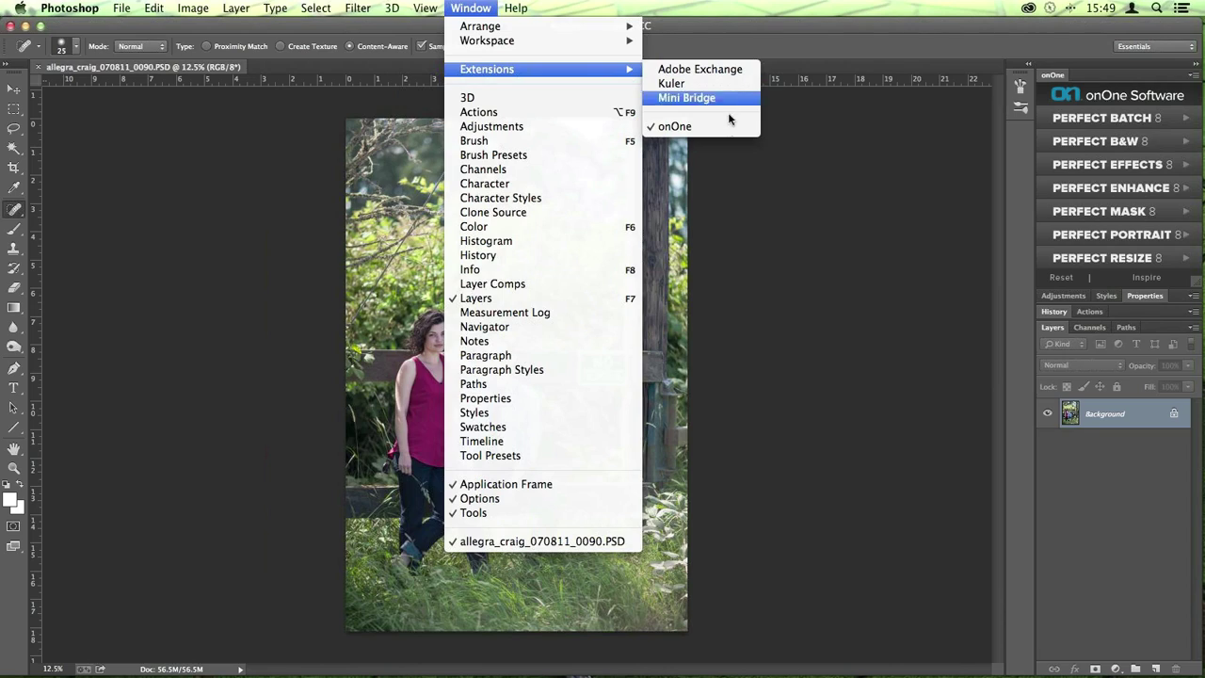
left_click(673, 128)
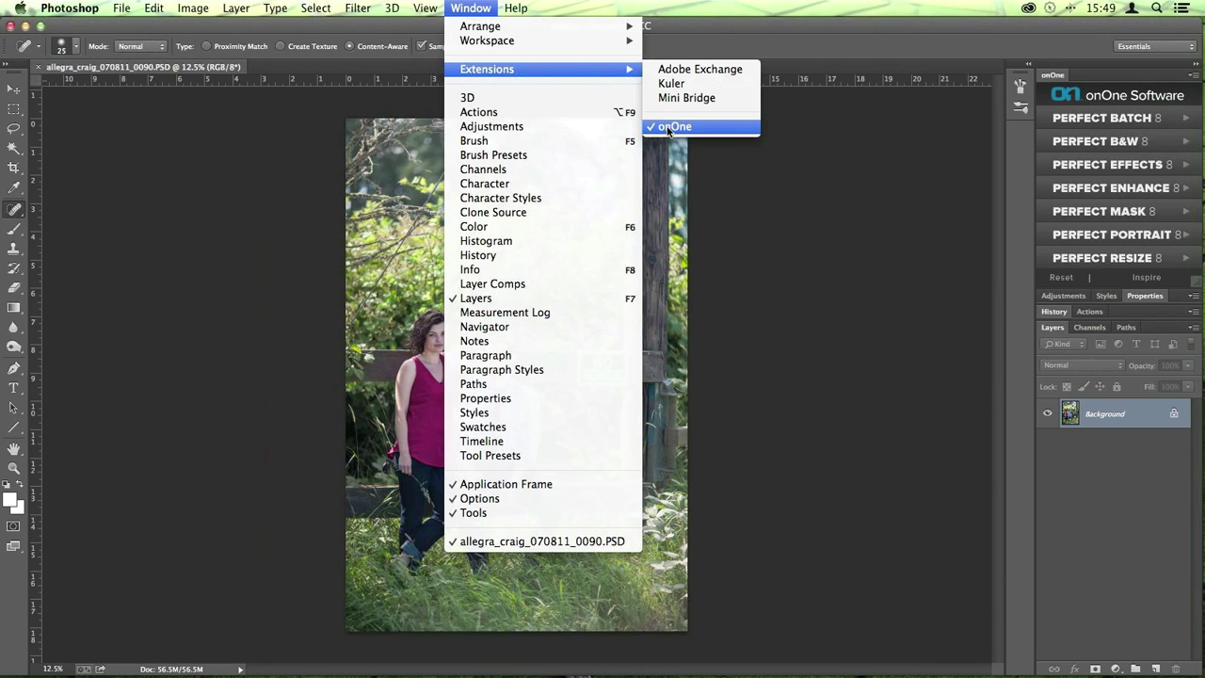
left_click(470, 8)
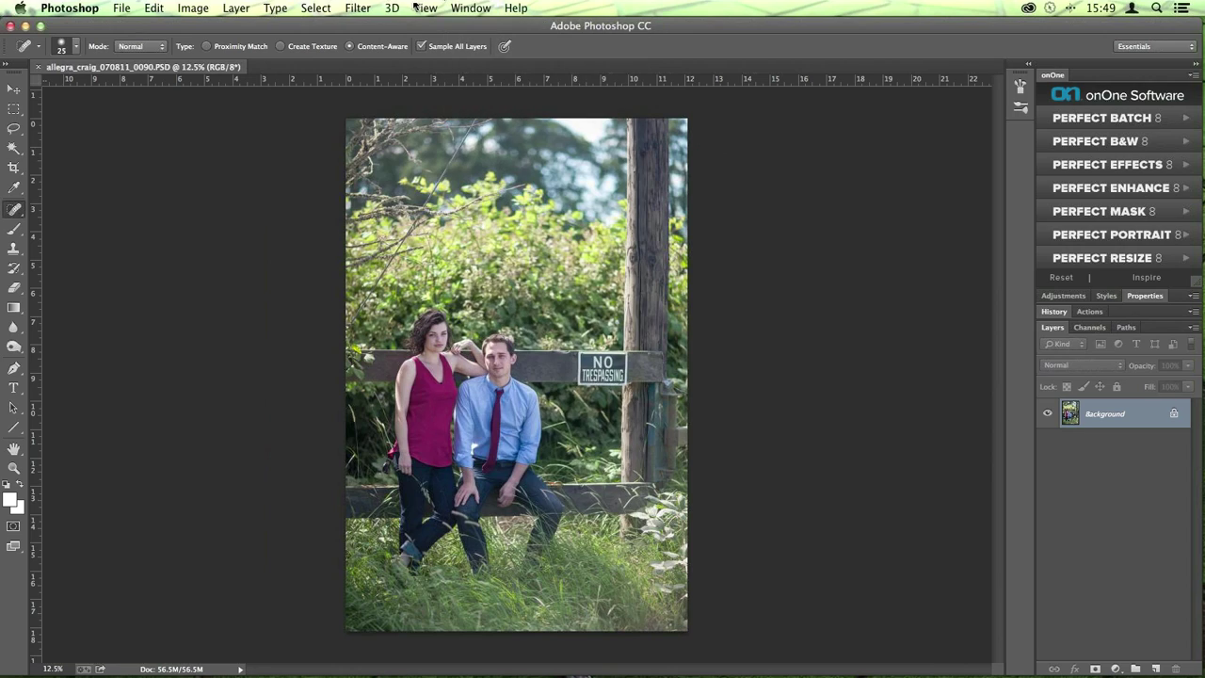
left_click(121, 7)
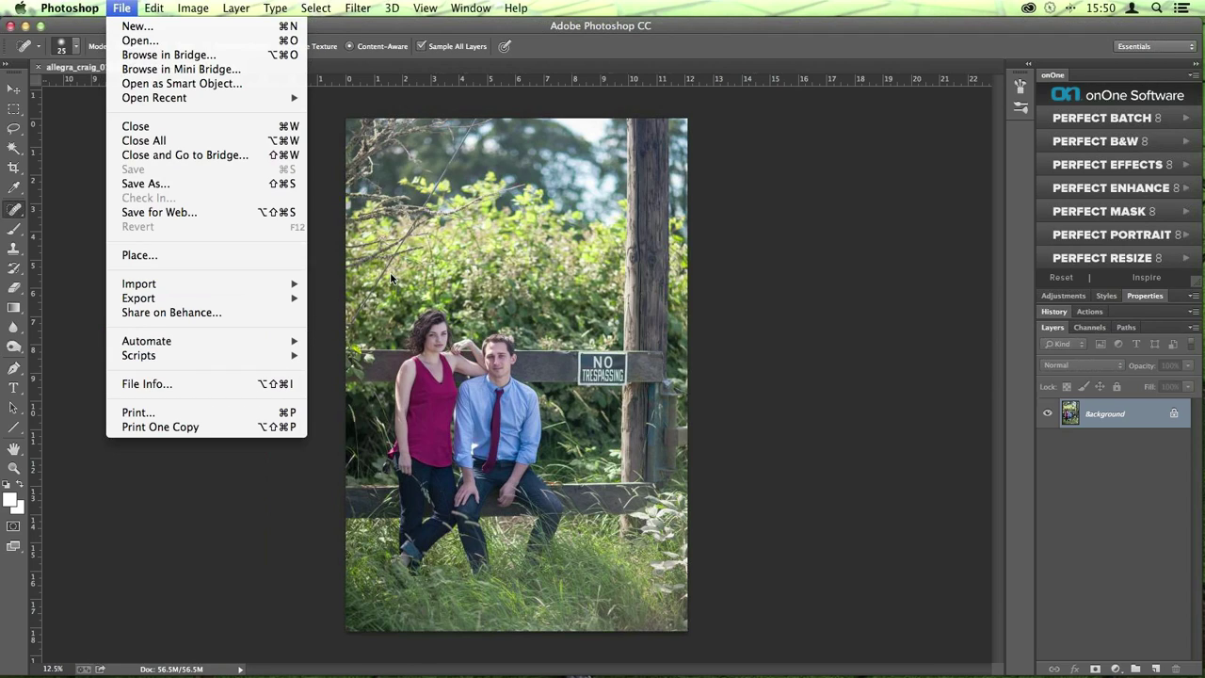
left_click(1008, 34)
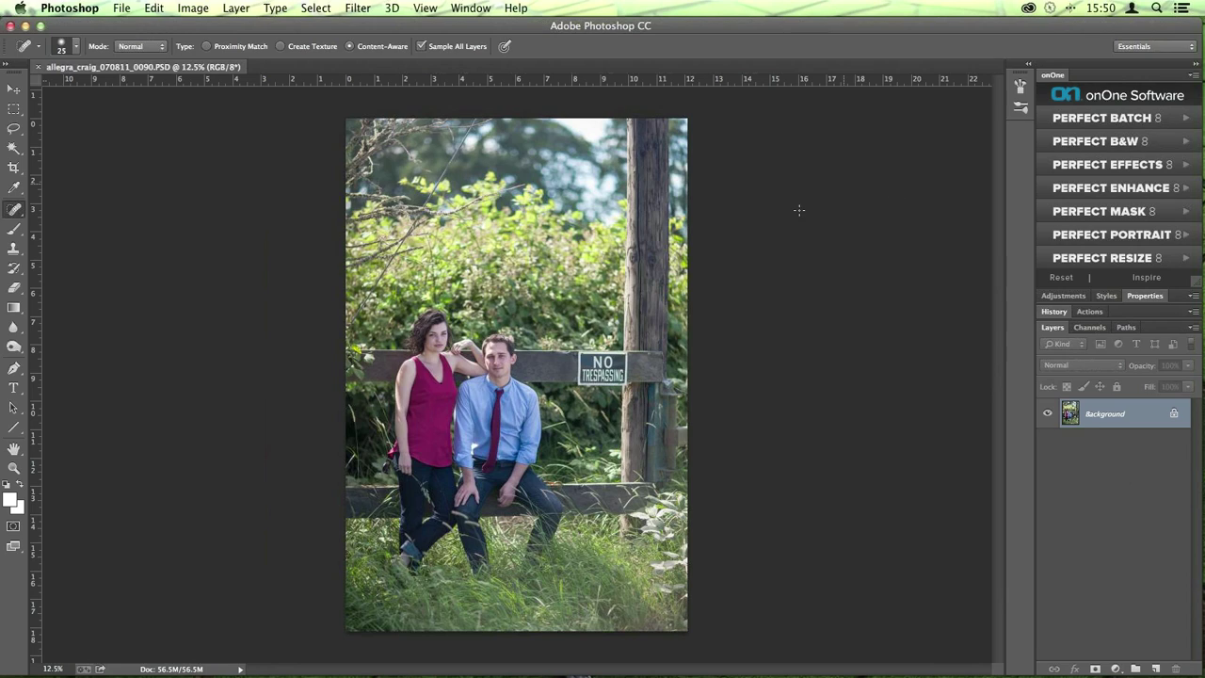
mouse_move(442, 670)
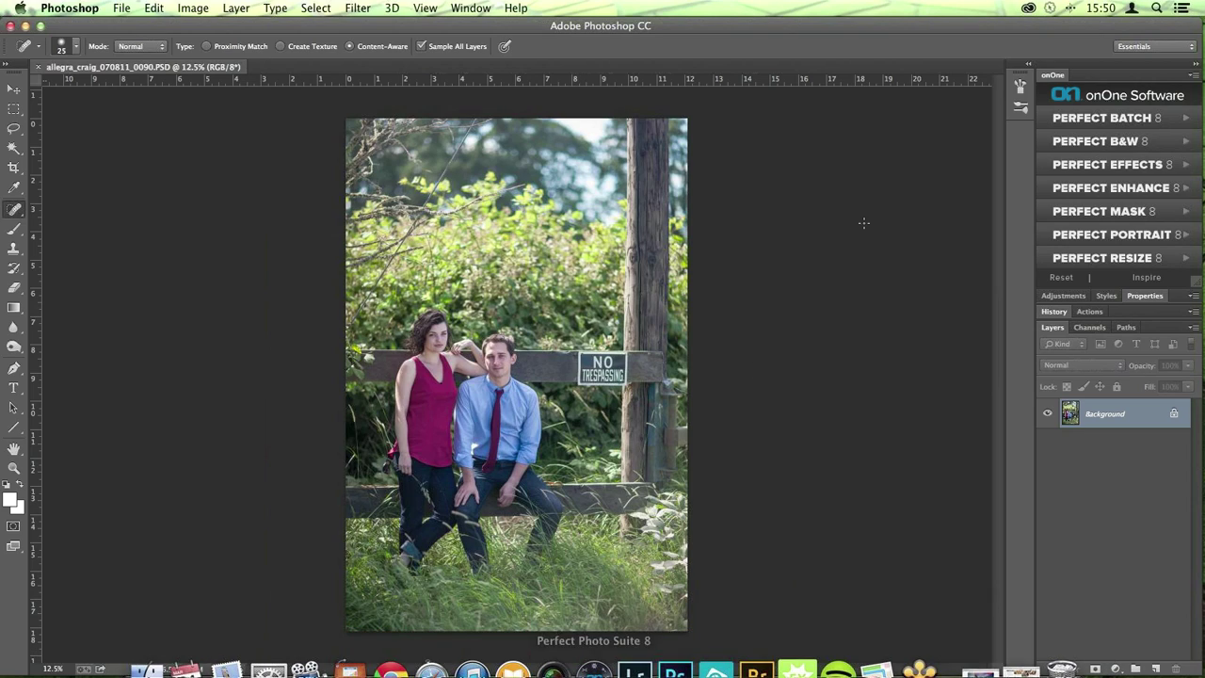
Apply the studio preset from Liz's Faded Presets in Perfect Effects 8 to the photo
left_click(1080, 167)
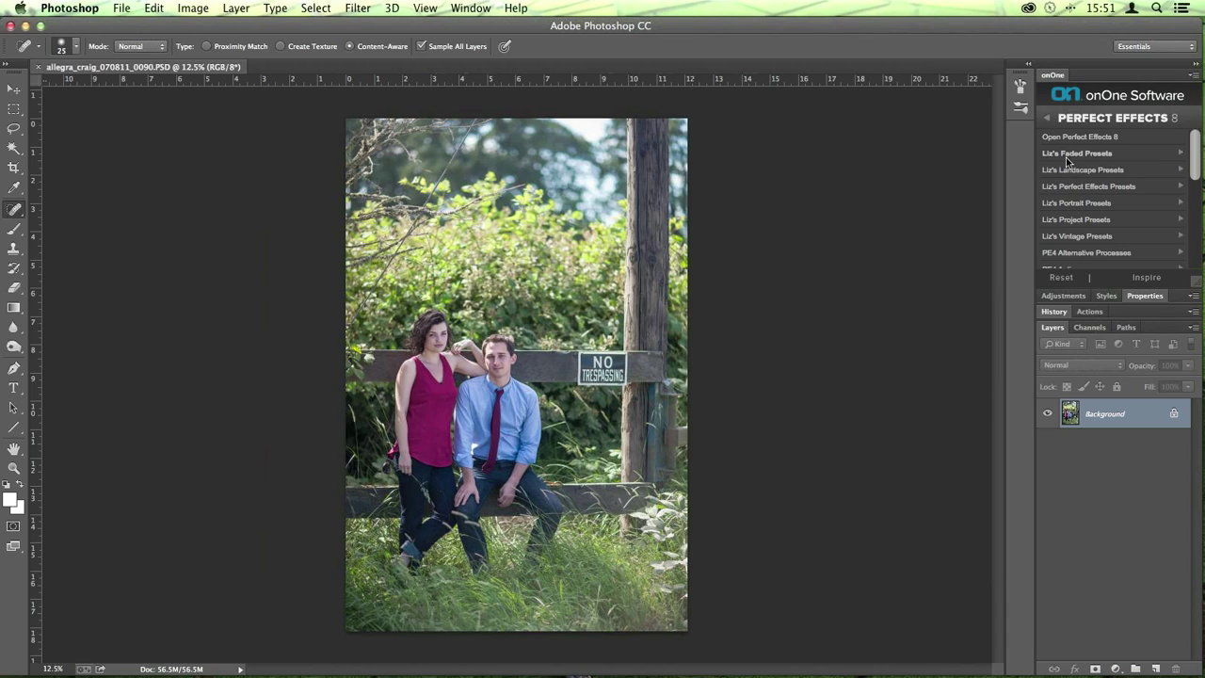
scroll(1070, 206, "down", 1)
scroll(1070, 206, "down", 3)
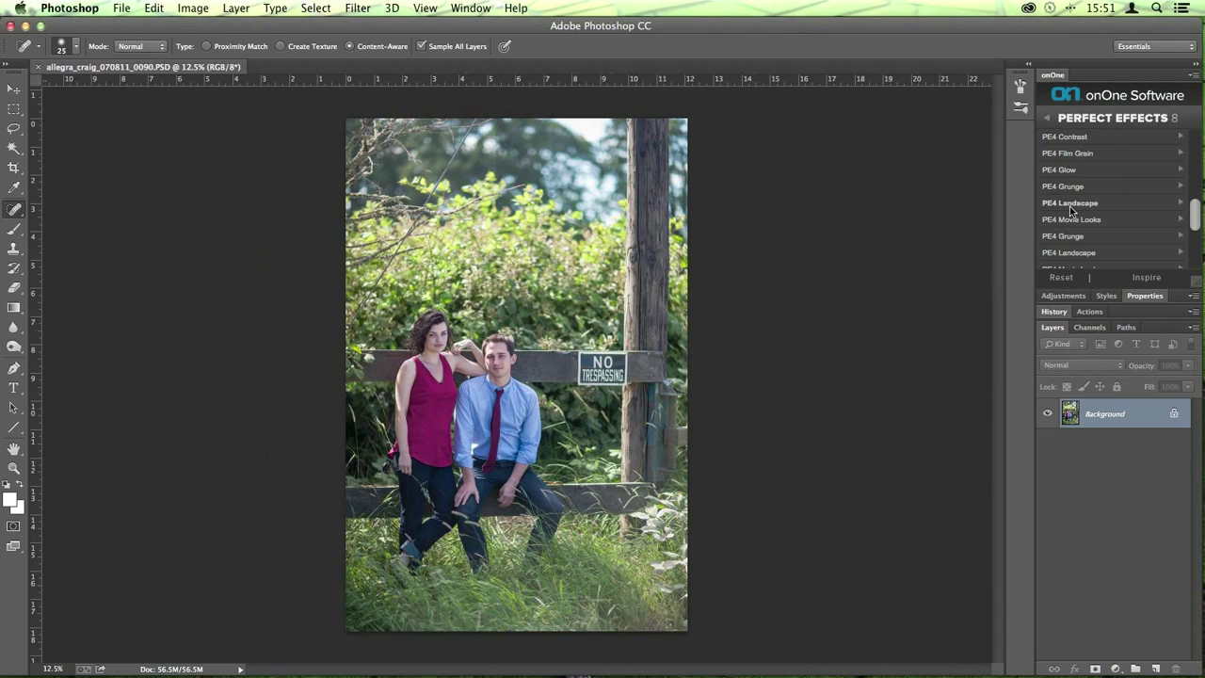
scroll(1069, 206, "up", 4)
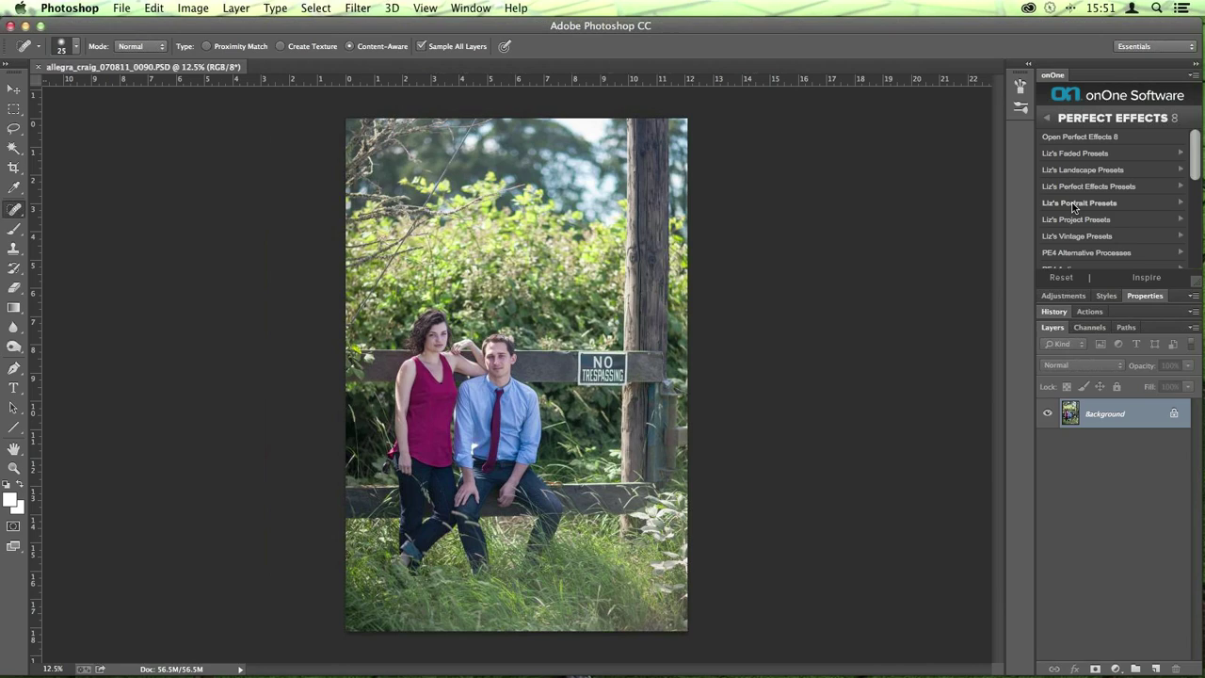
left_click(1078, 154)
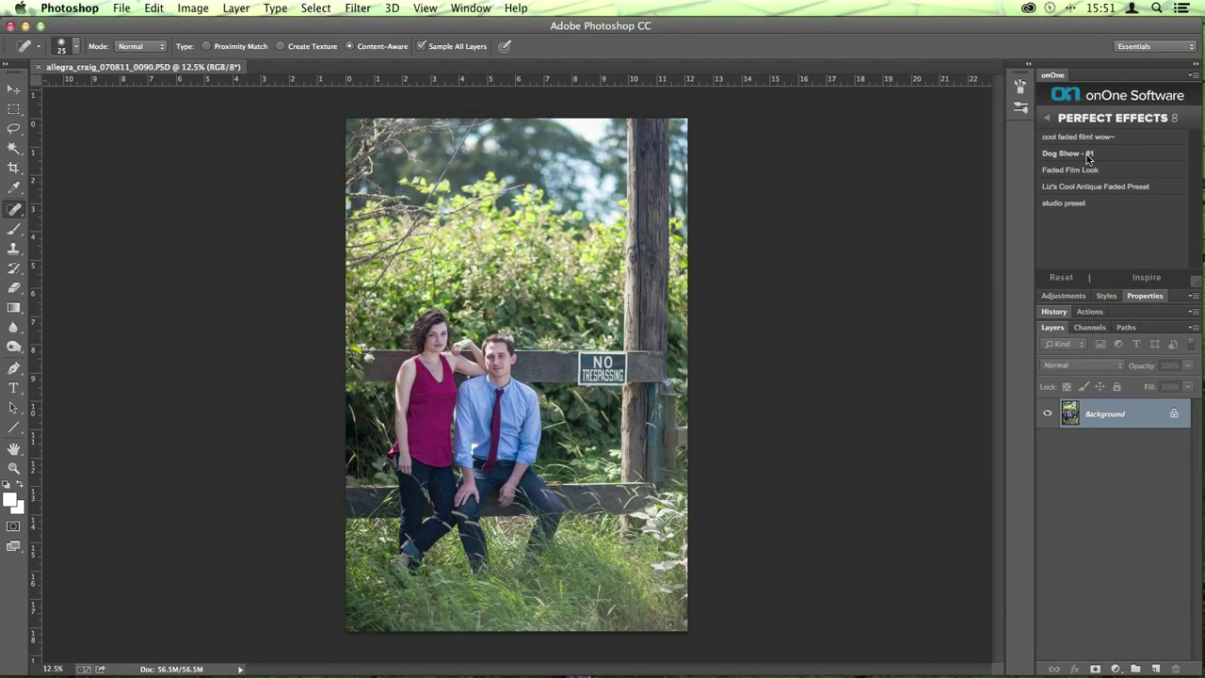
left_click(1064, 204)
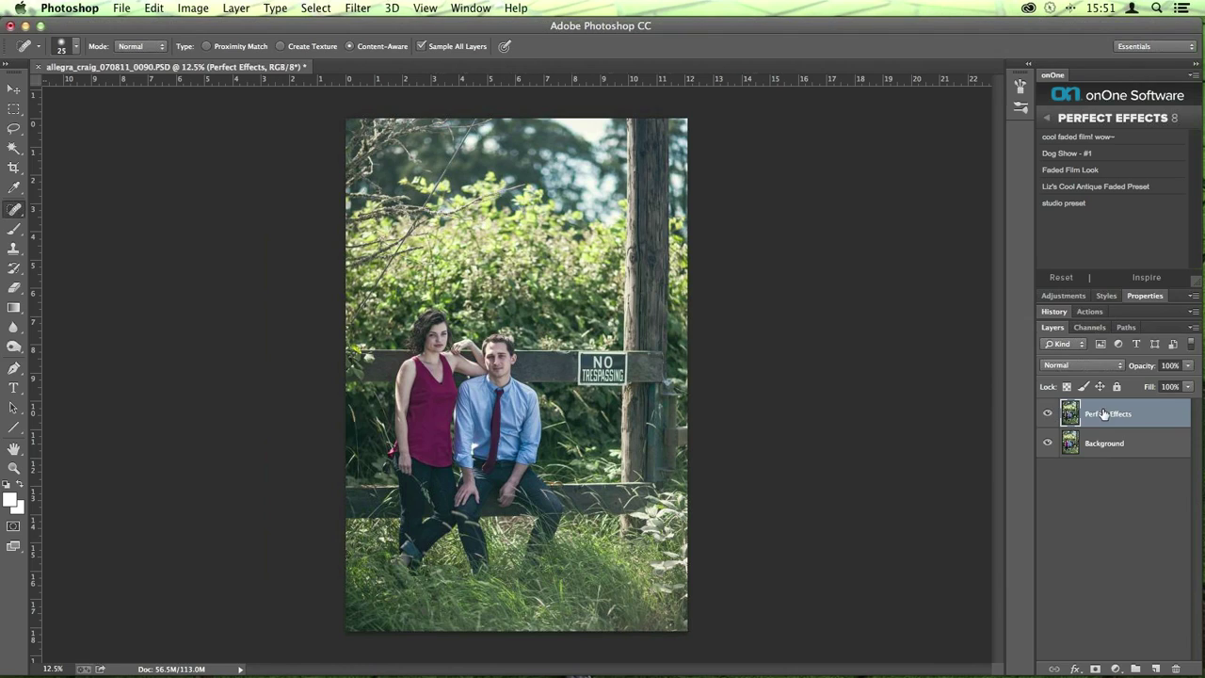
Toggle the Perfect Effects layer's visibility to compare before and after, and delete that layer
left_click(1048, 415)
left_click(1048, 416)
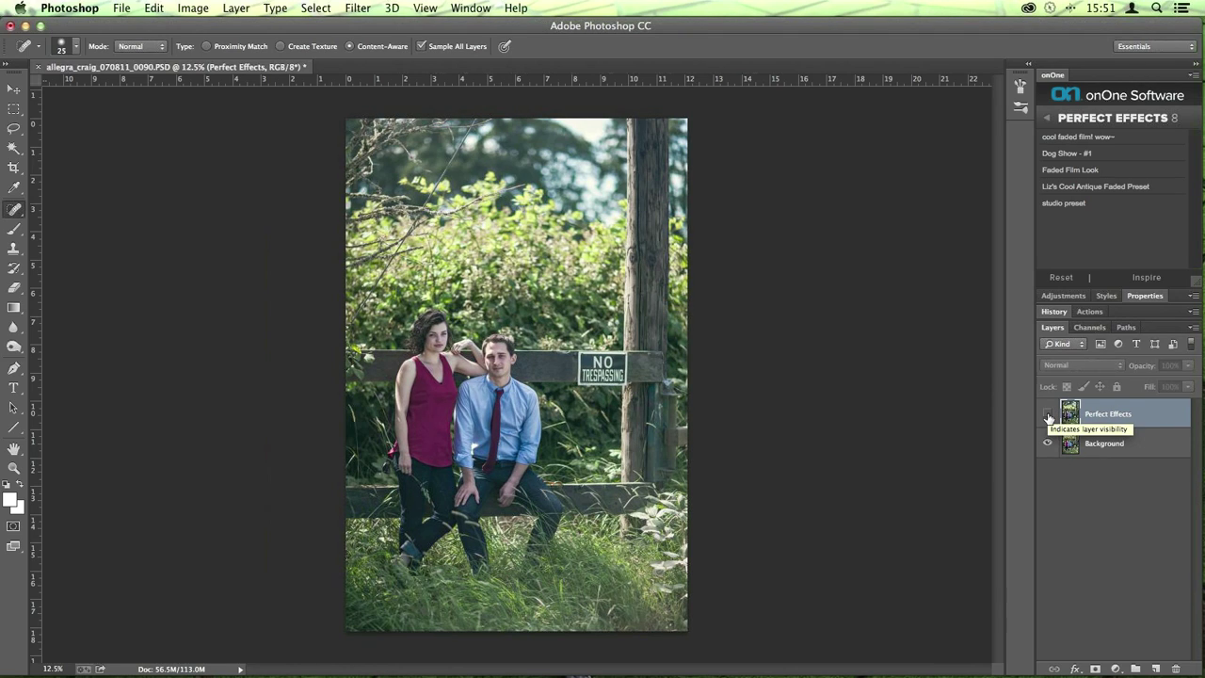
left_click(1048, 415)
left_click(1049, 415)
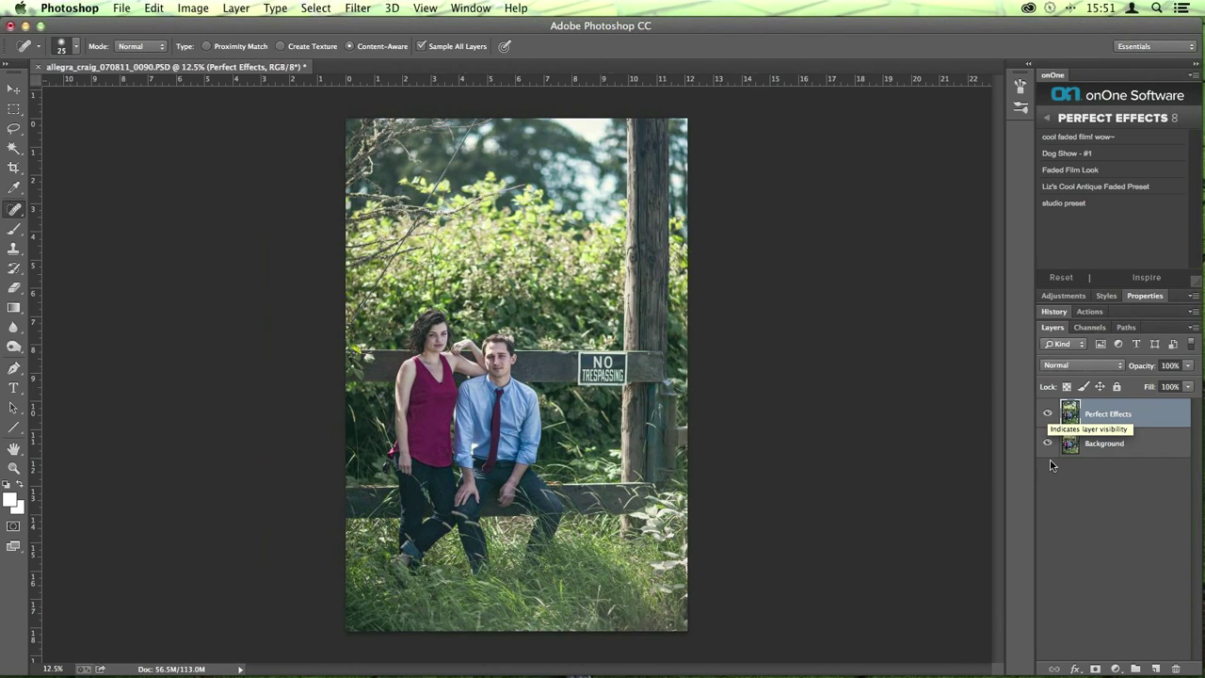
left_click(1176, 668)
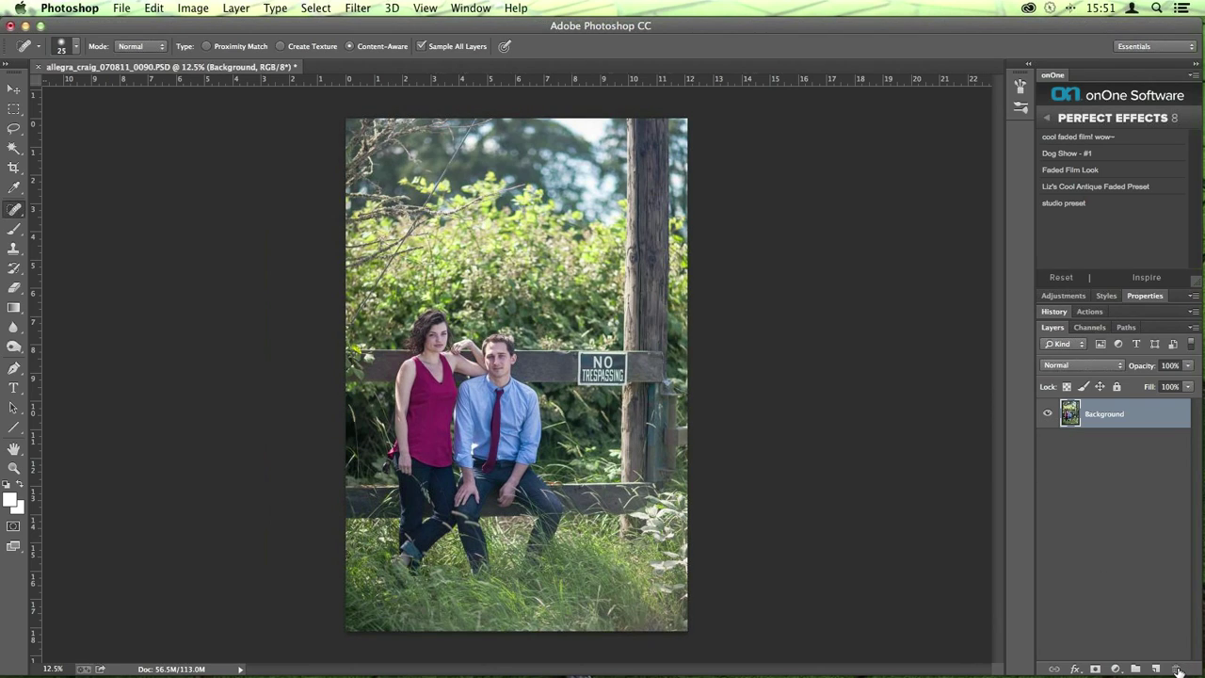
Open the photo in the full Perfect Effects 8 module and expand the PE4 Vintage preset category
left_click(1059, 122)
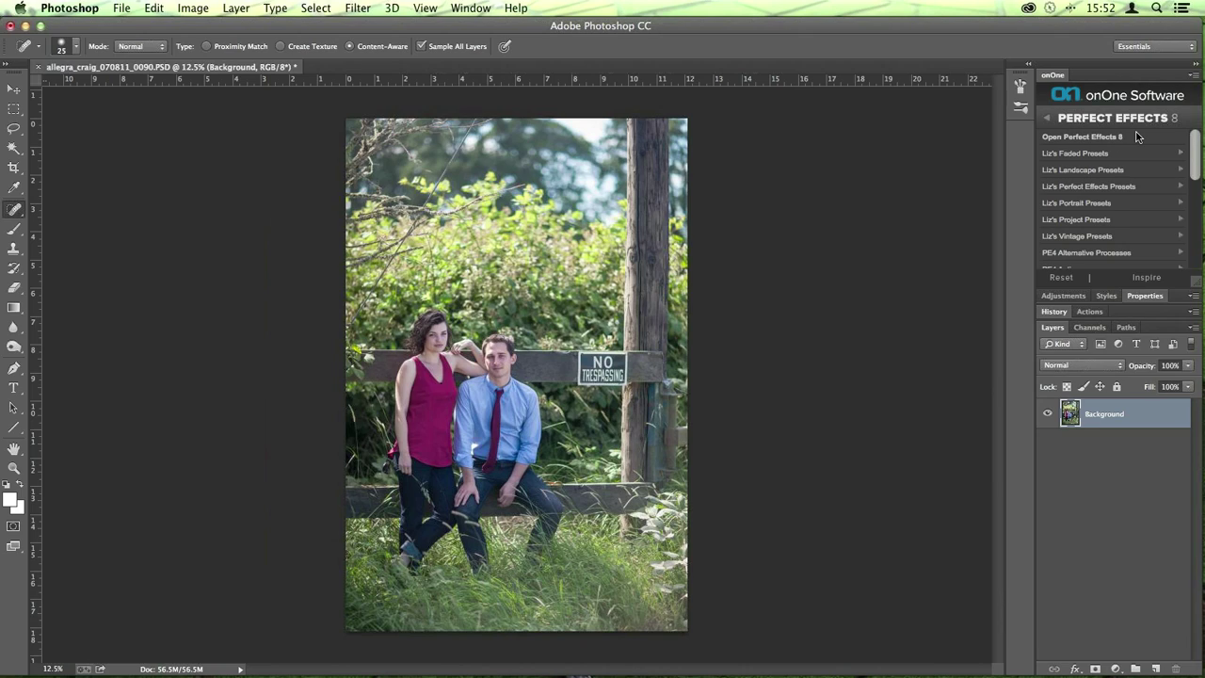
left_click(1089, 140)
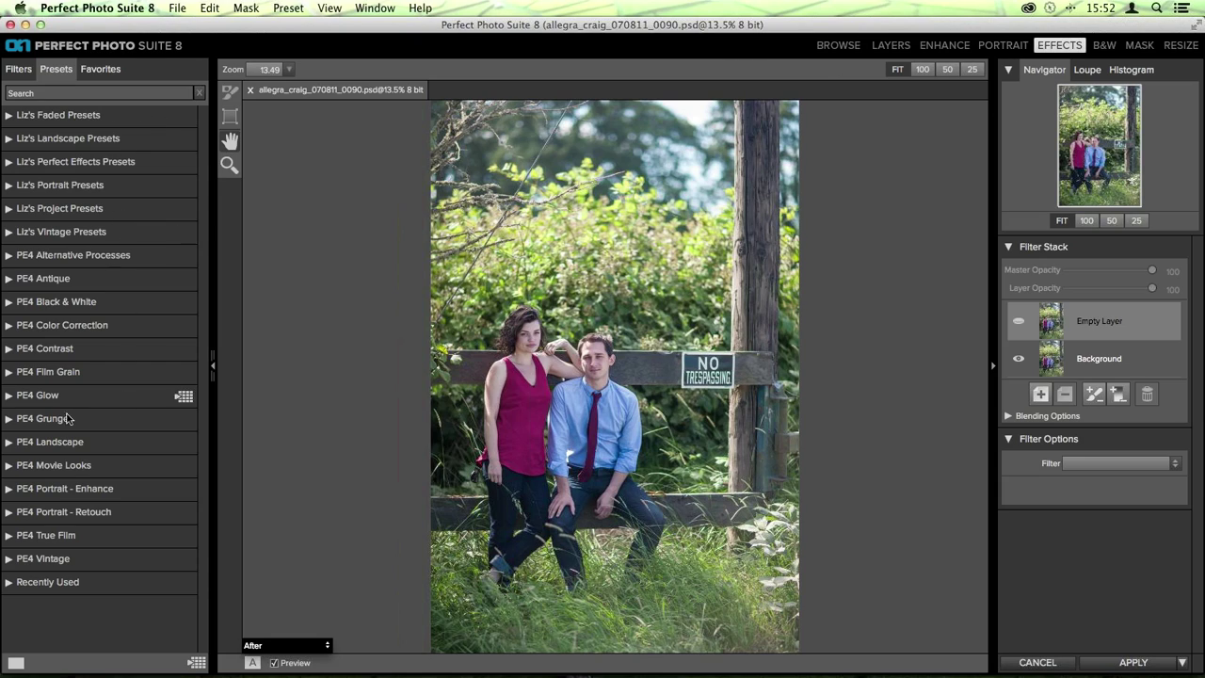
left_click(81, 559)
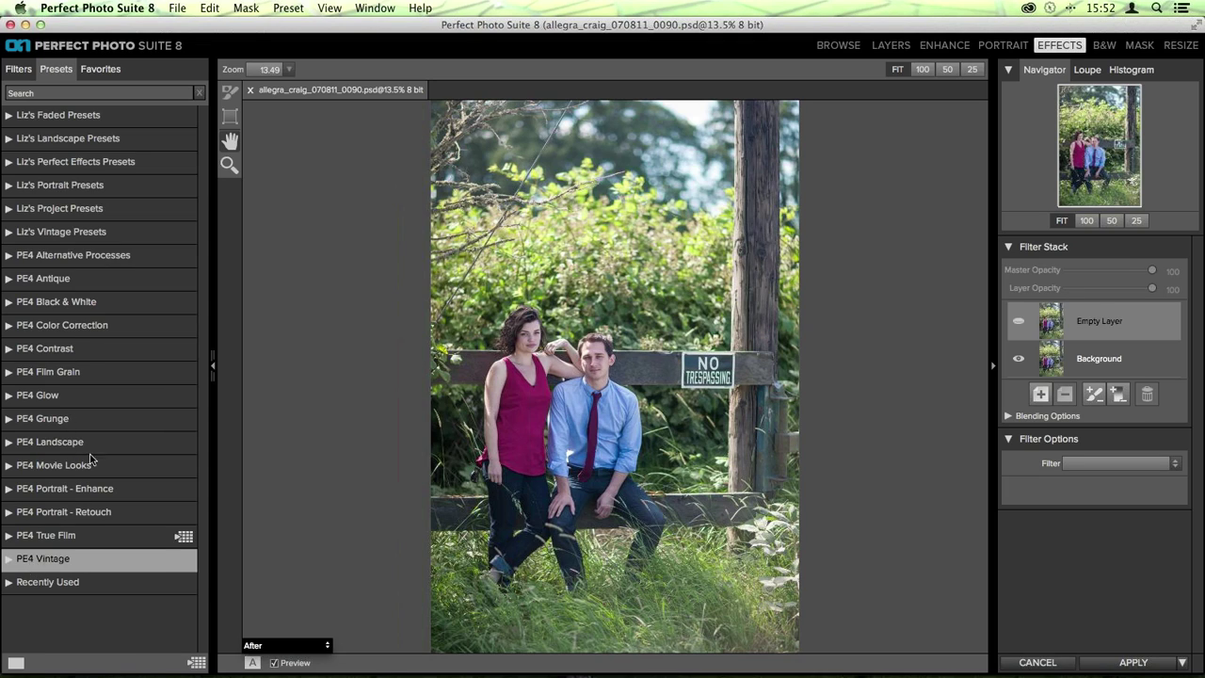
Try the Dirty Bird and Holga Cross Process vintage presets on the photo
scroll(127, 189, "down", 3)
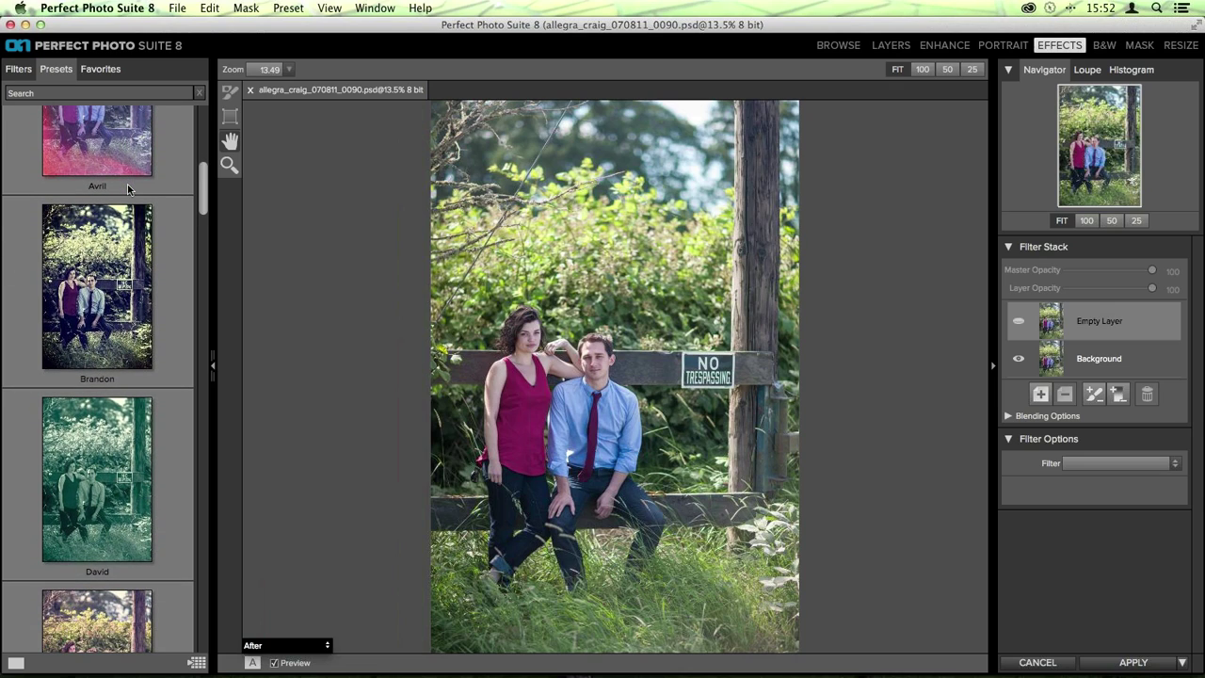
scroll(128, 188, "down", 6)
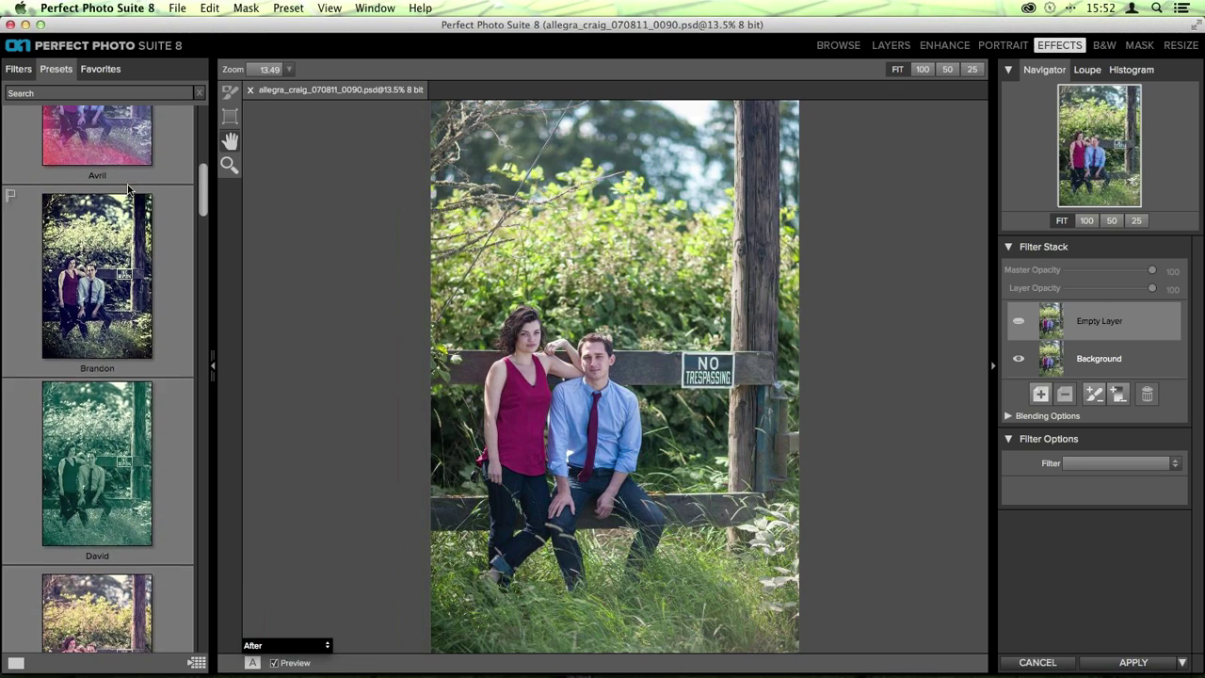
scroll(128, 189, "down", 3)
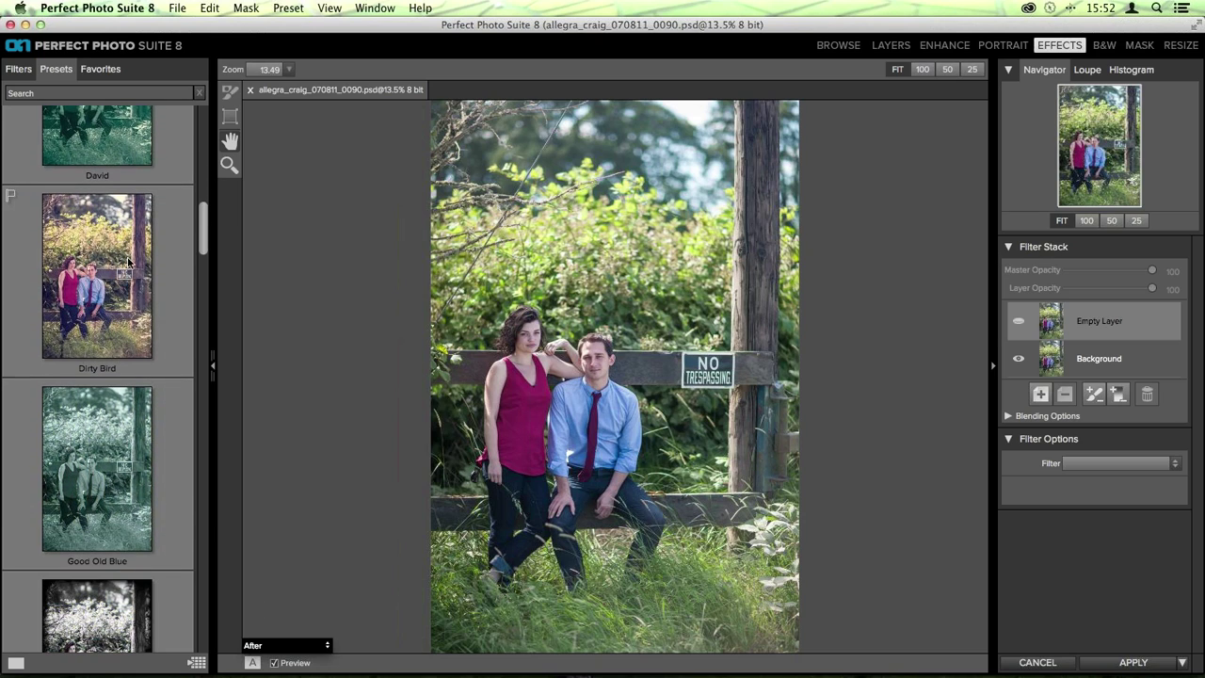
left_click(96, 245)
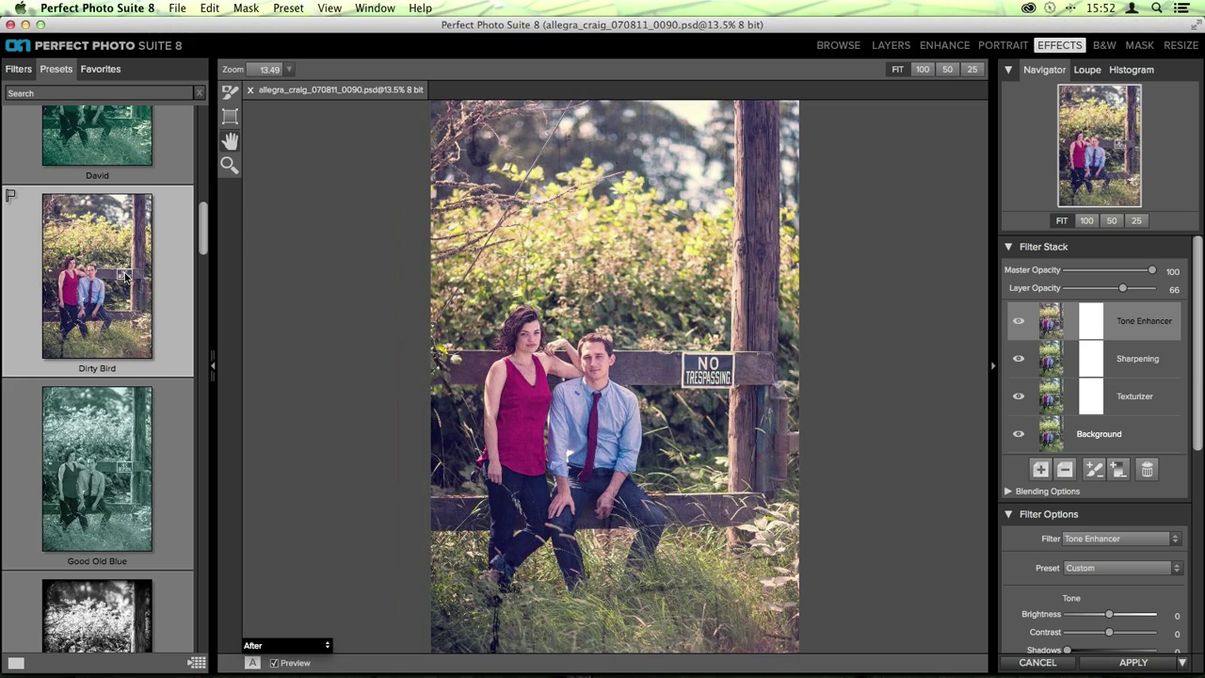
scroll(126, 275, "down", 1)
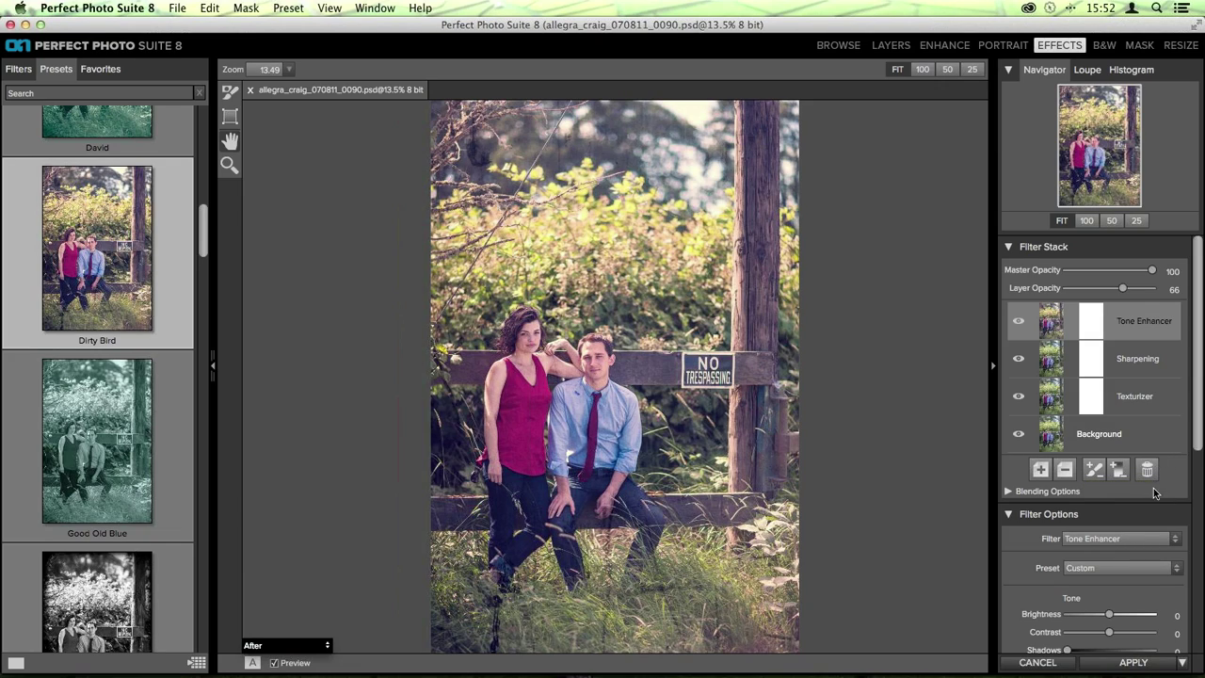
scroll(75, 315, "down", 10)
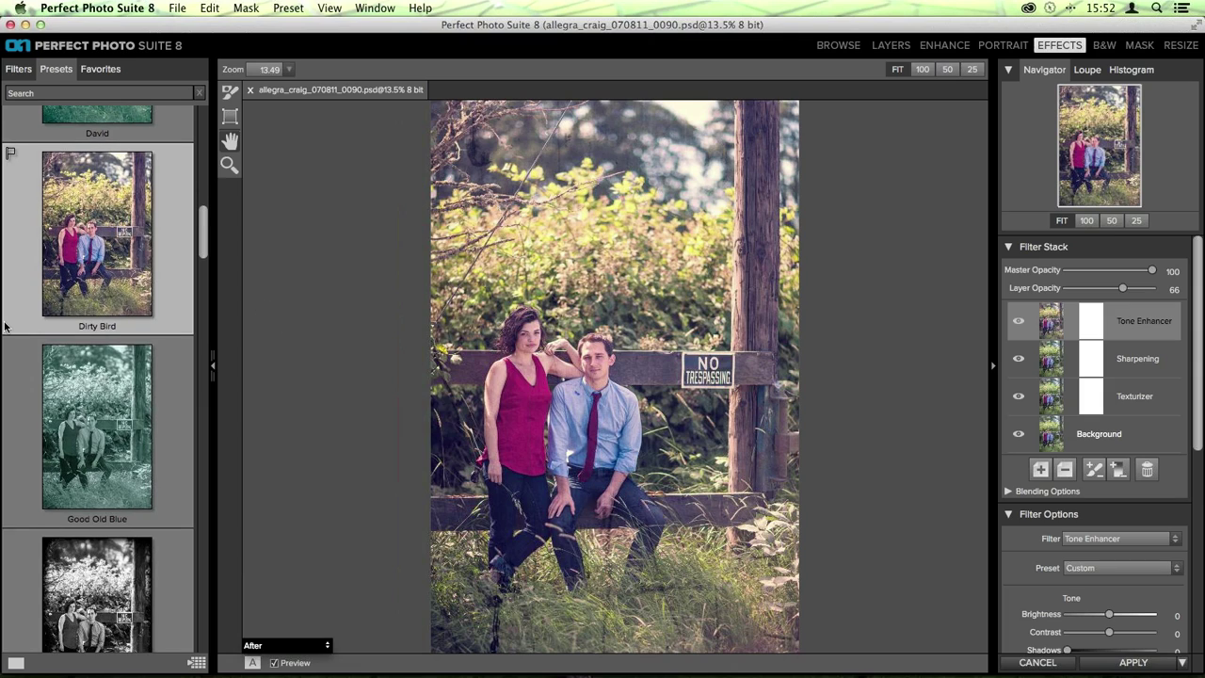
scroll(73, 316, "down", 12)
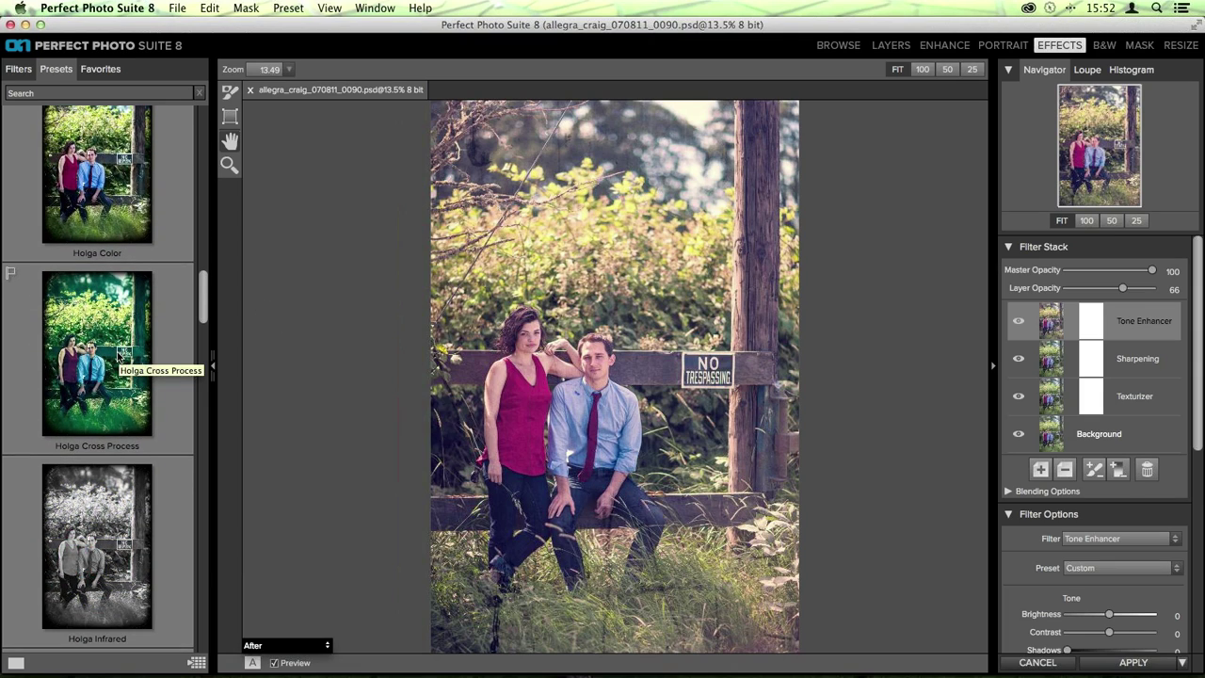
left_click(124, 361)
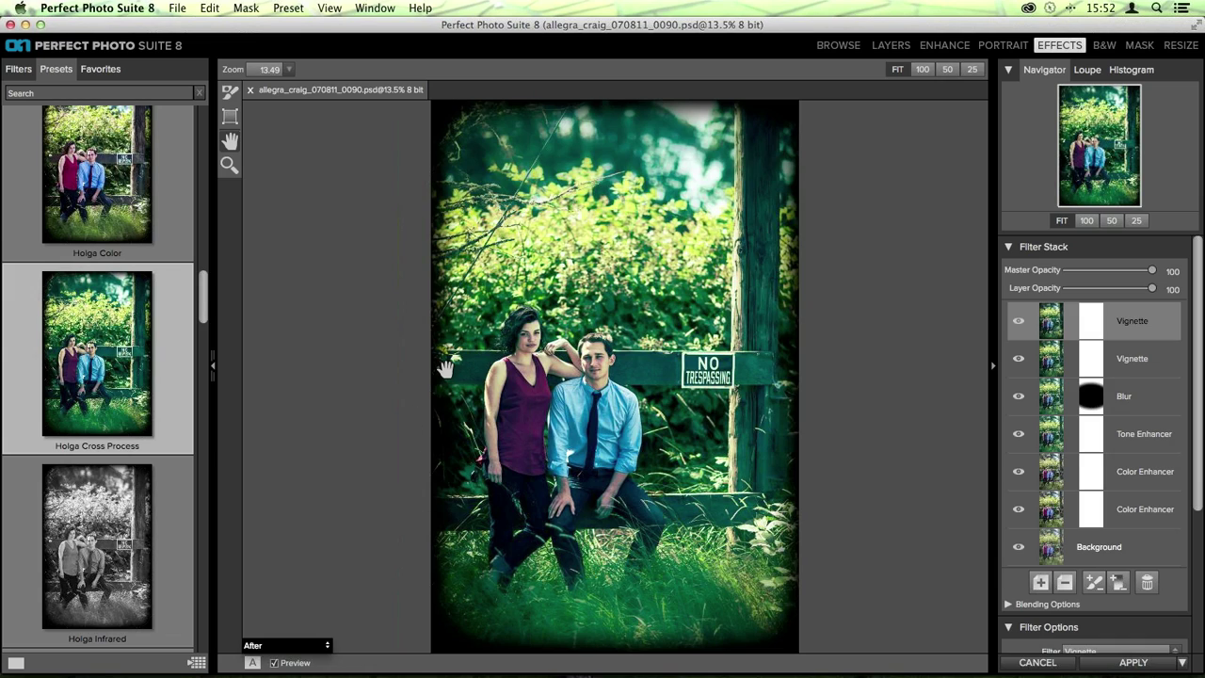
Try the Honky Tonk and Insta-Lomo vintage presets on the photo
scroll(110, 282, "down", 5)
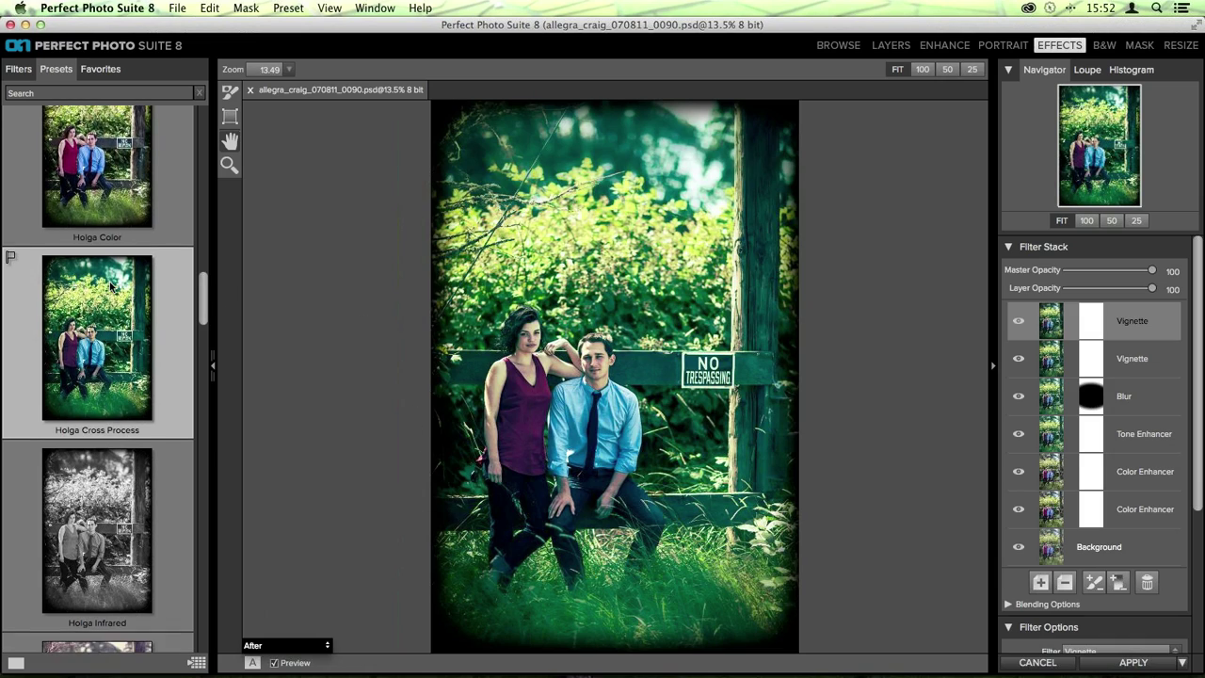
left_click(97, 371)
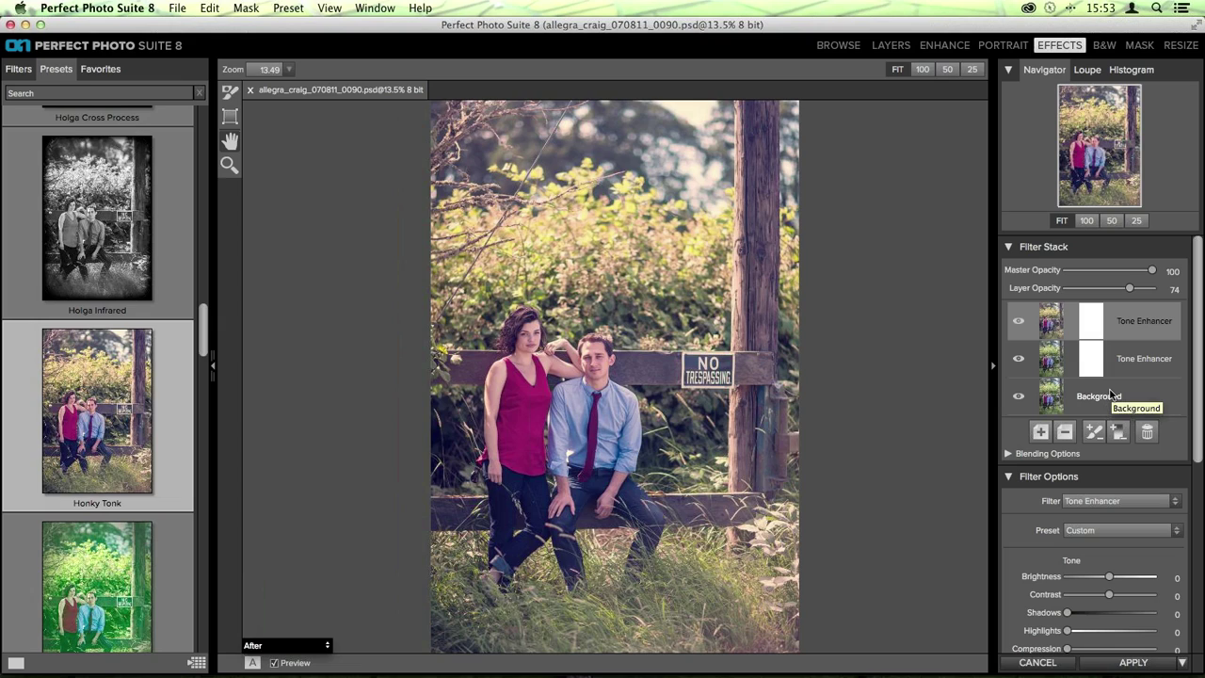
scroll(124, 351, "down", 5)
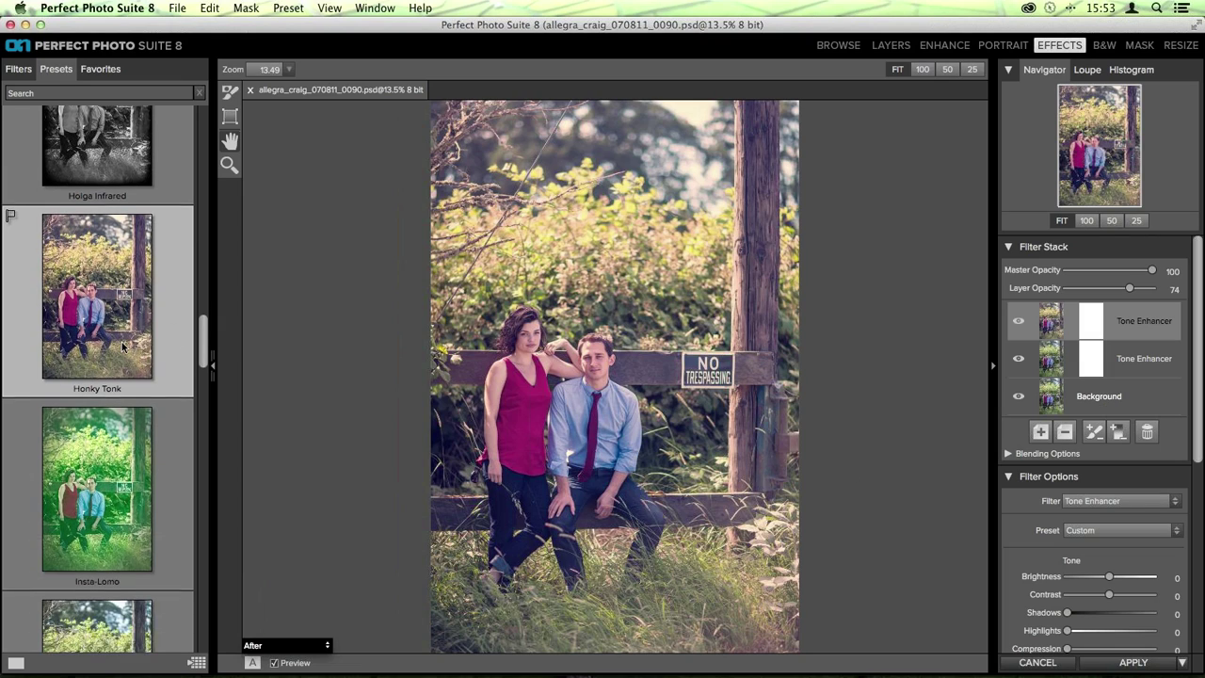
left_click(104, 432)
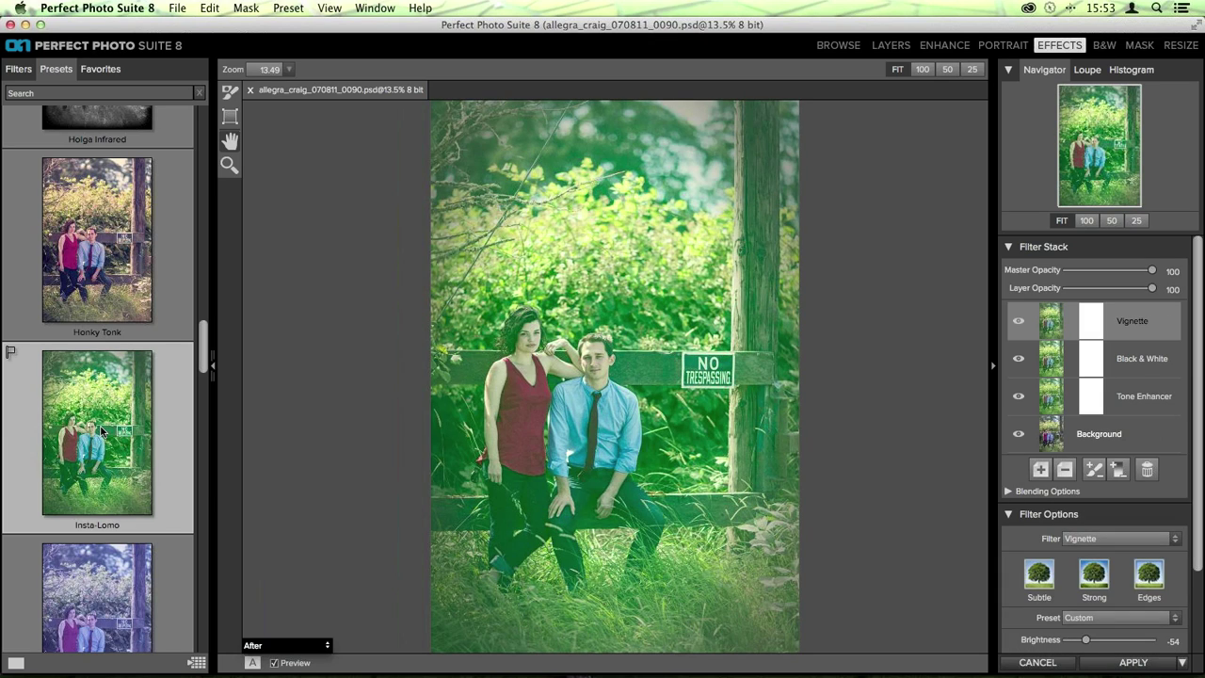
Choose the Modern Antique vintage preset and apply it, returning the edited photo to Photoshop
scroll(102, 430, "down", 1)
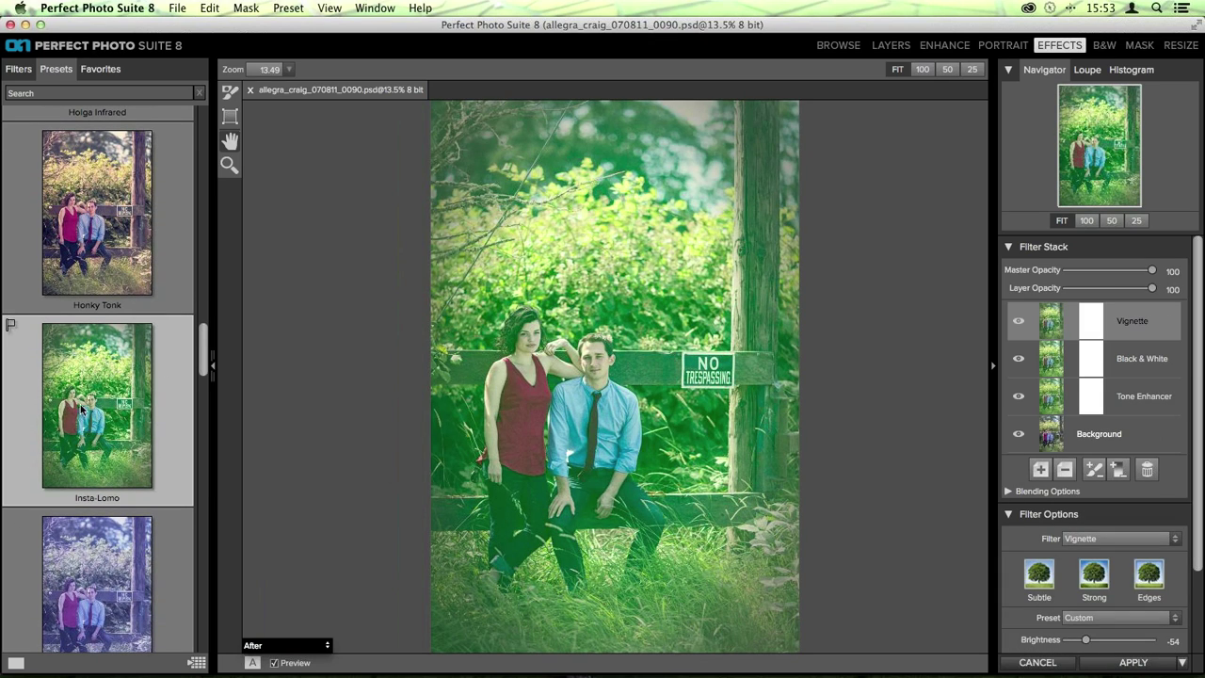
scroll(83, 411, "down", 5)
scroll(83, 412, "down", 10)
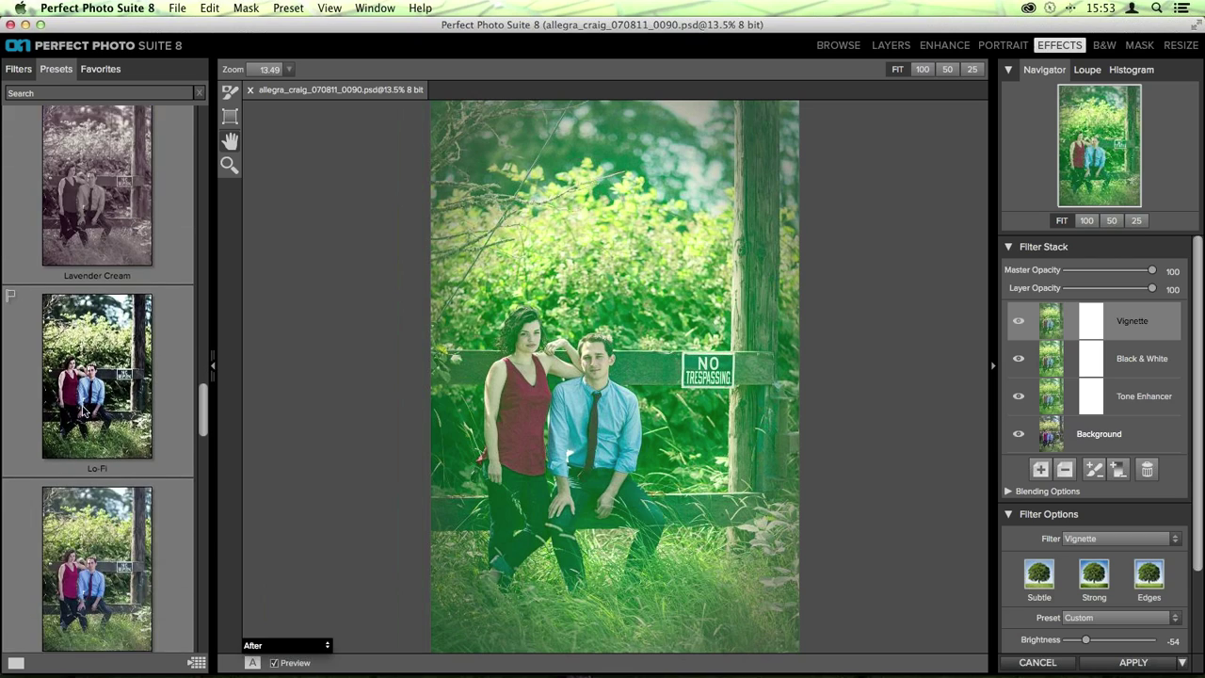
scroll(83, 411, "down", 3)
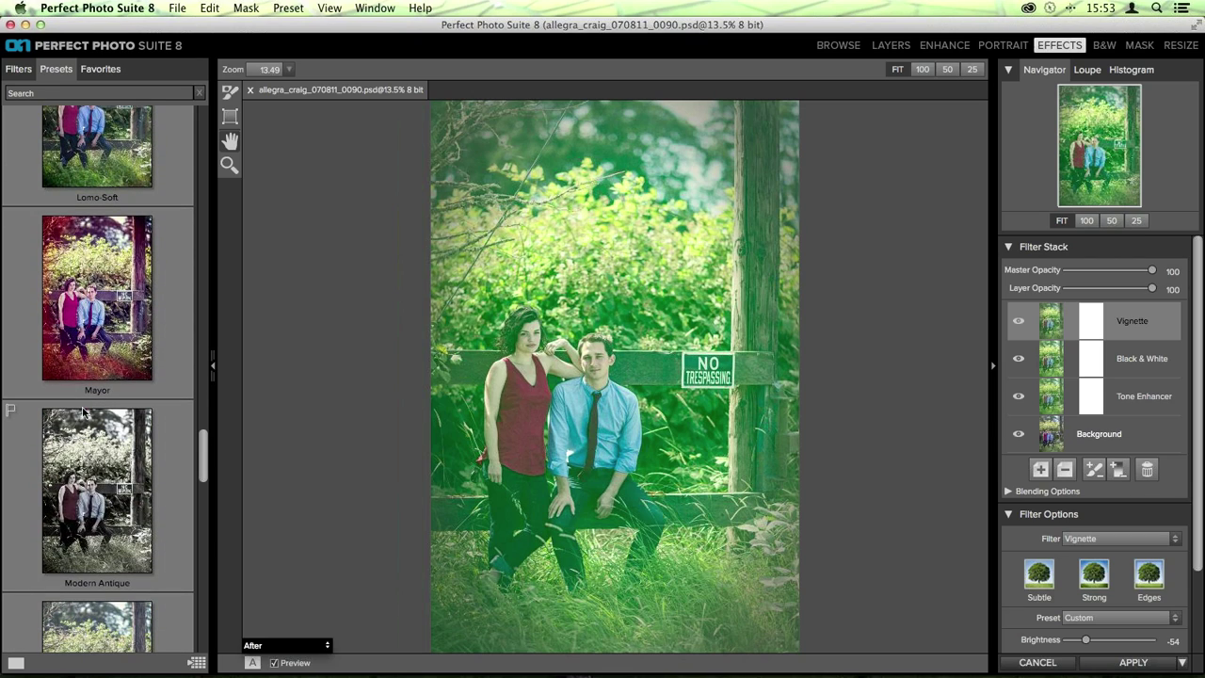
left_click(108, 452)
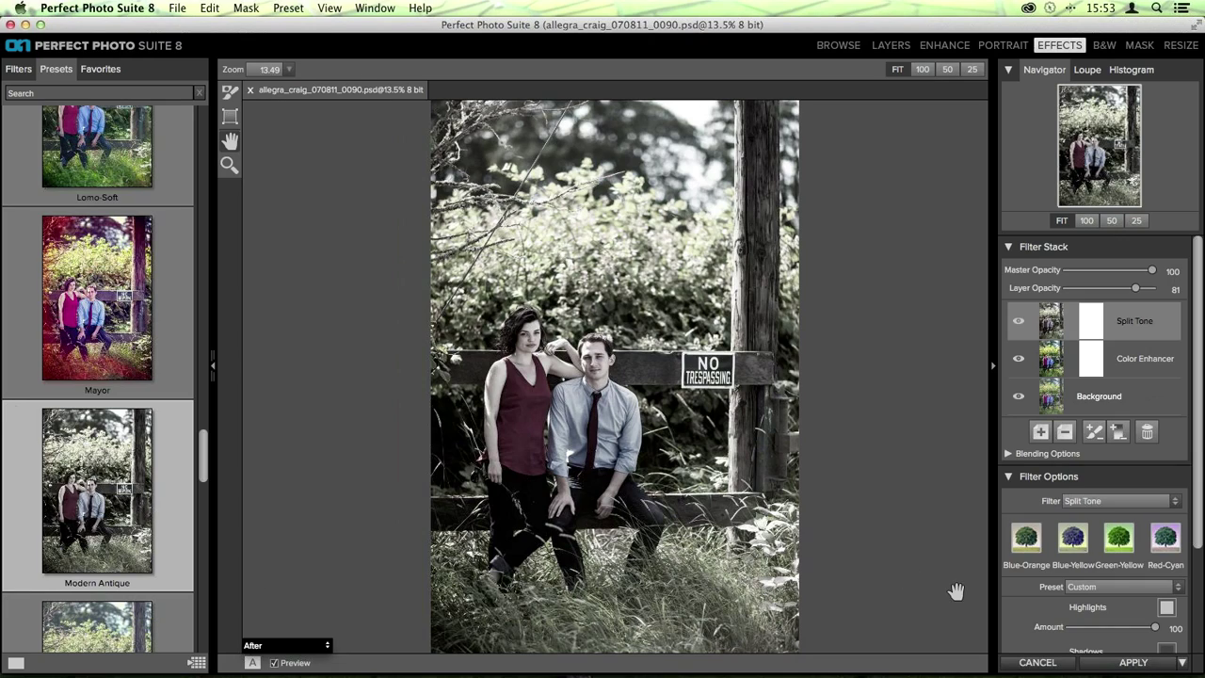
left_click(1124, 663)
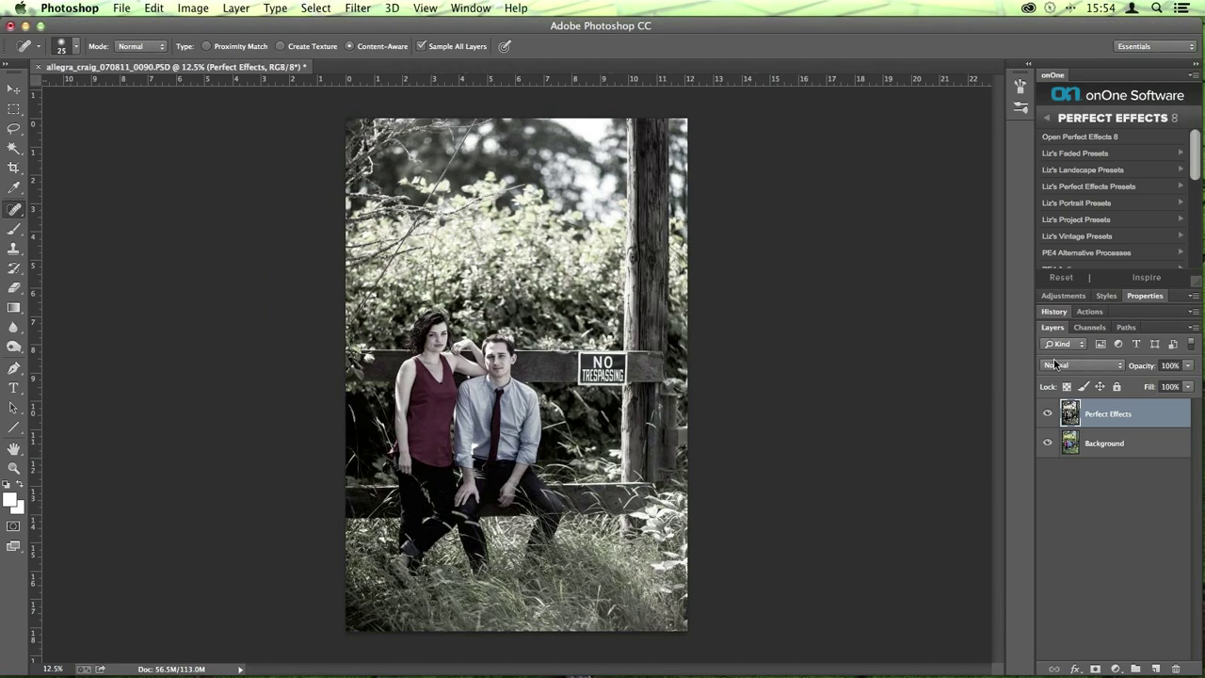
left_click(1100, 343)
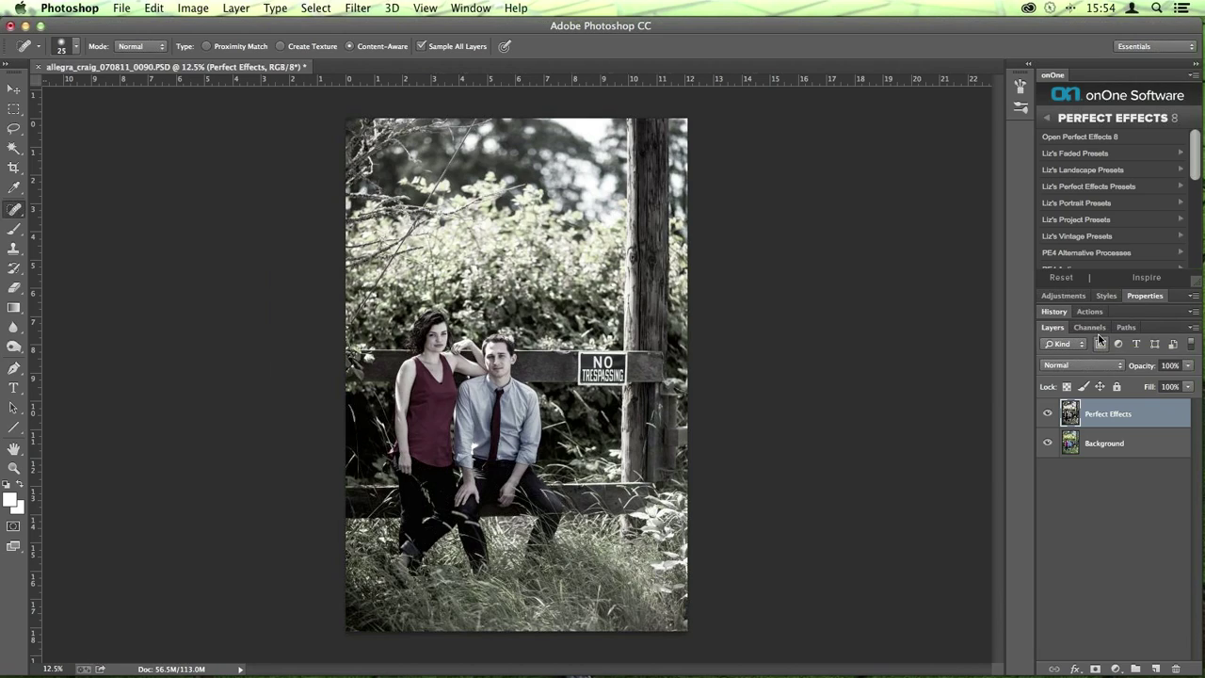